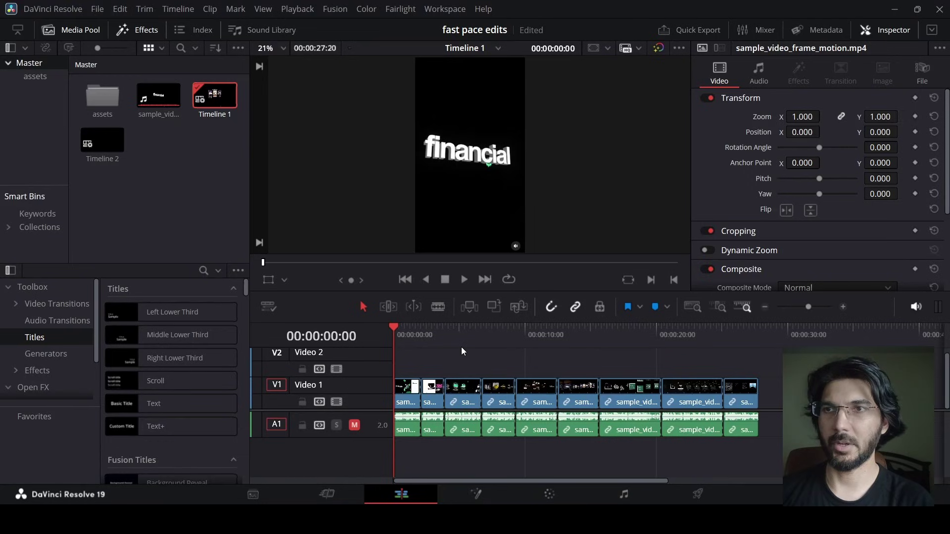
Step: Play Timeline 1 from the start to review the sample edit, and return the playhead to the beginning
left_click_drag(476, 391, 755, 445)
key("space")
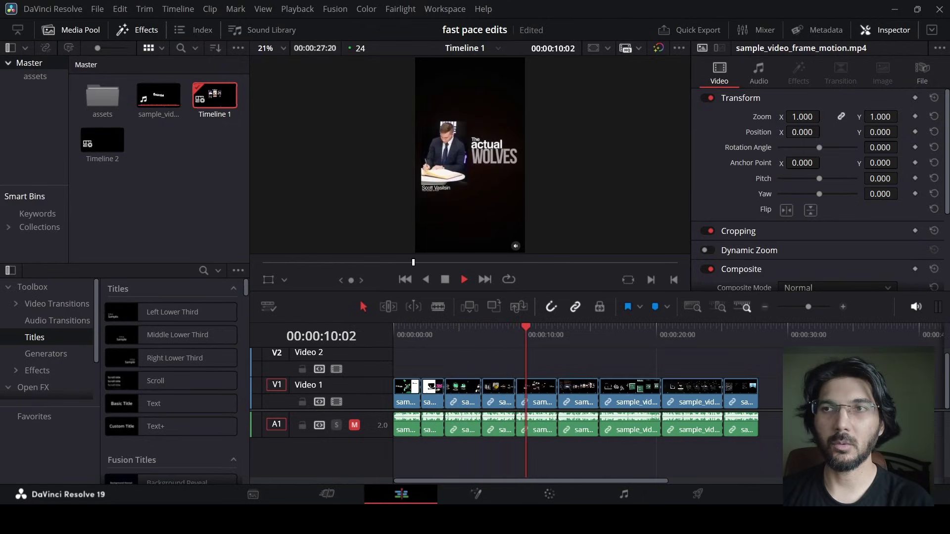
left_click_drag(437, 331, 393, 330)
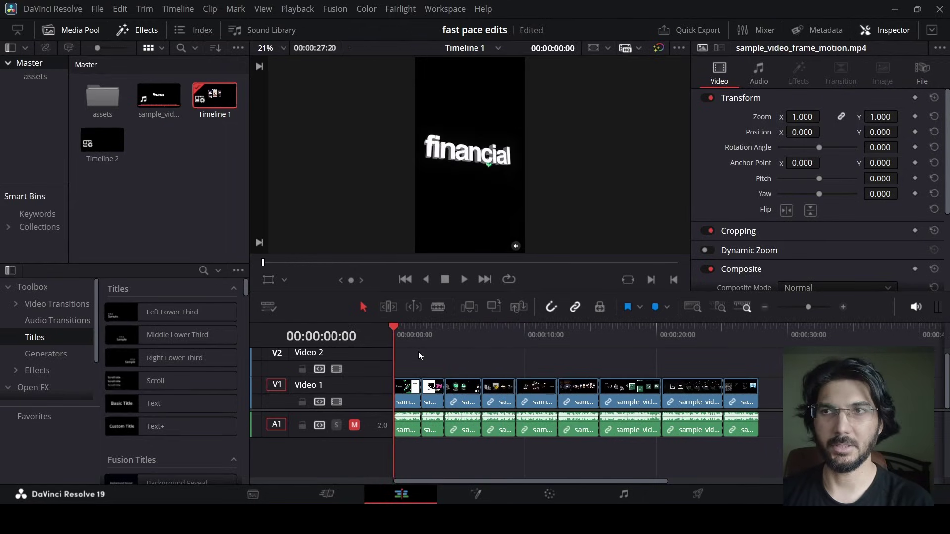
Step: Examine the cut between the first and second clips of Timeline 1 frame by frame
key("ctrl+equal")
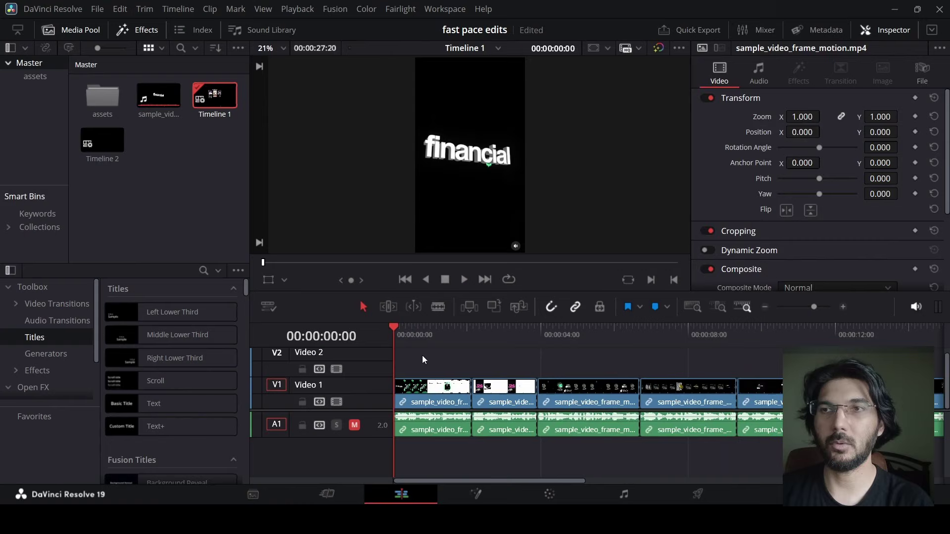
left_click(473, 336)
left_click(453, 334)
key("space")
left_click(471, 336)
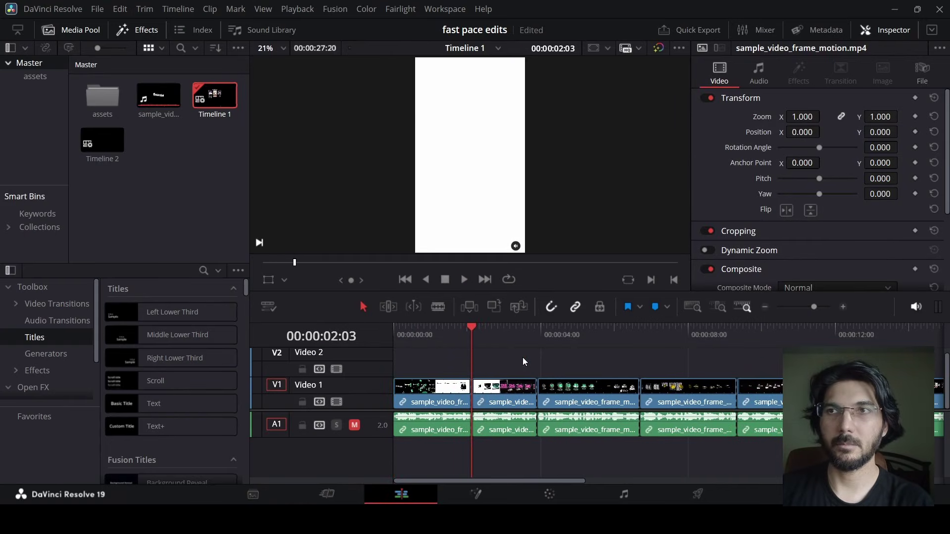
key("Left")
key("Right")
key("Right")
key("Right")
key("Right")
key("Right")
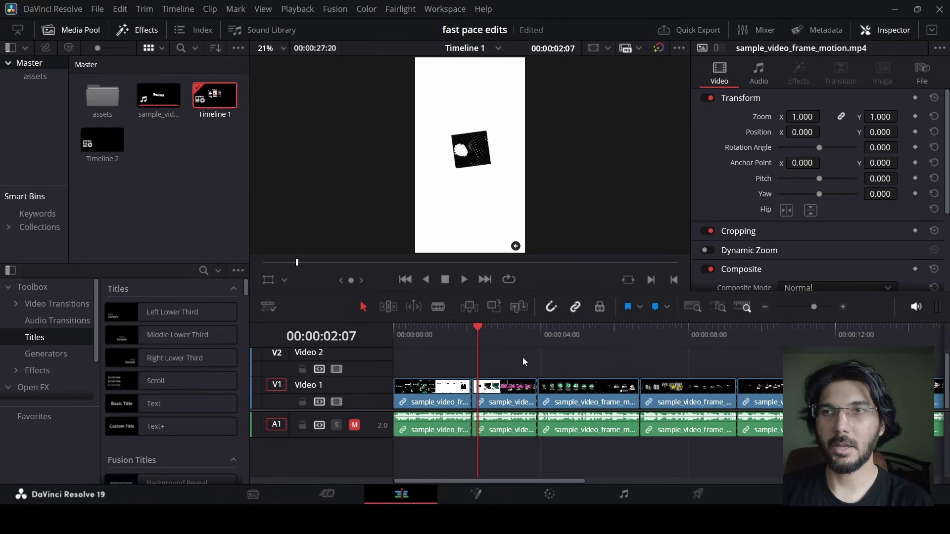
key("Right")
key("Right")
Step: Examine the cut between the second and third clips frame by frame to study how the text enters
left_click(536, 334)
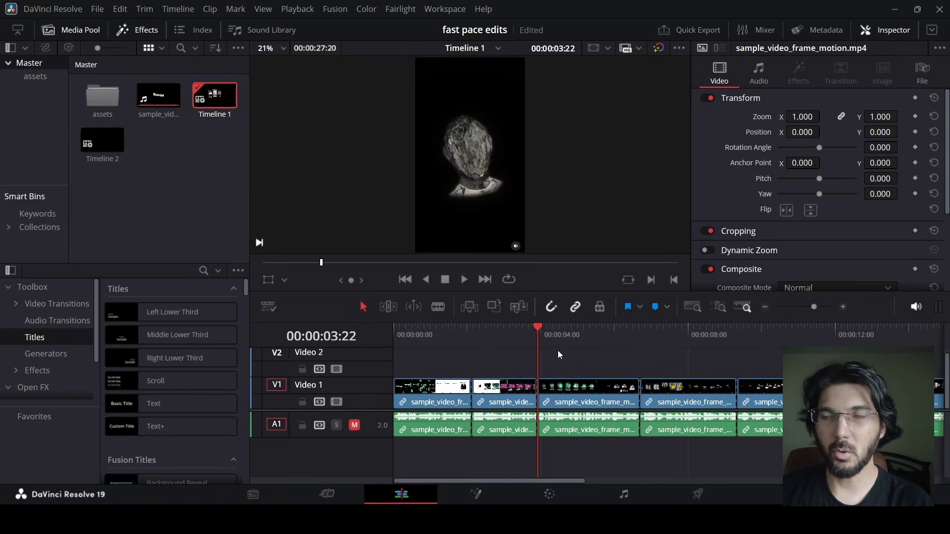
key("Left")
key("Right")
key("Right")
key("Right")
key("Right")
key("Right")
key("Right")
key("Right")
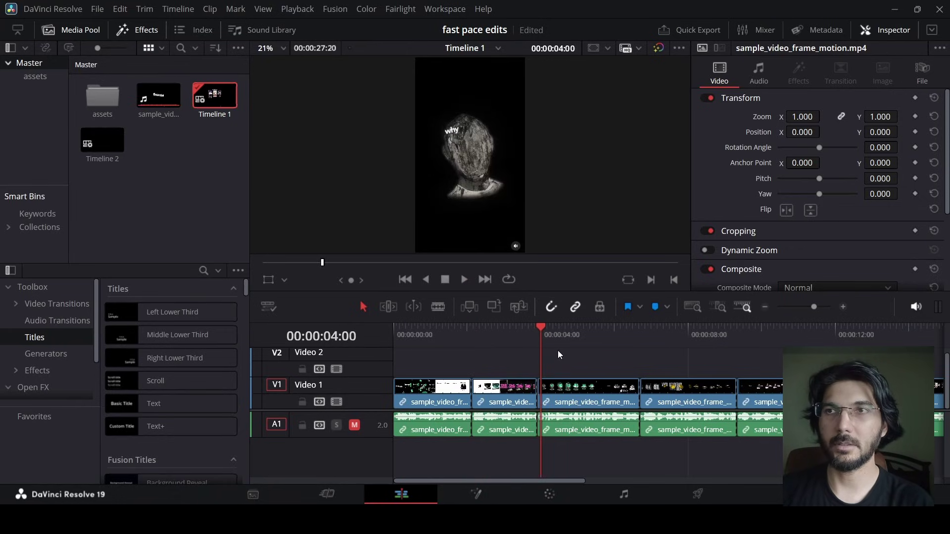
Step: Check the frames around the cut between the third and fourth clips, and return to the start of the timeline
key("Down")
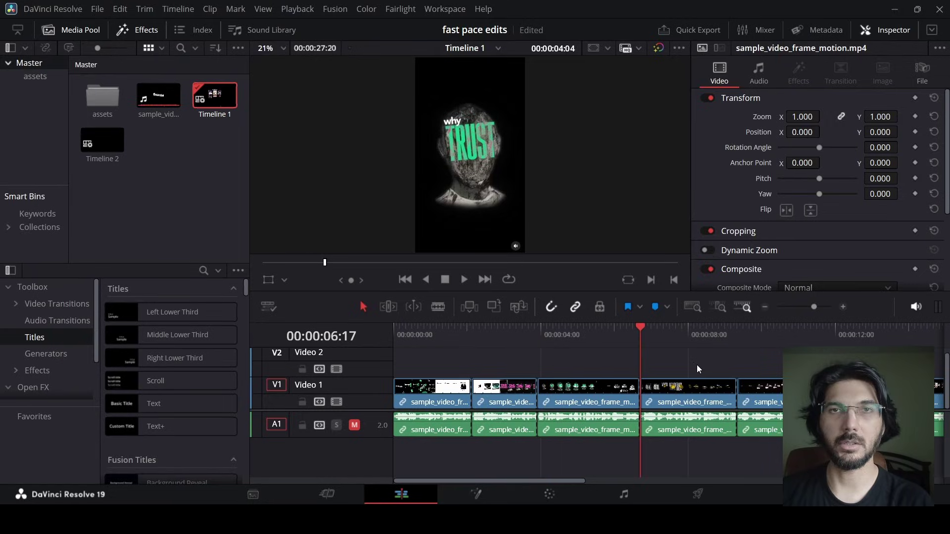
key("Left")
key("Right")
key("Right")
key("Home")
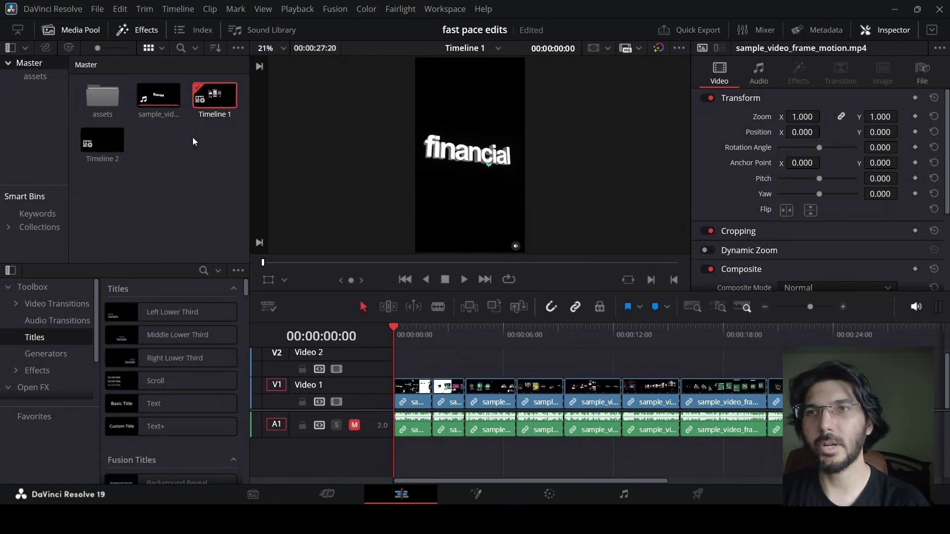
Step: Look through the images in the assets bin and return to the Master bin
double_click(105, 99)
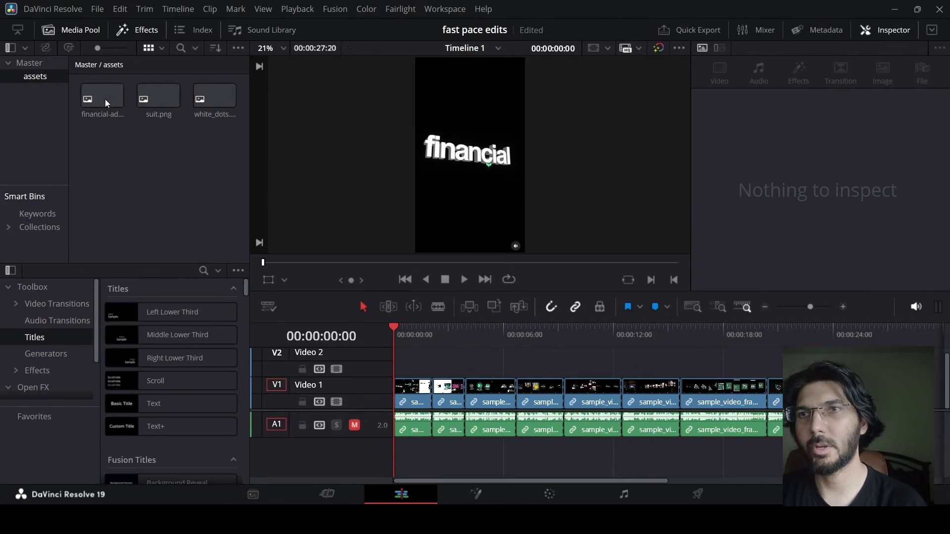
left_click_drag(177, 112, 238, 87)
left_click(227, 151)
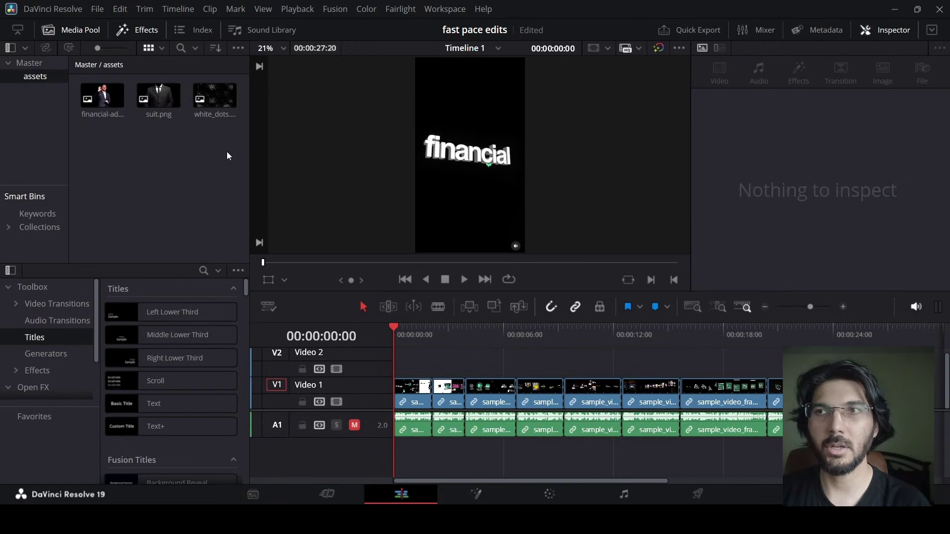
left_click(49, 84)
left_click(52, 64)
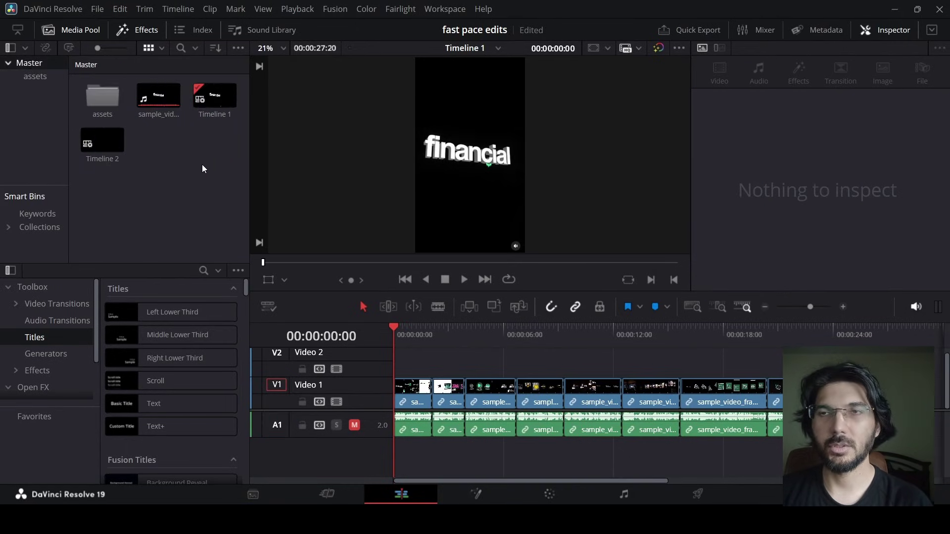
Step: Open Timeline 2 and add a Fusion Composition on Video 2 at the start of the timeline
double_click(107, 145)
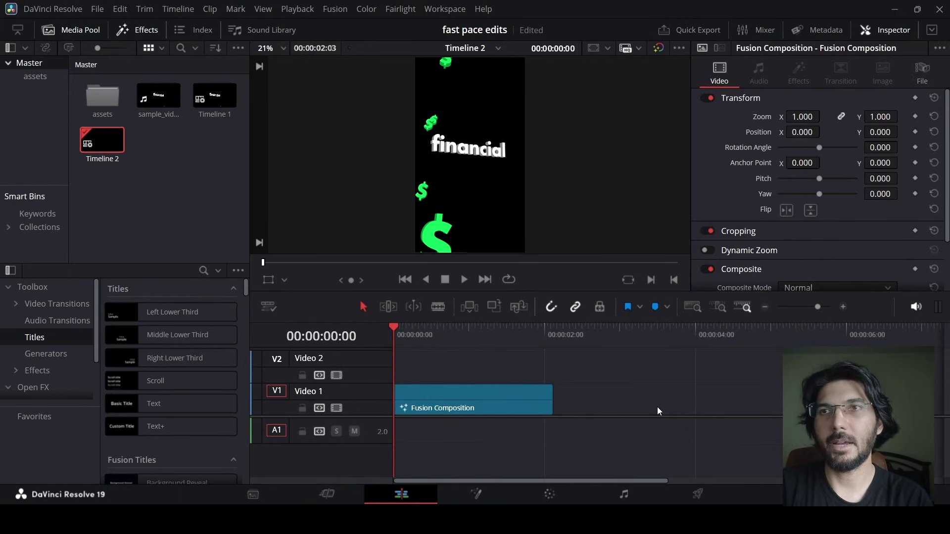
left_click(37, 370)
left_click(35, 337)
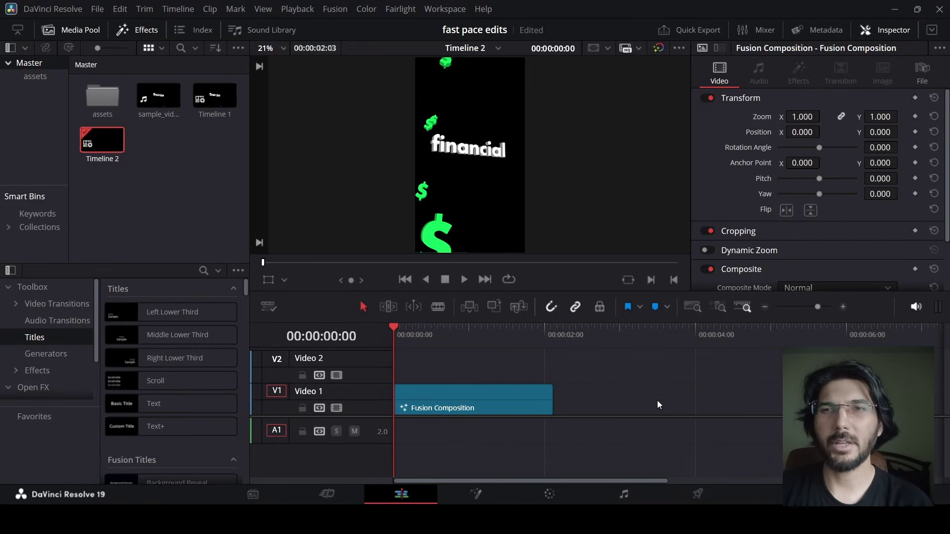
left_click(58, 367)
left_click_drag(171, 334, 427, 369)
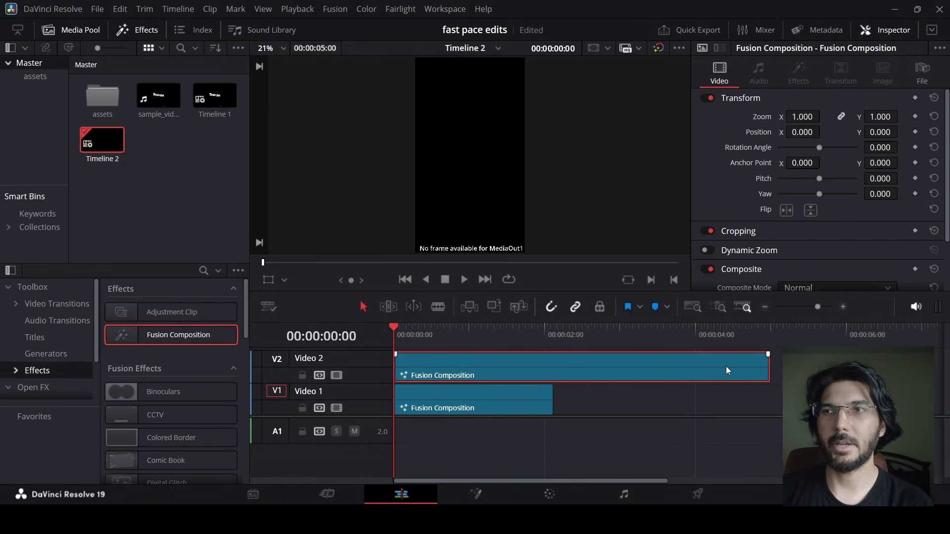
Step: Trim the new Fusion Composition to the length of the clip below and apply a clip duration of 00:00:02:03
left_click_drag(762, 368, 552, 368)
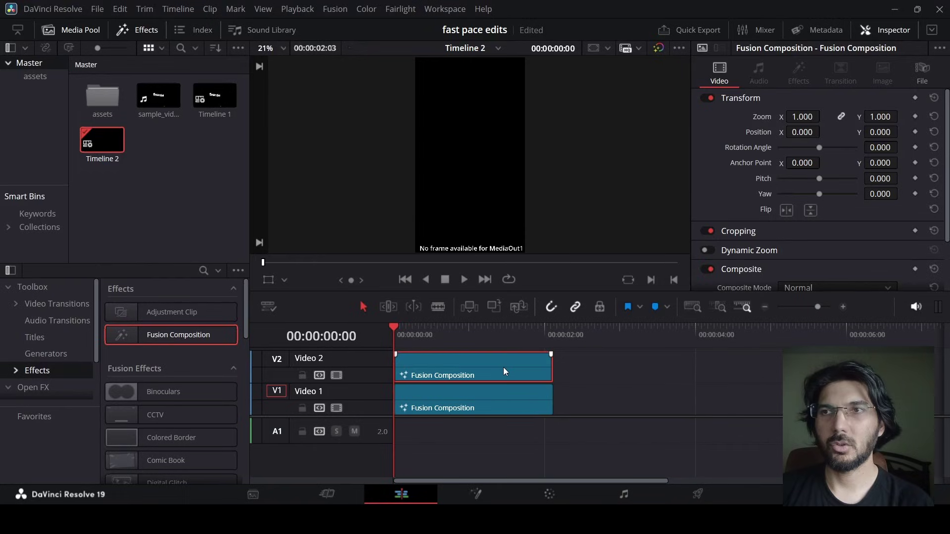
right_click(503, 368)
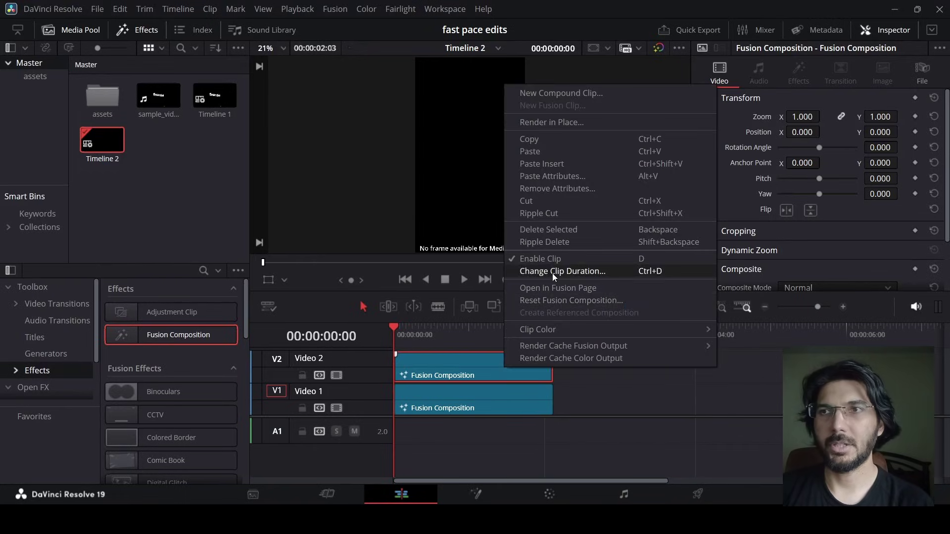
left_click(560, 271)
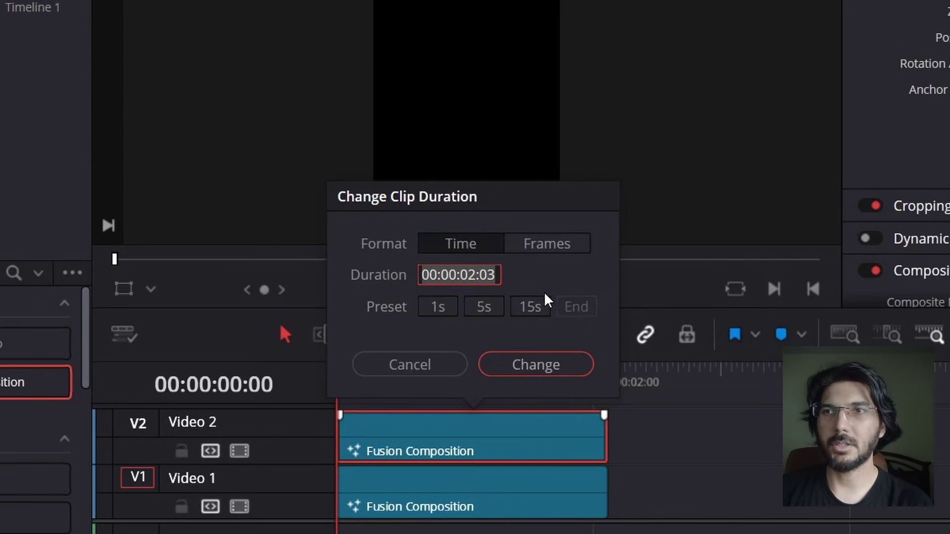
key("End")
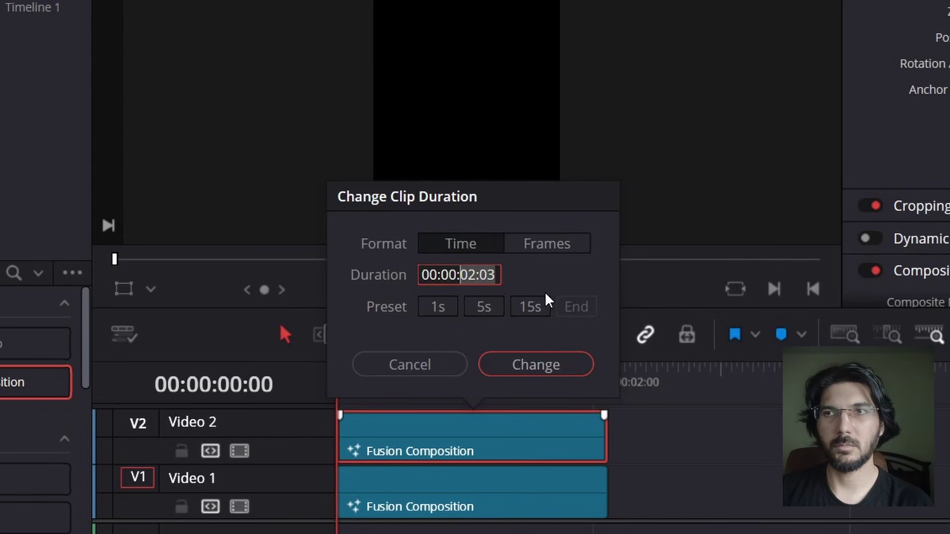
left_click(536, 365)
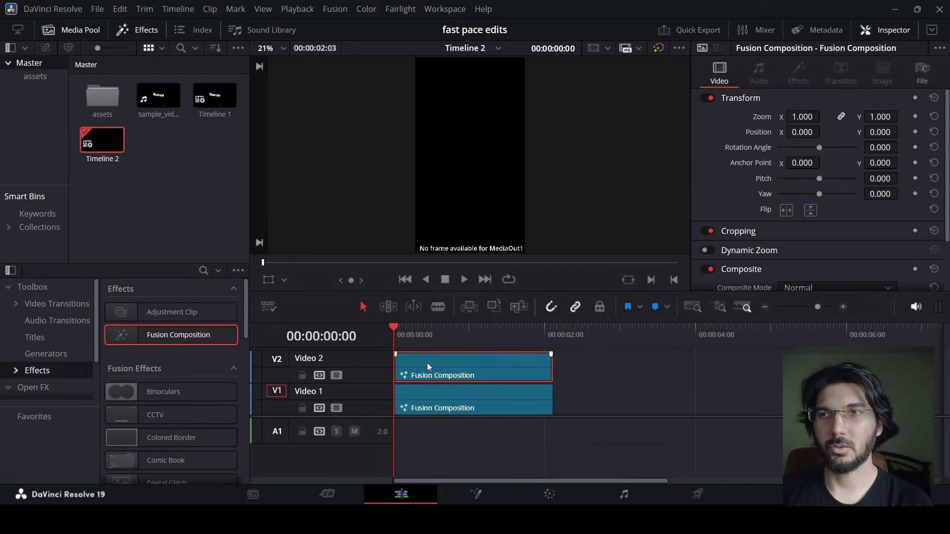
Step: Move the new Fusion Composition to Video 1 after the existing clip and open it in the Fusion page
left_click_drag(415, 367, 595, 409)
left_click(573, 346)
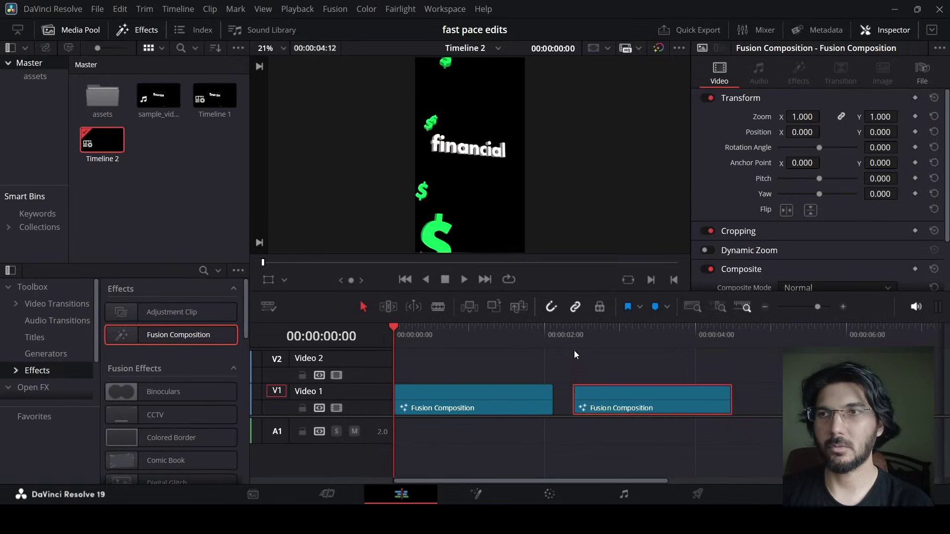
right_click(596, 396)
left_click(655, 317)
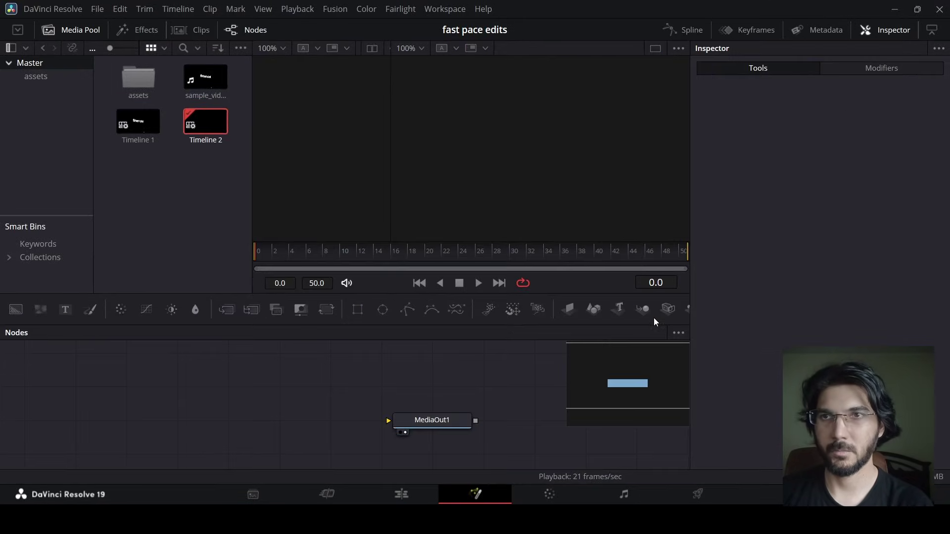
Step: Build a node chain of Text3D, Merge3D and Renderer3D and connect it to MediaOut1
left_click_drag(616, 311, 126, 417)
left_click(642, 311)
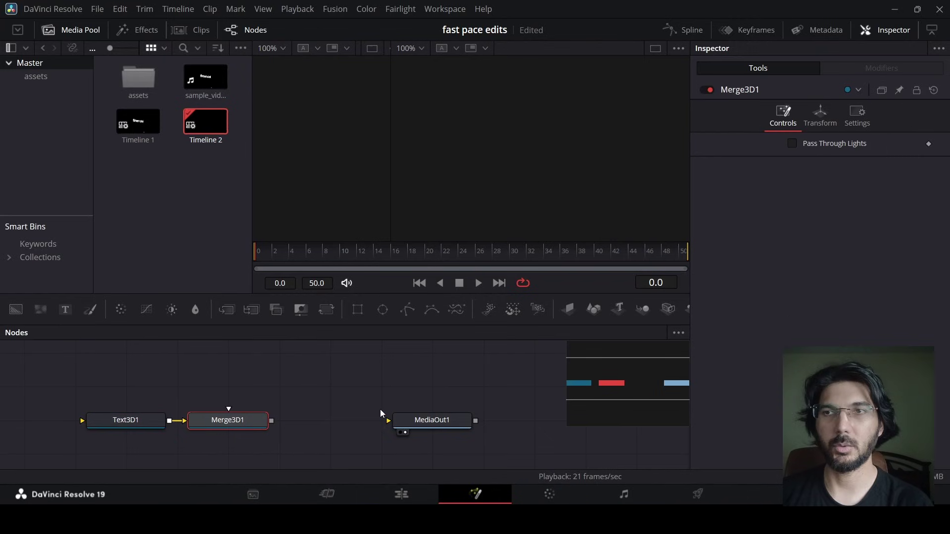
key("shift+space")
type("renmd")
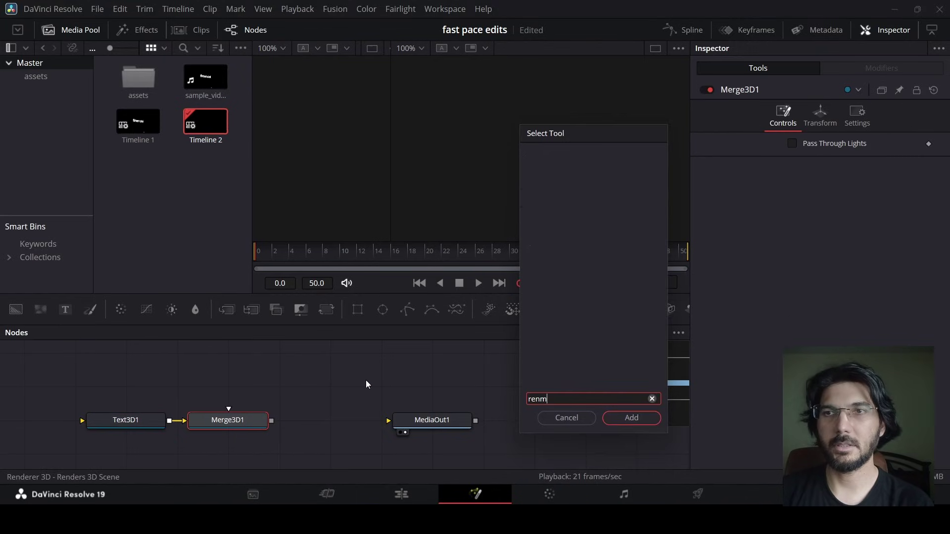
key("BackSpace")
key("Return")
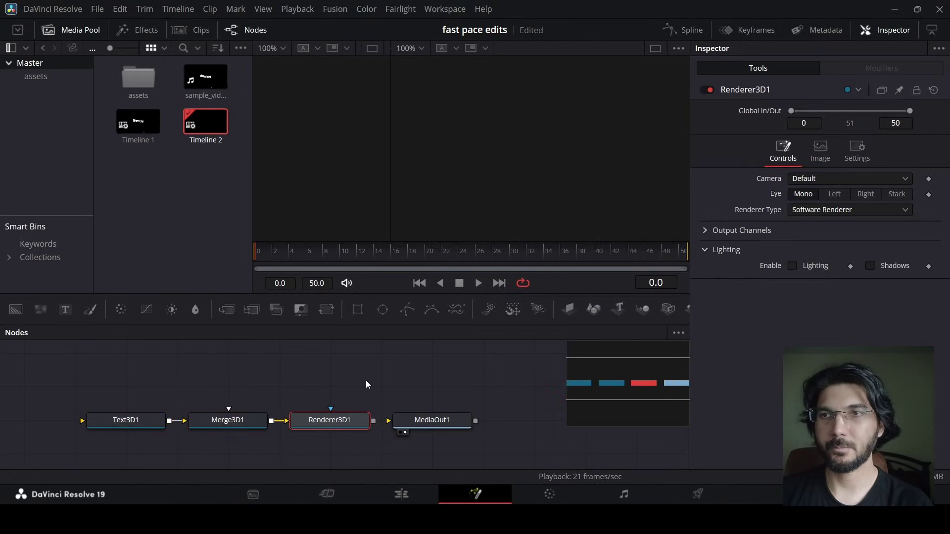
left_click_drag(374, 420, 402, 420)
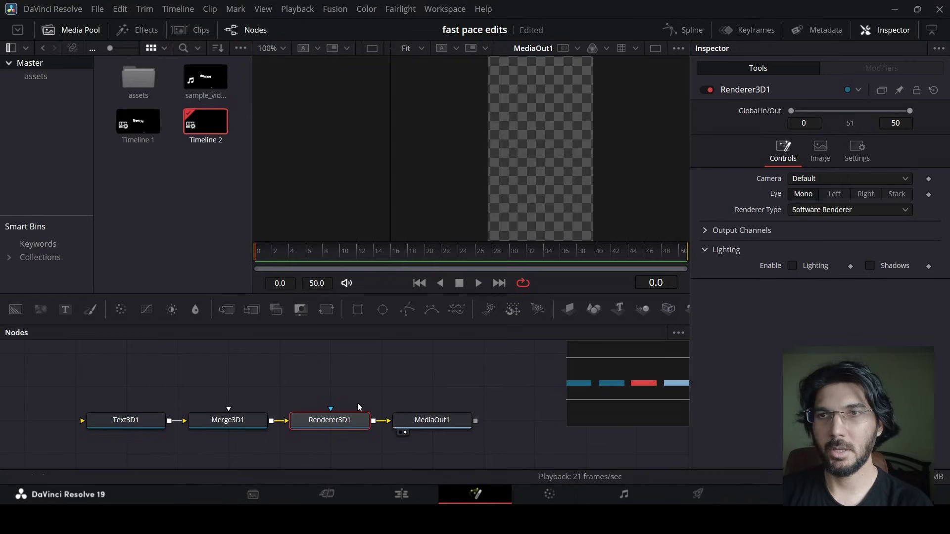
Step: Set the Text3D node to read "financial" in the Futura-Bold font at size 0.2
left_click(126, 420)
left_click(727, 208)
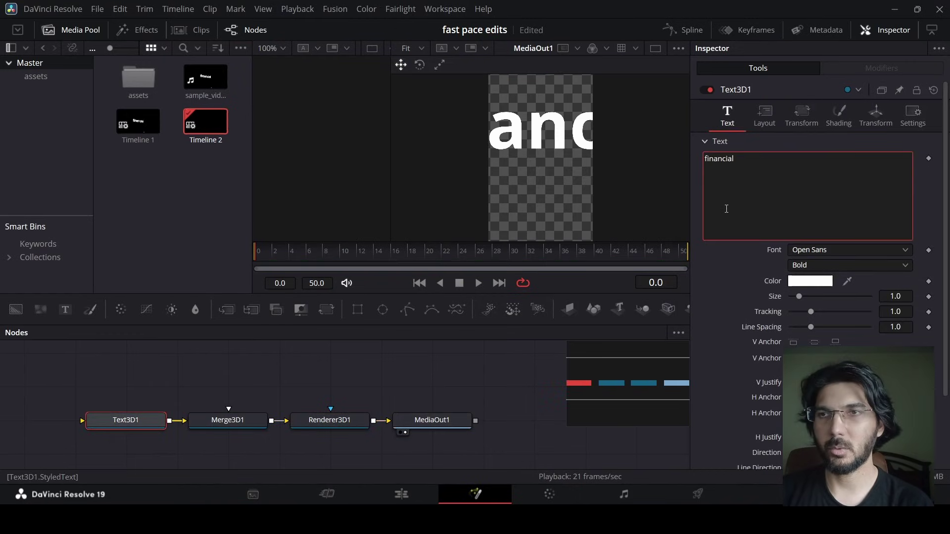
left_click(803, 250)
type("Futura-Bold")
key("Return")
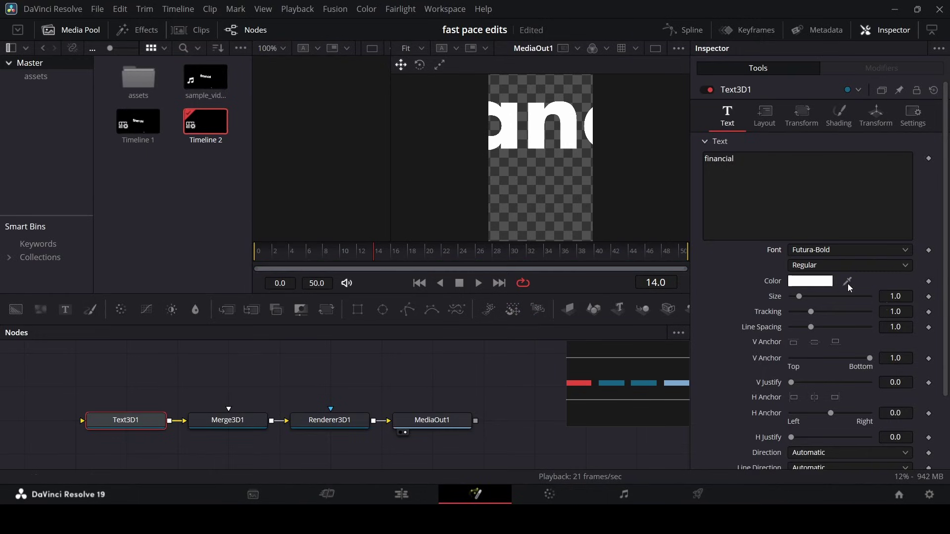
left_click(904, 298)
type("0.2")
key("Tab")
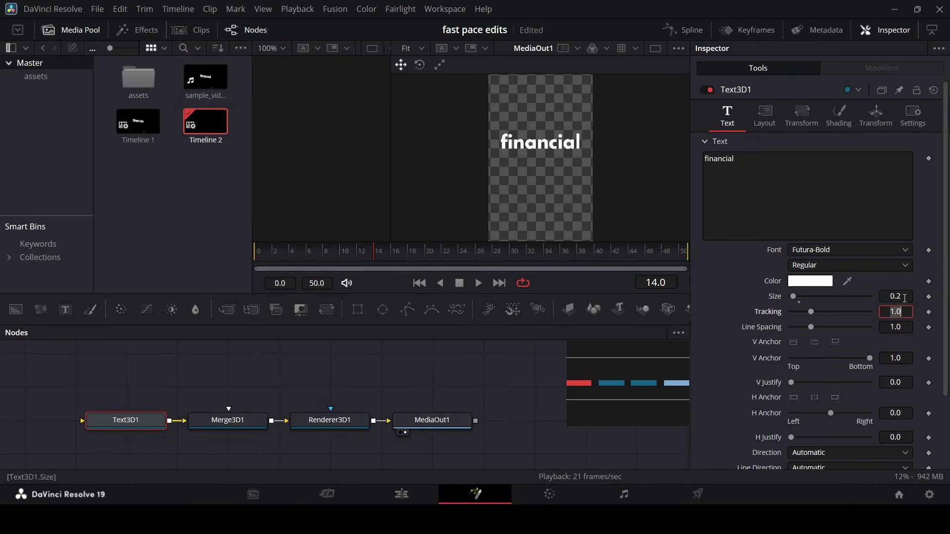
Step: Give the 3D text an extrusion depth of 0.2
scroll(724, 303, "down", 3)
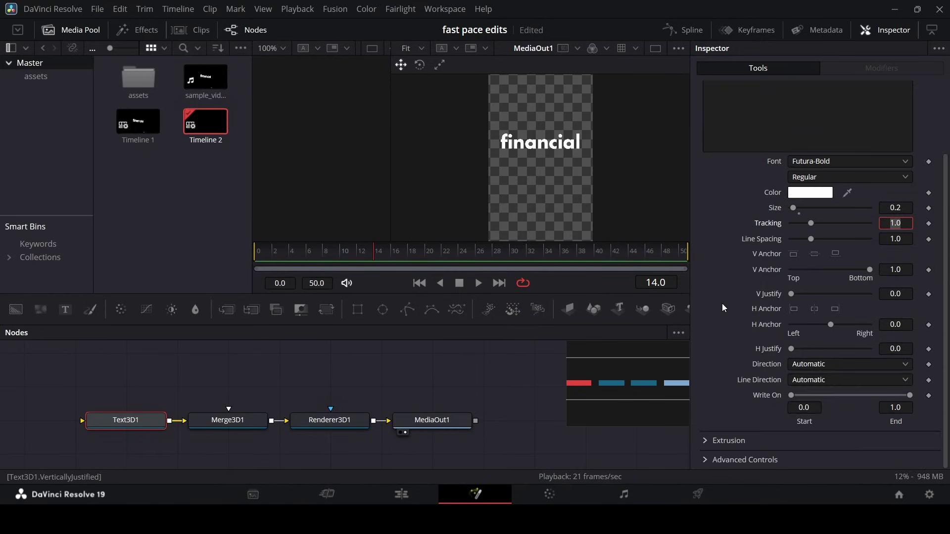
left_click(705, 441)
scroll(740, 380, "down", 4)
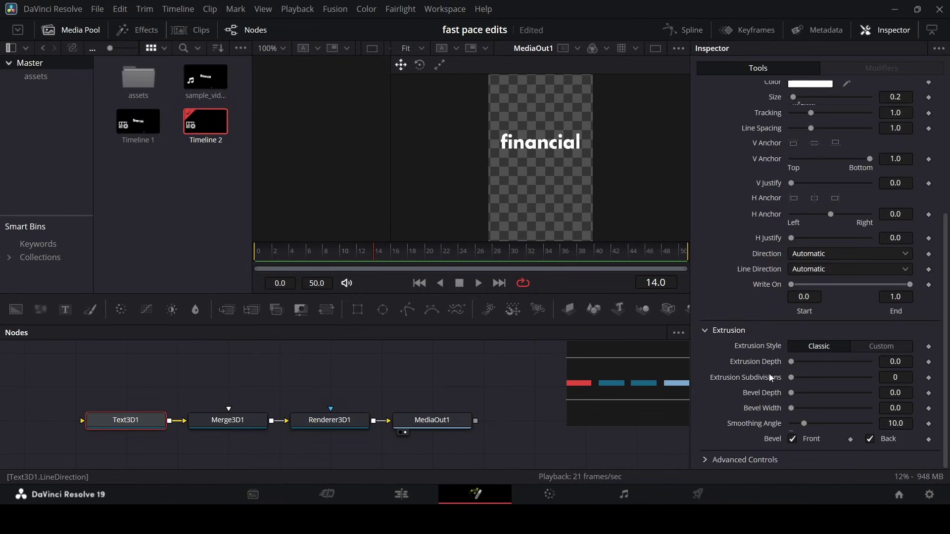
left_click_drag(791, 361, 868, 363)
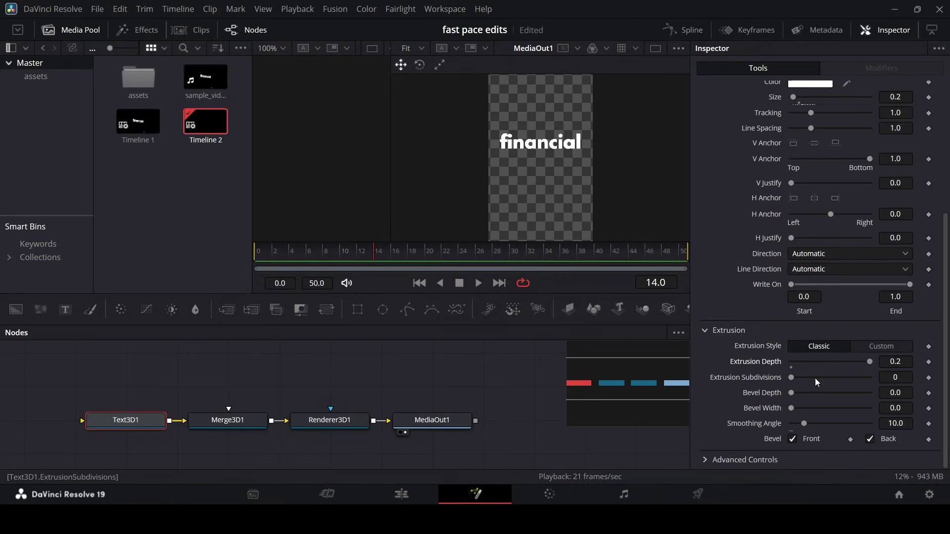
left_click(705, 330)
Step: Turn off Use One Material in the shading of the Text3D node
left_click(330, 420)
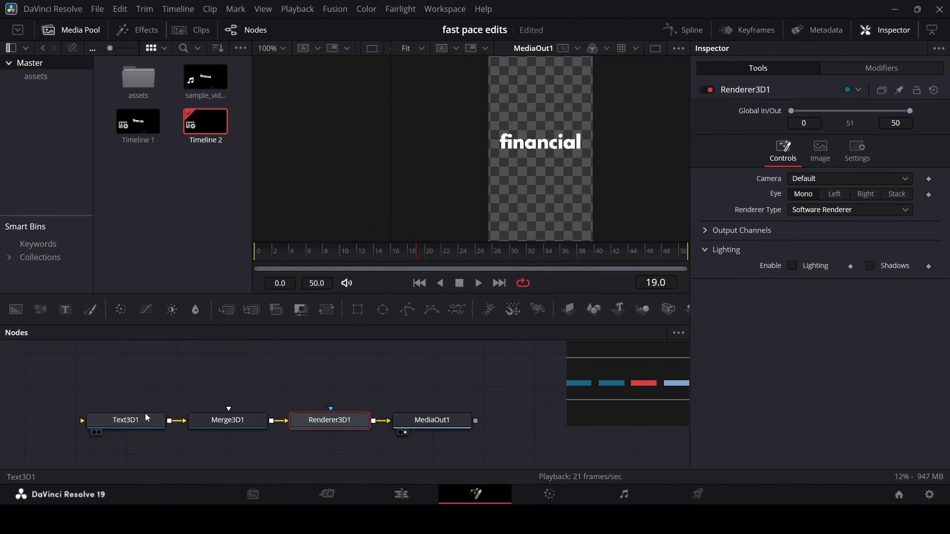
left_click(144, 420)
left_click(835, 132)
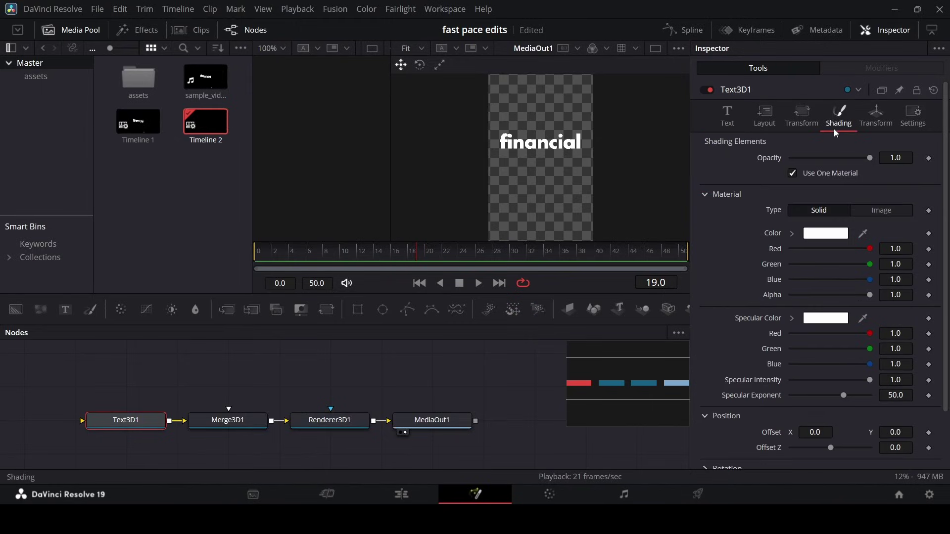
left_click(804, 173)
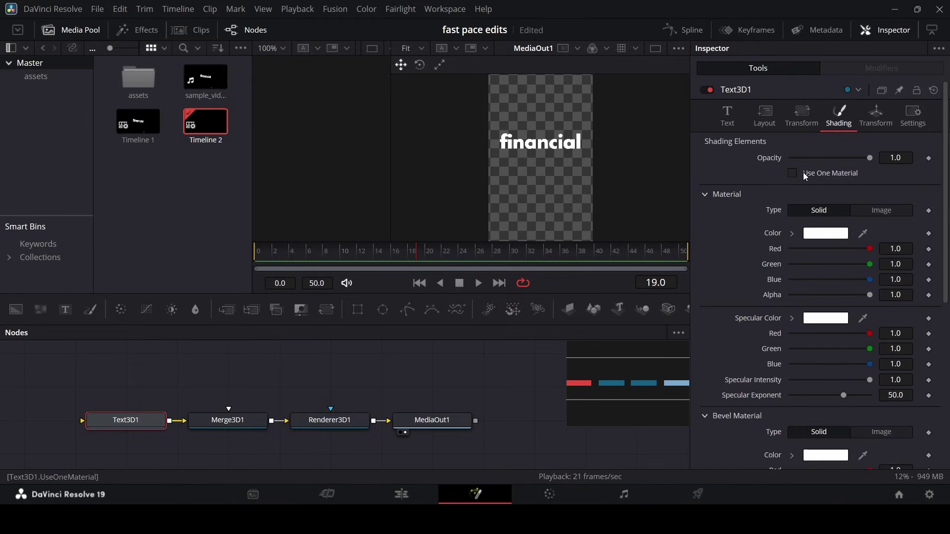
Step: Set the bevel material colour of the "financial" text to #838383
left_click(706, 195)
left_click(705, 213)
left_click(705, 213)
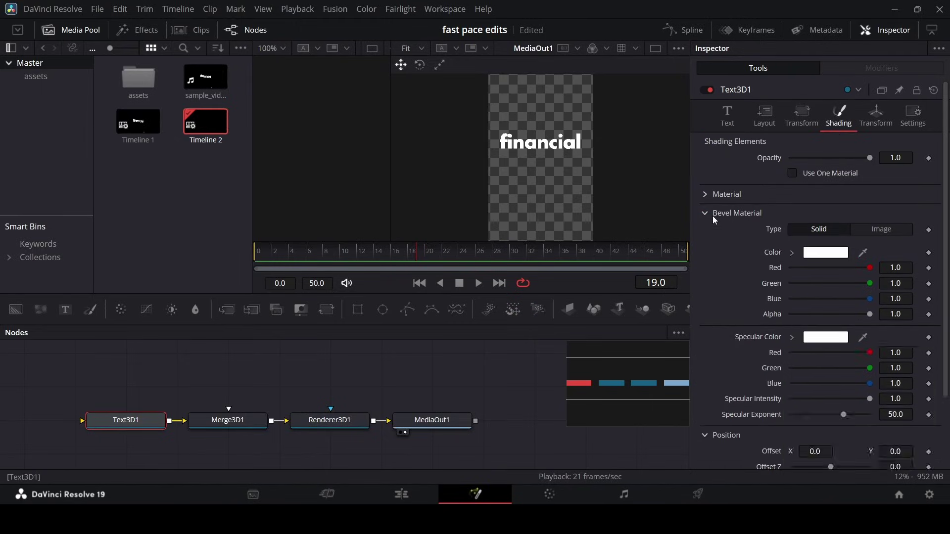
left_click(807, 253)
left_click_drag(593, 355, 511, 357)
type("#838383")
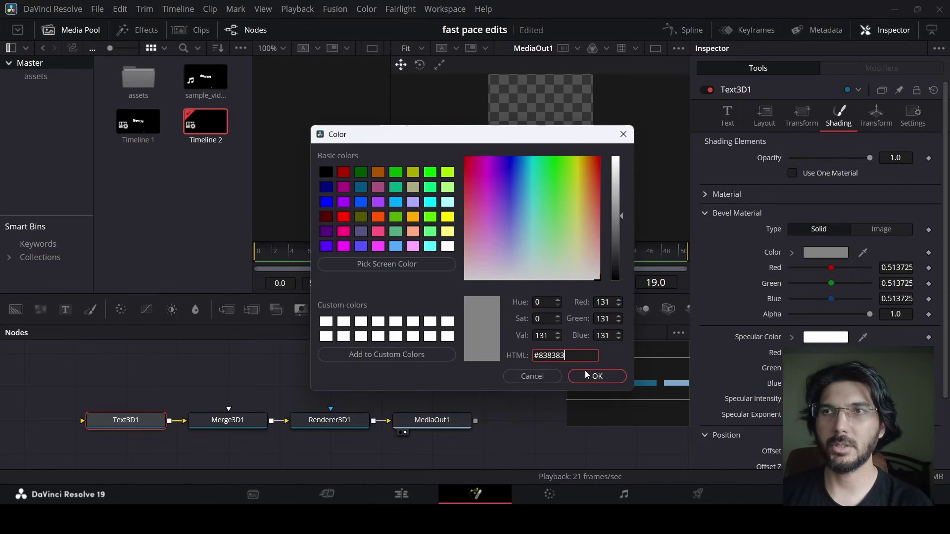
left_click(586, 373)
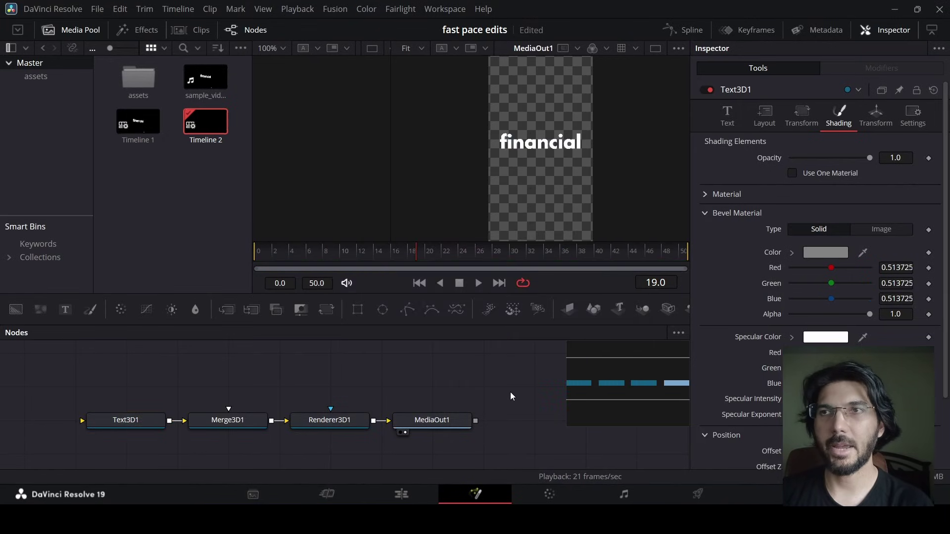
Step: Add keyframes at frame 0 for the Y translation and the X, Y and Z rotation of Text3D1
left_click(330, 420)
left_click(127, 425)
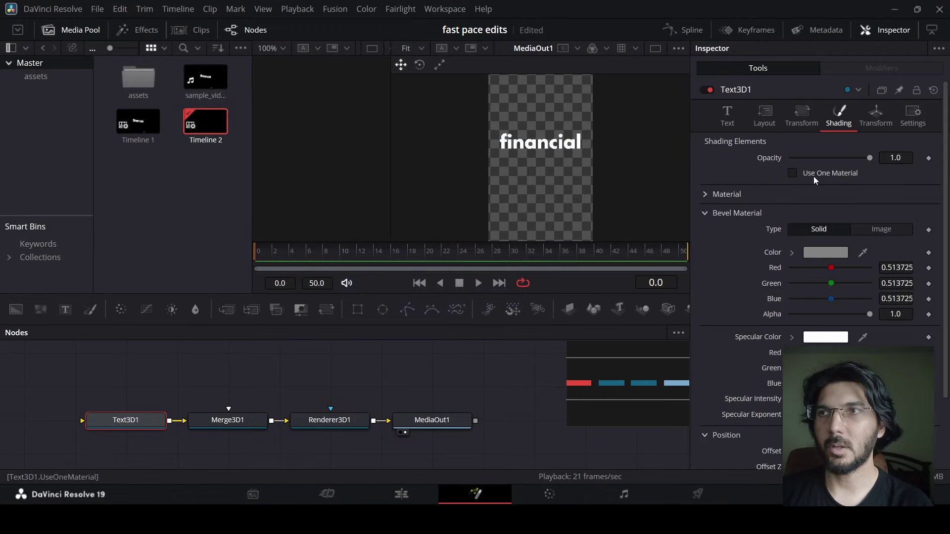
left_click(877, 124)
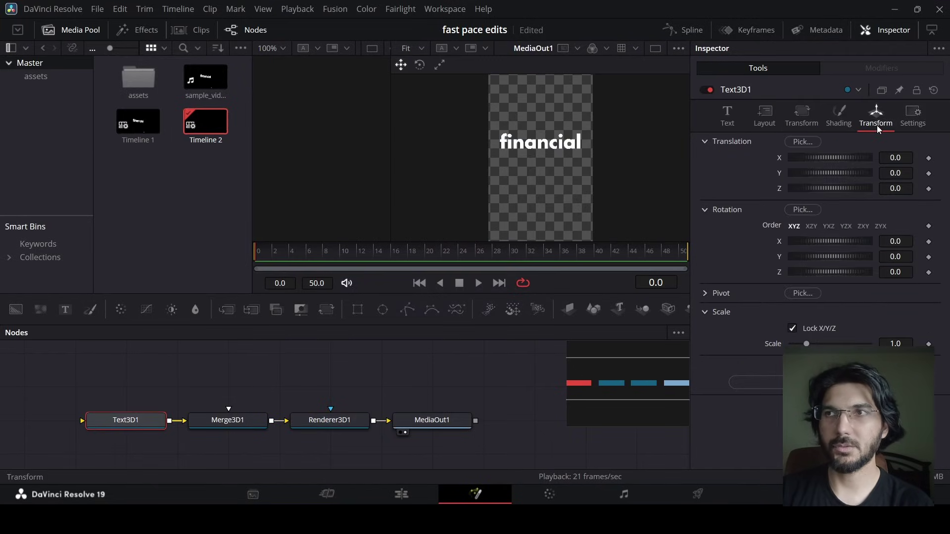
left_click(929, 173)
left_click(929, 242)
left_click(929, 257)
left_click(929, 272)
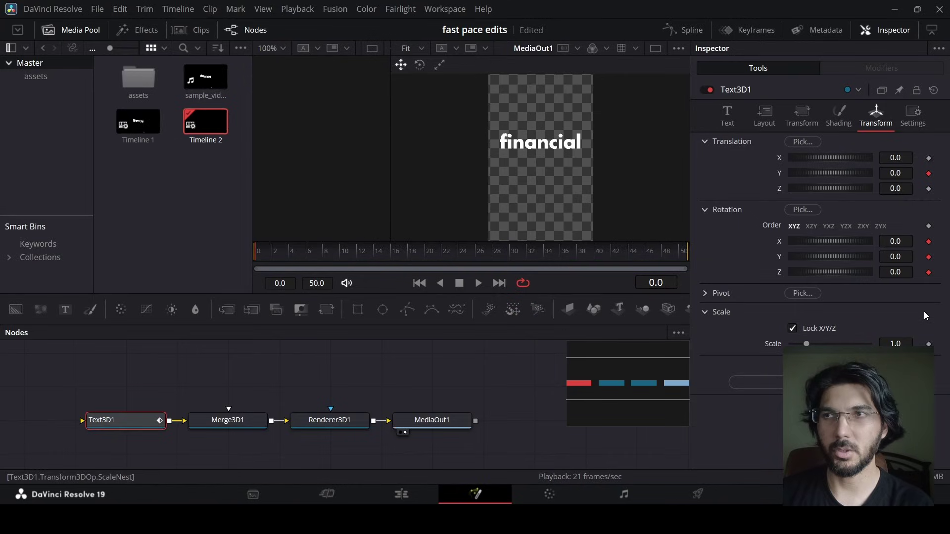
Step: Set the rotation of Text3D1 at frame 0 to X -10, Y 30 and Z -5
left_click(906, 243)
type("-10")
key("Tab")
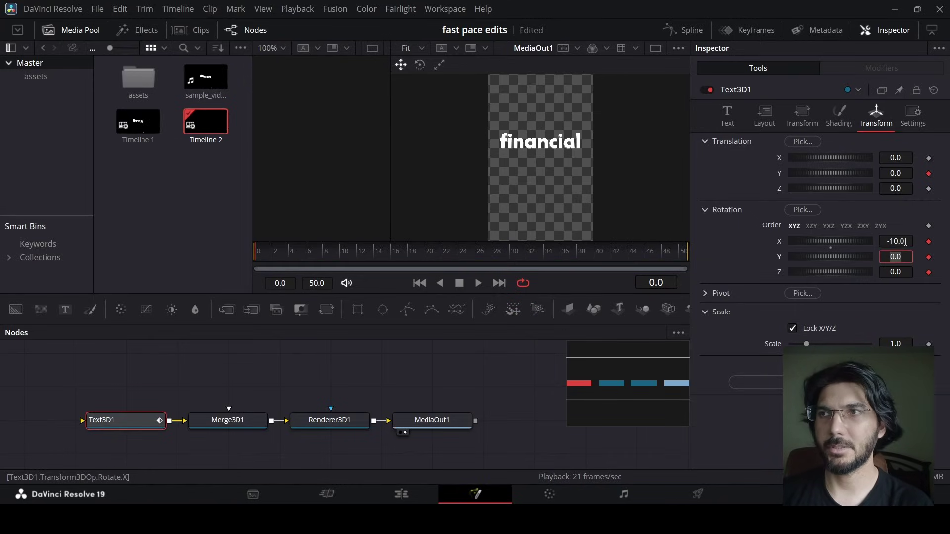
type("30")
key("Tab")
type("-5")
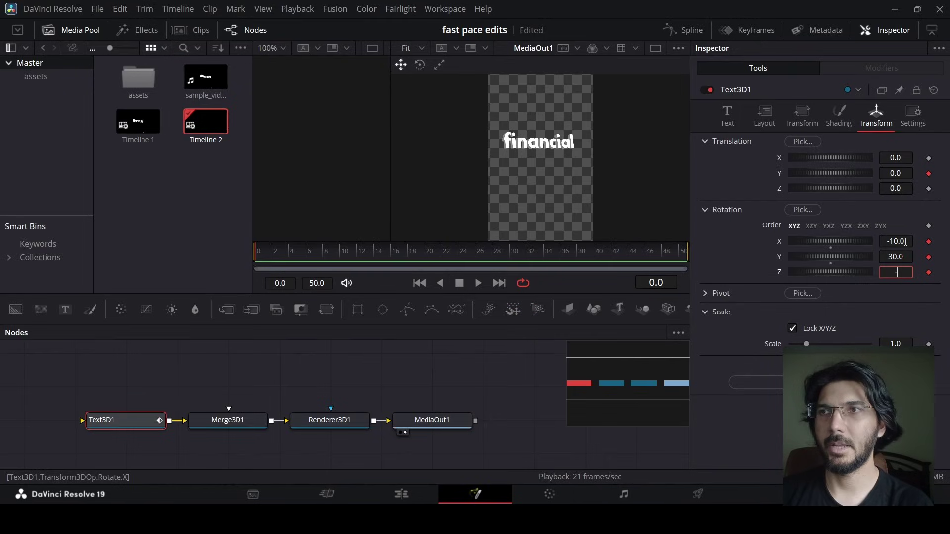
key("Tab")
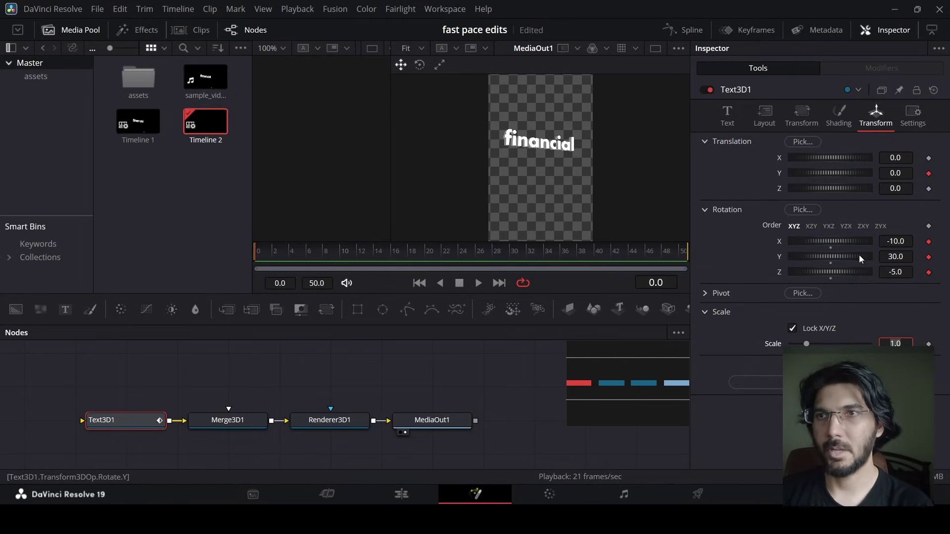
left_click(519, 371)
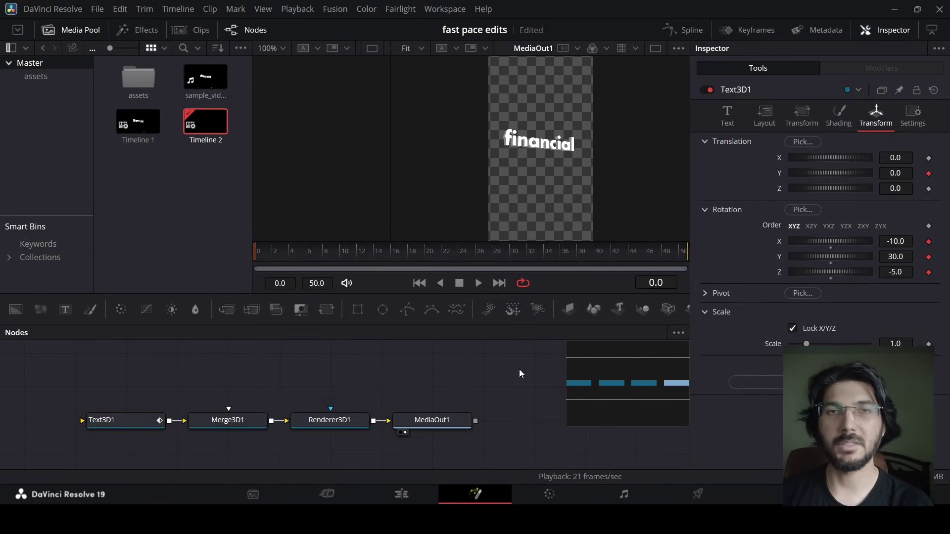
Step: At frame 4, set the Y translation of Text3D1 to 0.2
left_click(130, 425)
mouse_move(286, 266)
left_mouse_down()
mouse_move(272, 257)
mouse_move(293, 270)
left_mouse_up()
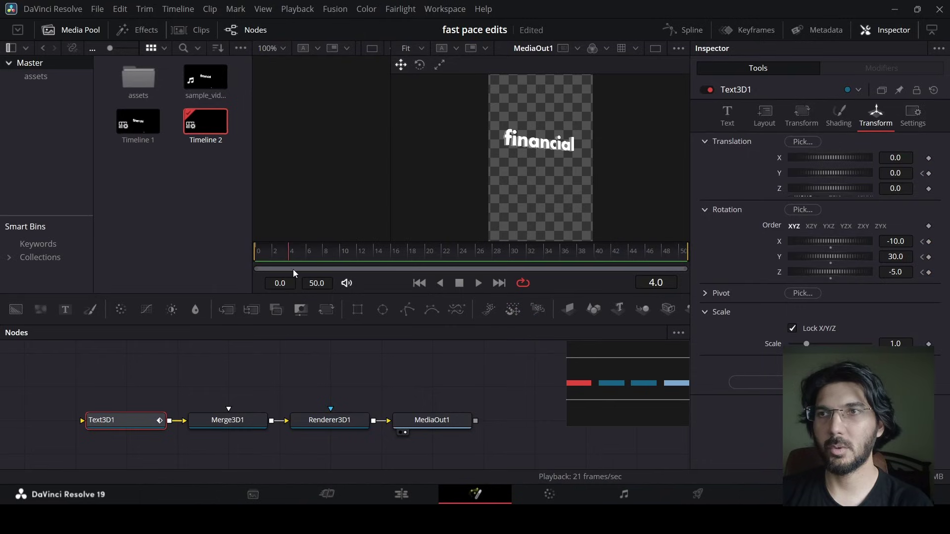
left_click(908, 173)
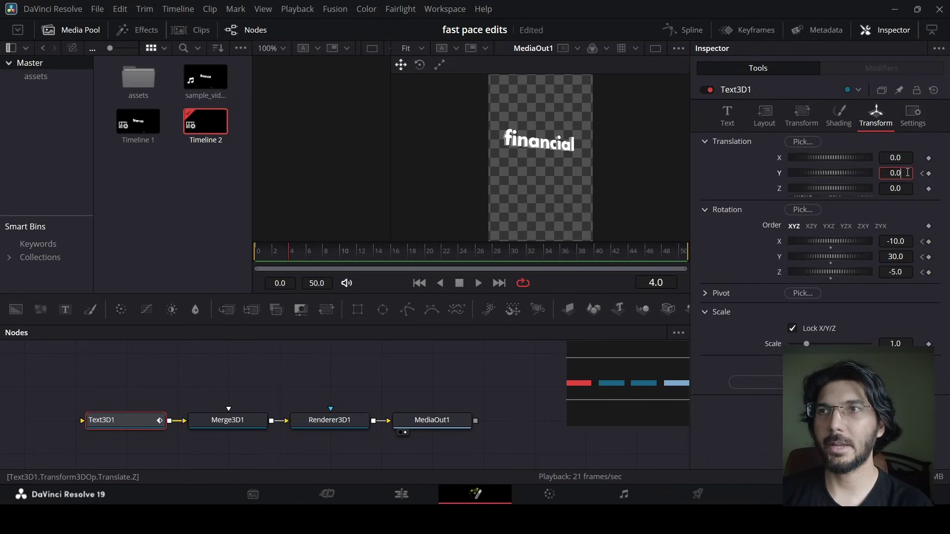
key("BackSpace")
type("2")
key("Tab")
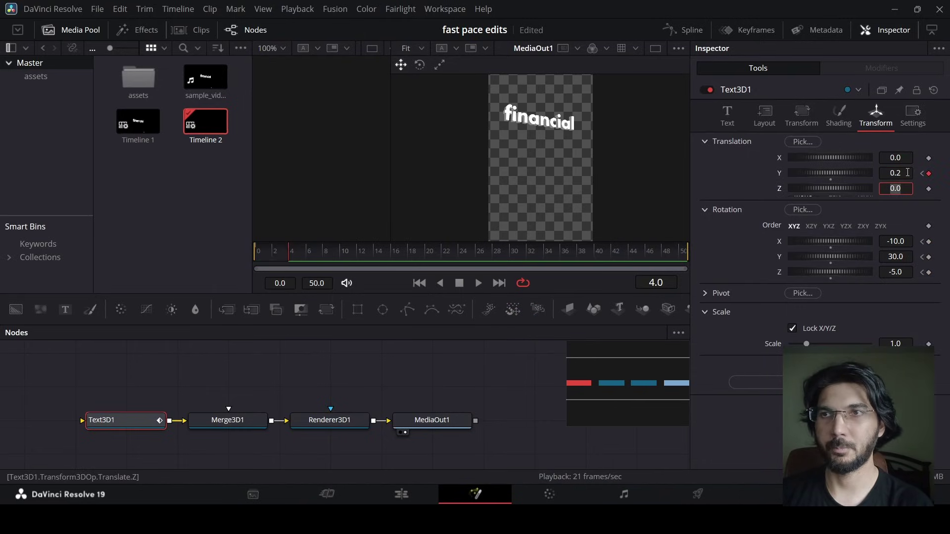
left_click(455, 381)
Step: At frame 10, set the rotation of Text3D1 to X 13.5, Y 1.3 and Z 0, and scrub back to check the motion
left_click(329, 420)
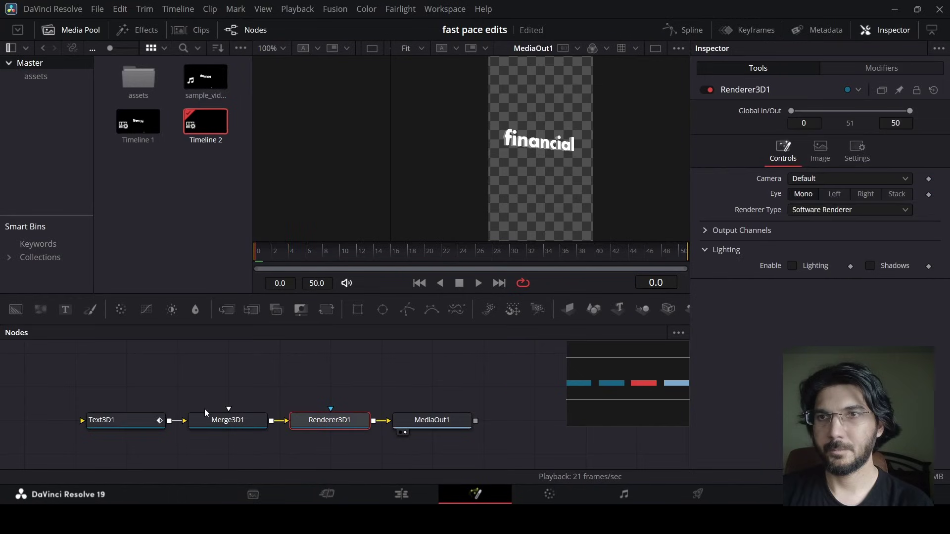
left_click(115, 423)
left_click(348, 261)
key("Left")
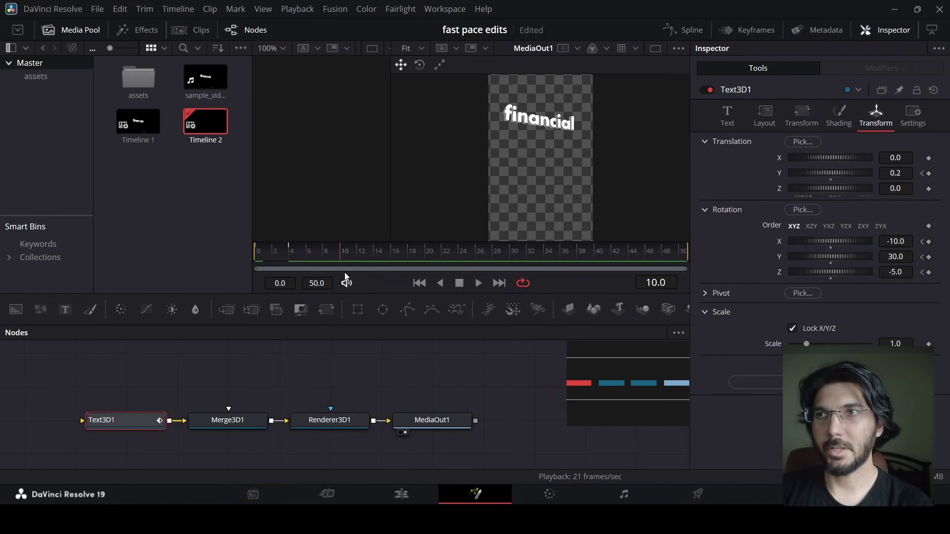
left_click(895, 241)
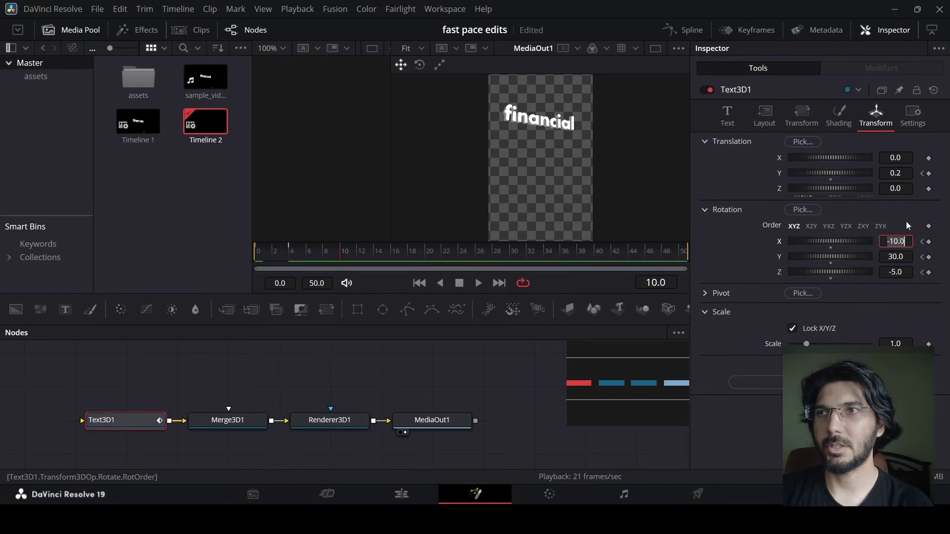
type("13.5")
key("Tab")
type("1.3")
key("Tab")
type("0")
key("Tab")
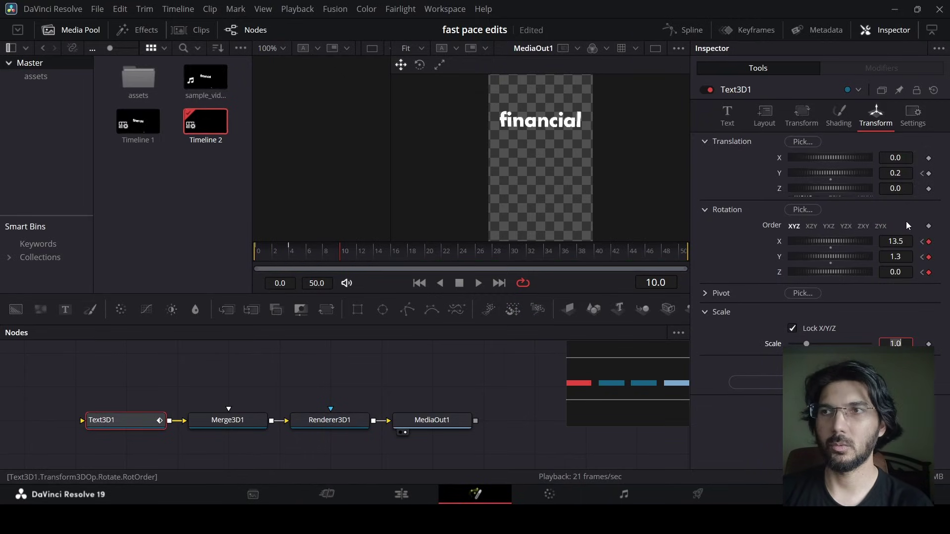
left_click(454, 378)
left_click(271, 255)
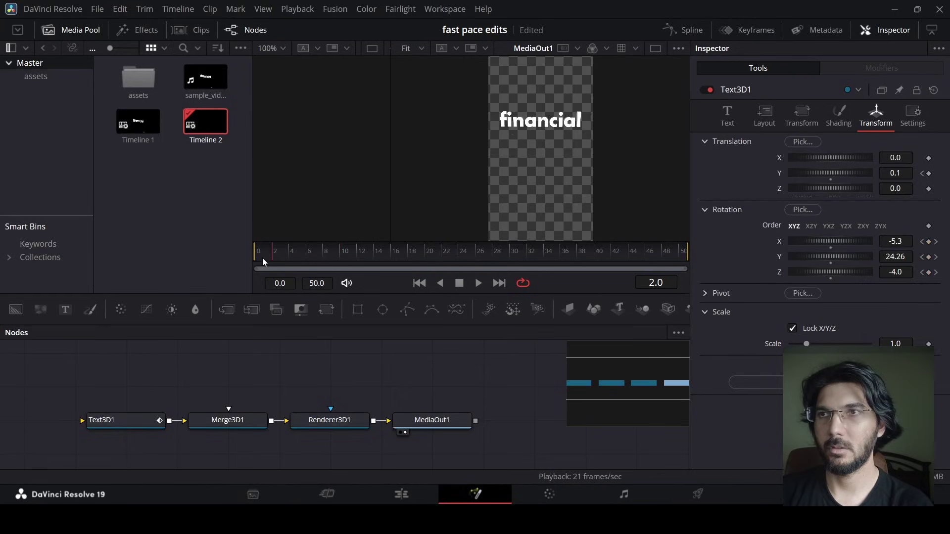
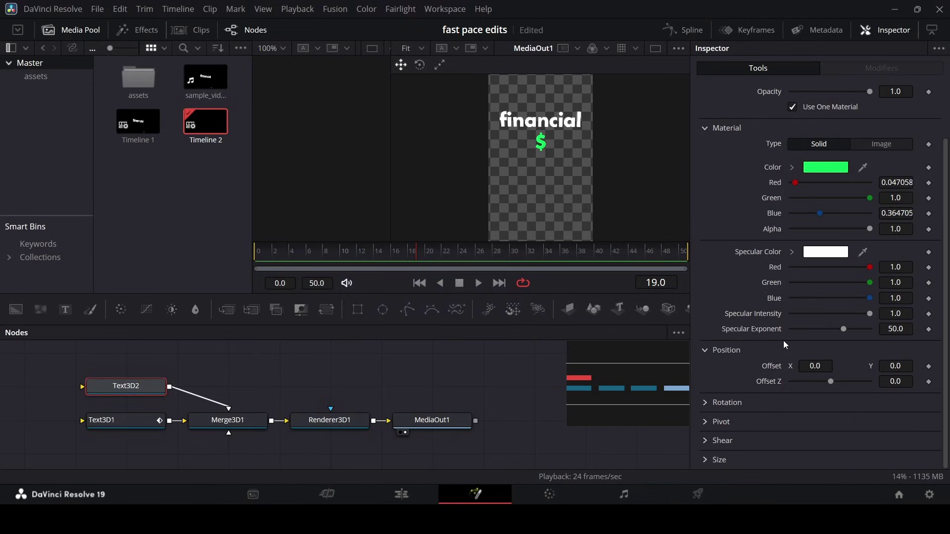
Step: Turn off Use One Material for the dollar sign text and set its bevel material colour to #009833
scroll(812, 194, "up", 3)
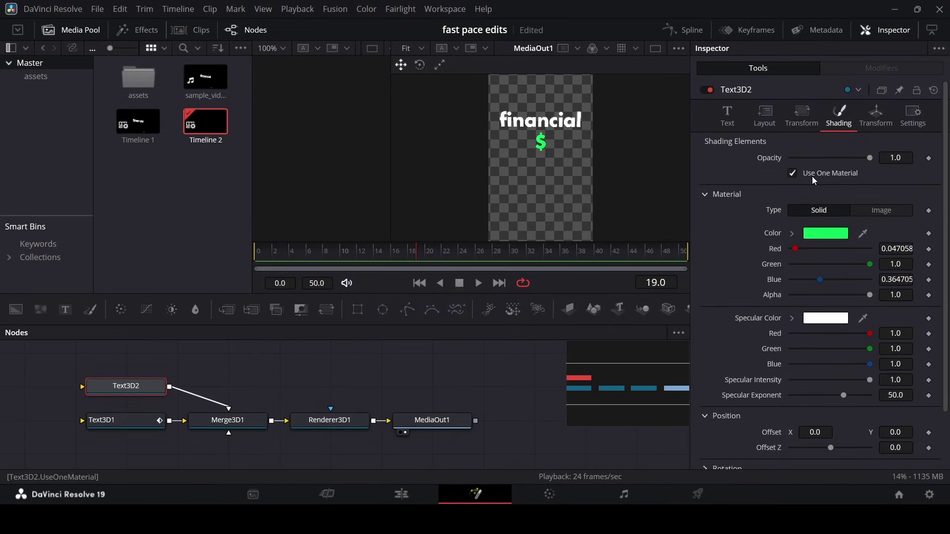
left_click(813, 175)
scroll(779, 276, "down", 5)
left_click(825, 308)
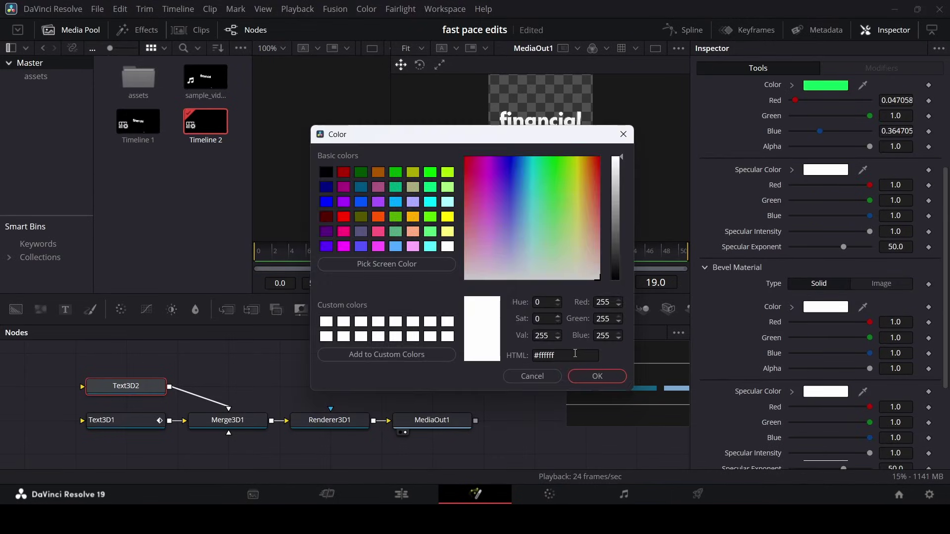
left_click(537, 355)
type("#009833")
left_click(588, 377)
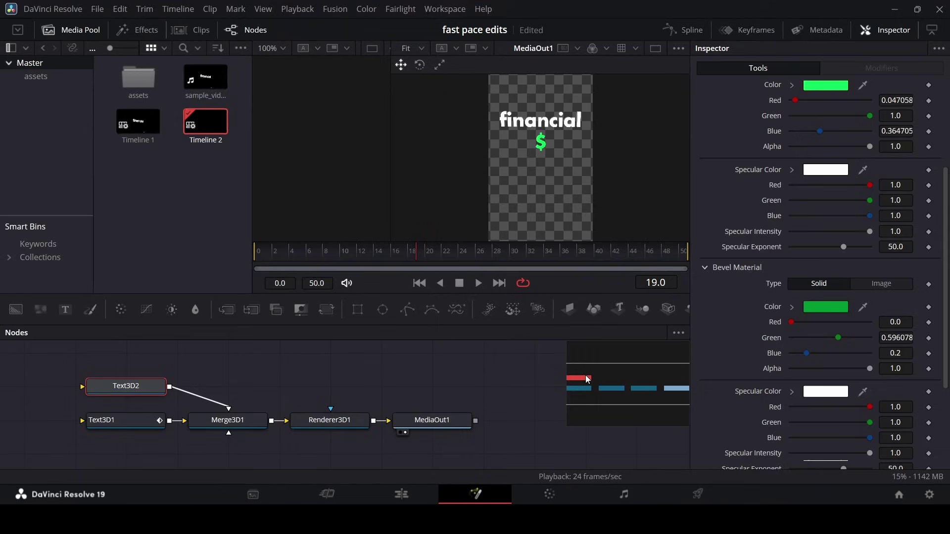
left_click(525, 397)
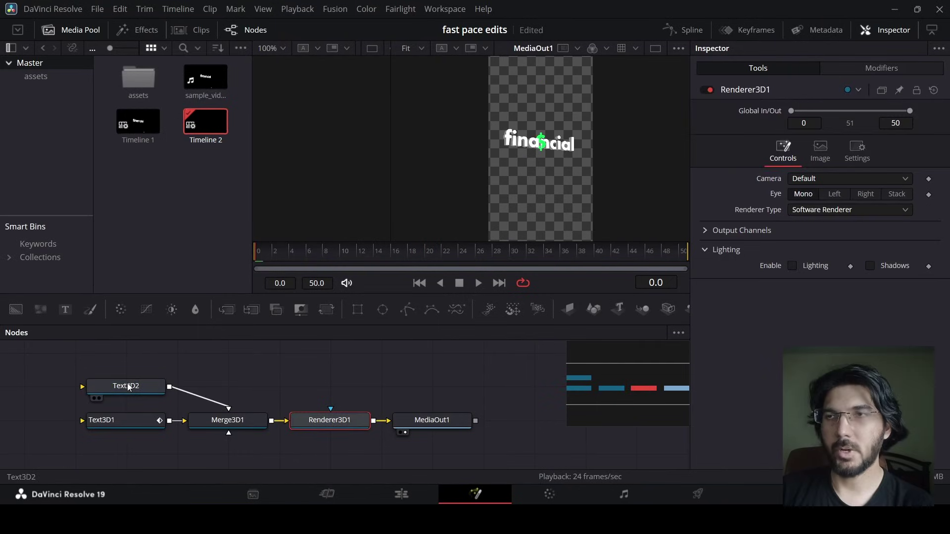
Step: Set the translation of Text3D2 to X 0.1, Y -0.2 and Z 2.3
left_click(123, 386)
left_click(875, 115)
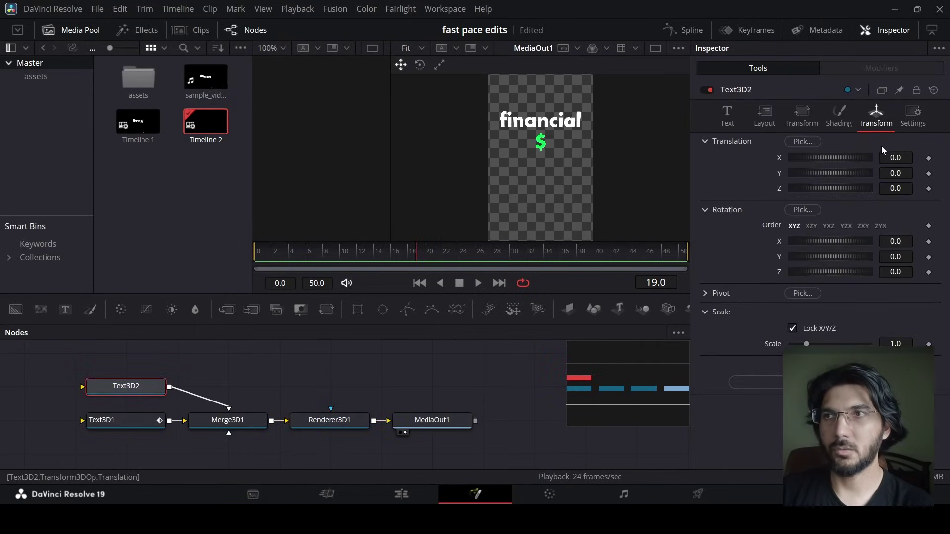
left_click(908, 157)
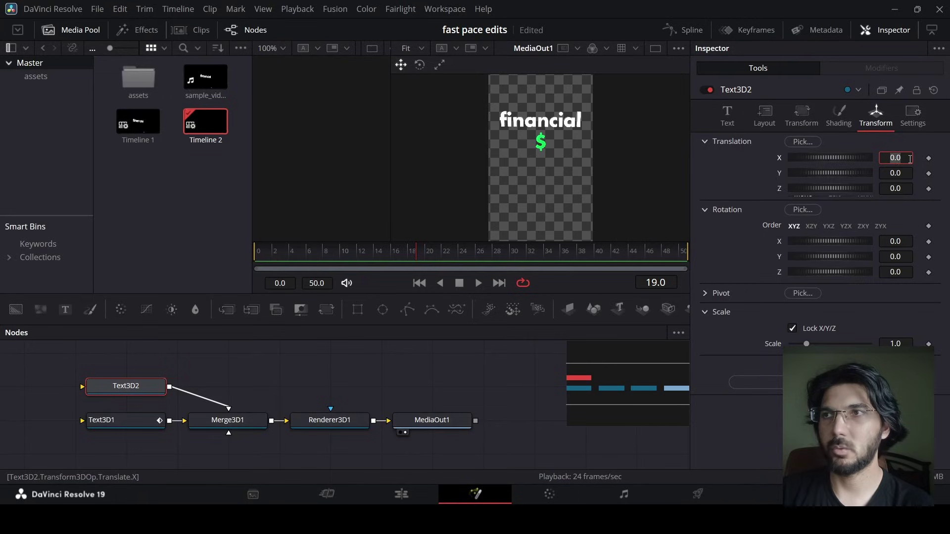
type("0.1")
key("Tab")
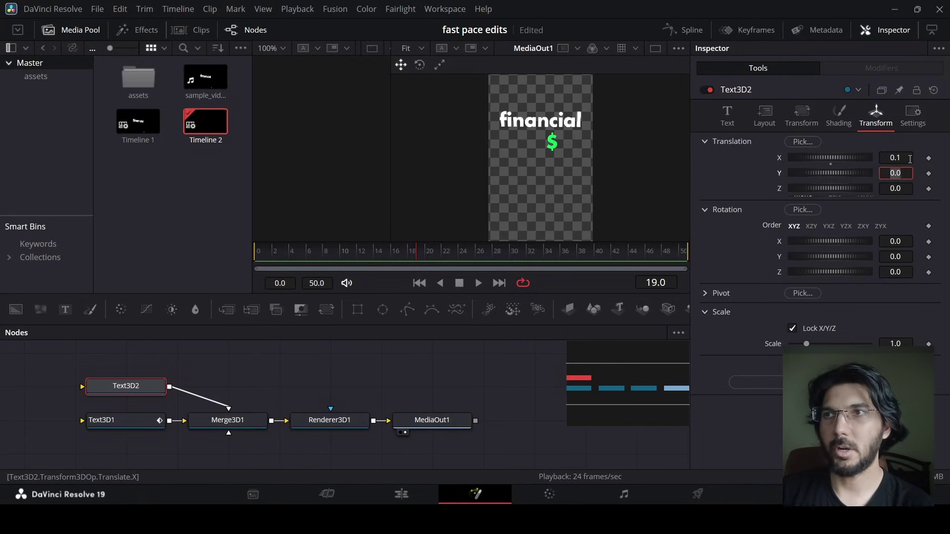
type("-0.2")
key("Tab")
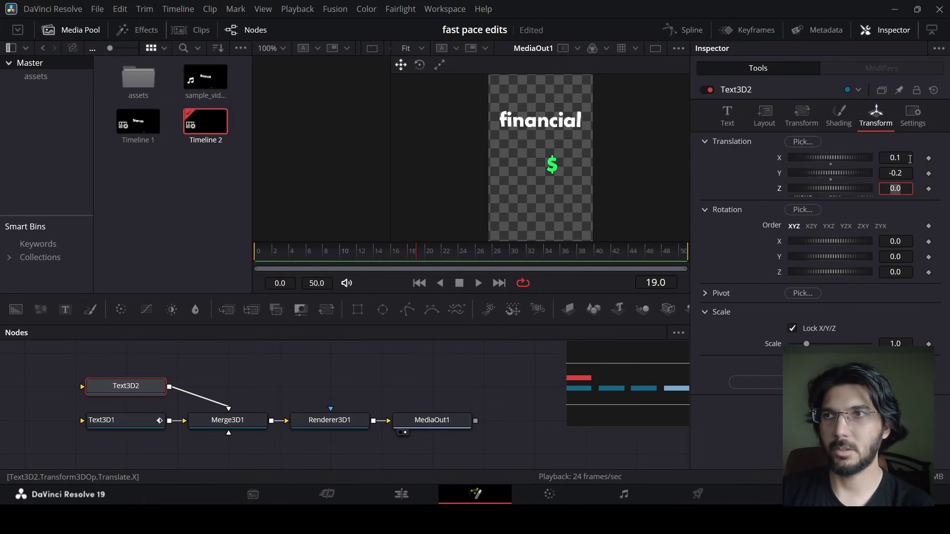
type("2.3")
key("Tab")
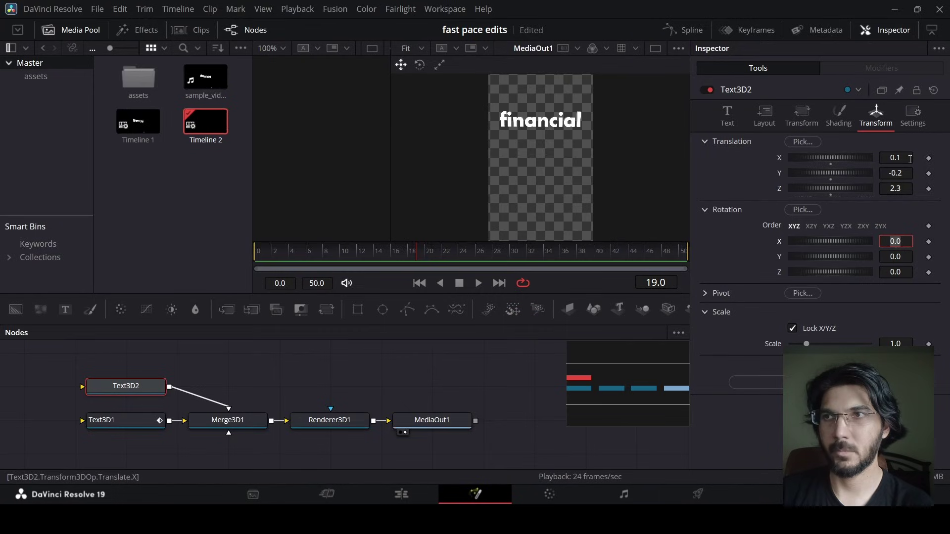
Step: Set the rotation of Text3D2 to X -10, Y 24 and Z -5
type("-10")
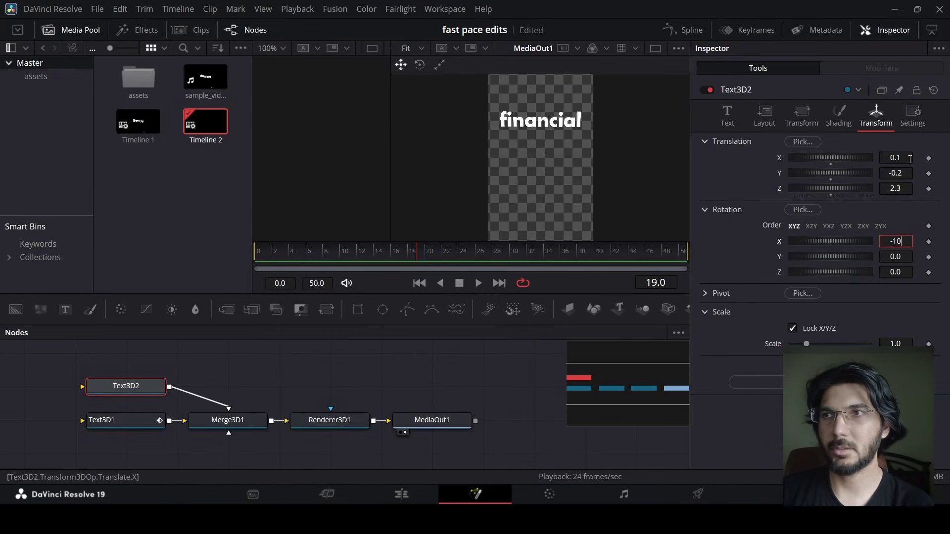
key("Tab")
type("24")
key("Tab")
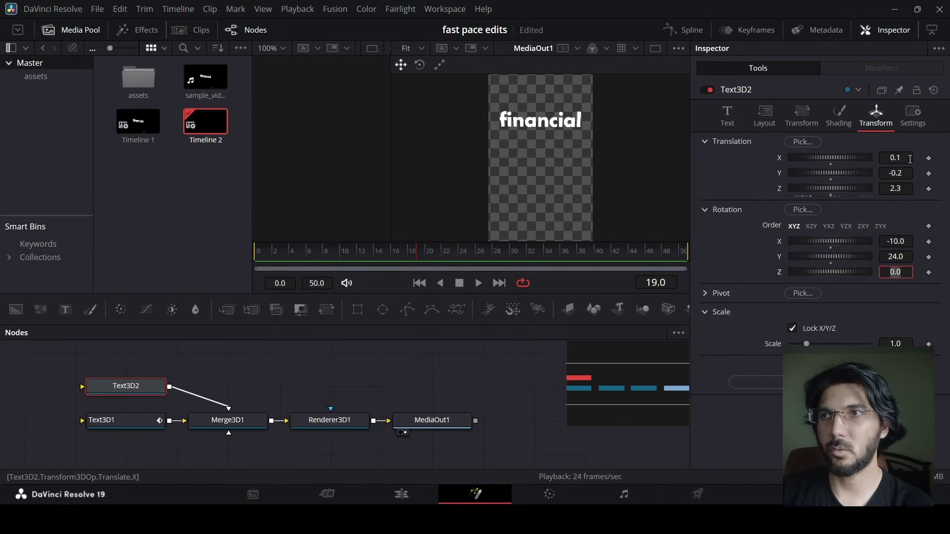
key("Return")
left_click(330, 419)
Step: Insert a Duplicate 3D node after Text3D2 and set its last copy to 10
left_click(147, 387)
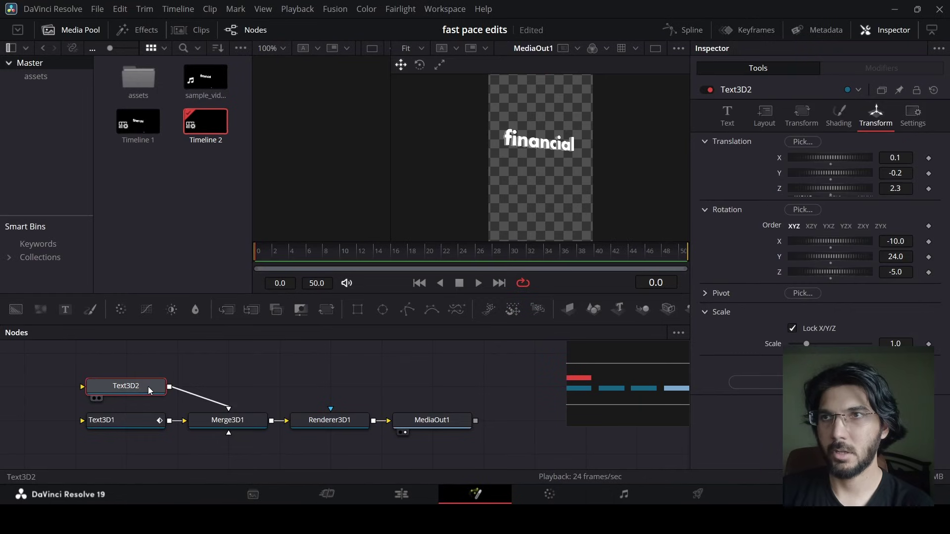
key("shift+space")
type("dup")
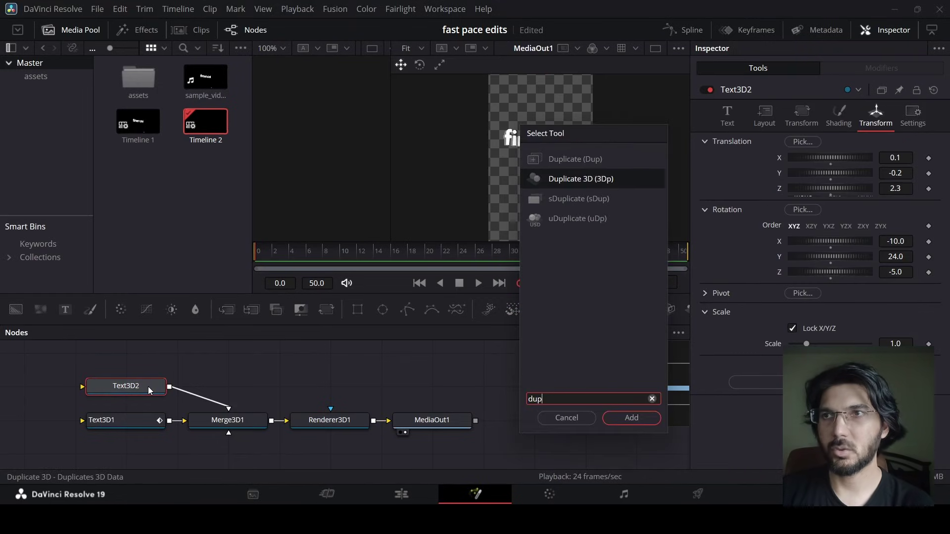
key("Return")
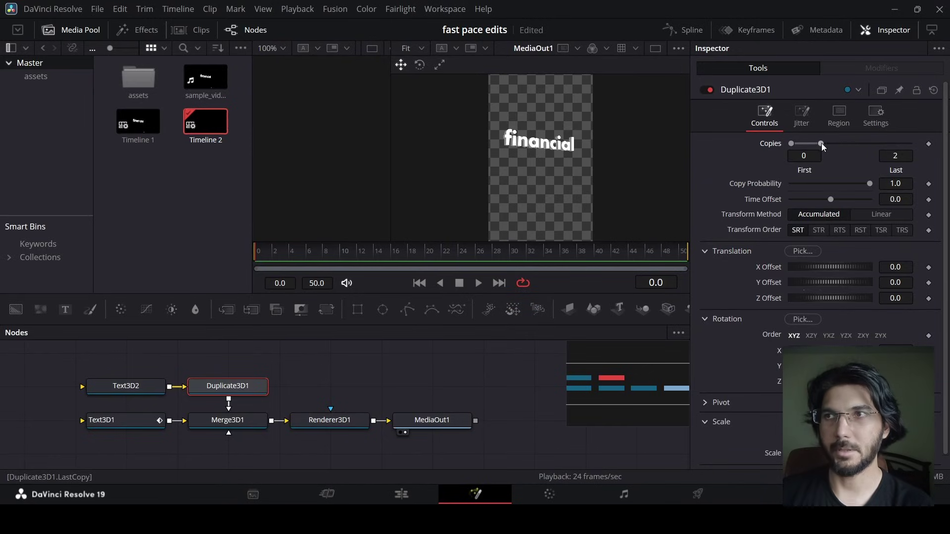
left_click_drag(822, 144, 911, 144)
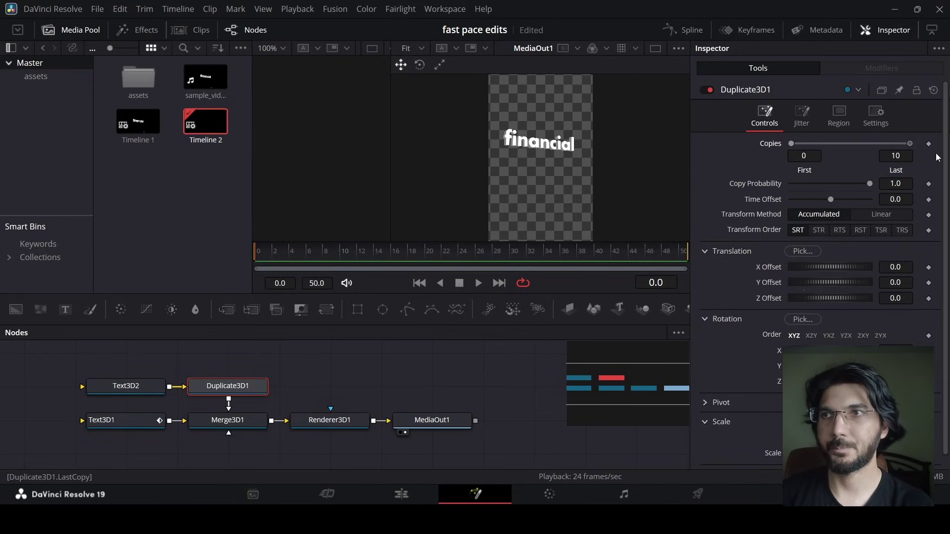
Step: Set the Duplicate 3D node's Z translation offset between the dollar sign copies to -0.34
left_click(910, 300)
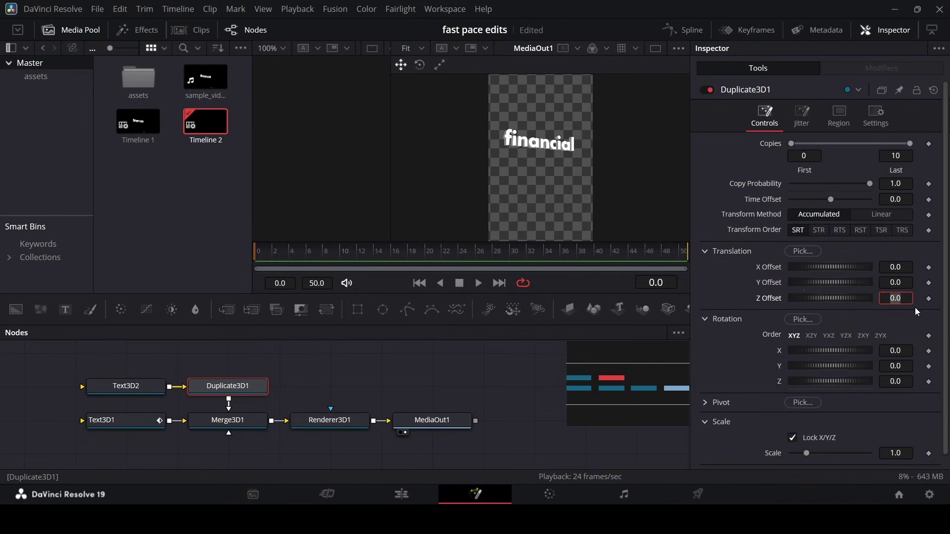
type("-0.34")
key("Tab")
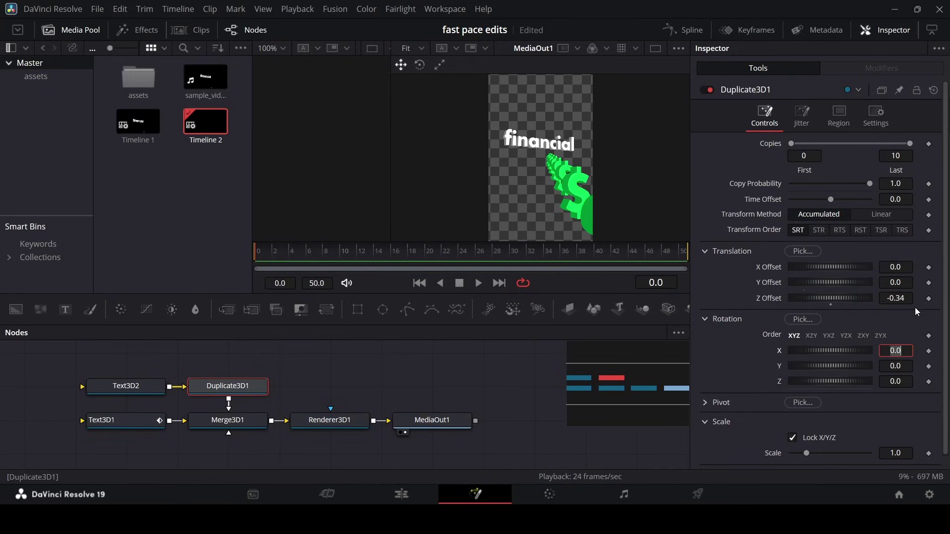
Step: Set the per-copy rotation of Duplicate3D1 to X -2.5, Y -2.7 and Z -0.5
type("-2.5")
key("Tab")
type("-")
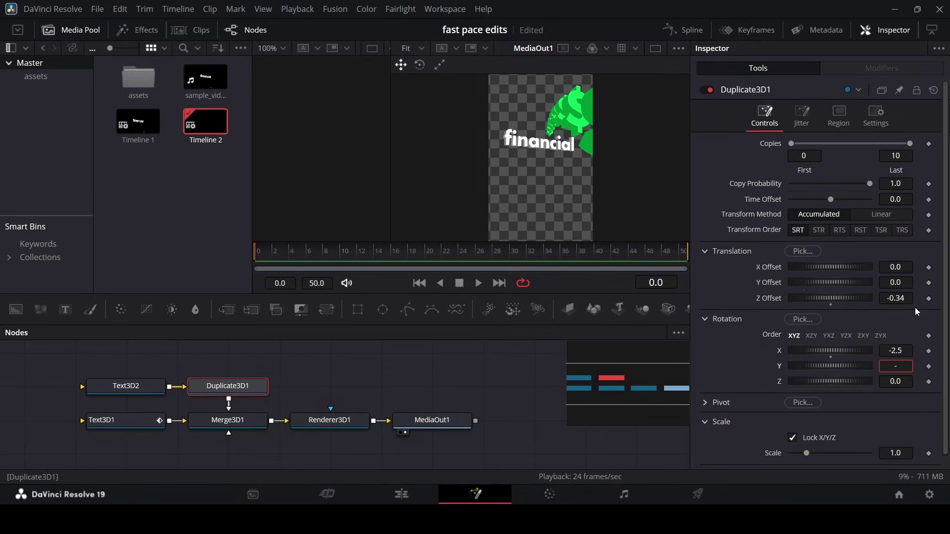
type("2.7")
key("Tab")
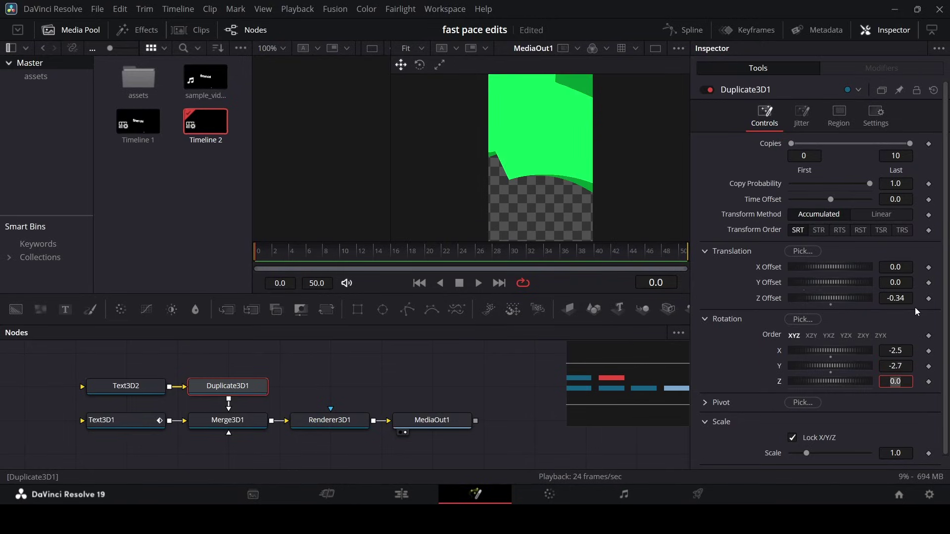
type("-0.5")
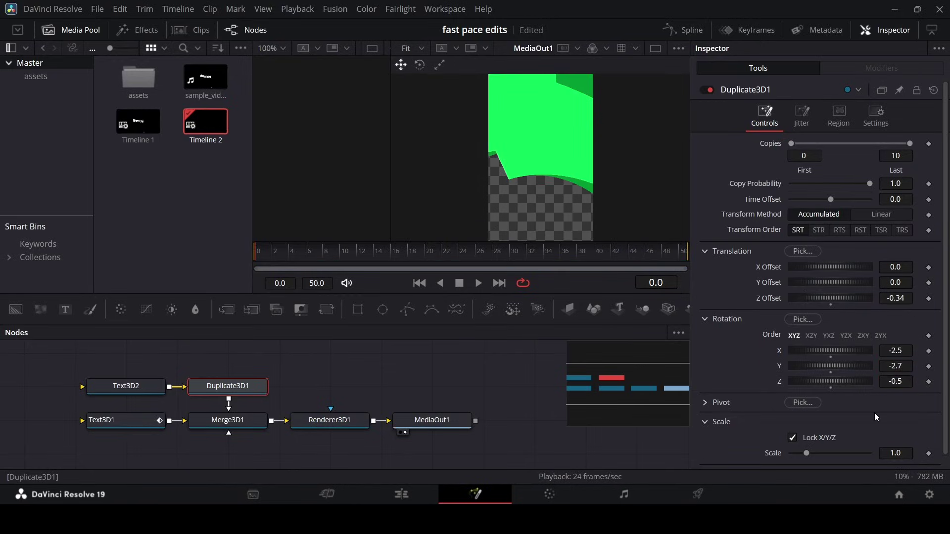
Step: Scatter the dollar sign copies by setting Duplicate3D1's translation jitter to X 0.3 and Y 0.8
left_click(327, 420)
left_click(235, 391)
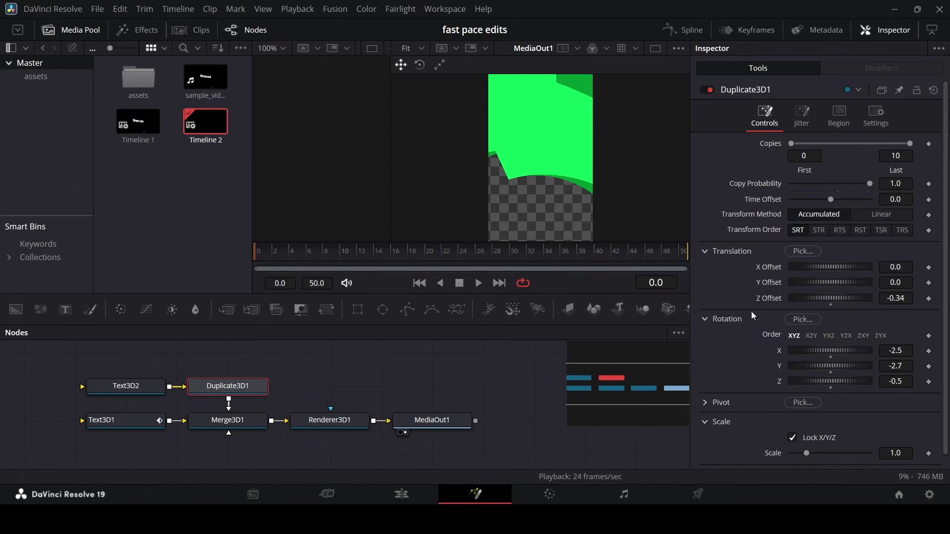
left_click(802, 115)
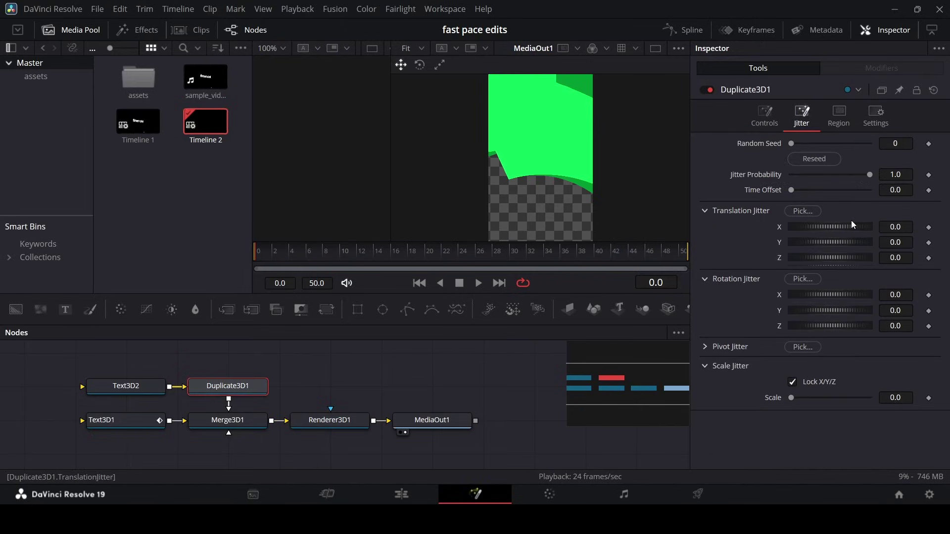
left_click(909, 230)
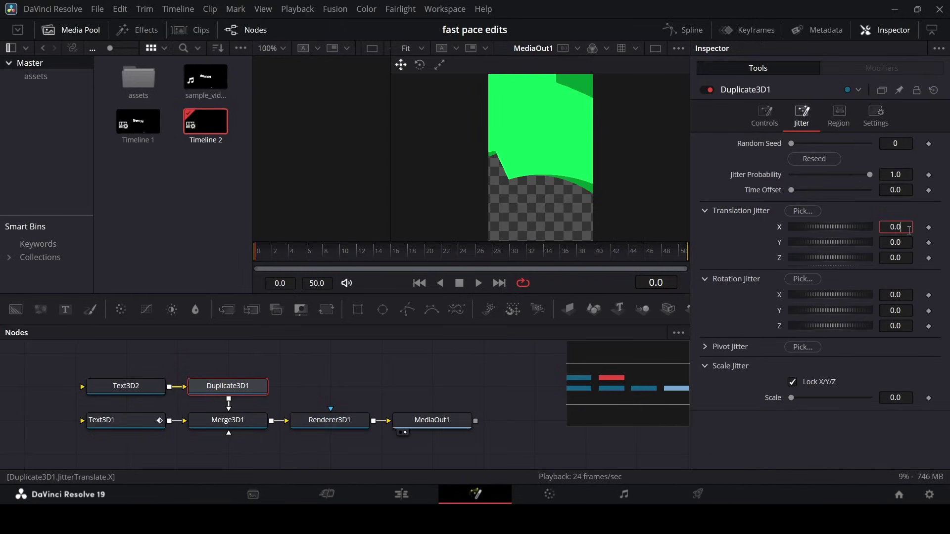
key("BackSpace")
type("3")
key("Tab")
type("0.8")
key("Tab")
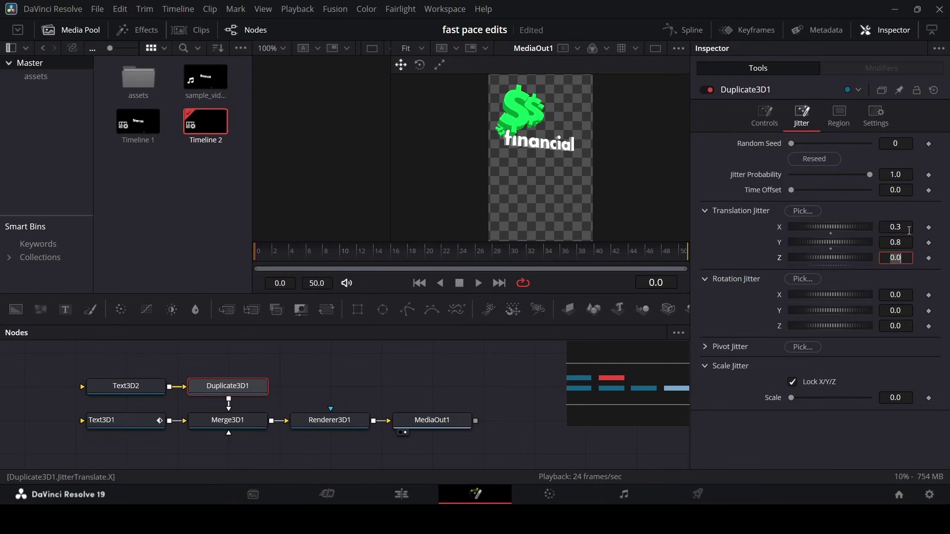
left_click(501, 377)
left_click(330, 420)
Step: Keyframe the shading opacity of Text3D2 at frames 2, 3 and 4, starting and ending at 1.0
left_click(126, 386)
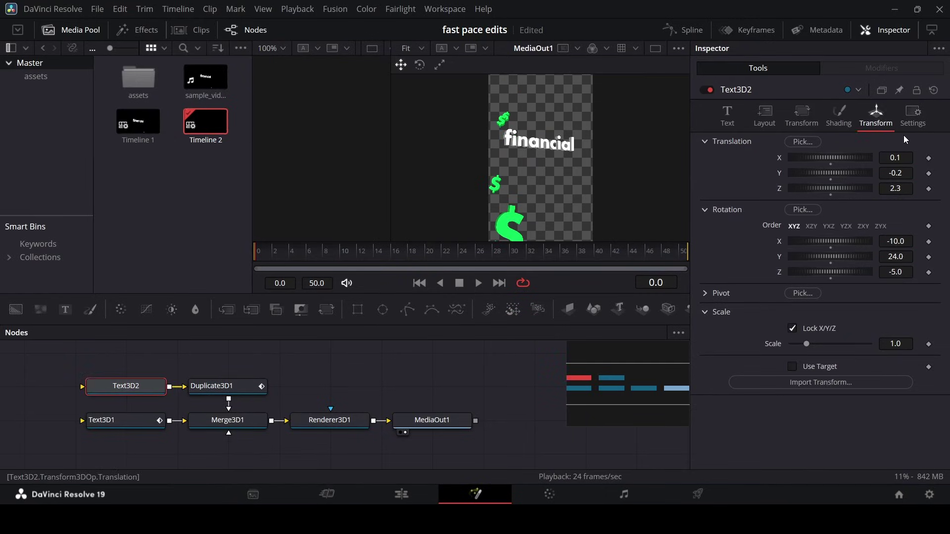
left_click(839, 116)
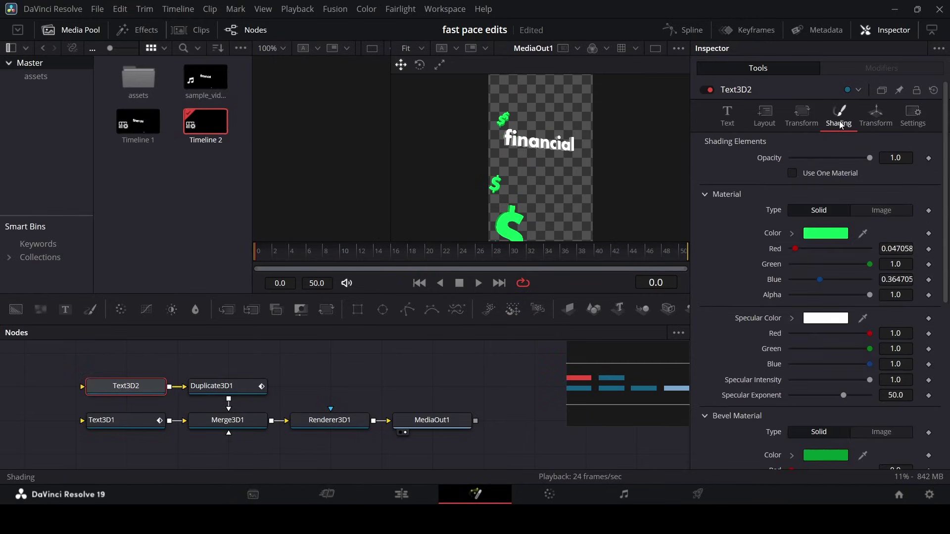
left_click(280, 257)
left_click(929, 158)
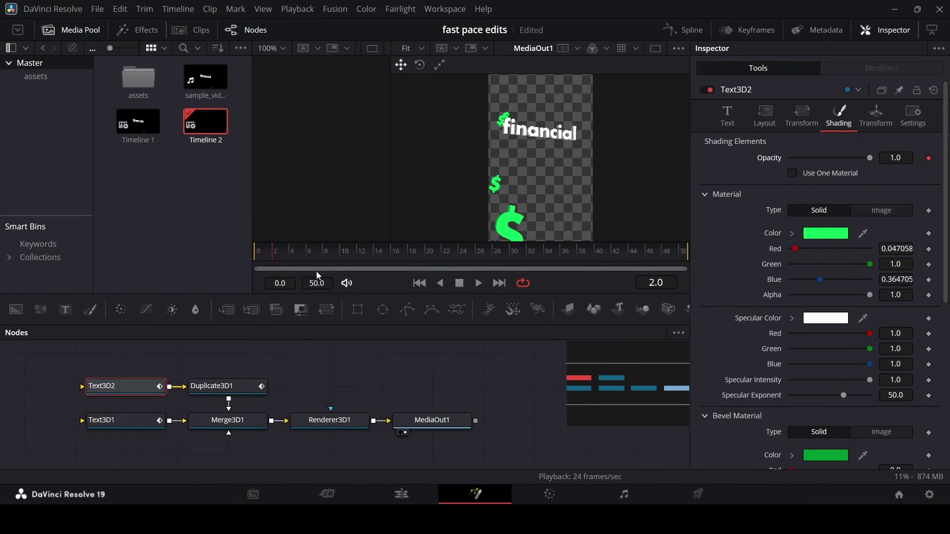
left_click(283, 256)
mouse_move(870, 157)
left_mouse_down()
mouse_move(791, 158)
mouse_move(869, 158)
left_mouse_up()
left_click(289, 258)
Step: Repeat the dollar sign text's opacity keyframes at frames 8, 9 and 10, starting and ending at 1.0
left_click(325, 255)
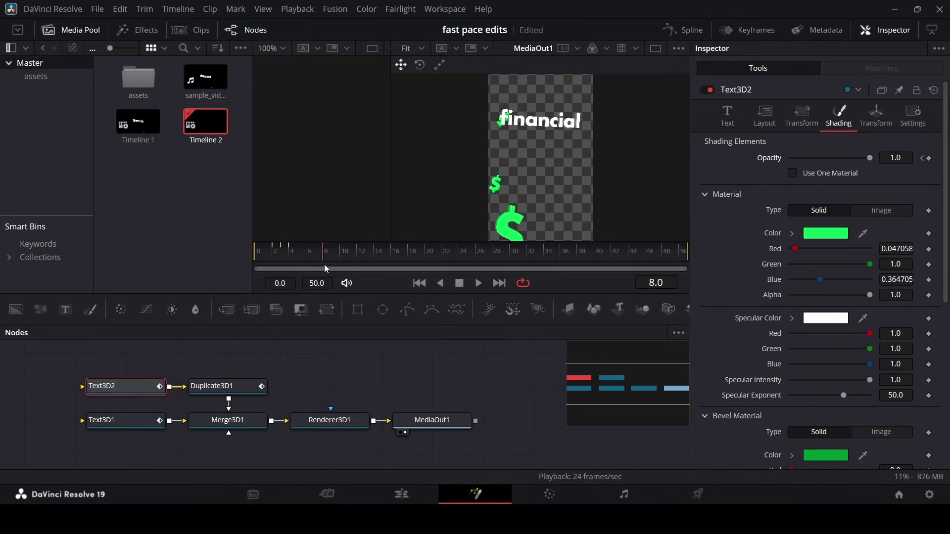
left_click(929, 158)
key("Right")
mouse_move(870, 157)
left_mouse_down()
mouse_move(791, 159)
mouse_move(886, 160)
left_mouse_up()
key("Right")
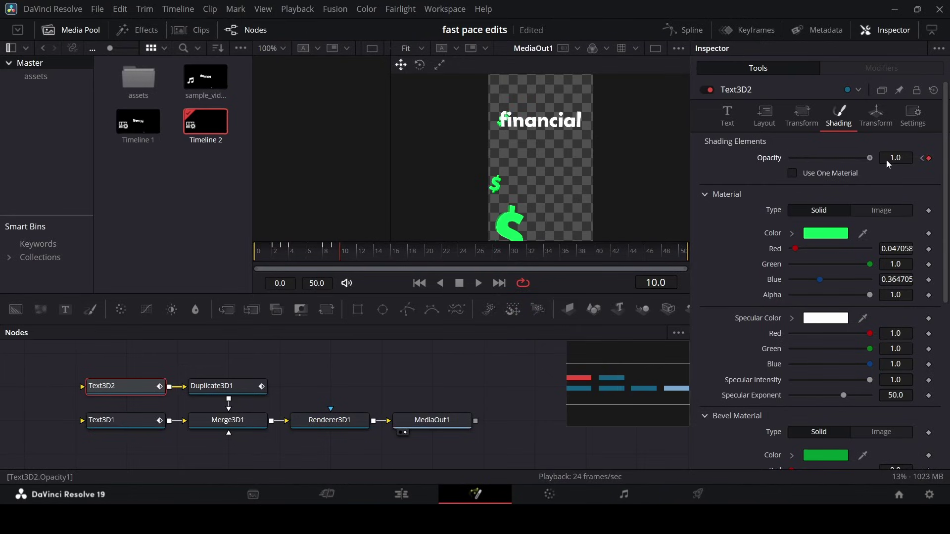
left_click(498, 387)
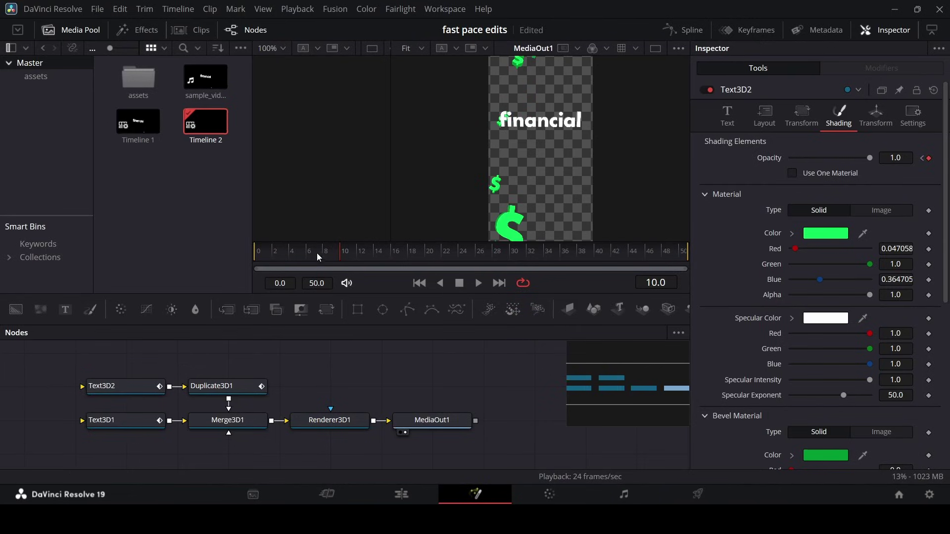
Step: Return to frame 0, make room before Renderer3D1 and insert a Transform 3D node after Merge3D1
left_click_drag(317, 253, 248, 260)
left_click_drag(287, 407, 479, 434)
left_click_drag(330, 420, 432, 419)
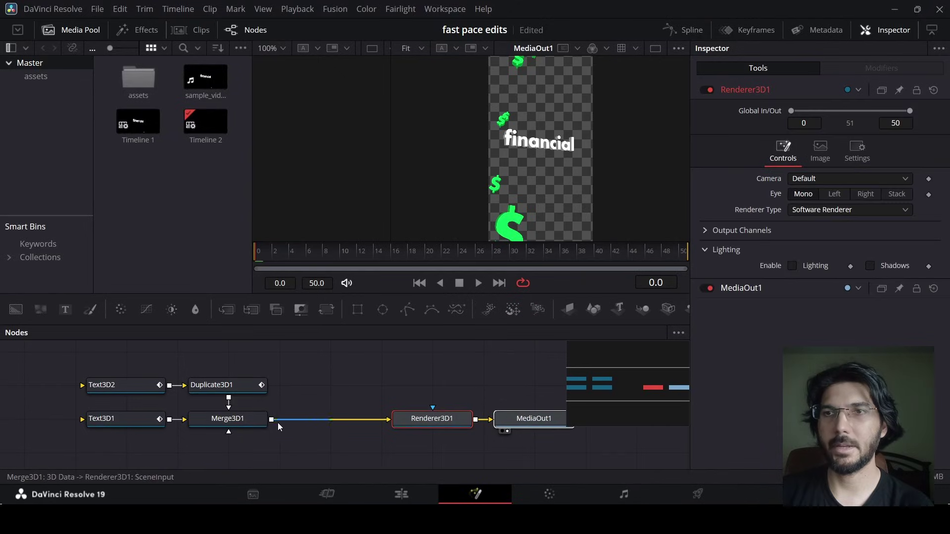
left_click(247, 420)
key("shift+space")
type("trans")
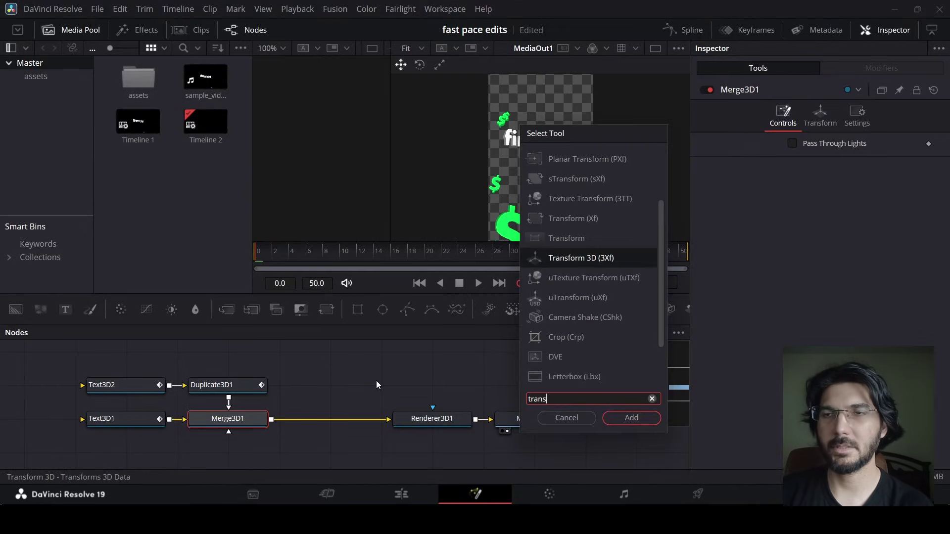
key("Return")
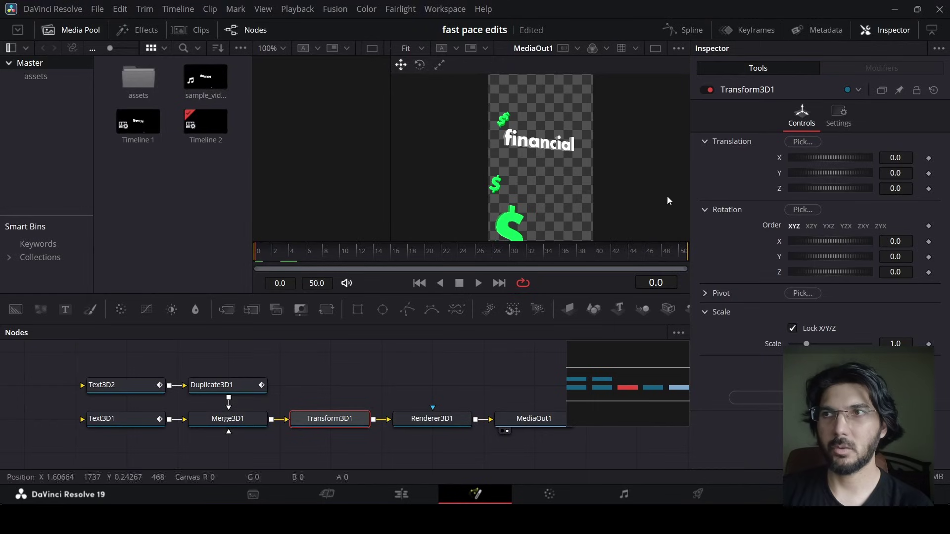
Step: Animate Transform3D1's Z translation from 0.0 at frame 0 to -1.0 at frame 24 and play back the move
left_click(929, 189)
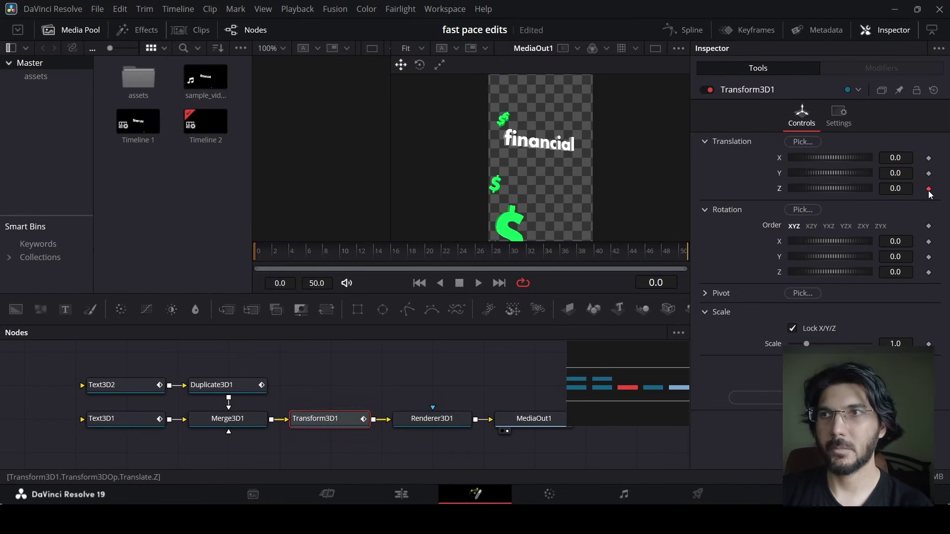
left_click(388, 259)
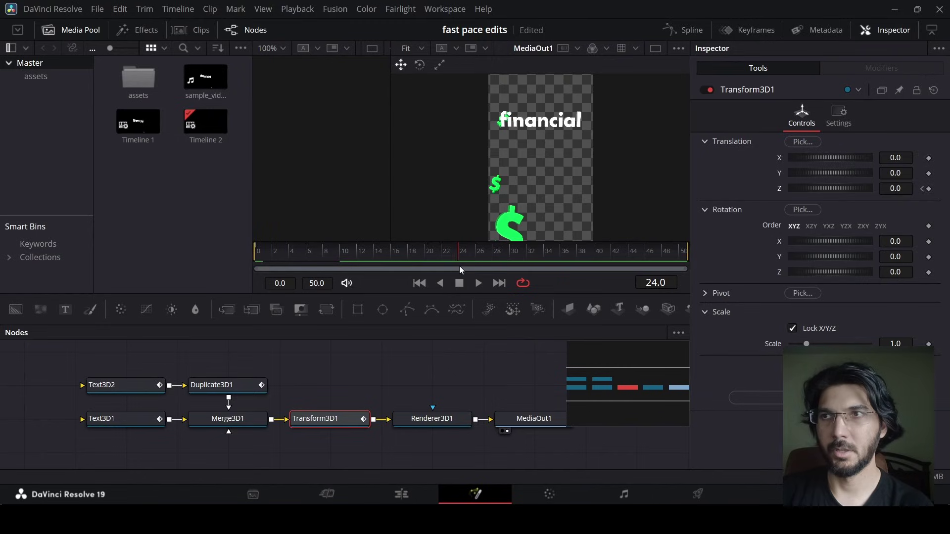
left_click(905, 189)
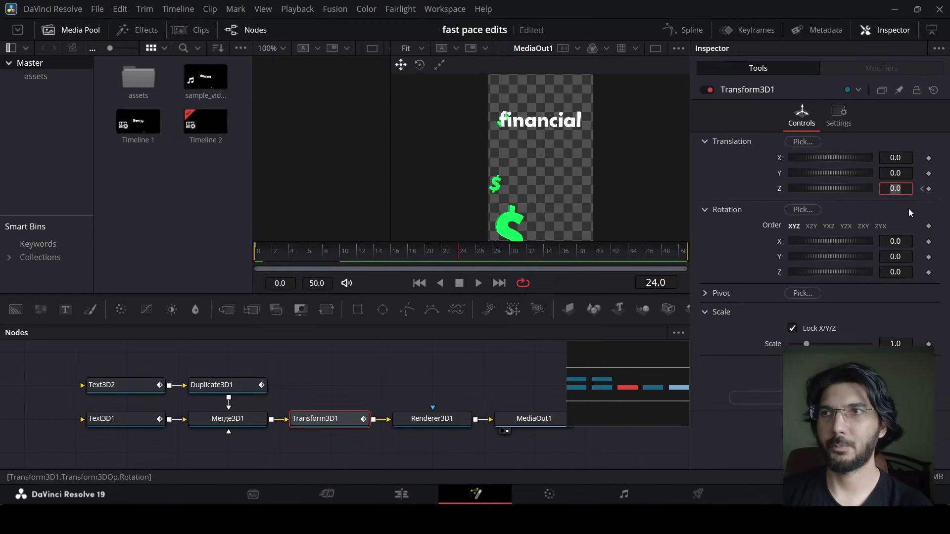
type("-1")
key("Tab")
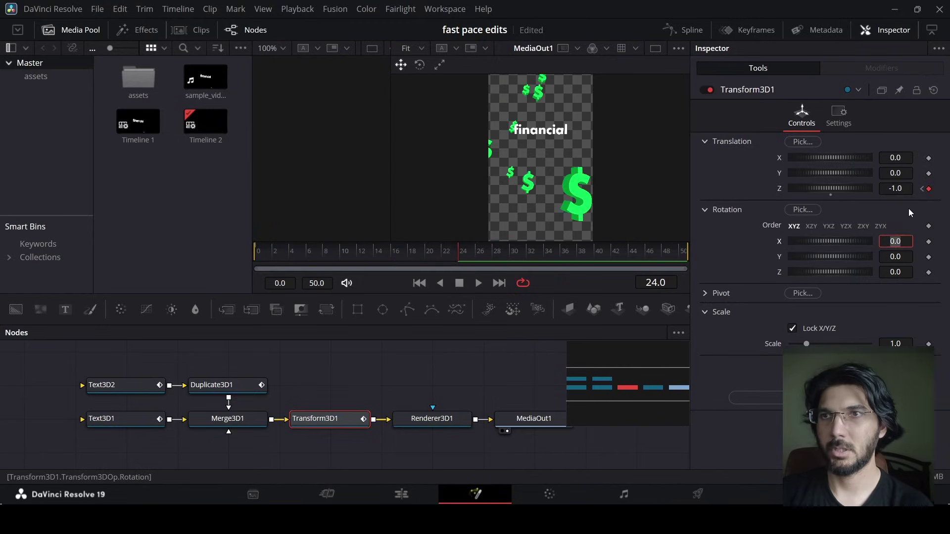
left_click(263, 259)
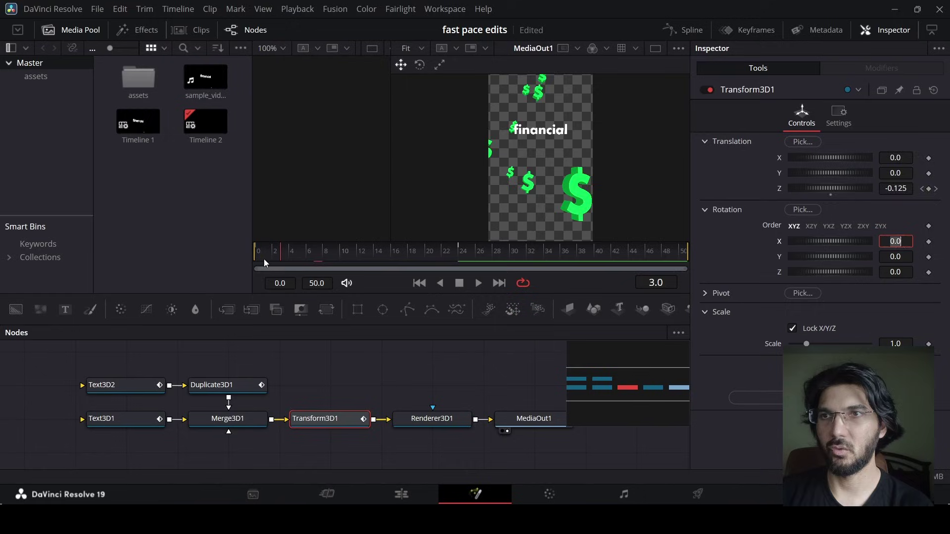
left_click(333, 370)
key("space")
key("space")
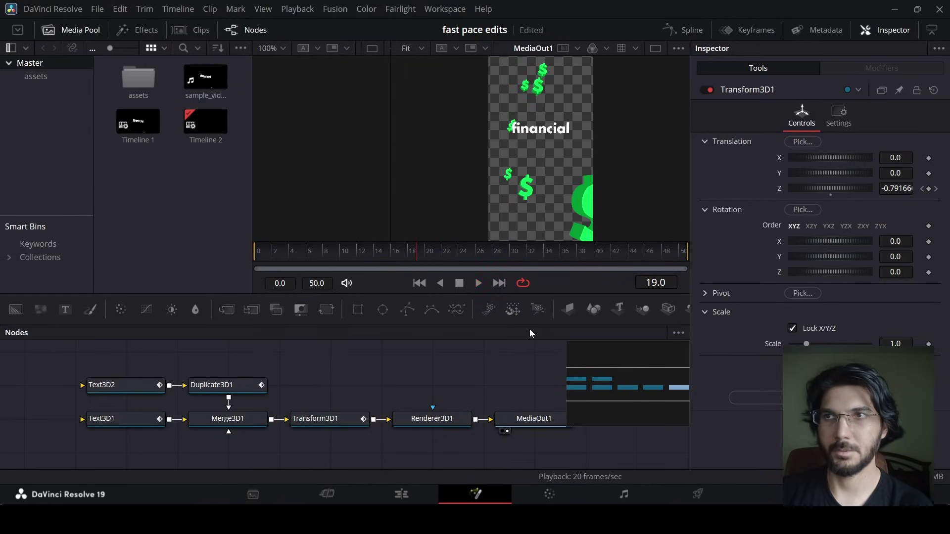
Step: Smooth both Z Offset keyframes of Transform3D1 in the Spline editor and play back the eased motion
left_click(683, 30)
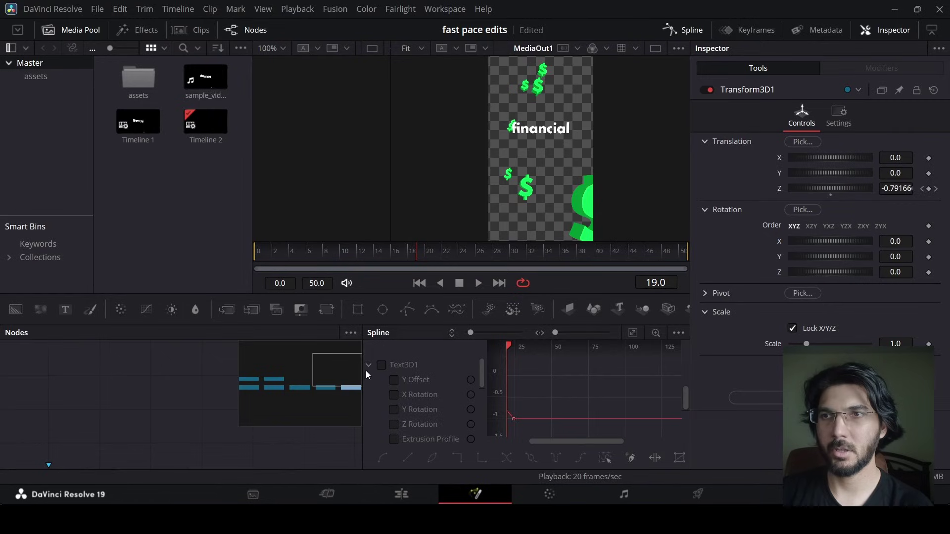
scroll(381, 404, "down", 3)
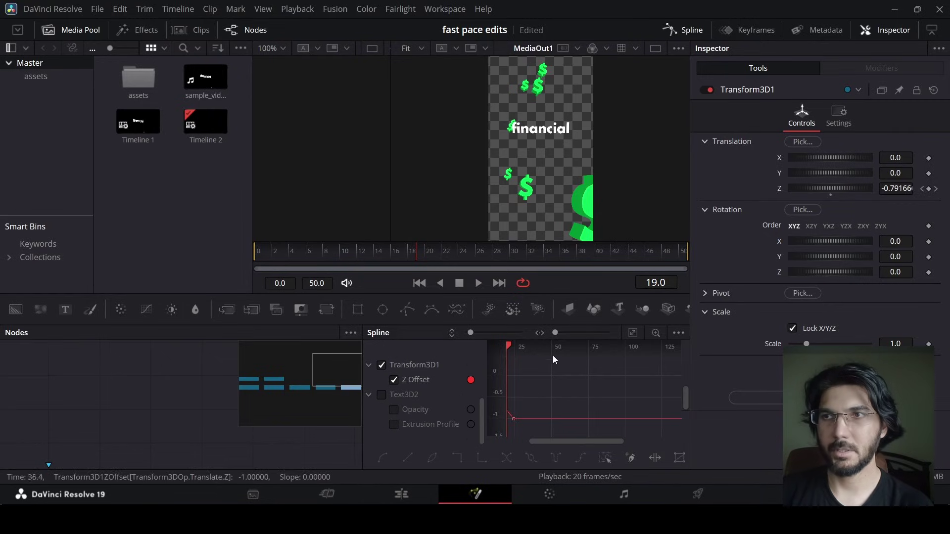
left_click(633, 333)
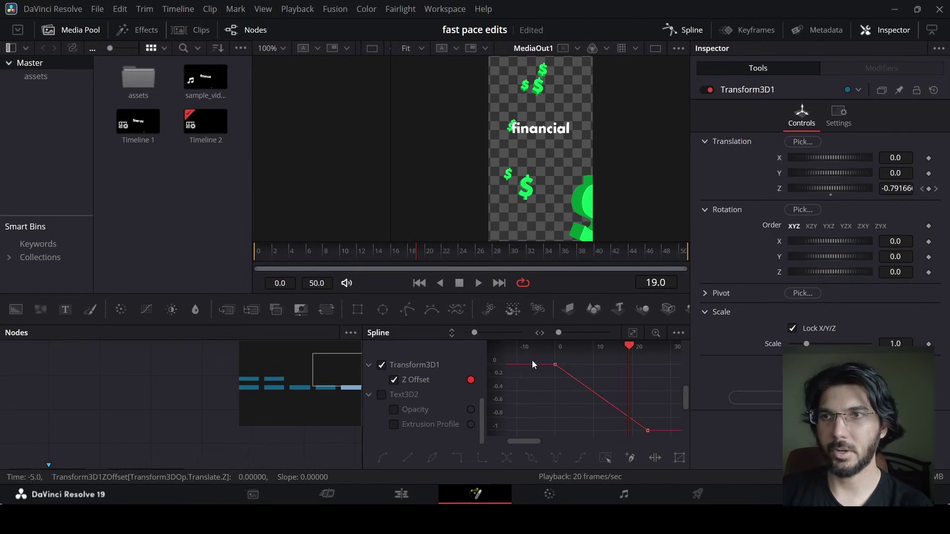
left_click_drag(531, 429, 666, 349)
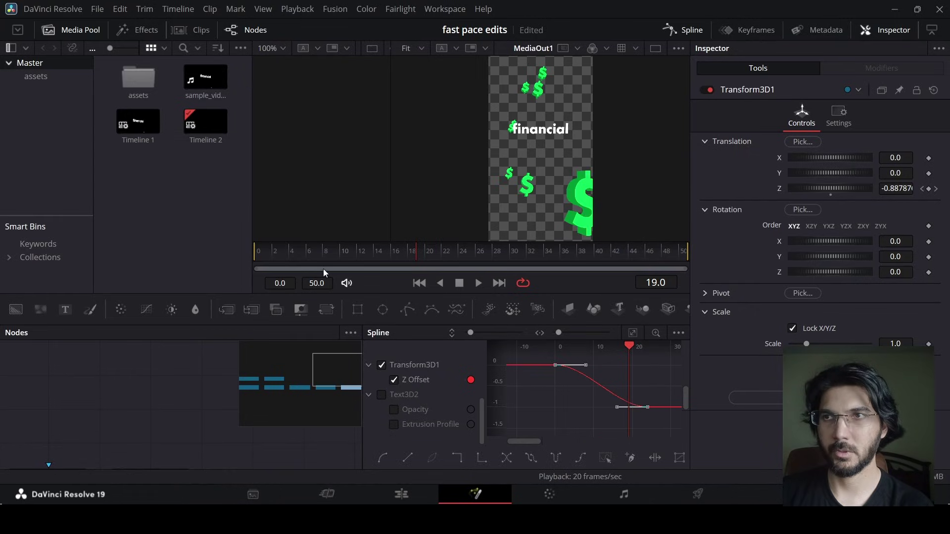
key("shift+s")
key("Home")
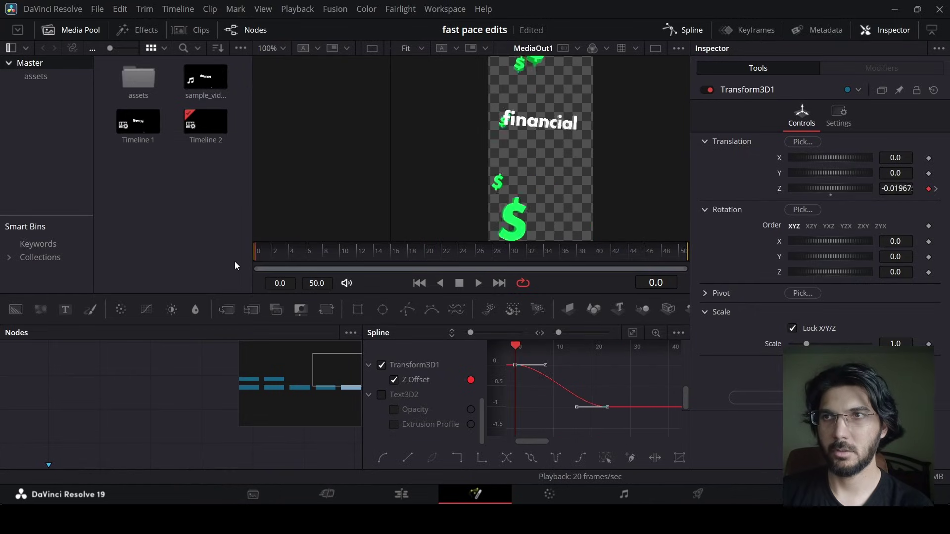
key("space")
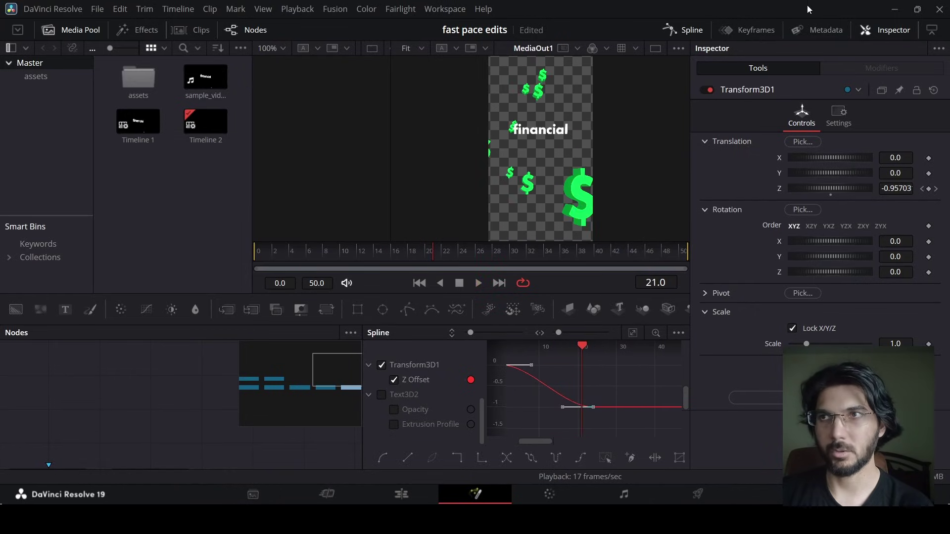
left_click(685, 29)
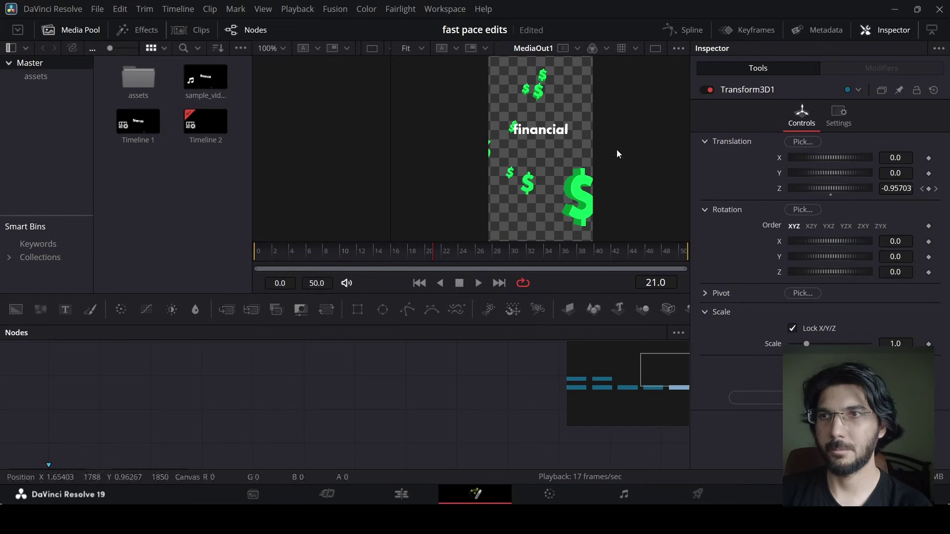
Step: Add financial-advisor.png from the assets bin below the existing nodes and connect it to a new Image Plane 3D node
left_click(425, 418)
key("Home")
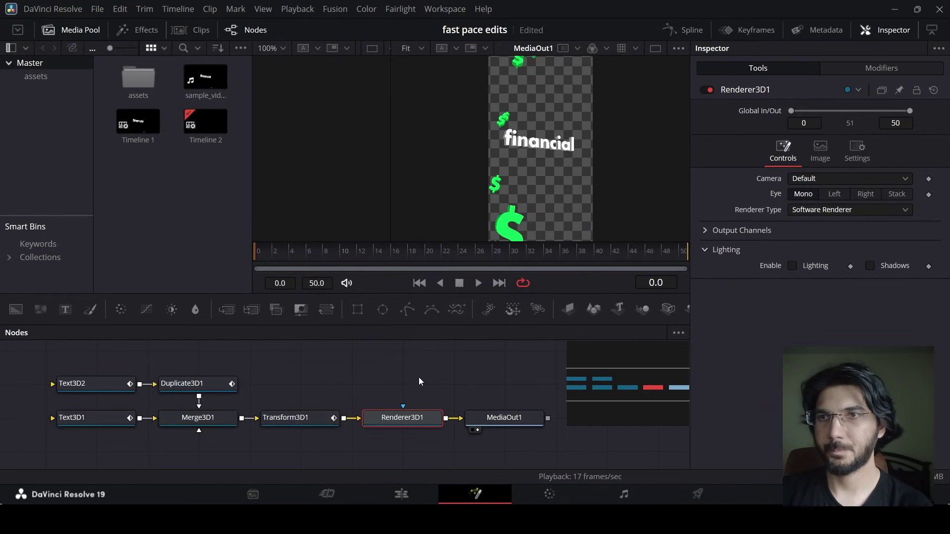
double_click(126, 91)
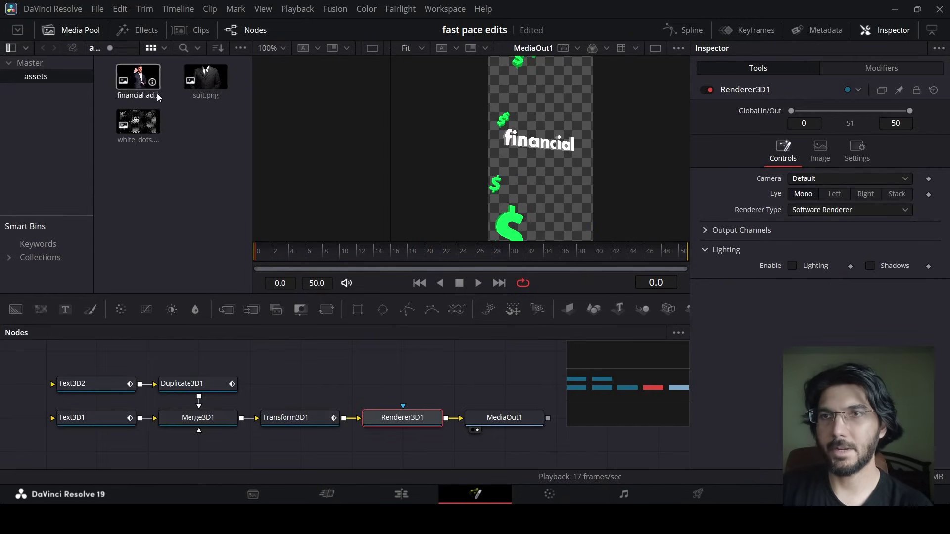
left_click_drag(143, 82, 111, 448)
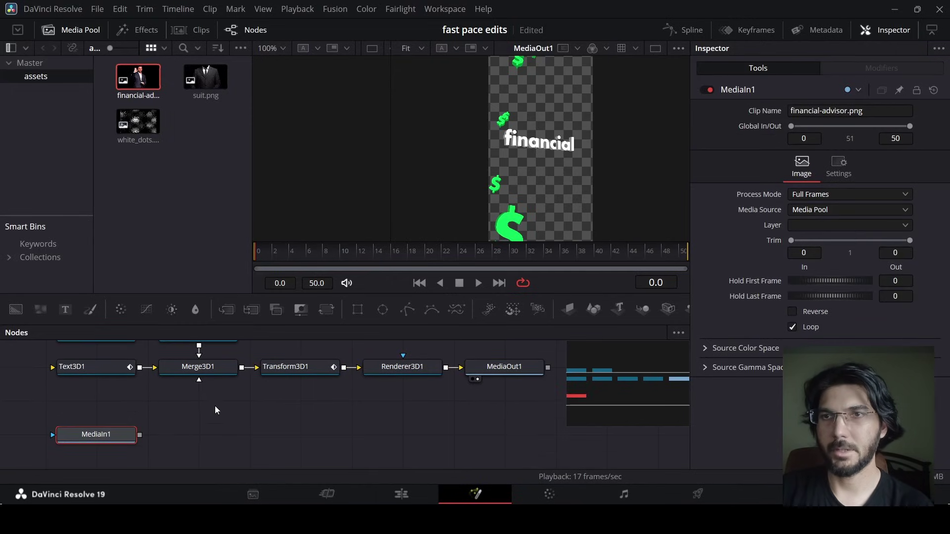
left_click(575, 315)
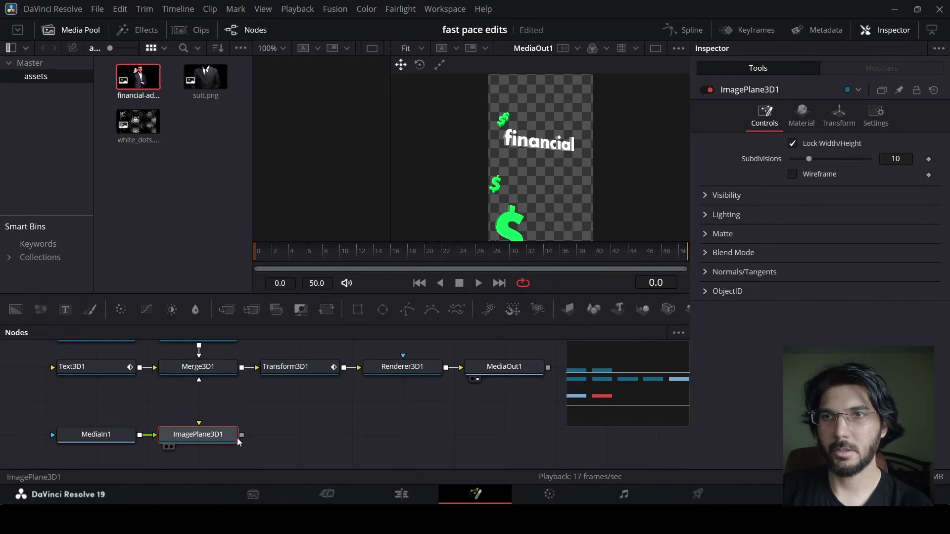
Step: Connect ImagePlane3D1 to Merge3D1, then make room after MediaIn1 and insert a Color Corrector before the image plane
left_click_drag(242, 435, 200, 376)
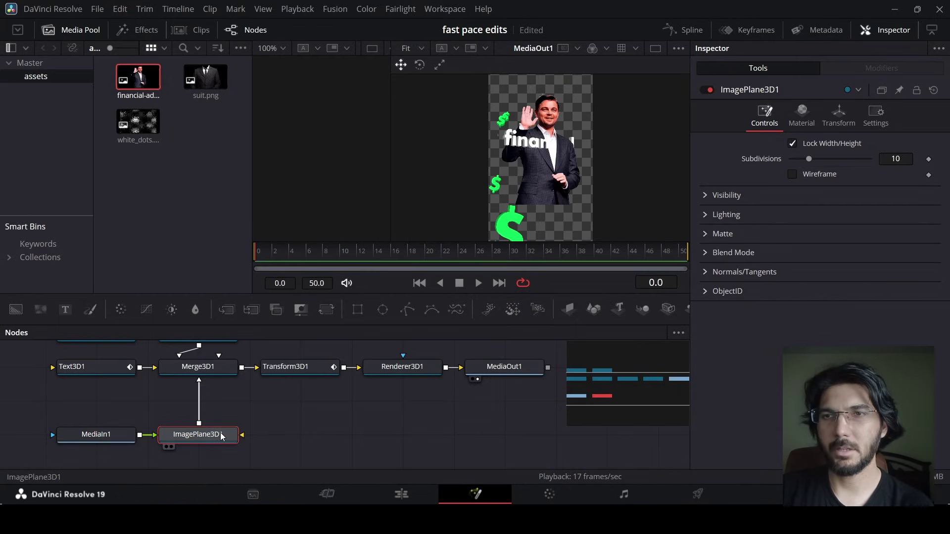
left_click_drag(586, 404, 587, 397)
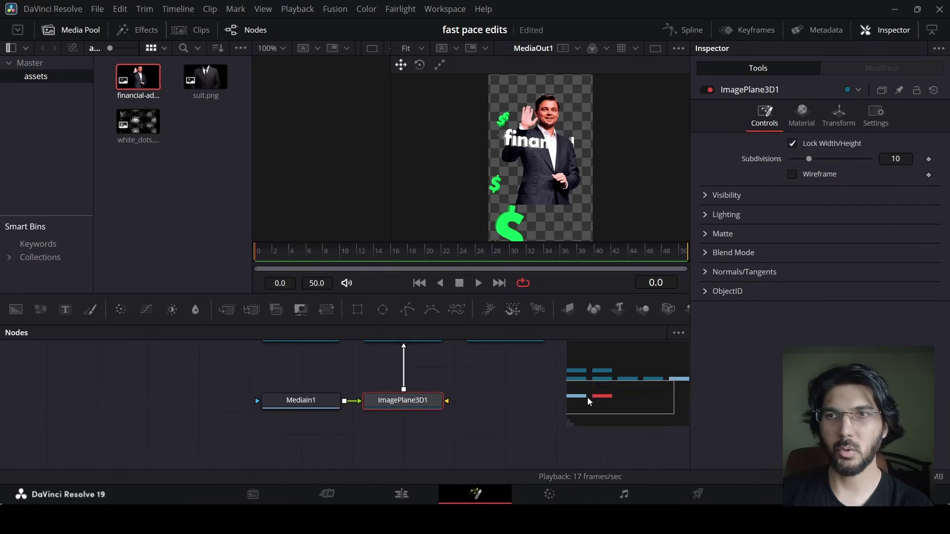
left_click_drag(297, 416, 152, 408)
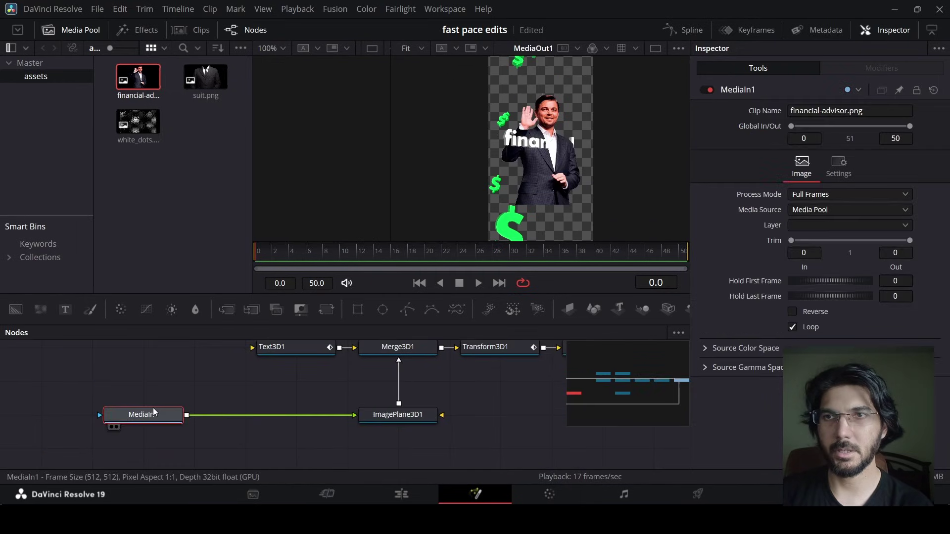
left_click(120, 311)
left_click_drag(250, 417, 251, 384)
key("ctrl+z")
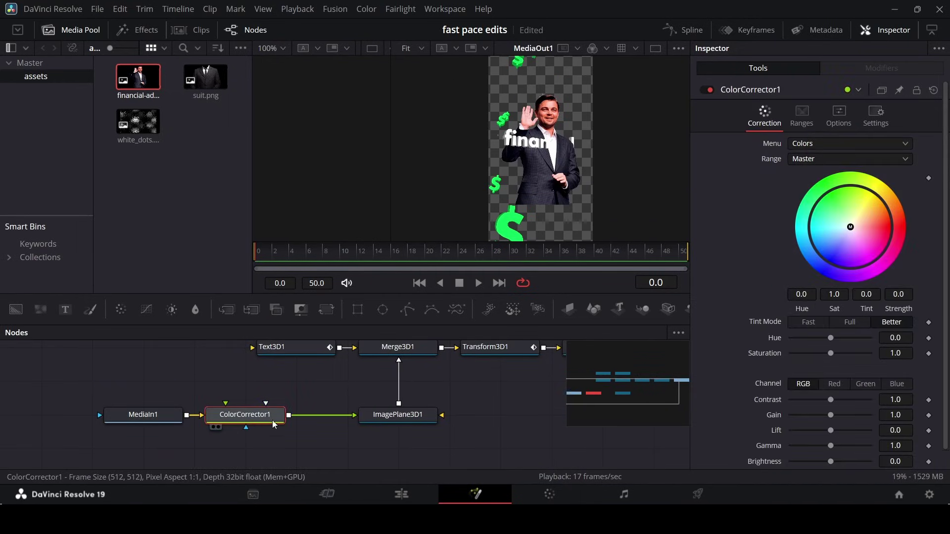
Step: Set ColorCorrector1's saturation to 0.0 and its gain to 0.7 to make the advisor image dark black-and-white
left_click_drag(832, 353, 780, 361)
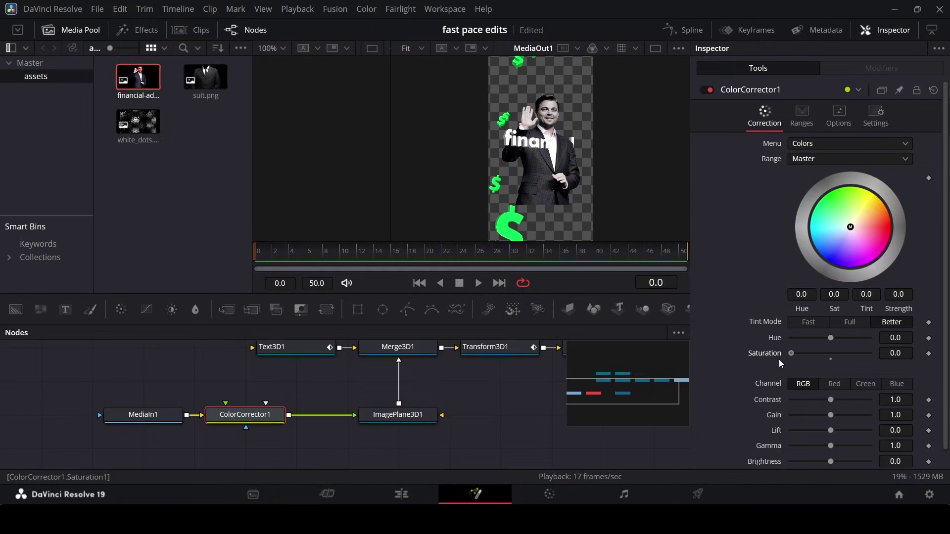
left_click(905, 414)
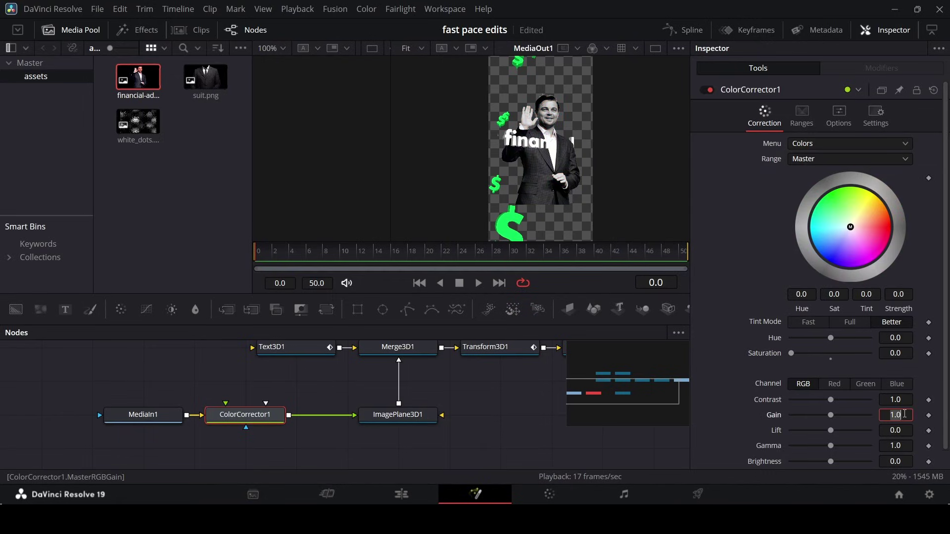
type("0.7")
key("Return")
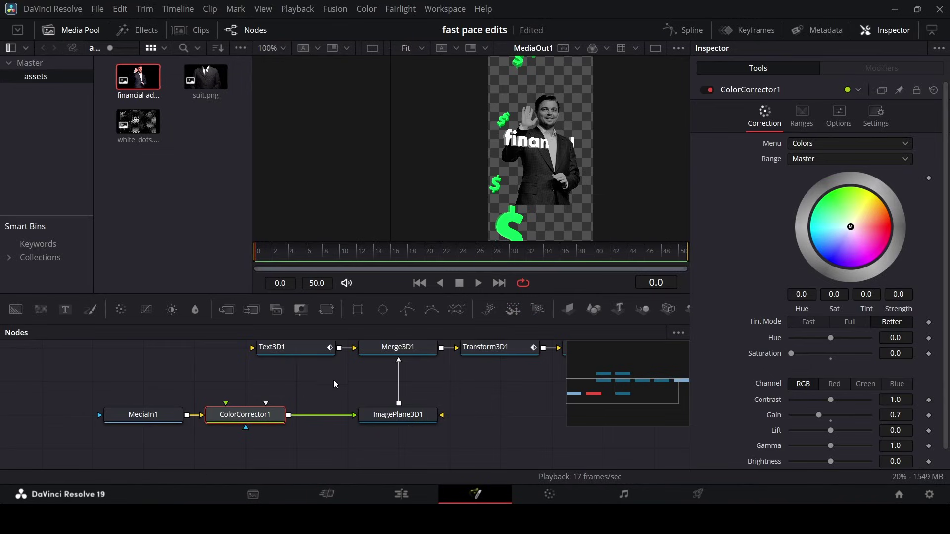
Step: Scale ImagePlane3D1 to 0.6 and set its Y translation to -0.1
left_click(393, 417)
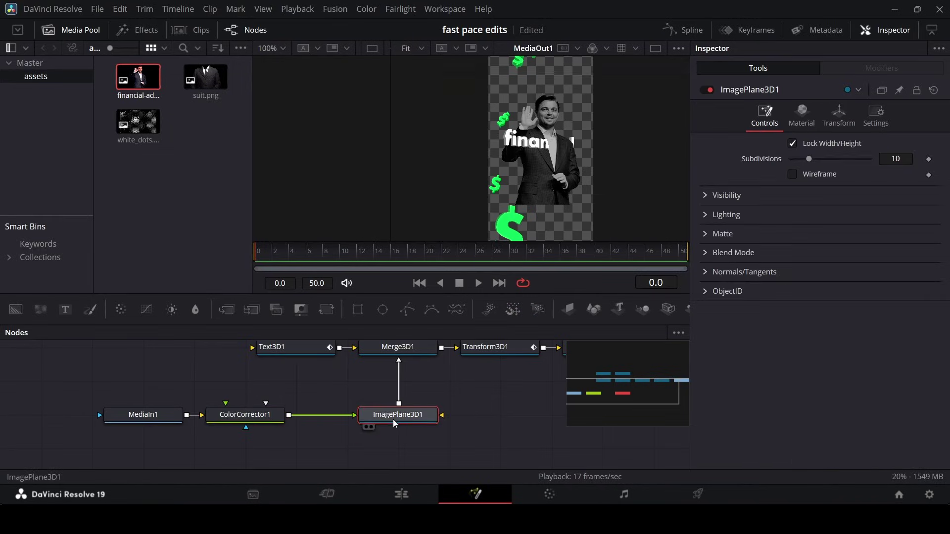
left_click(845, 121)
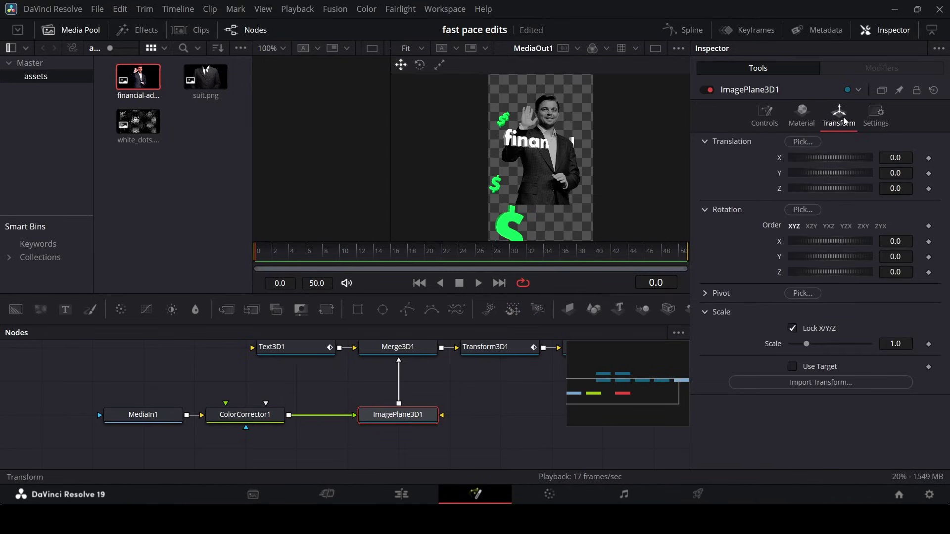
left_click(912, 344)
type("0.6")
key("Return")
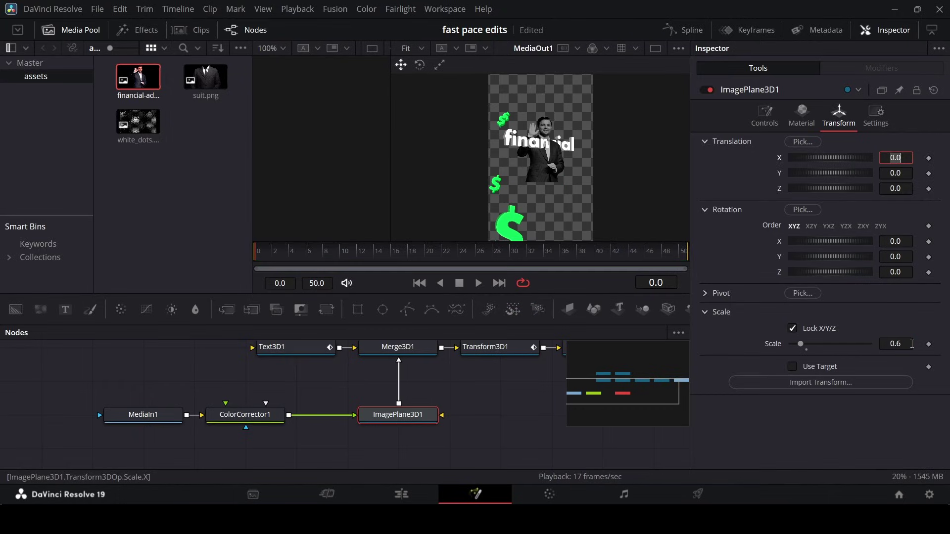
left_click(909, 173)
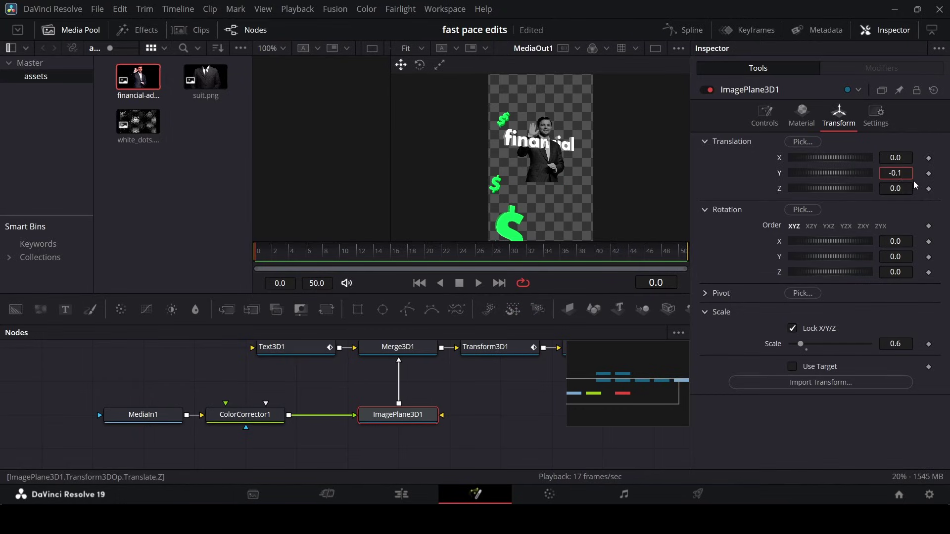
key("Tab")
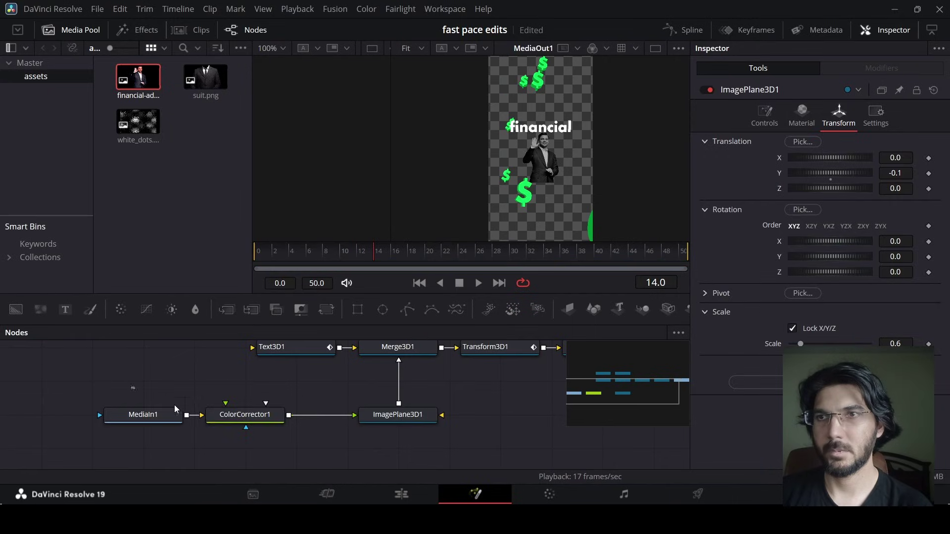
Step: Move MediaIn1 and ColorCorrector1 closer to the image plane, then add a Shape 3D node and connect it to Merge3D1
left_click_drag(102, 386, 309, 415)
left_click(349, 380)
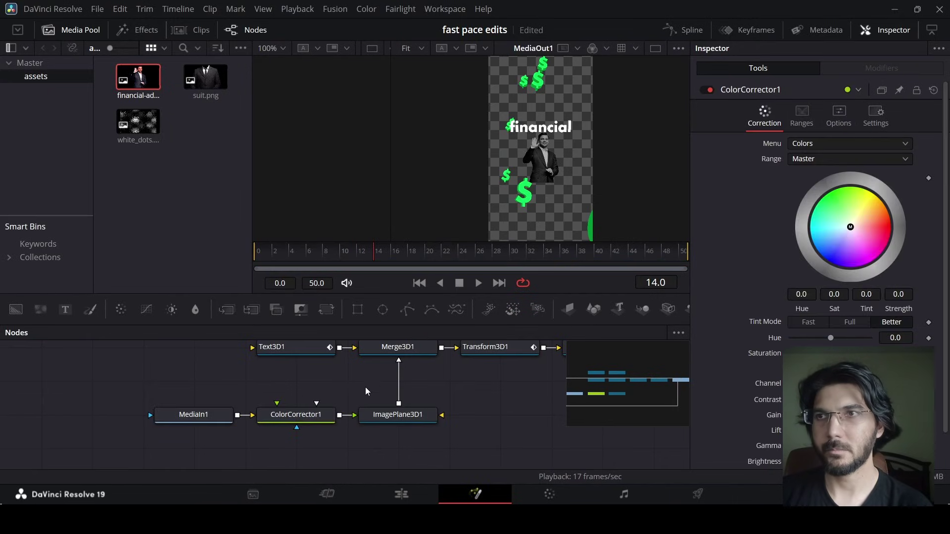
left_click_drag(595, 310, 403, 357)
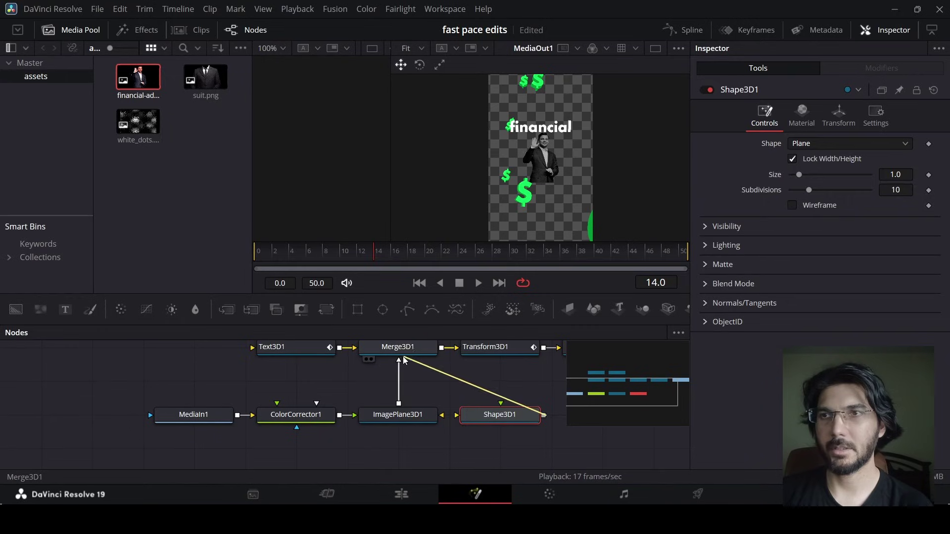
Step: Unlock Shape3D1's width and height and bring the plane forward with a Z translation of 0.14
left_click(842, 160)
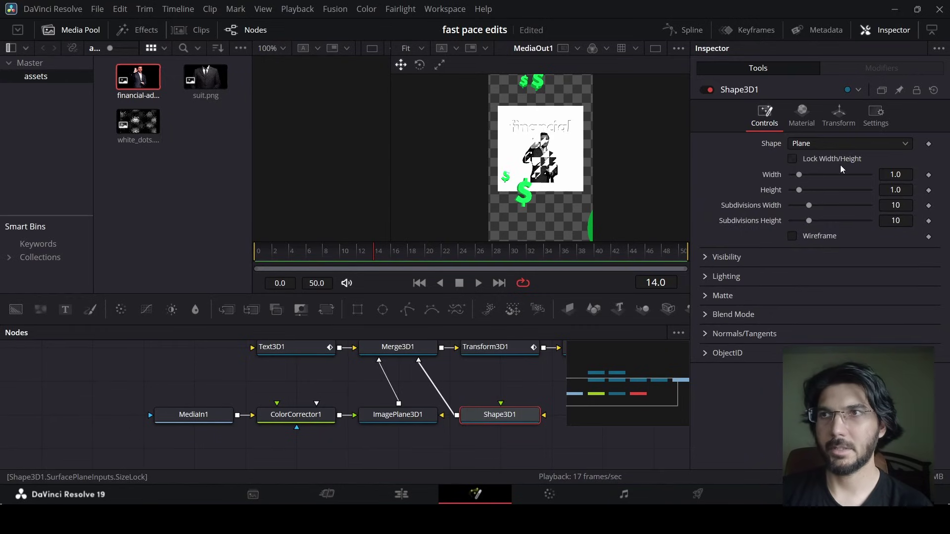
left_click(839, 115)
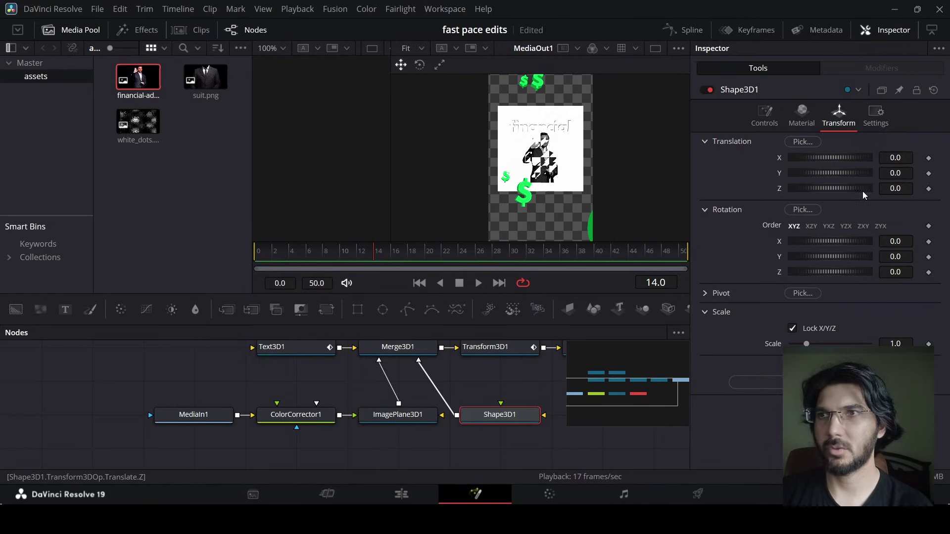
left_click_drag(833, 187, 833, 187)
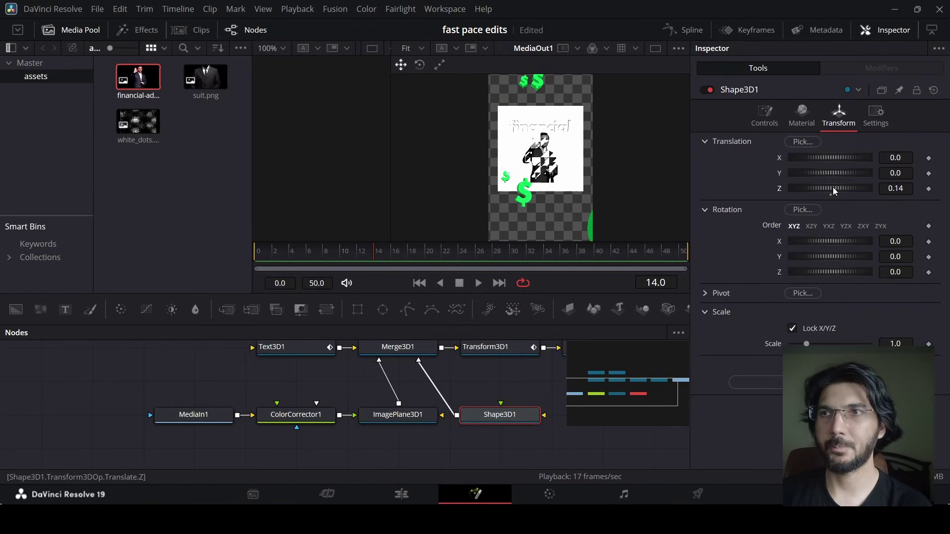
Step: Set Shape3D1's plane width to 0.25 and height to 0.09
left_click(771, 123)
left_click(897, 175)
type("0.25")
key("Return")
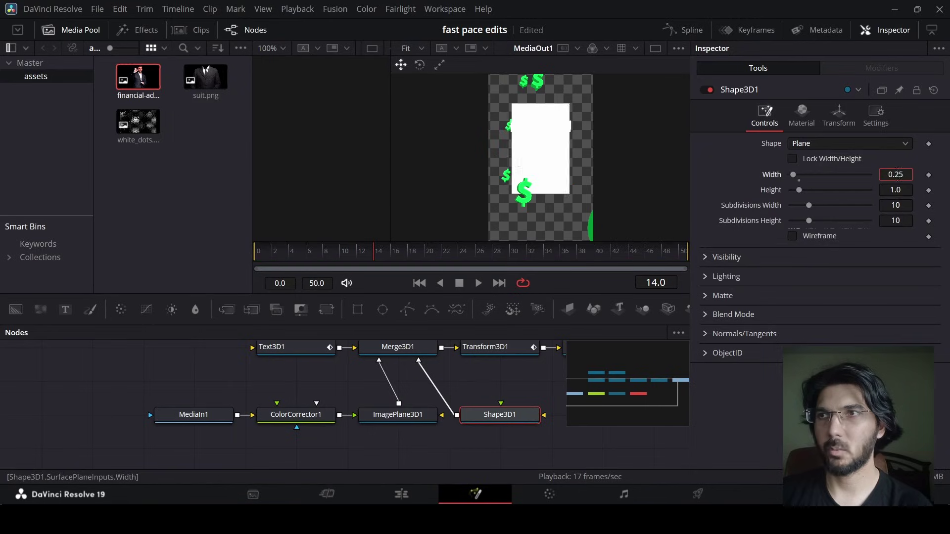
left_click(897, 190)
type("0.09")
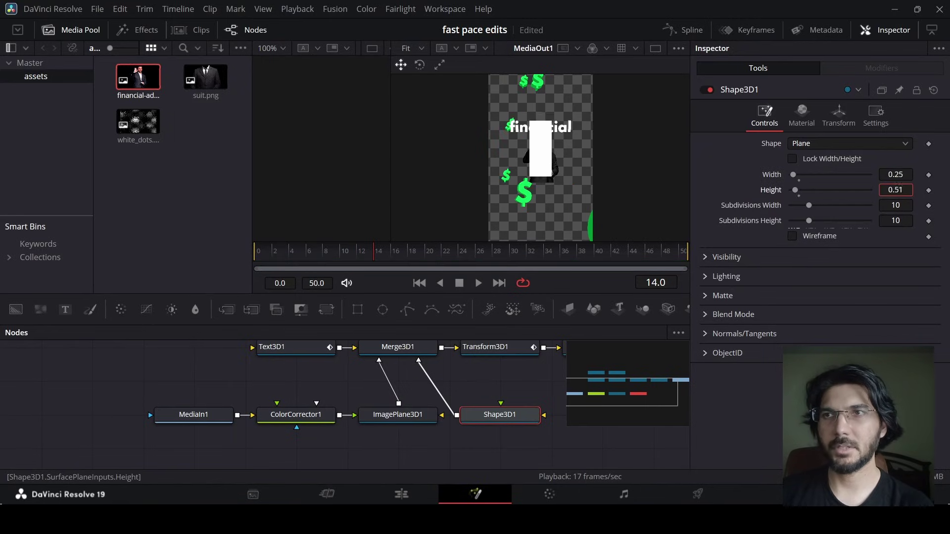
key("Return")
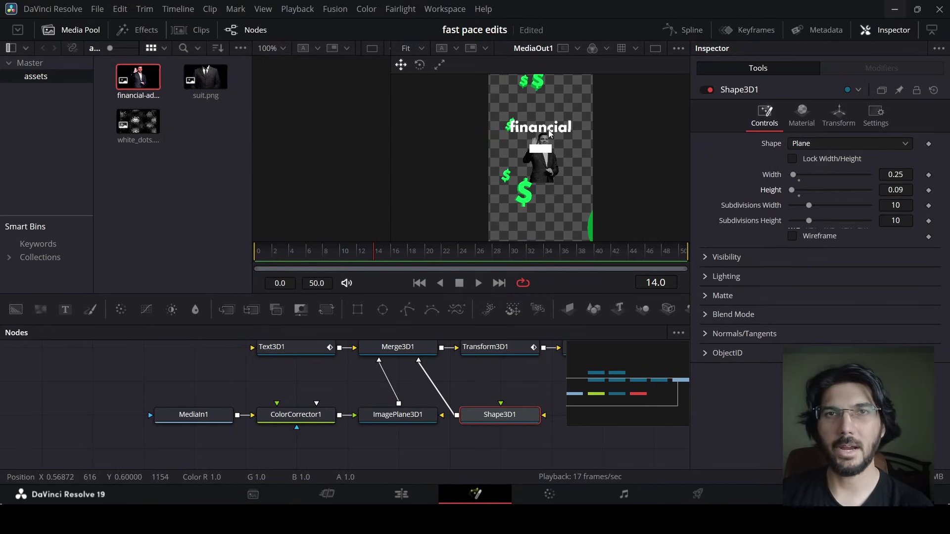
Step: Change Shape3D1's diffuse material color to black
scroll(553, 134, "up", 3)
left_click(796, 127)
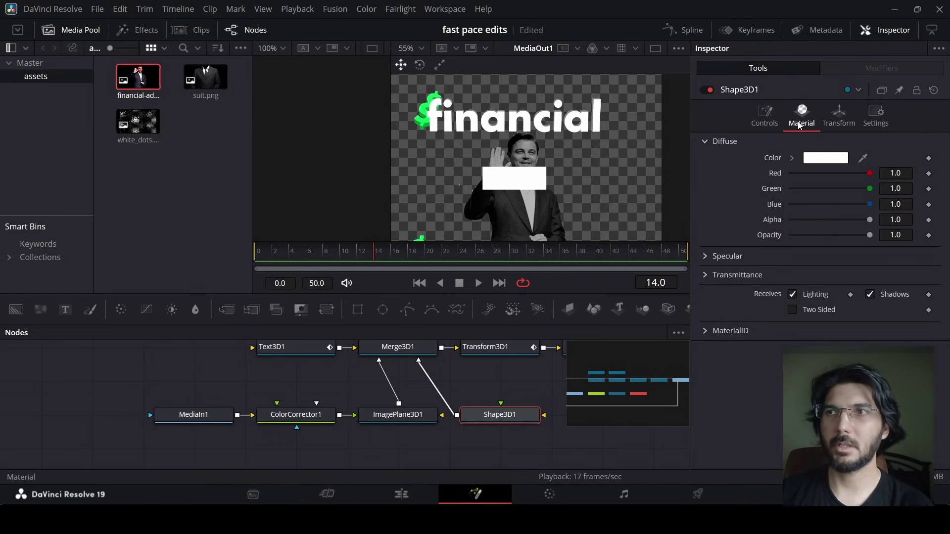
left_click(816, 158)
left_click_drag(802, 185, 747, 287)
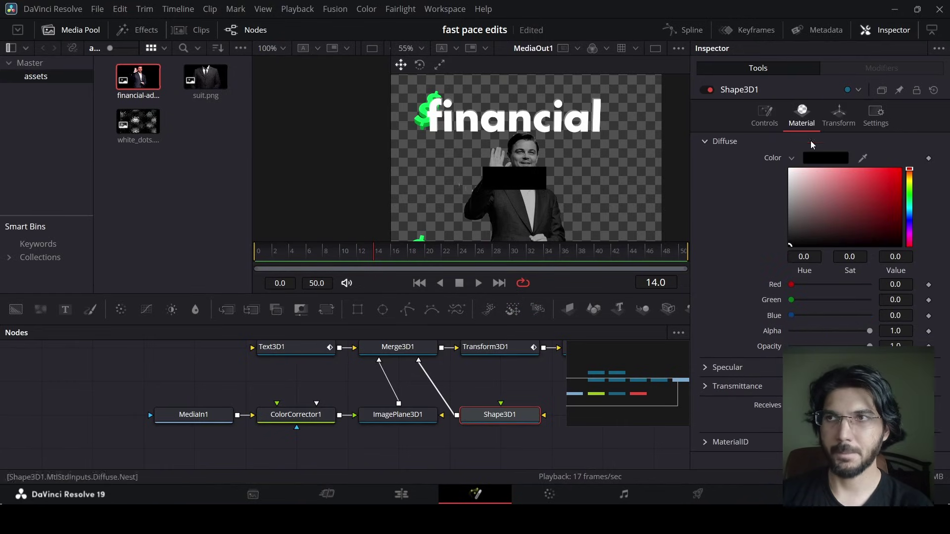
Step: Fit the black bar over the advisor's eyes with width 0.15, height 0.03 and translation X 0.04, Y 0.104
left_click(765, 116)
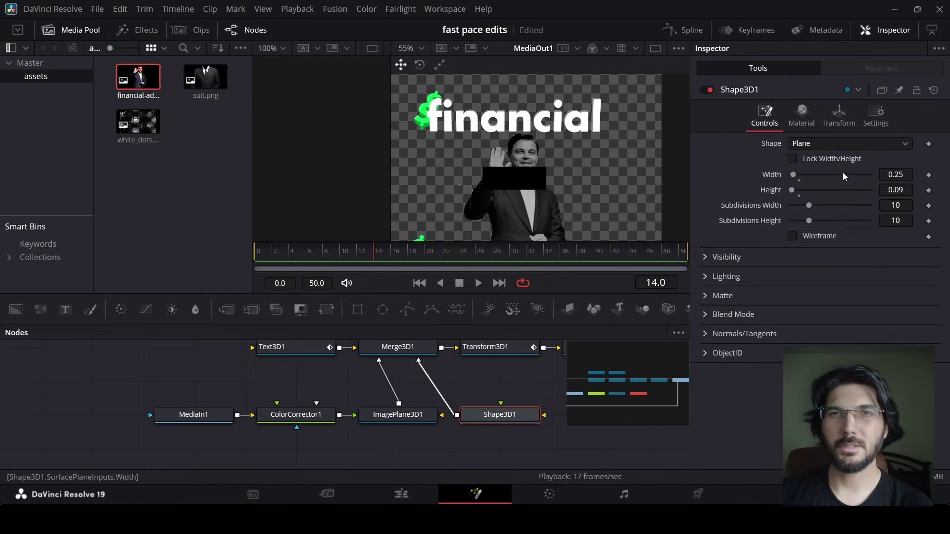
mouse_move(899, 175)
left_mouse_down()
mouse_move(886, 175)
mouse_move(899, 186)
mouse_move(897, 172)
mouse_move(911, 173)
mouse_move(902, 158)
left_mouse_up()
left_click(843, 124)
scroll(515, 157, "up", 6)
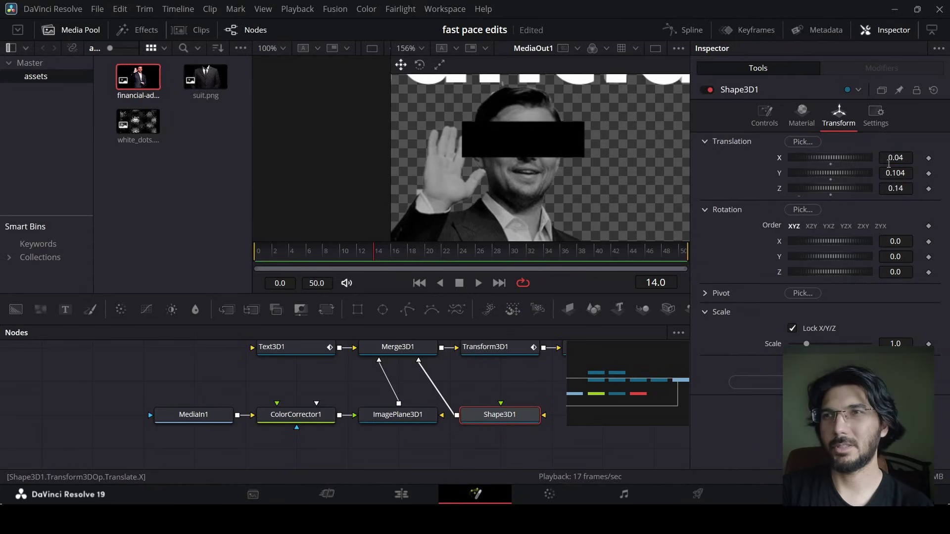
left_click(764, 117)
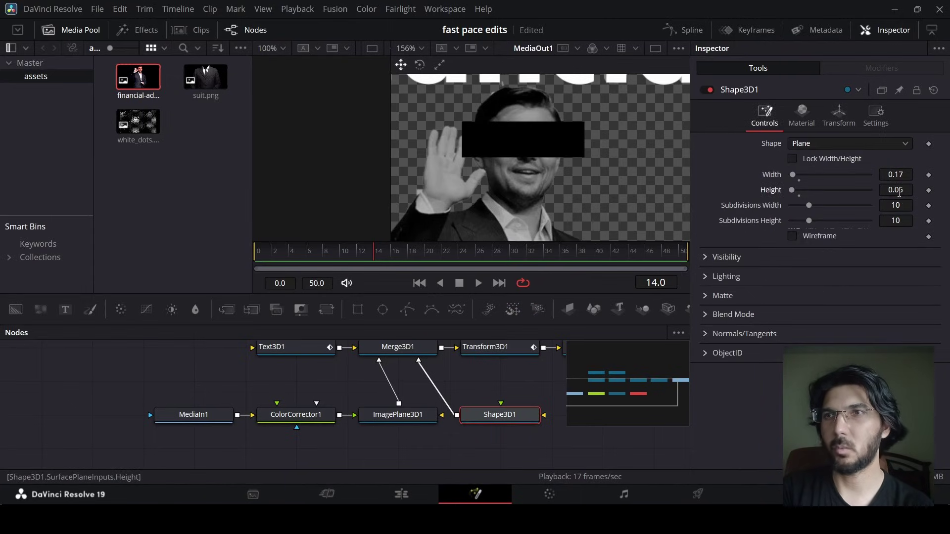
left_click_drag(899, 193, 893, 175)
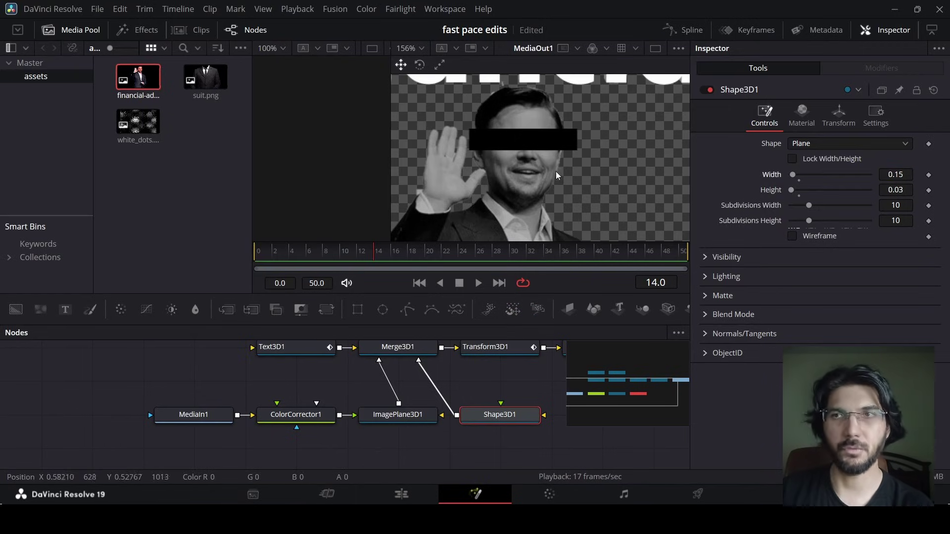
scroll(559, 174, "down", 5)
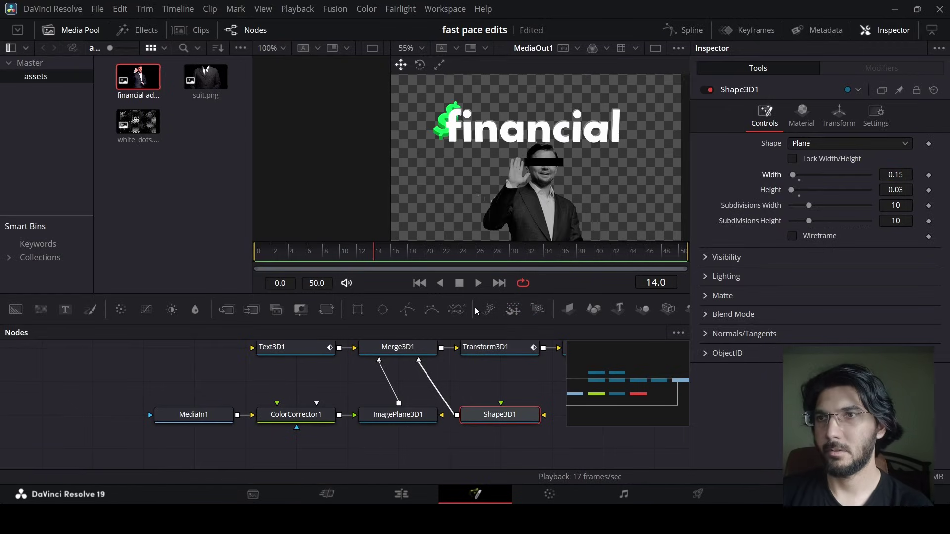
Step: Add a Rectangle mask node above MediaIn1 and connect it to MediaIn1's mask input
left_click(485, 381)
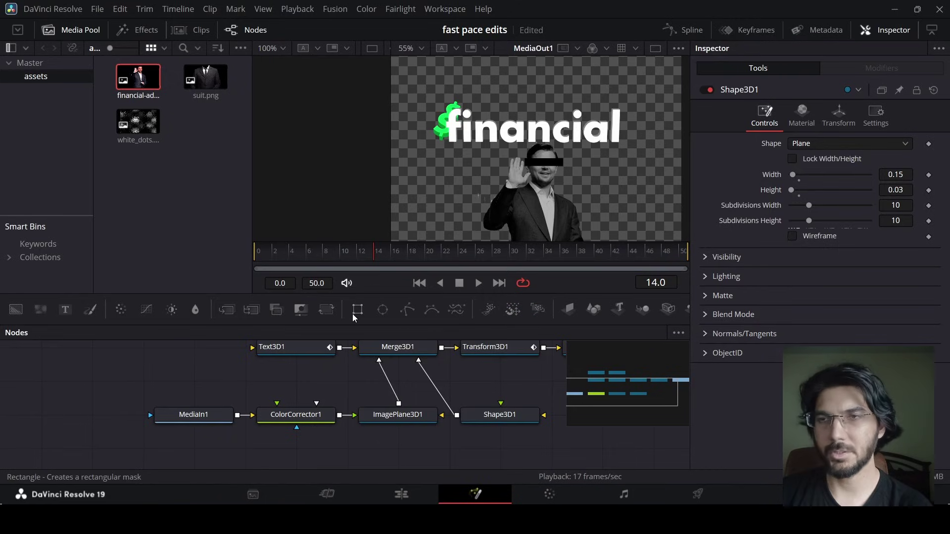
left_click_drag(357, 310, 168, 381)
scroll(527, 173, "down", 3)
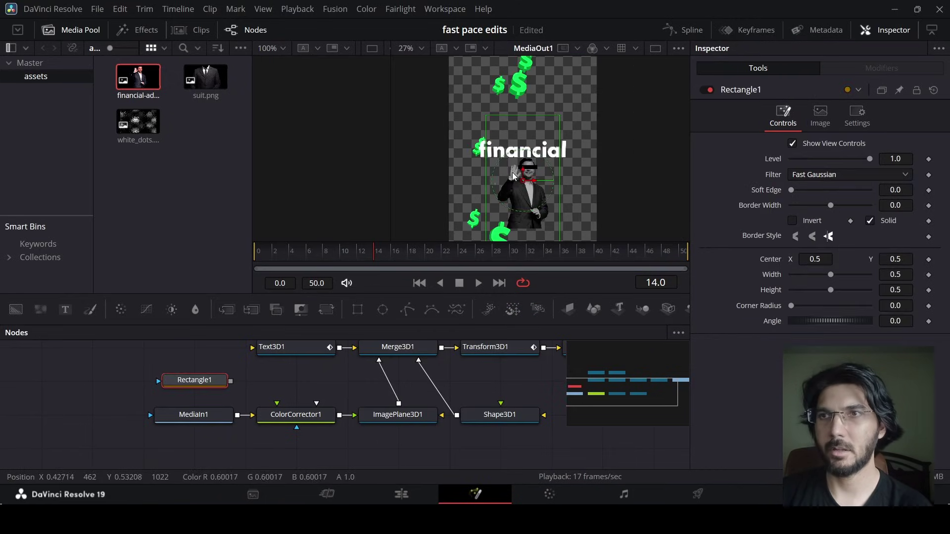
left_click_drag(231, 384, 212, 417)
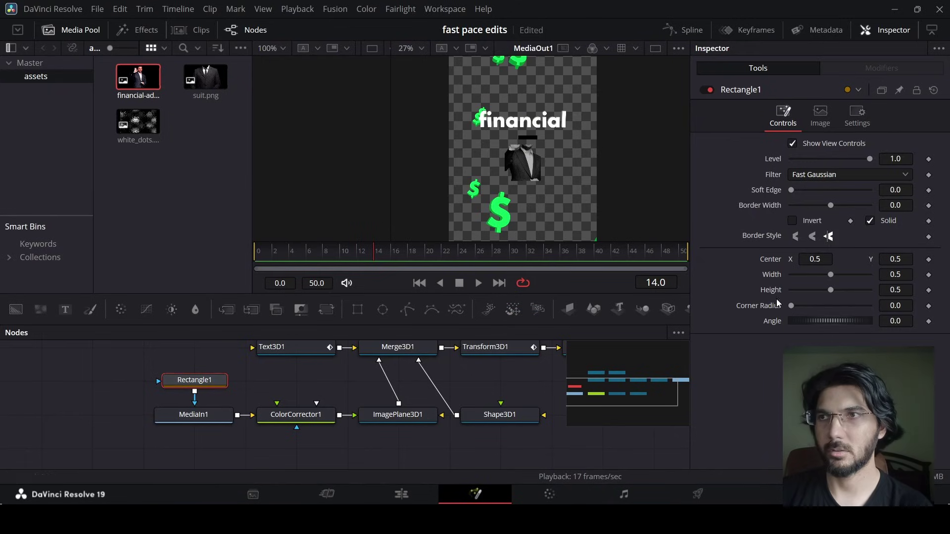
Step: Set Rectangle1's width and height to 1.0 and its soft edge to 0.2
left_click_drag(831, 274, 928, 276)
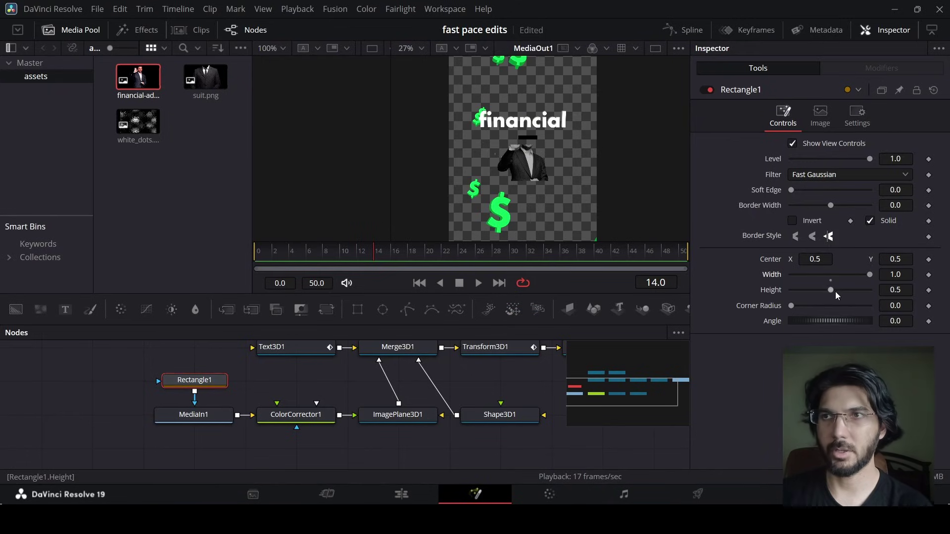
left_click_drag(837, 296, 891, 293)
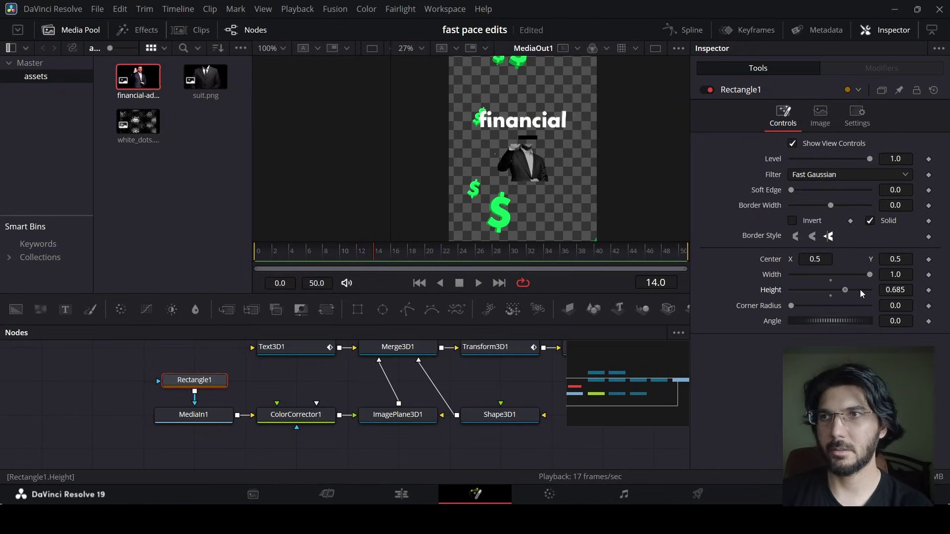
left_click(908, 190)
type("0.2")
key("Tab")
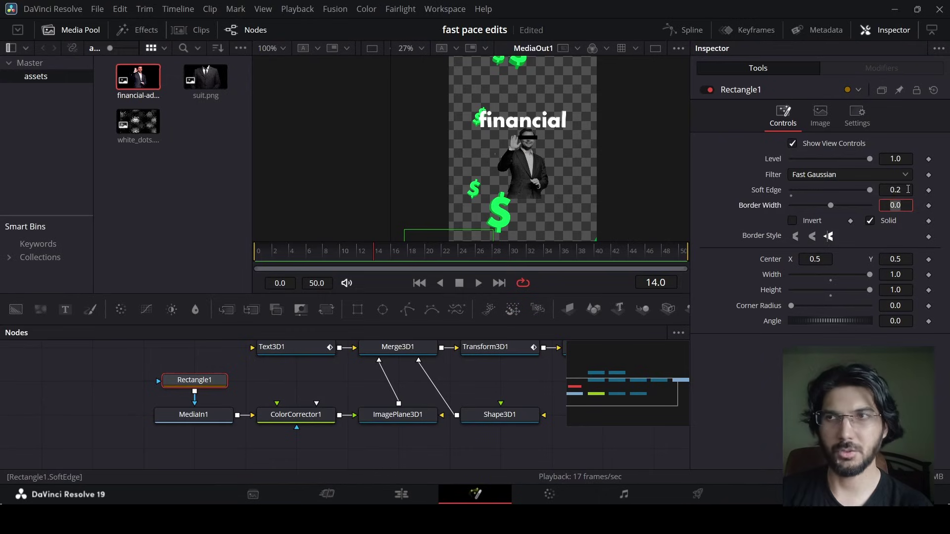
Step: Keyframe Rectangle1's center so Y is 1.8 at frame 10 and 0.5 at frame 14
left_click_drag(346, 259, 378, 260)
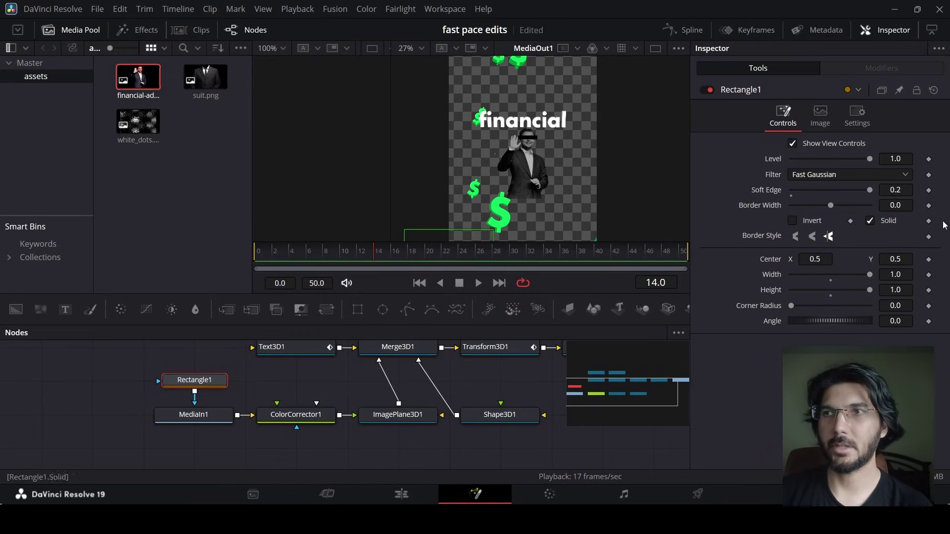
left_click(928, 262)
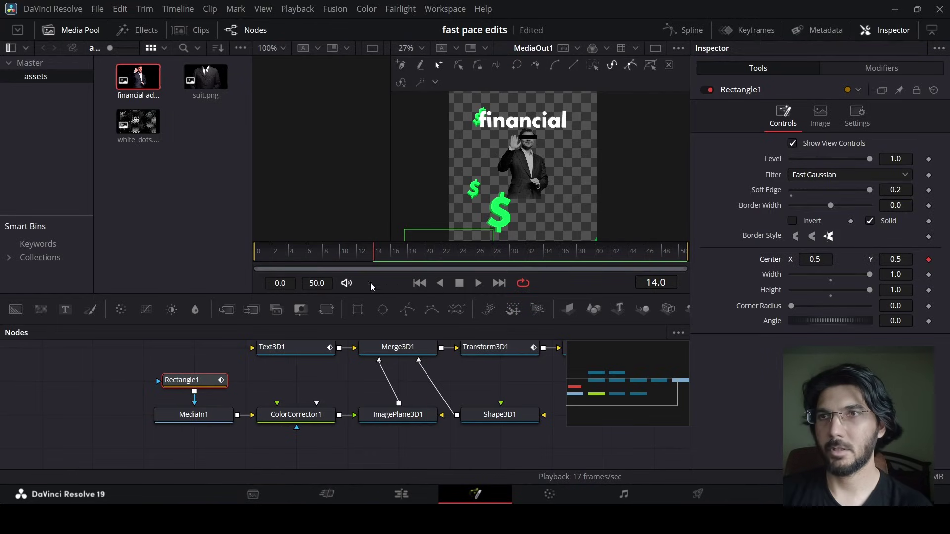
left_click(340, 258)
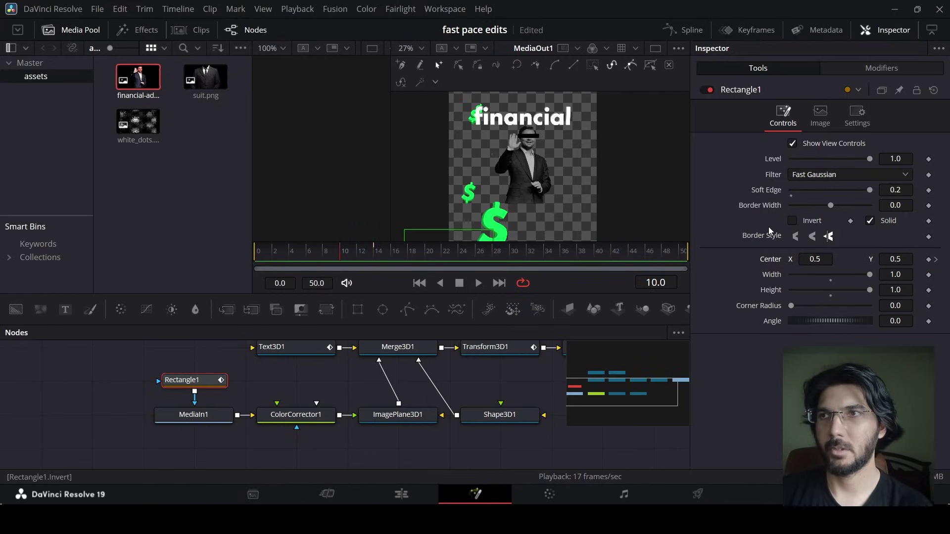
left_click(908, 261)
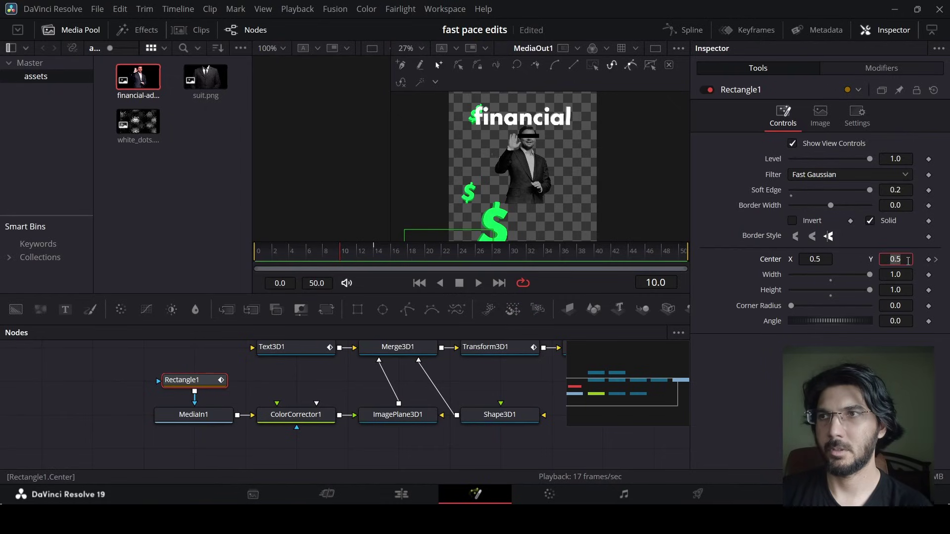
type("1.8")
key("Tab")
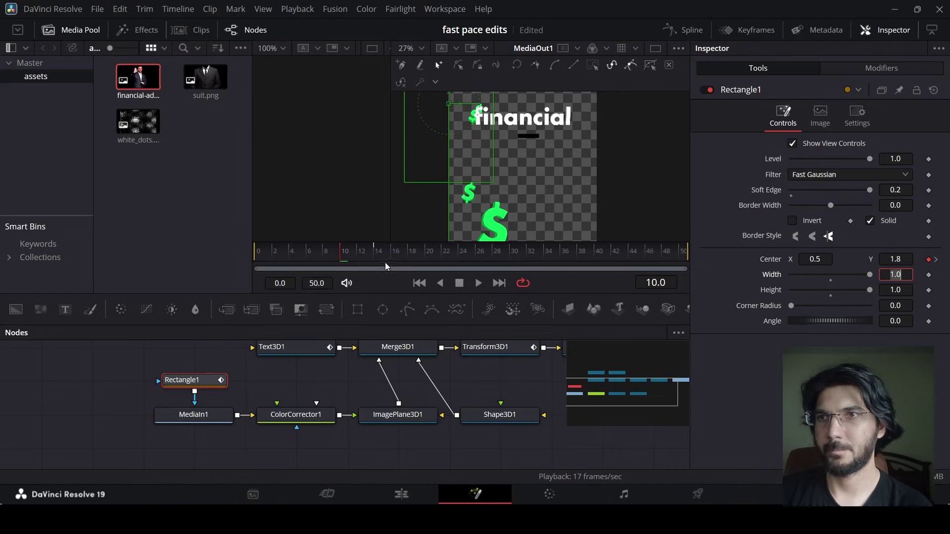
Step: Keyframe the opacity of Shape3D1's diffuse material at 0.0 on frame 11 and 1.0 on frame 12, and play back the reveal
left_click(503, 417)
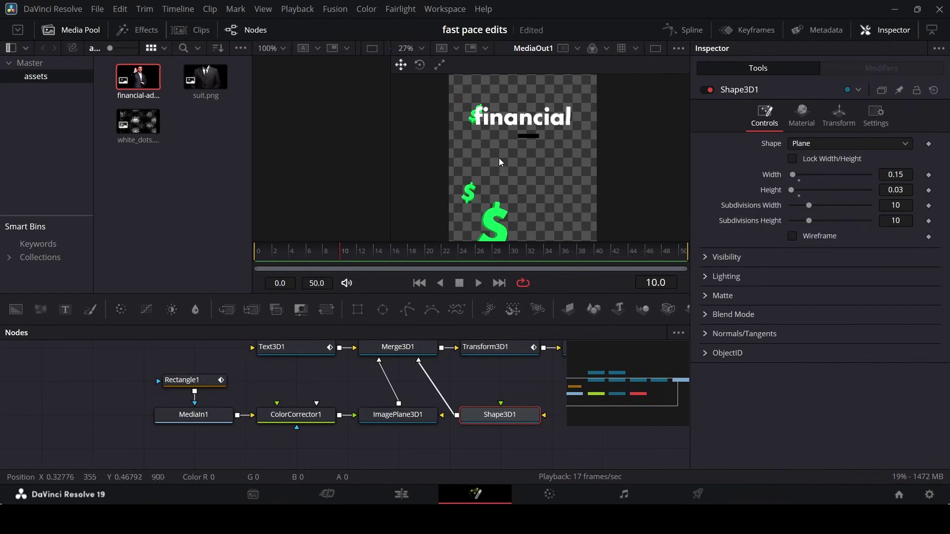
scroll(534, 136, "up", 2)
scroll(534, 136, "up", 5)
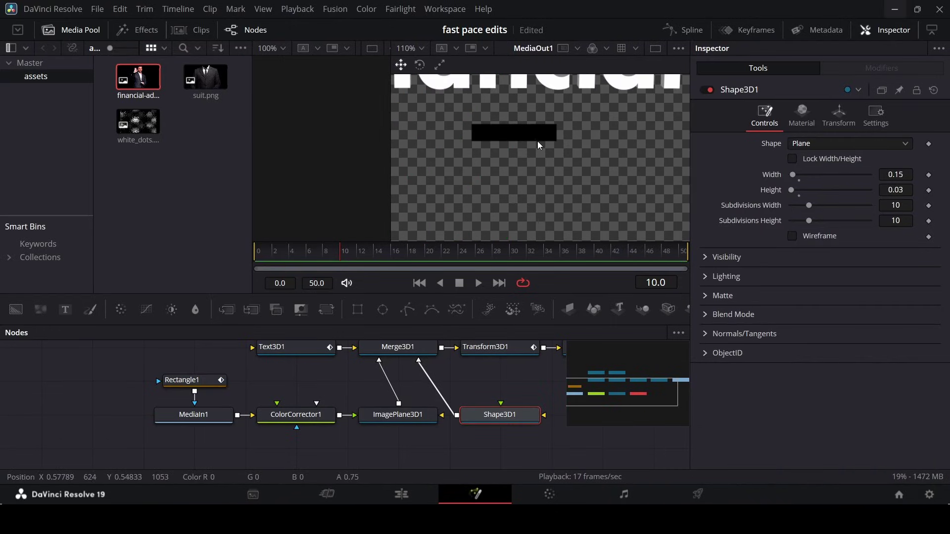
left_click(358, 258)
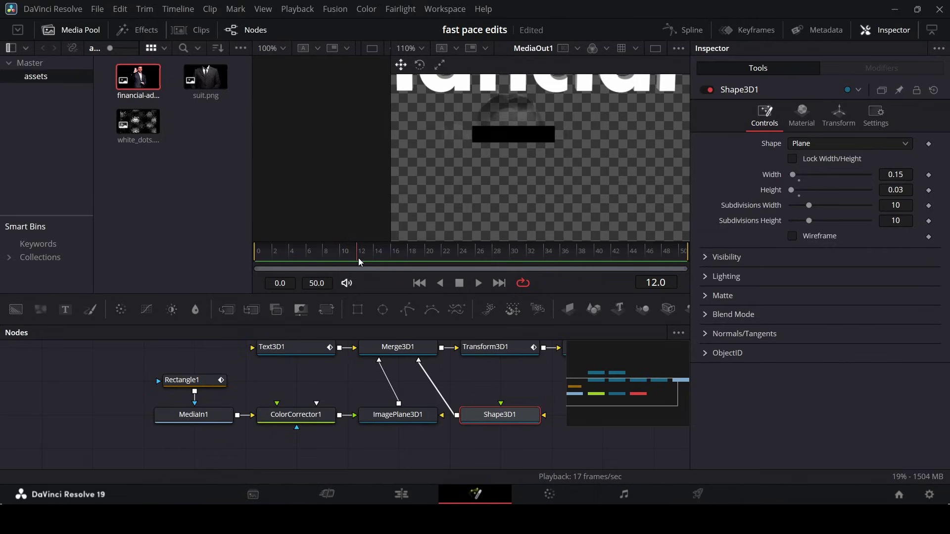
left_click_drag(359, 257, 359, 259)
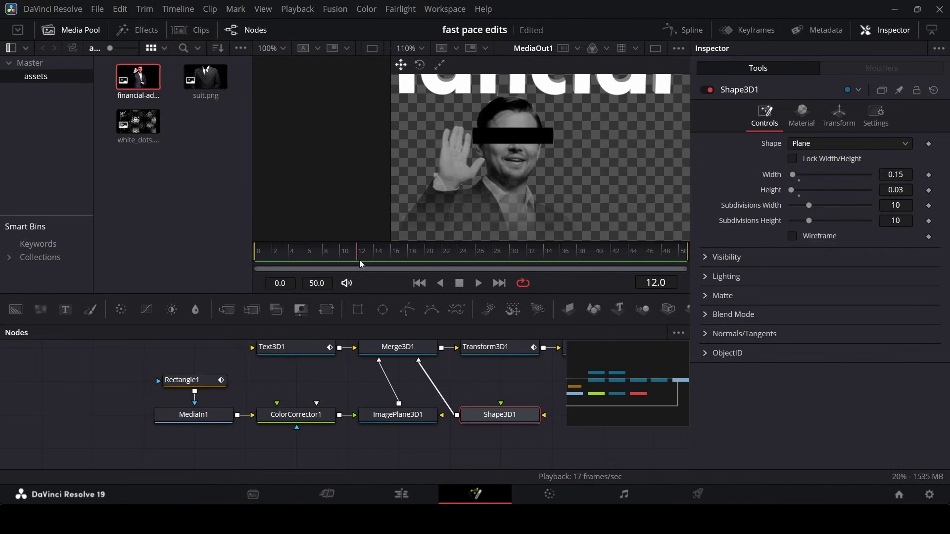
left_click(802, 116)
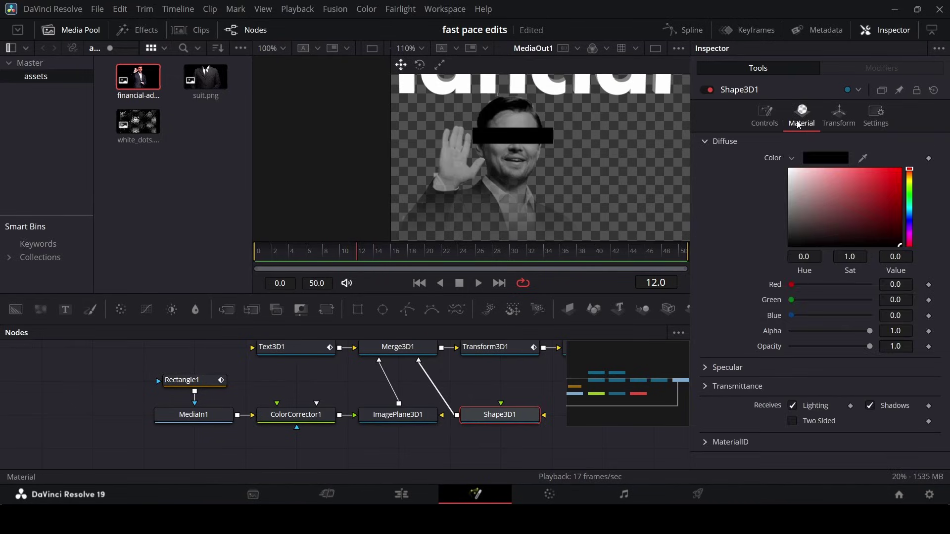
left_click(929, 347)
left_click(351, 256)
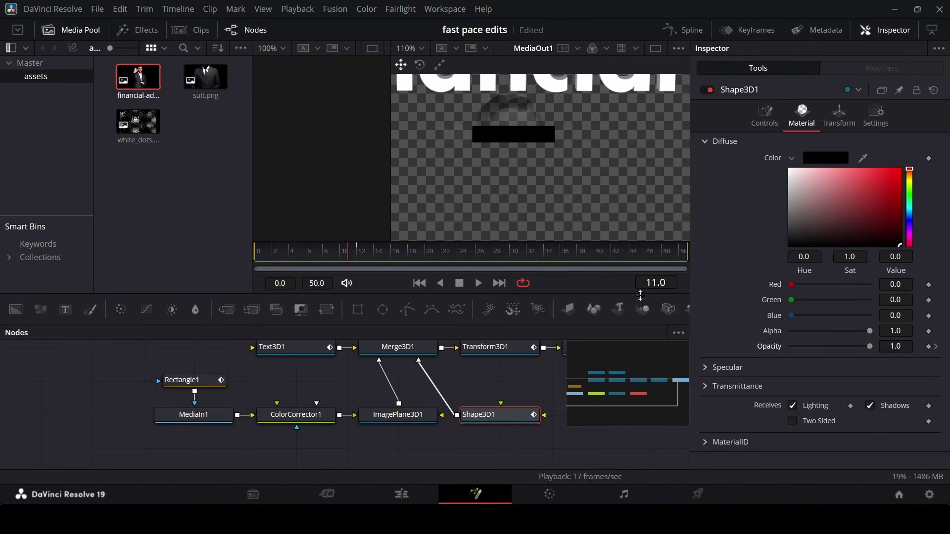
left_click_drag(864, 352, 735, 348)
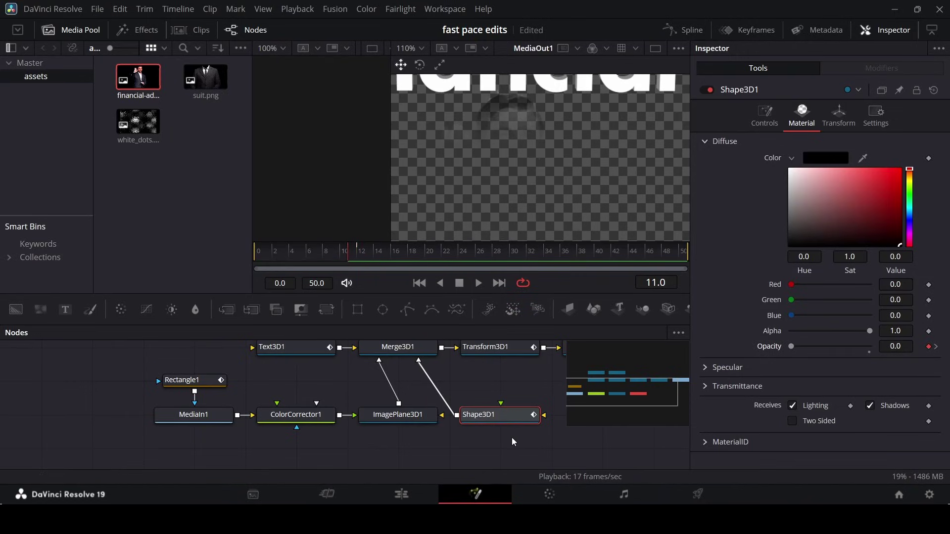
key("space")
key("space")
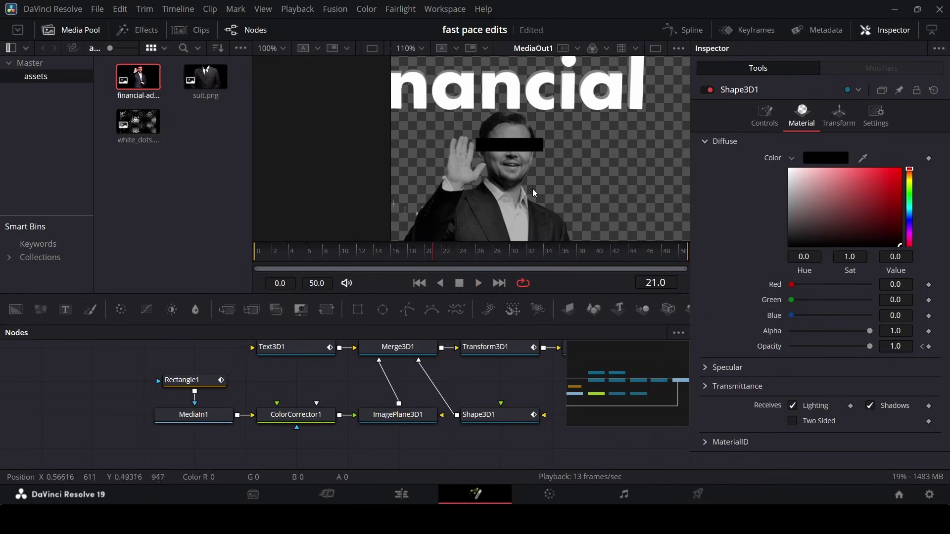
key("ctrl+f")
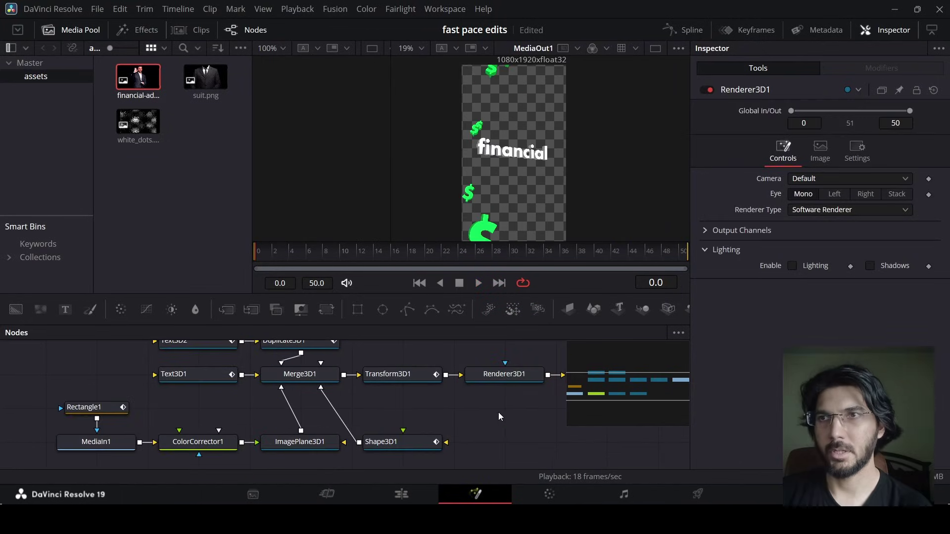
Step: Add a Text3D node connected to Merge3D1 and set its text to "advisor"
left_click_drag(621, 306, 298, 379)
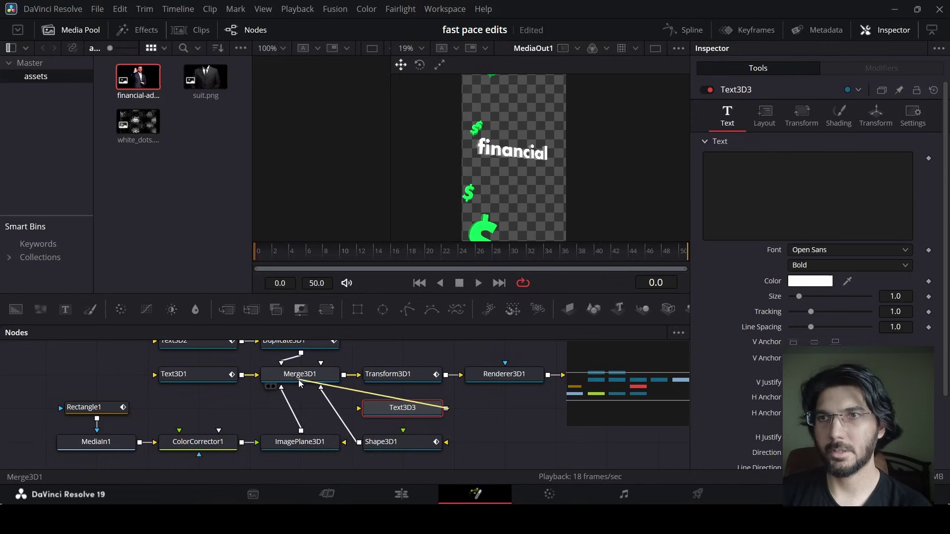
left_click(745, 198)
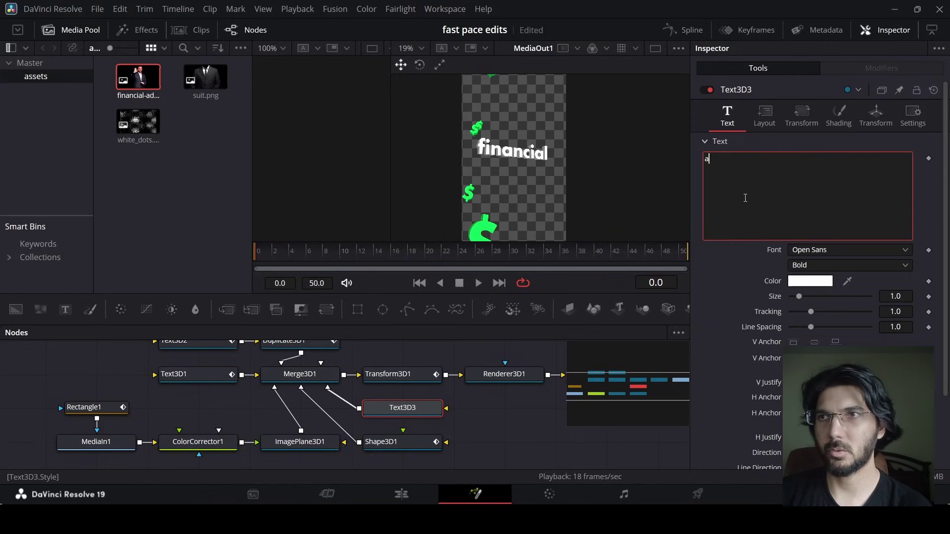
type("advisor")
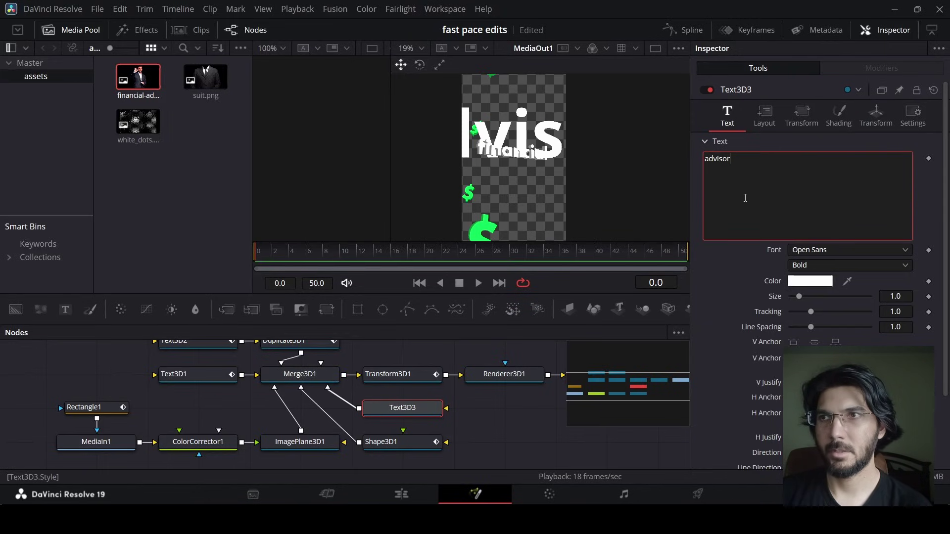
Step: Set the "advisor" text's font to Futura XBlk BT Extra Black and its size to 0.2
left_click(799, 251)
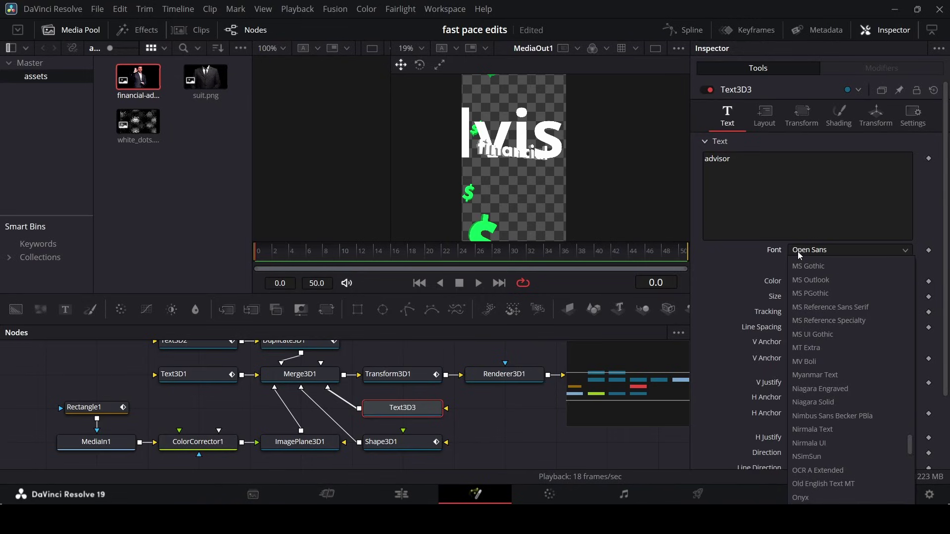
key("f")
key("u")
key("t")
key("Down")
key("Down")
key("Down")
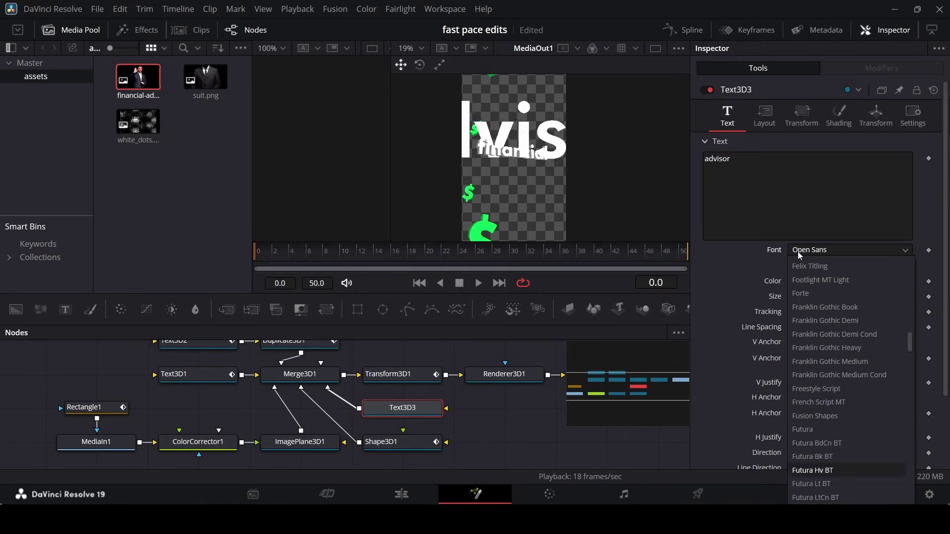
key("Down")
key("Down")
key("Down")
key("Down")
key("Down")
key("Return")
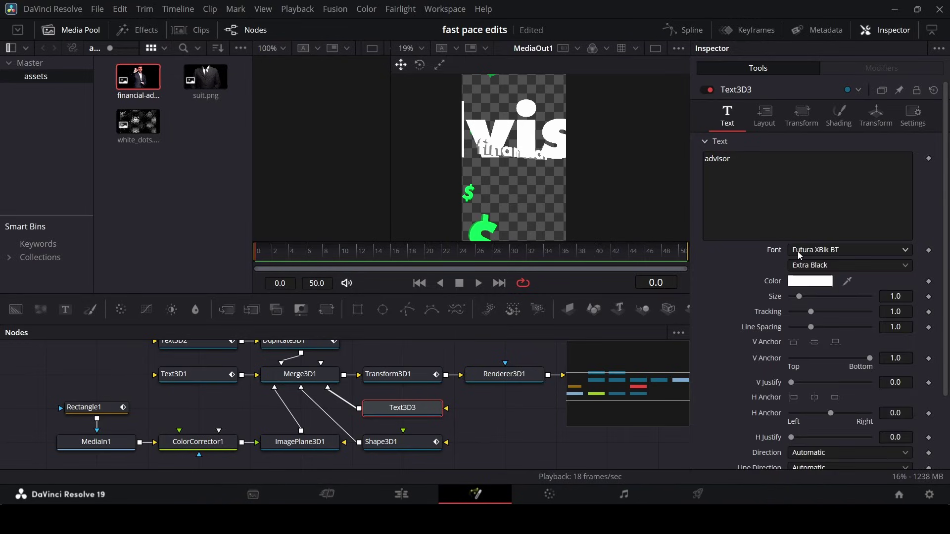
left_click(913, 296)
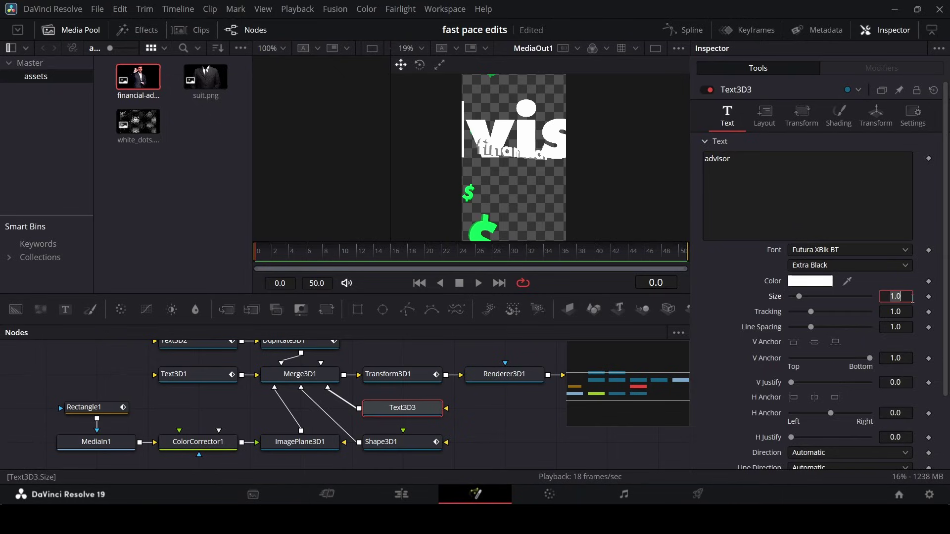
type("0.2")
key("Tab")
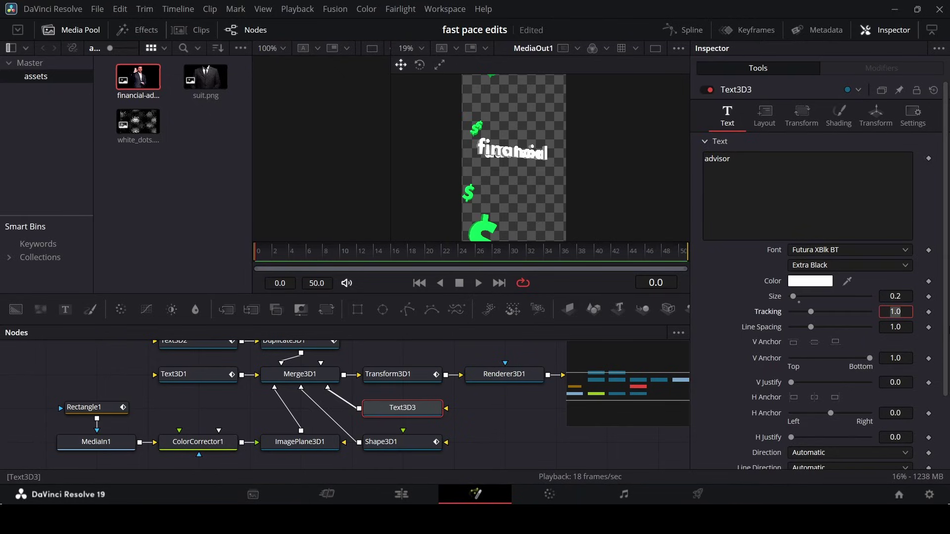
Step: Position the "advisor" text with translation Y -0.2 and Z 0.4
left_click(844, 119)
left_click(867, 118)
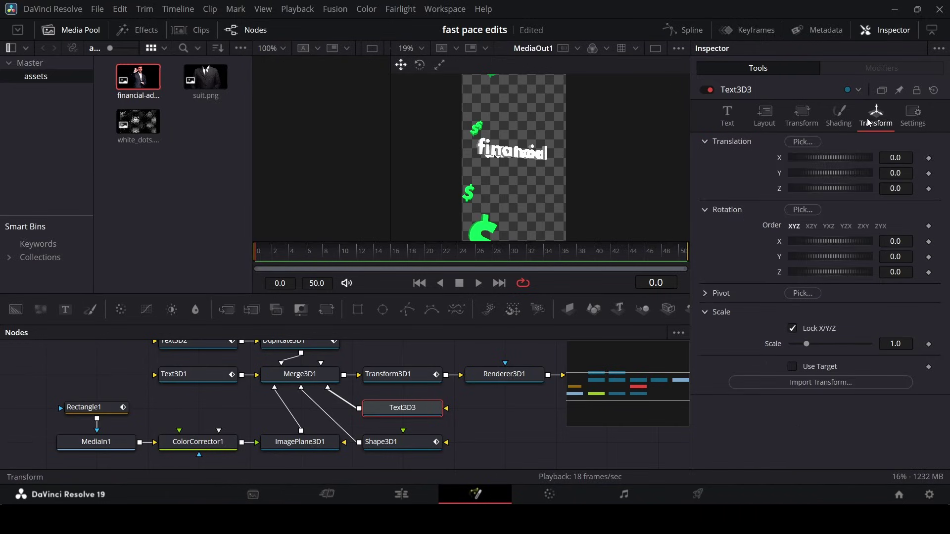
left_click(912, 173)
type("-0.2")
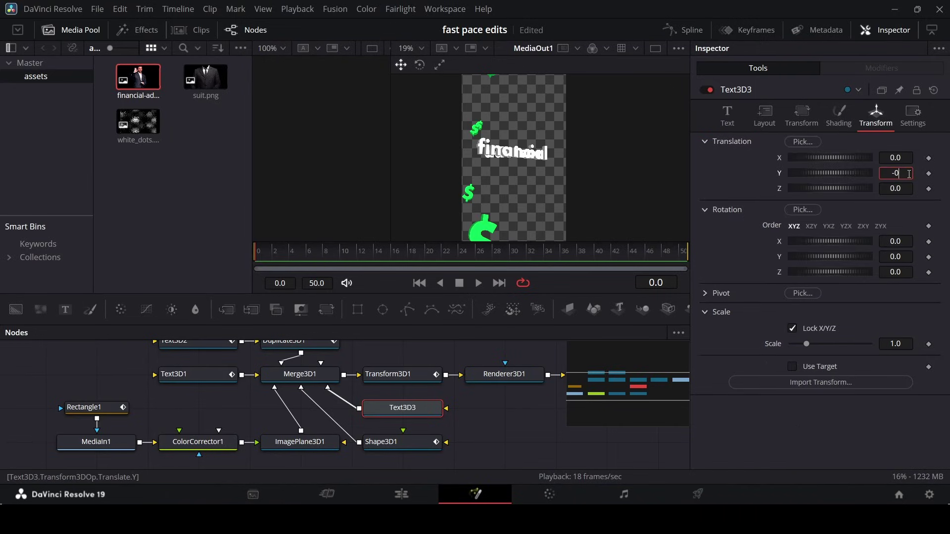
key("Tab")
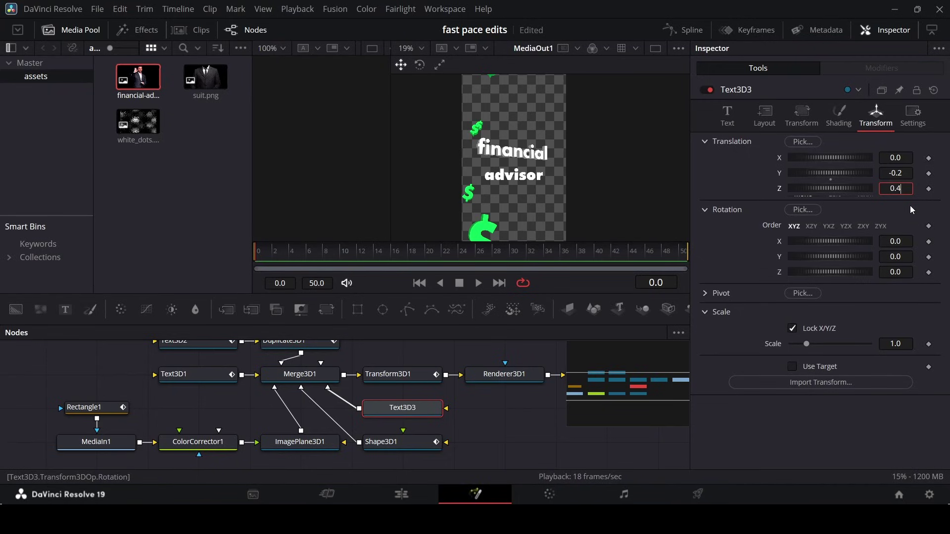
key("Tab")
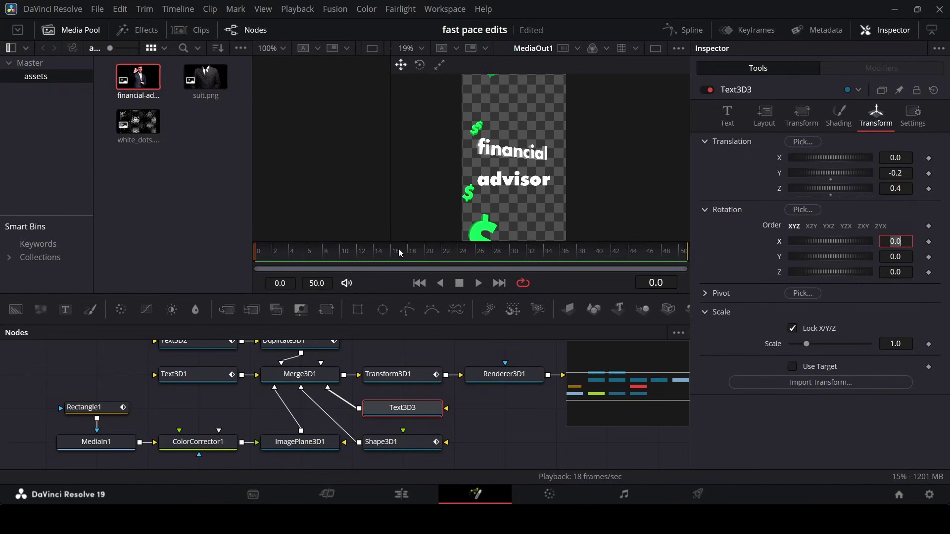
Step: Go to frame 18 and apply a Follower modifier to the "advisor" text
mouse_move(399, 248)
left_mouse_down()
mouse_move(437, 252)
mouse_move(408, 250)
left_mouse_up()
left_click(727, 111)
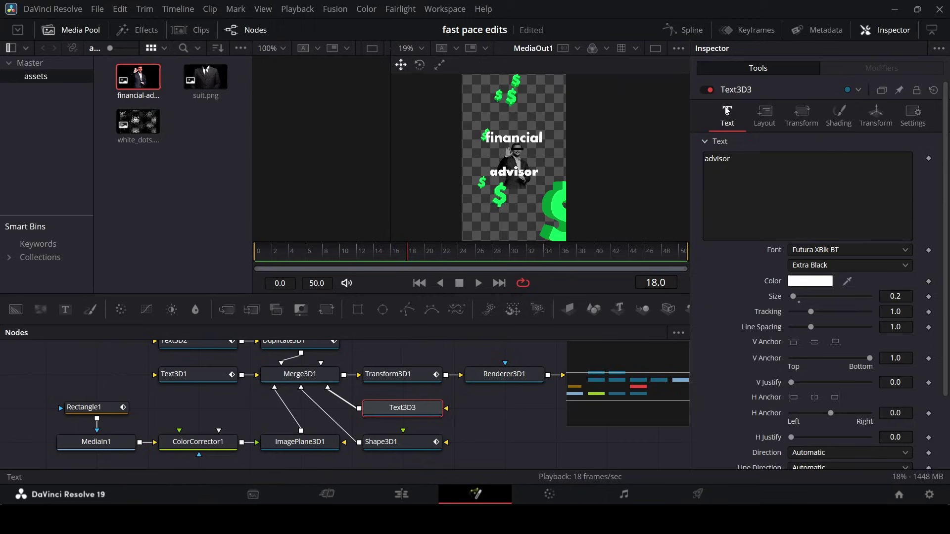
right_click(749, 188)
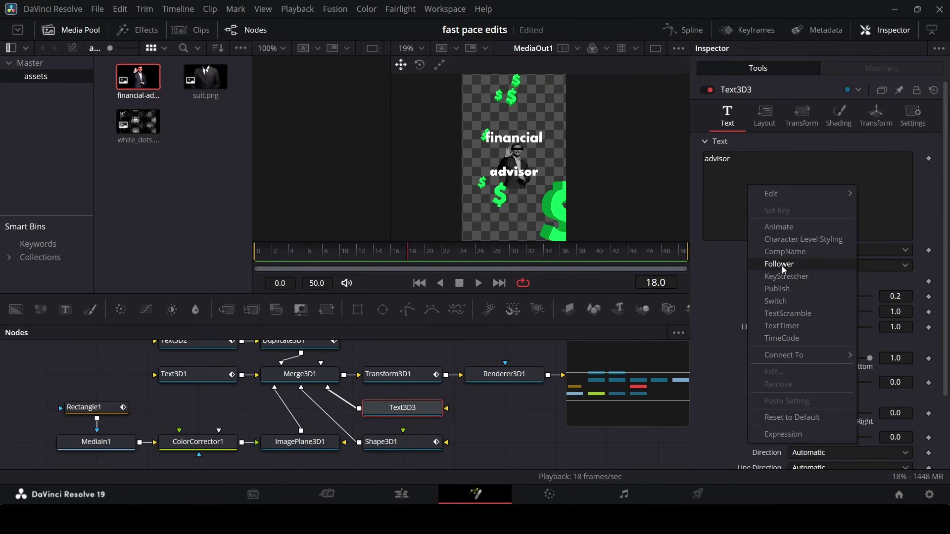
left_click(800, 264)
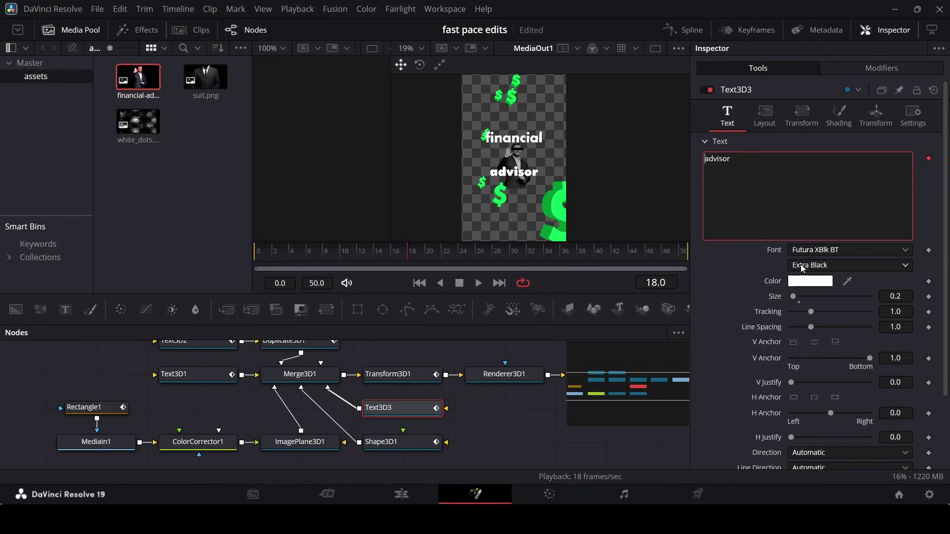
Step: Set the Follower modifier's order to Left to Right and its delay between each character to 0.2
left_click(852, 70)
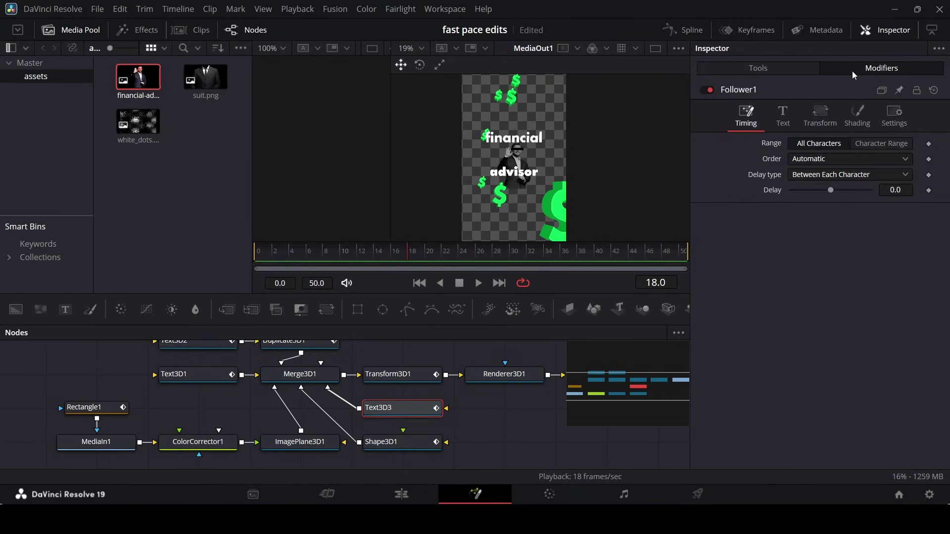
left_click(869, 175)
left_click(865, 159)
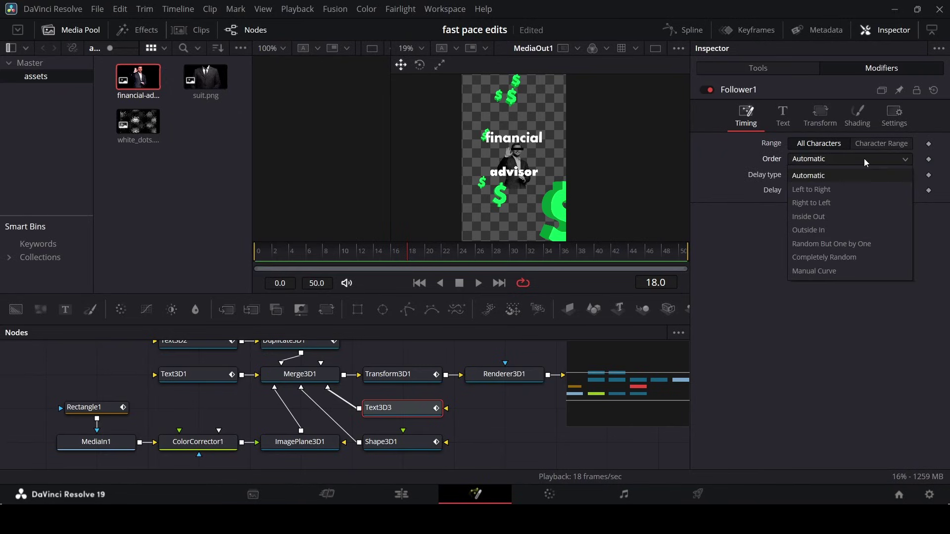
left_click(840, 190)
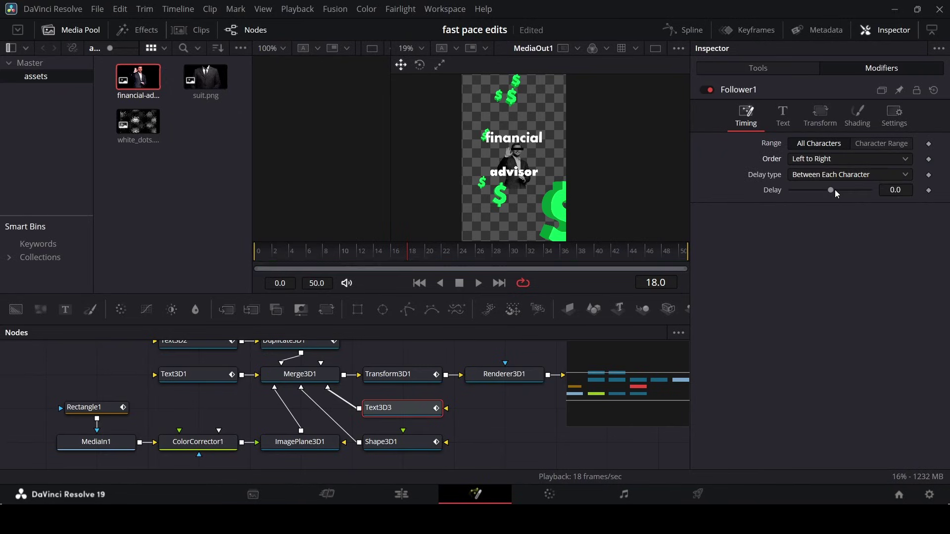
left_click(898, 193)
key("Return")
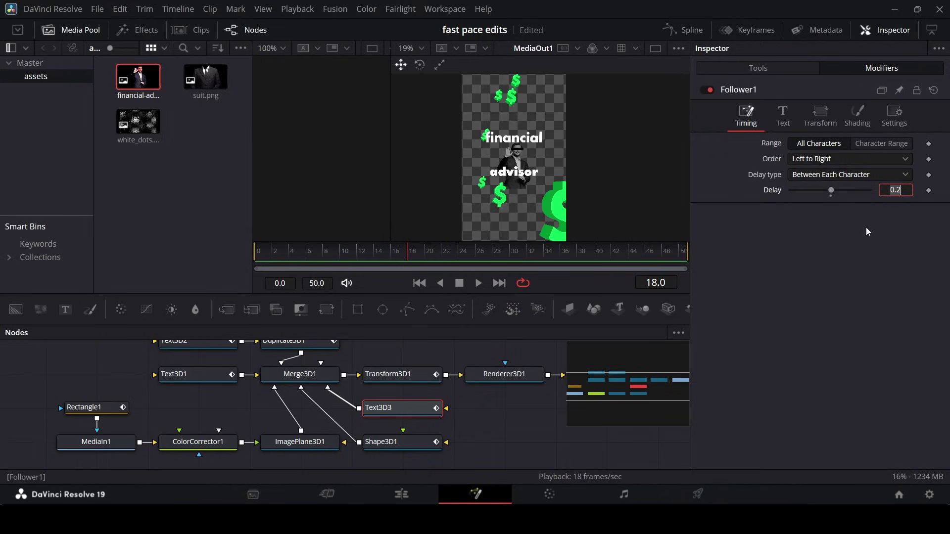
Step: Keyframe the Follower's X and Y character size at 1.0 on frame 18 and 0 on frame 12
left_click(829, 117)
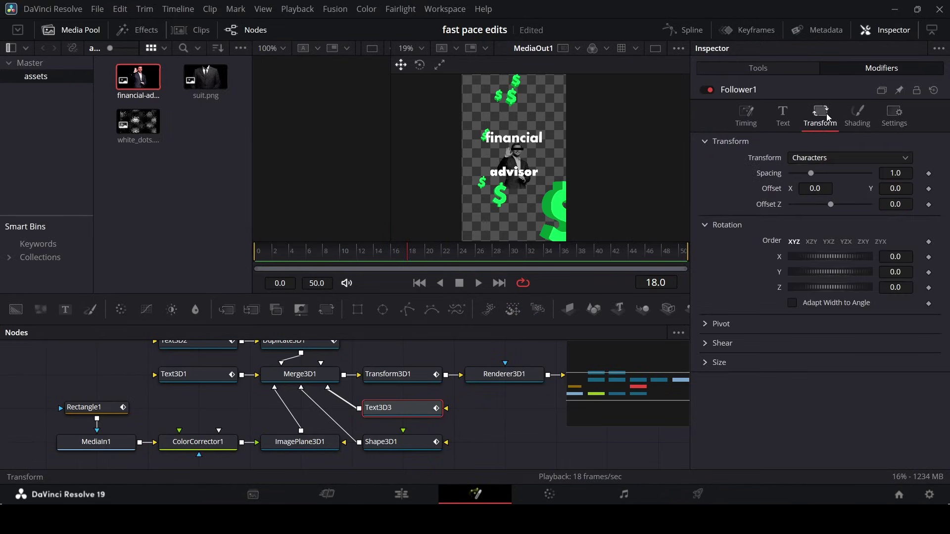
left_click(704, 363)
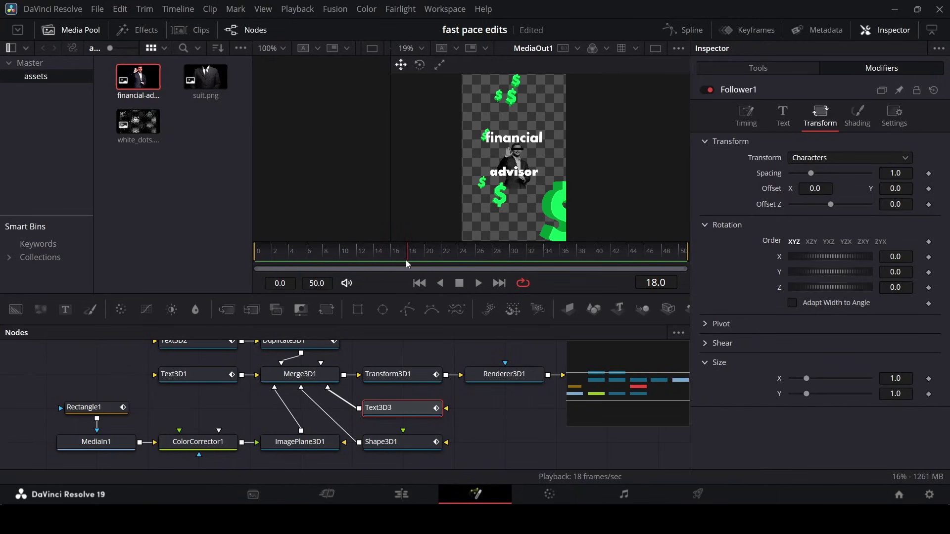
left_click(930, 379)
left_click(929, 394)
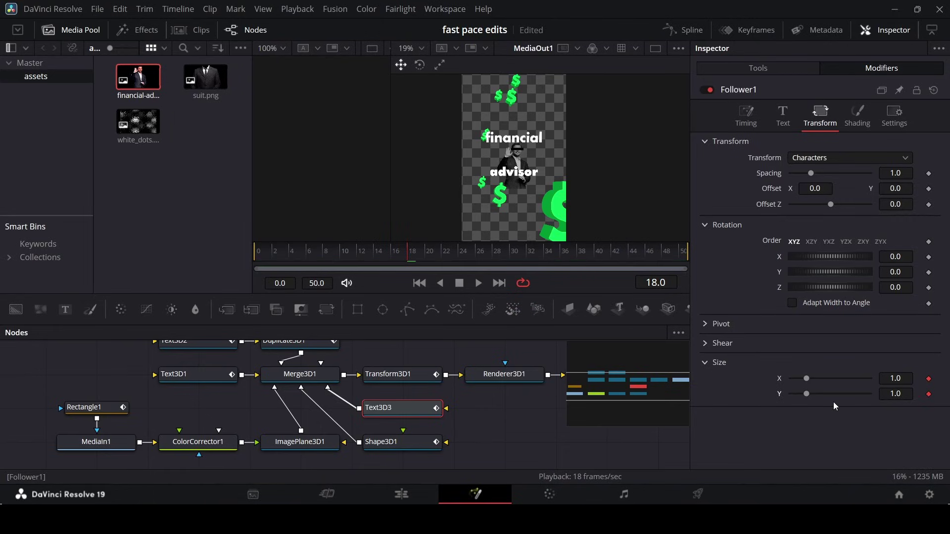
left_click(362, 256)
left_click_drag(805, 379, 779, 395)
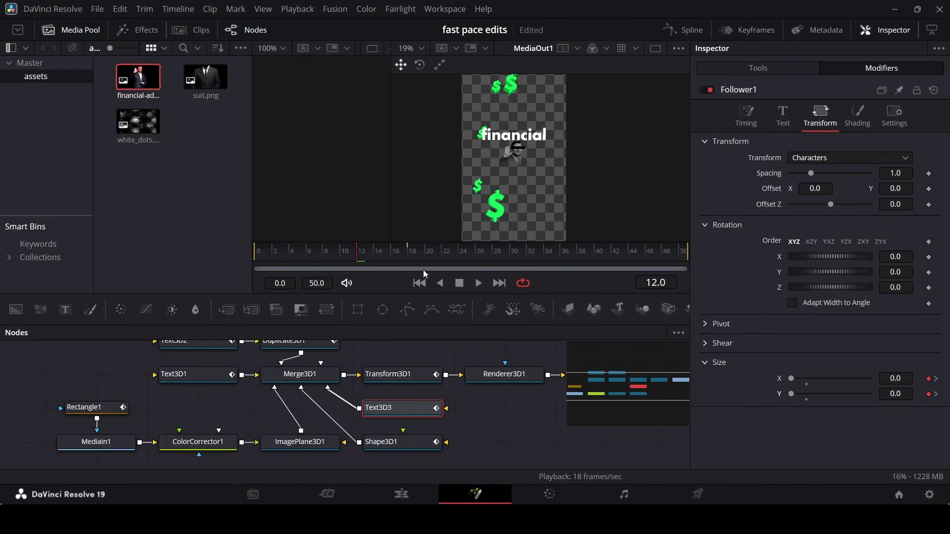
Step: Keyframe the Follower's character offset Y at 0.0 on frame 18 and -0.8 on frame 12, and play back the animation
left_click_drag(407, 257, 412, 262)
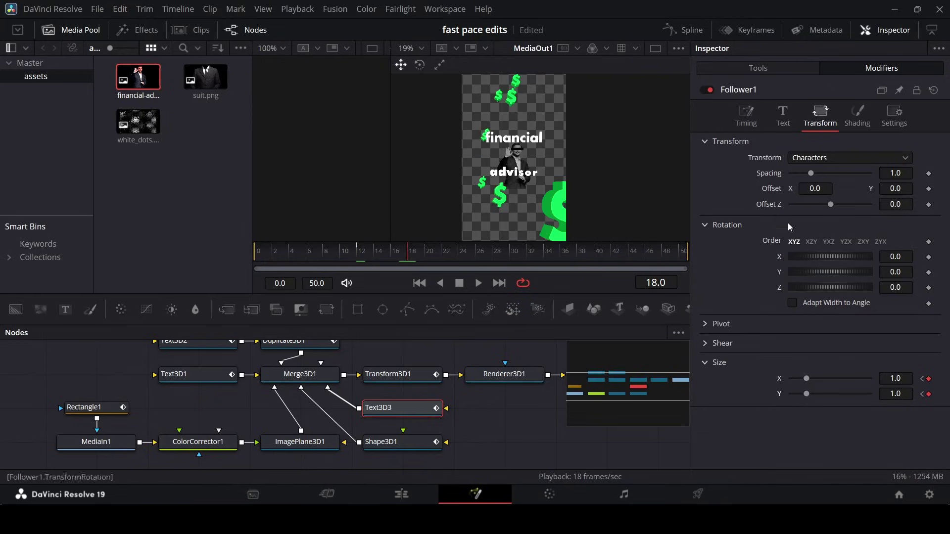
left_click(930, 190)
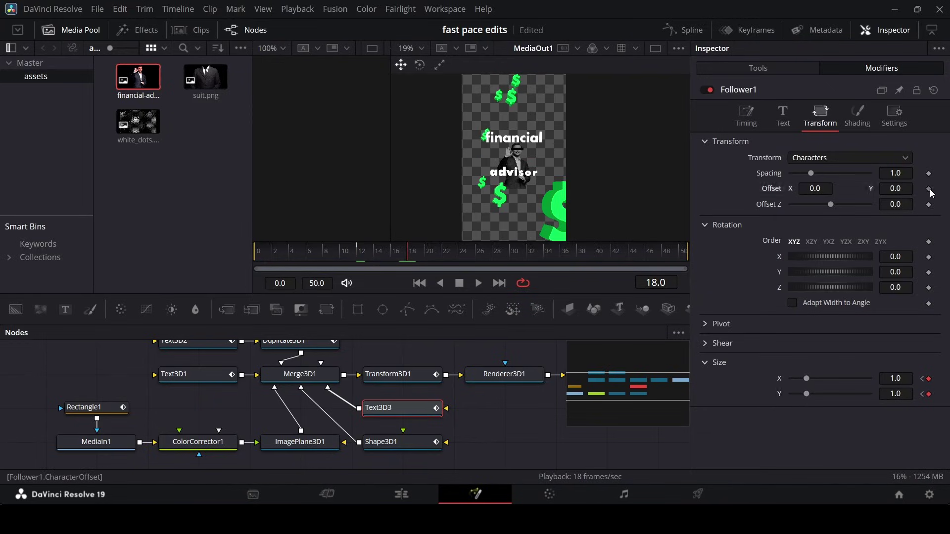
left_click(746, 91)
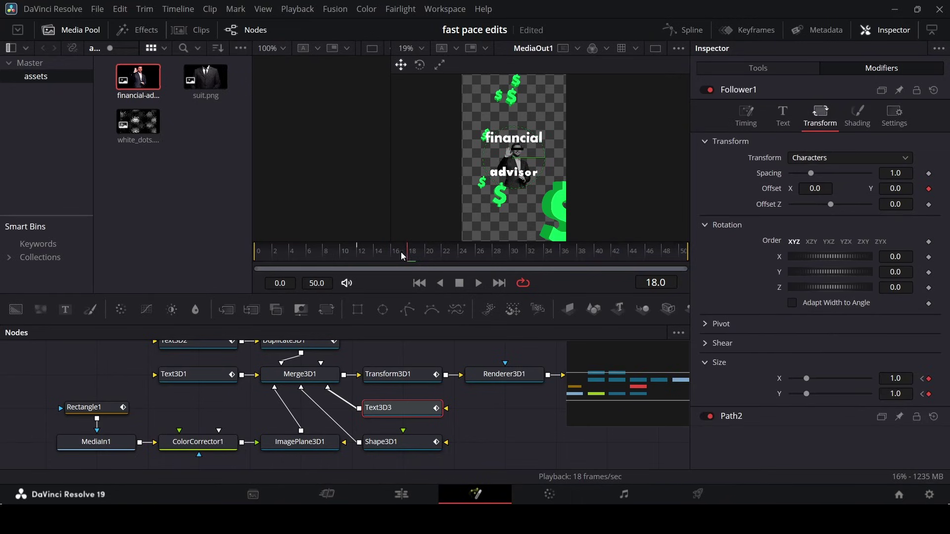
left_click(360, 257)
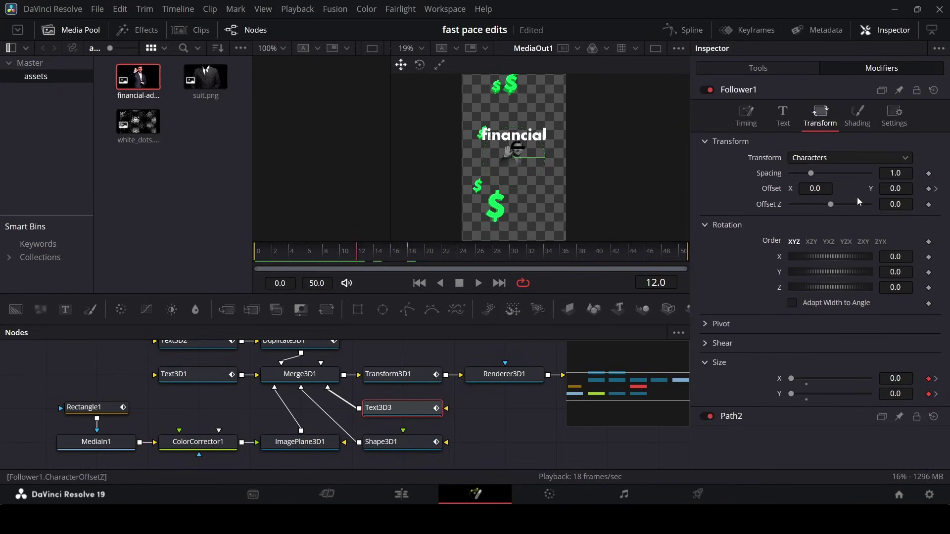
left_click(910, 187)
type("-0")
key("Tab")
left_click(342, 255)
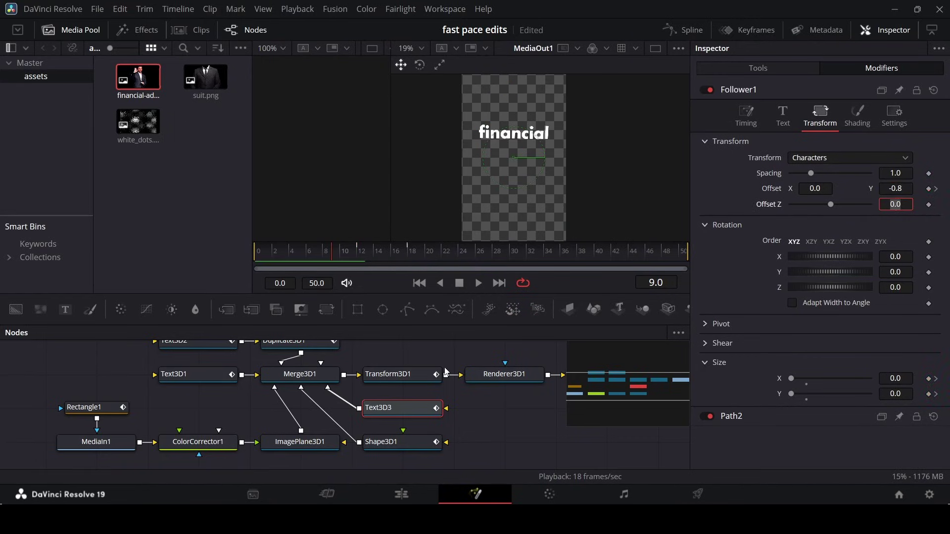
left_click(475, 414)
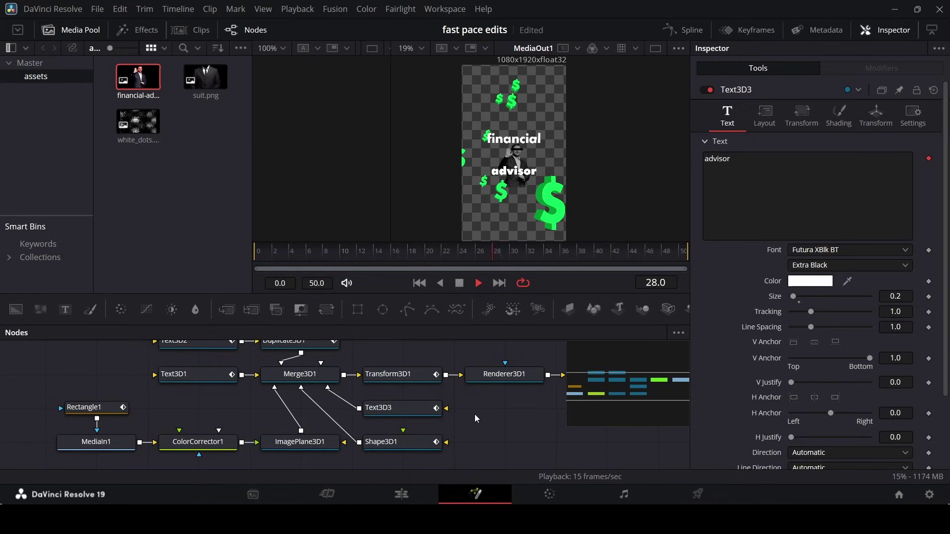
key("space")
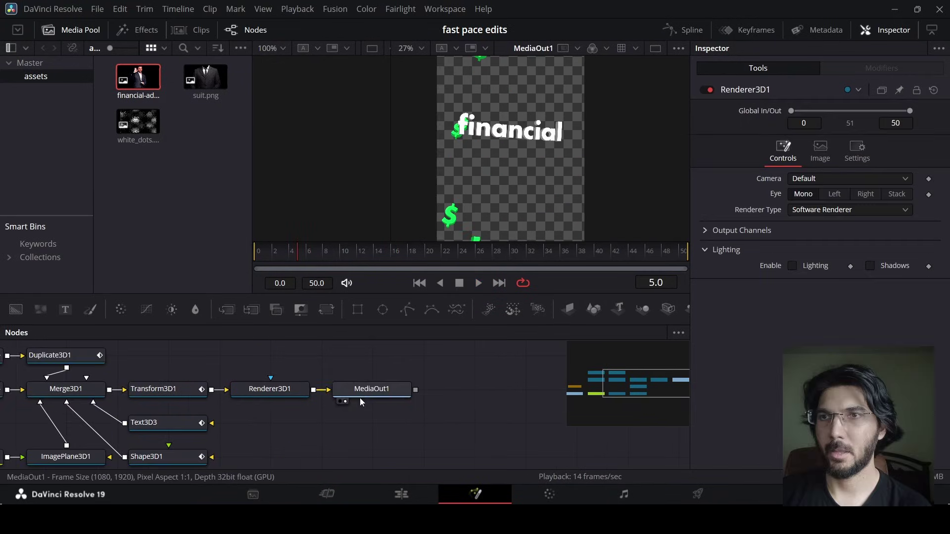
Step: Make room before MediaOut1 and insert a Transform node between Renderer3D1 and MediaOut1
left_click_drag(361, 397, 515, 391)
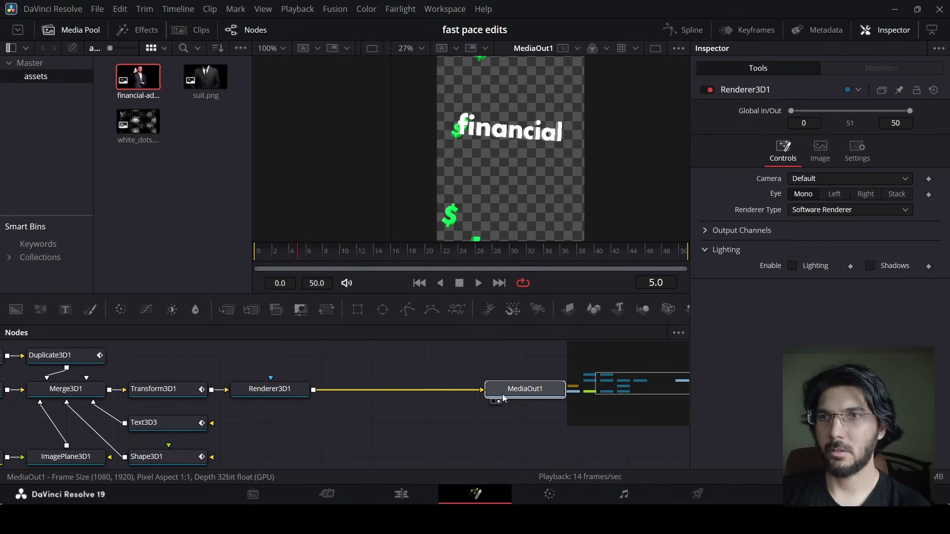
left_click(274, 393)
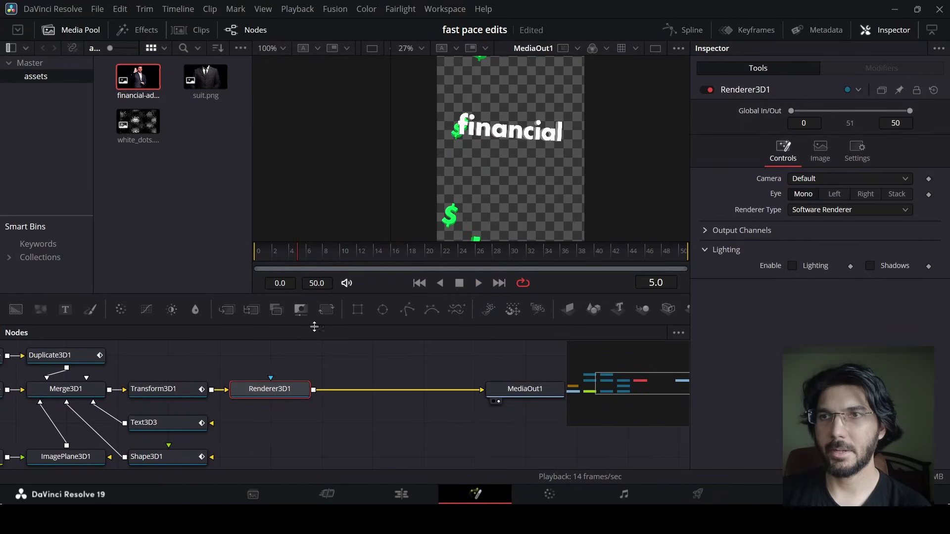
left_click(329, 313)
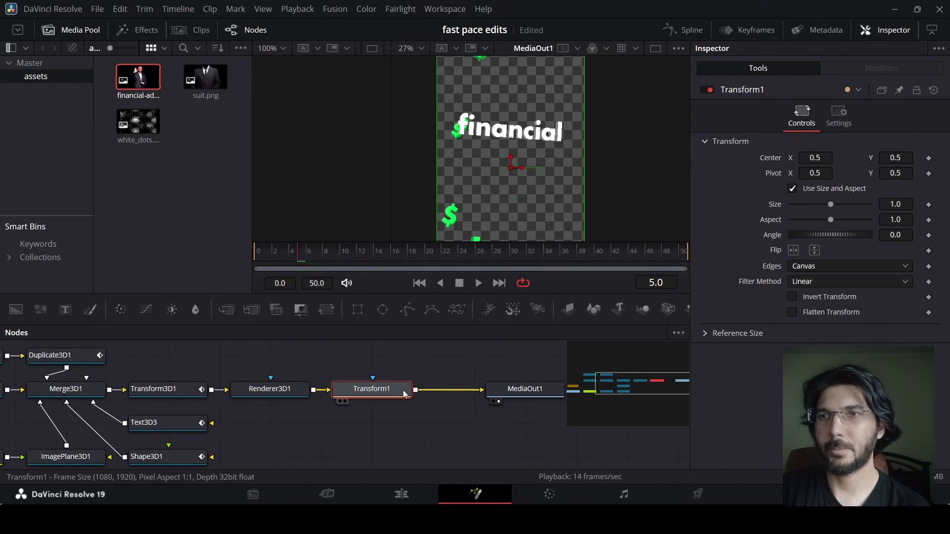
Step: Keyframe the Transform node's center Y at 0.5 on frame 10 and 0.55 on frame 11
left_click(349, 259)
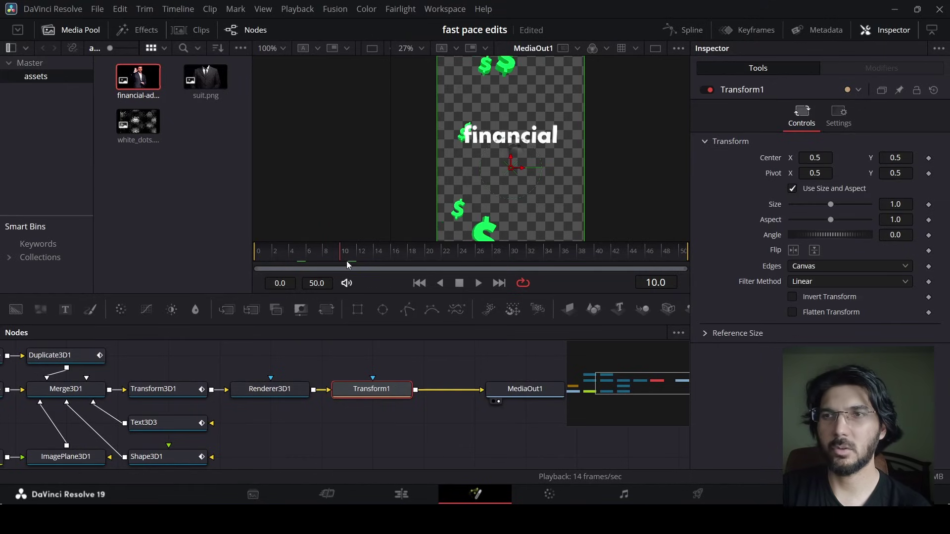
left_click(930, 158)
key("Right")
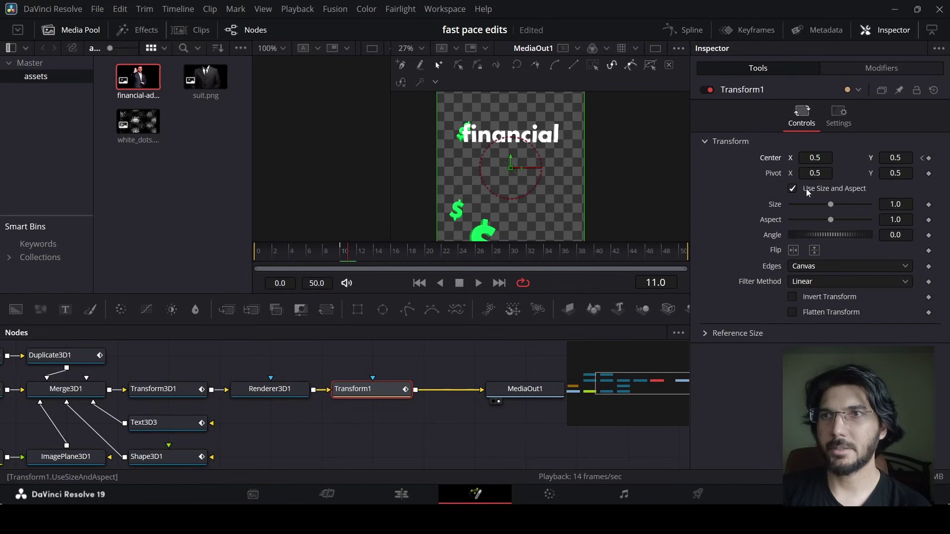
left_click(906, 158)
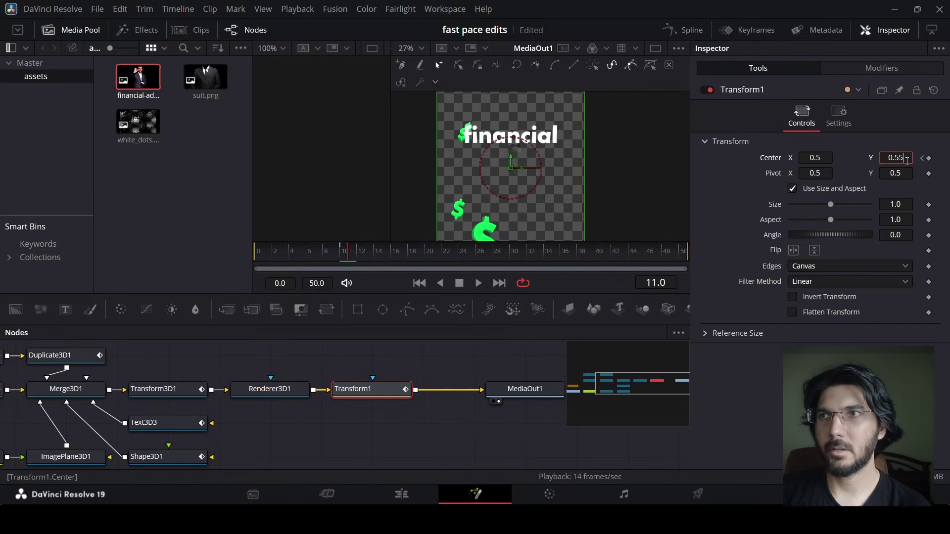
key("Tab")
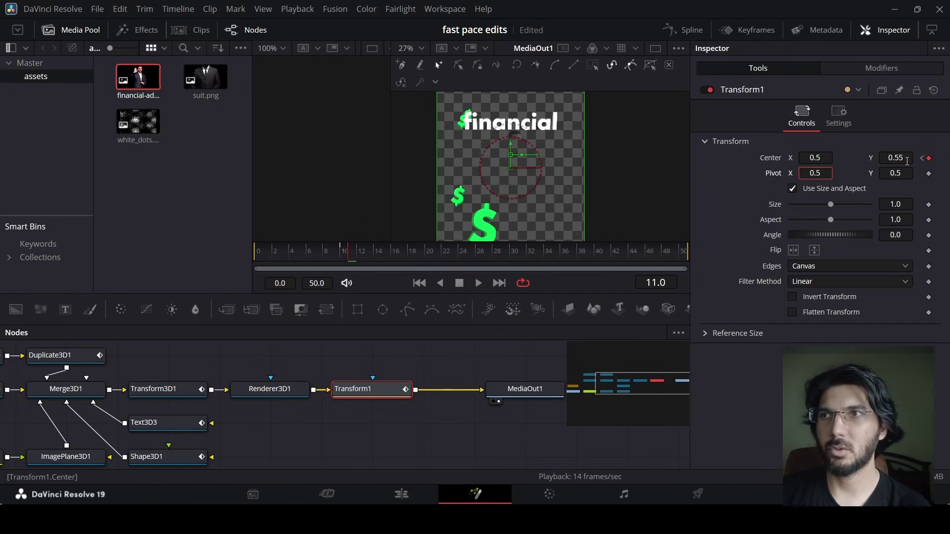
Step: Keyframe the Transform node's center Y at 0.5 on frame 12 and 0.45 on frame 13
key("Right")
left_click(906, 158)
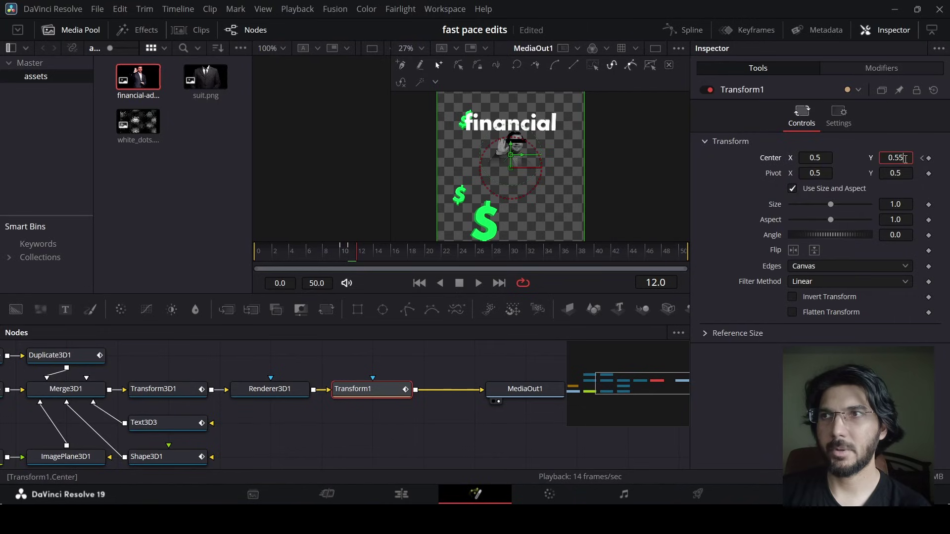
key("Tab")
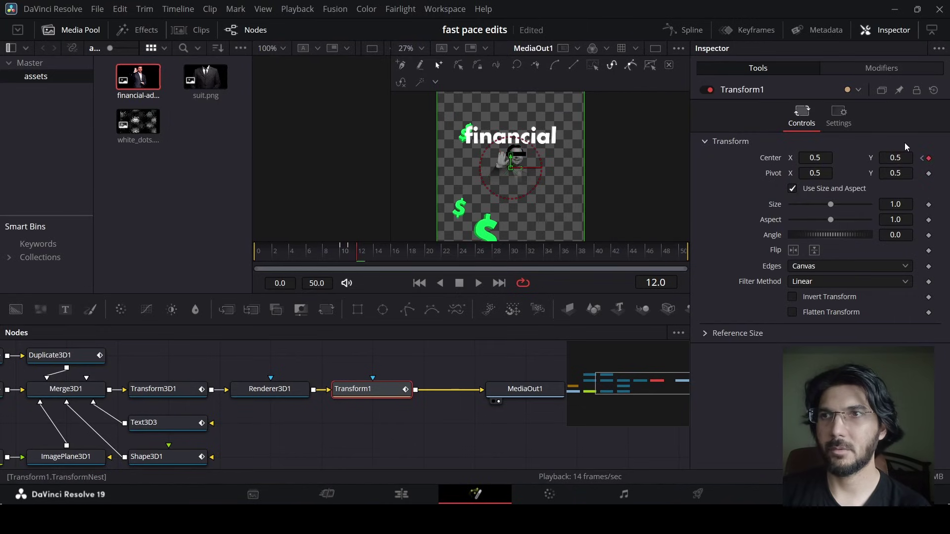
key("Right")
left_click(906, 158)
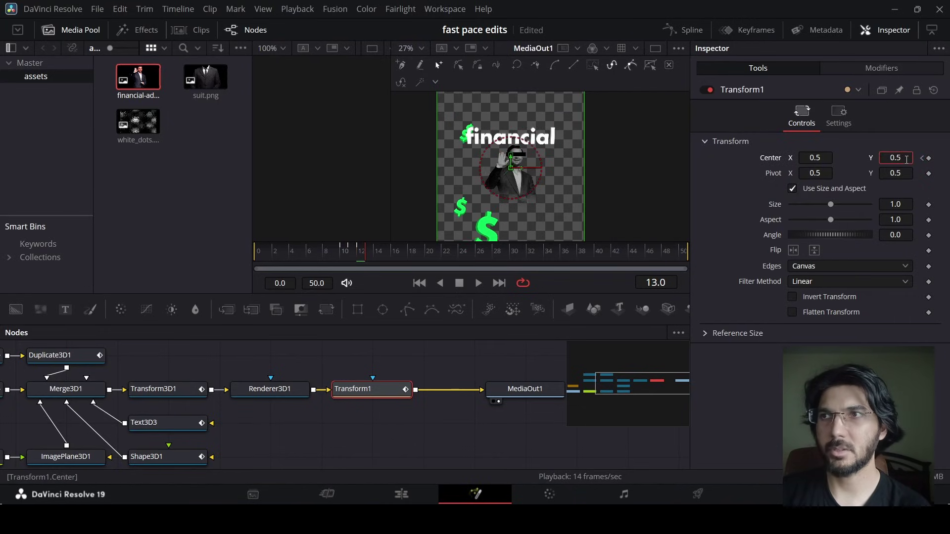
type("4")
key("Tab")
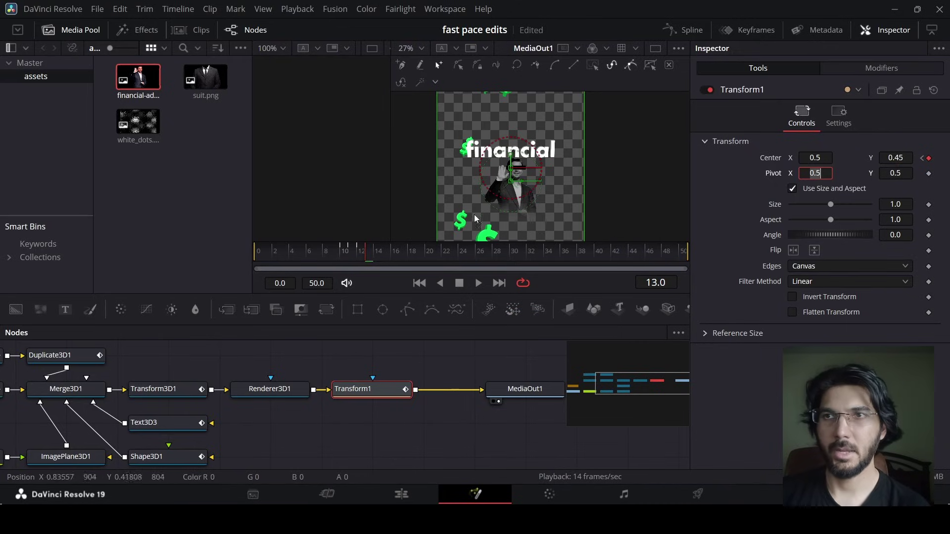
Step: Keyframe the Transform node's center Y at 0.5 on frame 14 and play back the shake
left_click(373, 257)
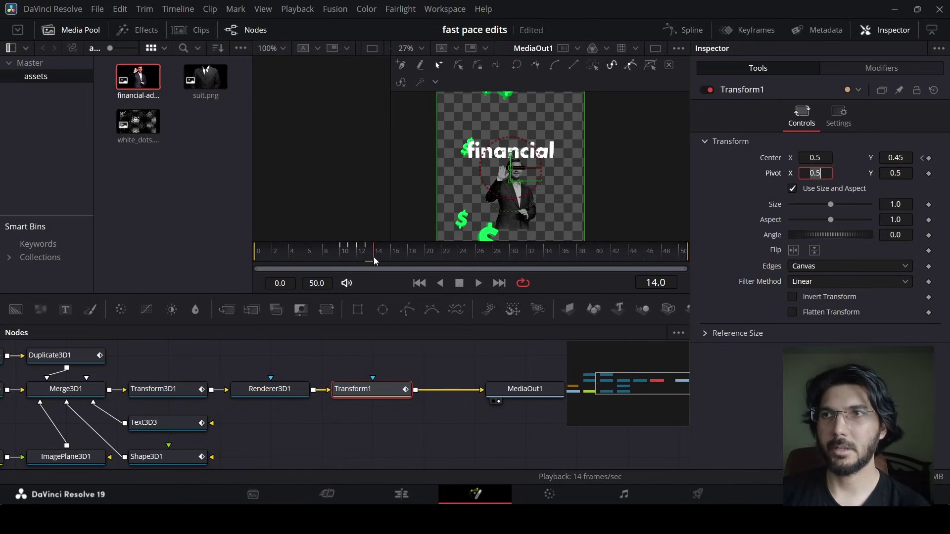
left_click(906, 158)
type("2")
key("Return")
left_click(907, 158)
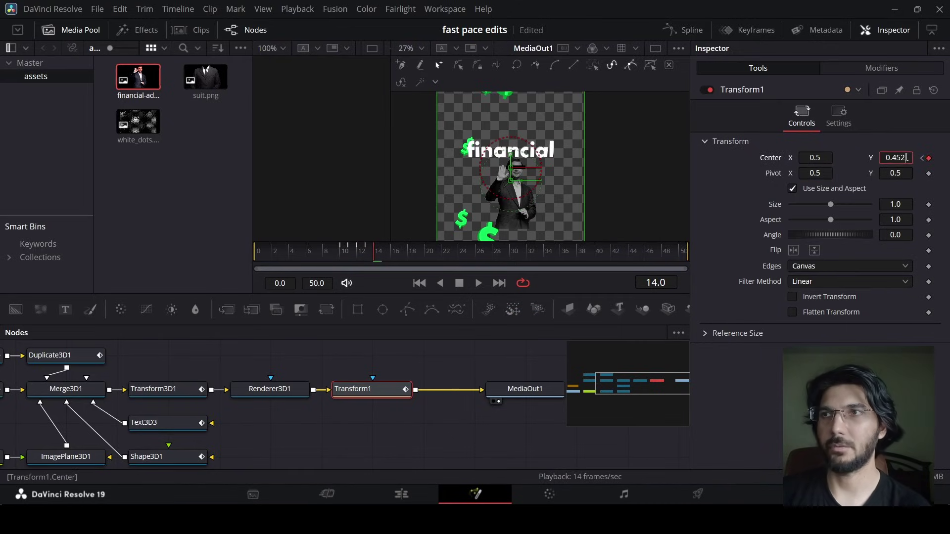
type("0.0")
key("Tab")
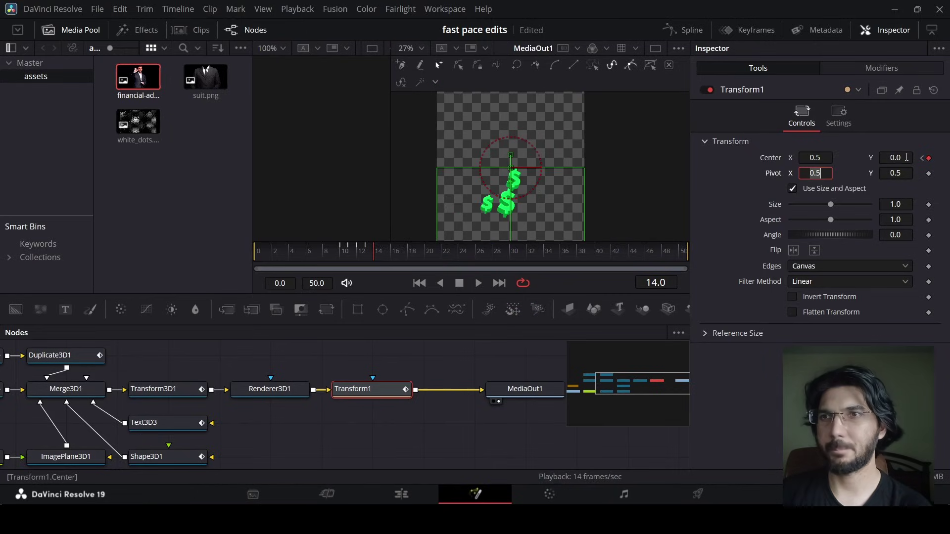
left_click(906, 158)
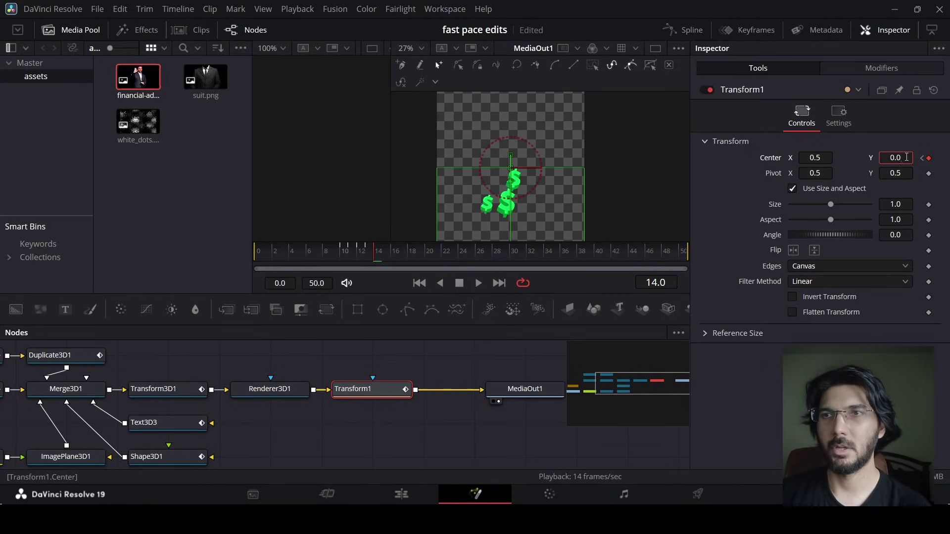
key("BackSpace")
type("5")
key("Tab")
left_click(898, 131)
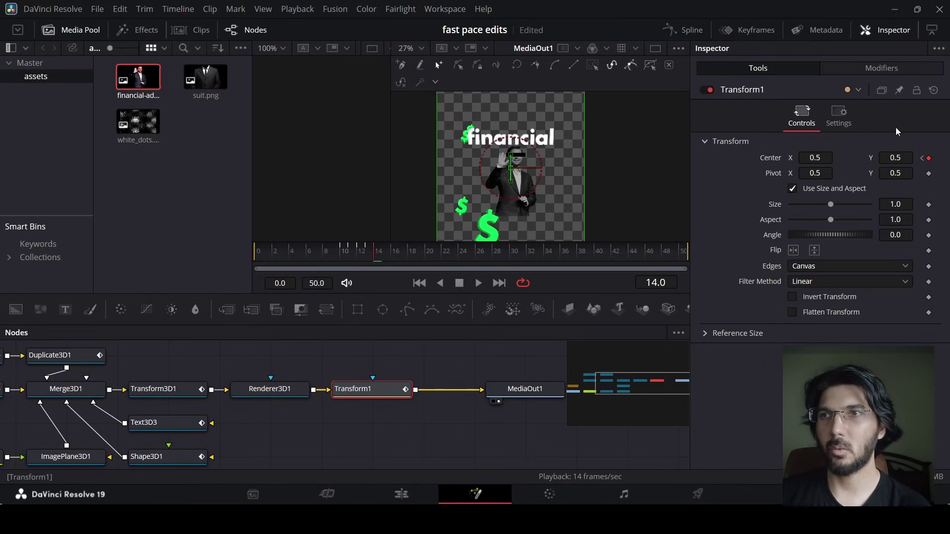
left_click(337, 251)
key("space")
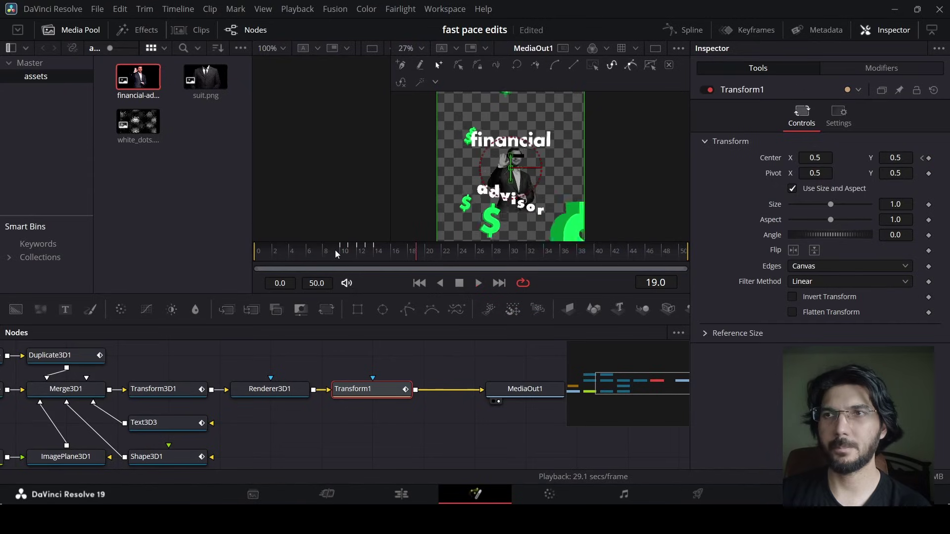
left_click(334, 251)
left_click(436, 368)
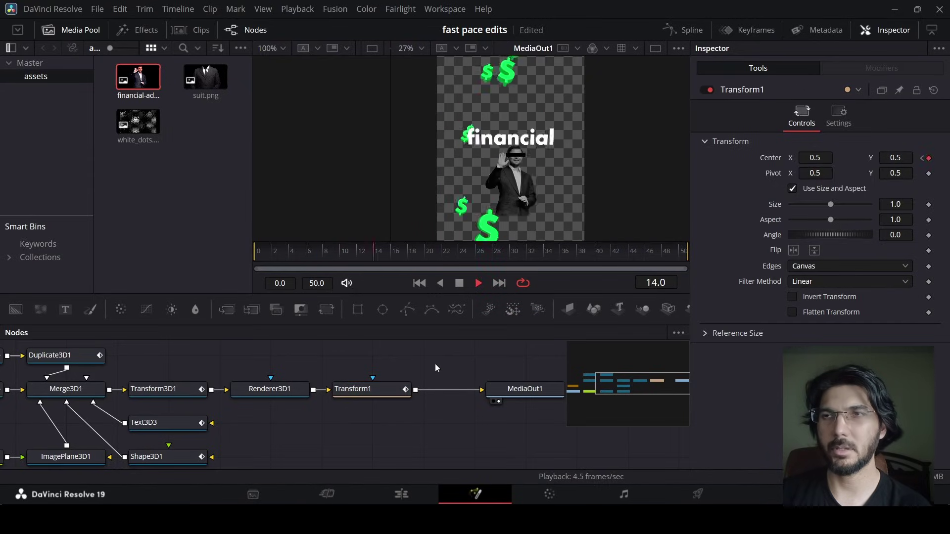
Step: Enable motion blur on the Transform node with quality 10 and play back the animation from the start
left_click(852, 123)
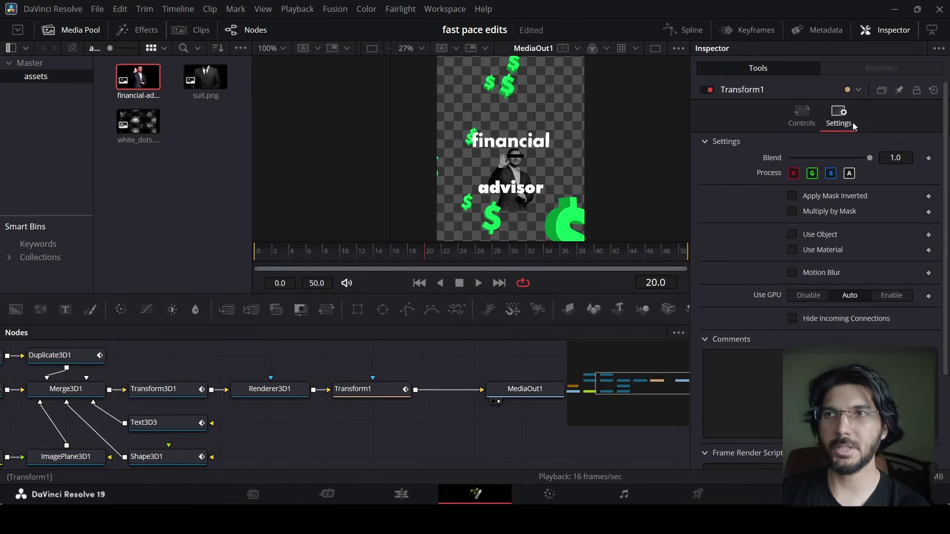
left_click(821, 273)
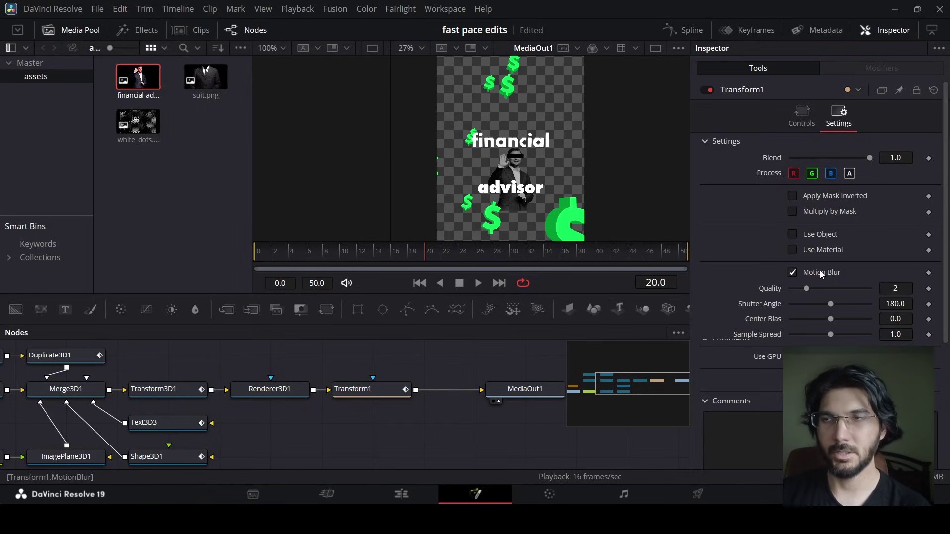
left_click_drag(806, 288, 871, 288)
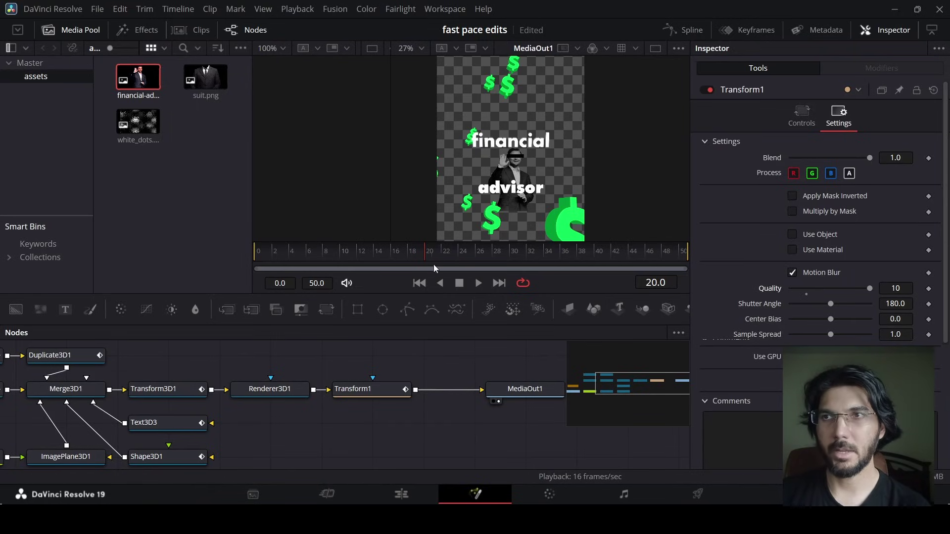
left_click(347, 257)
left_click(321, 257)
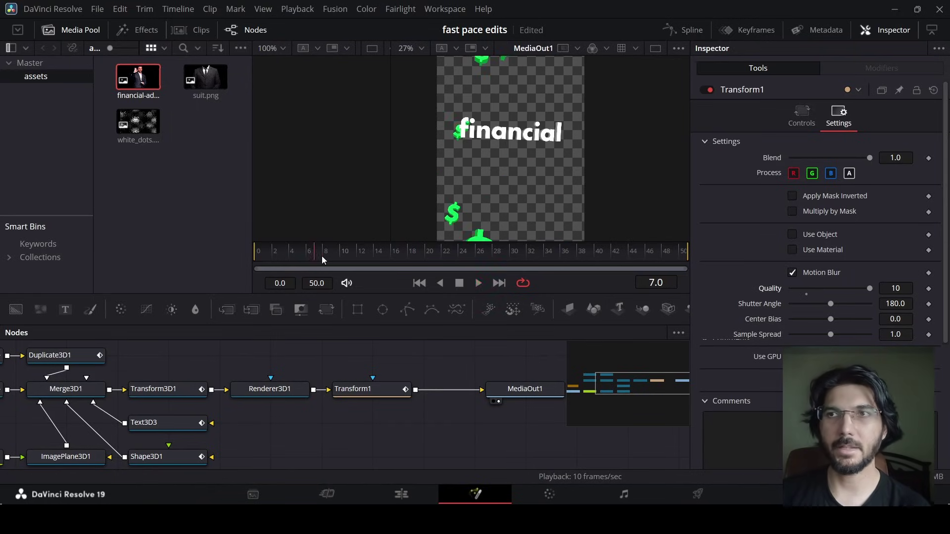
left_click(298, 257)
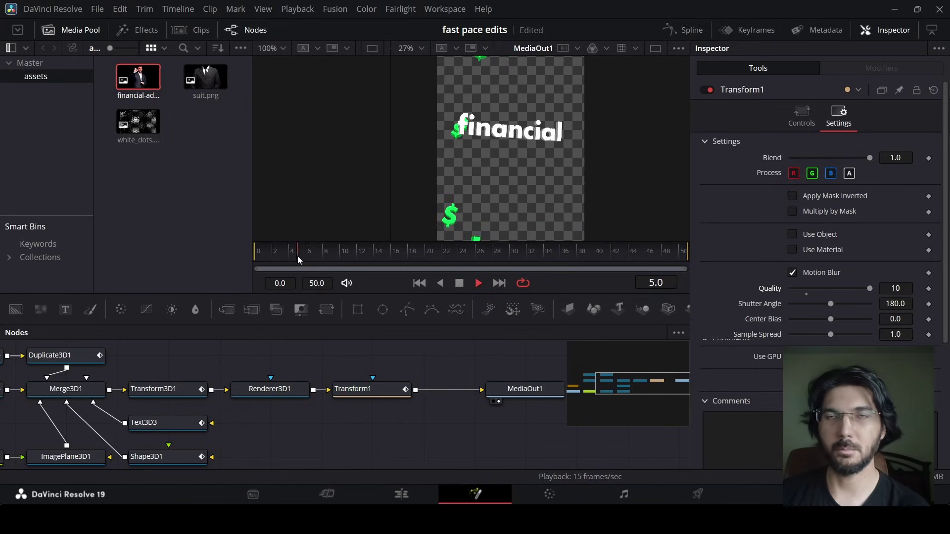
left_click(263, 256)
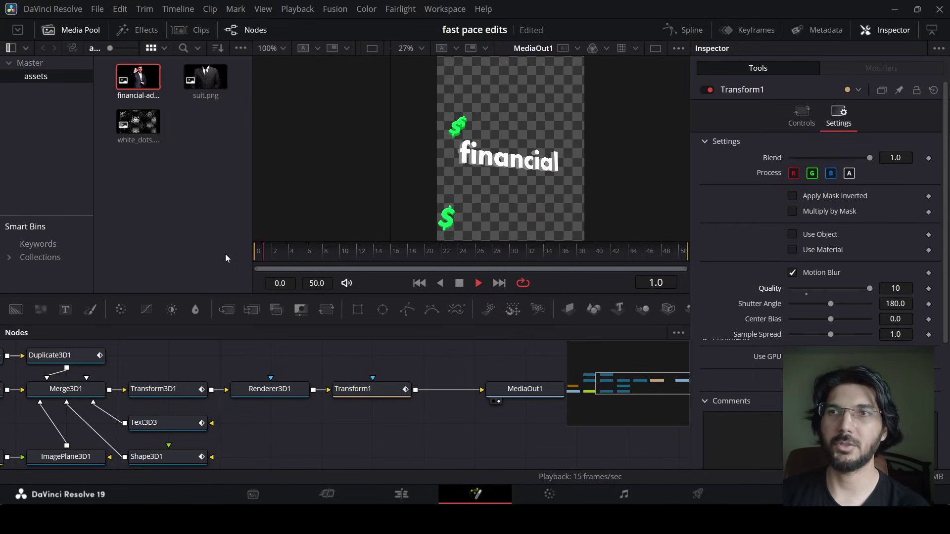
Step: Add a Merge node after the Transform node and connect the white_dots image as its foreground
left_click(366, 389)
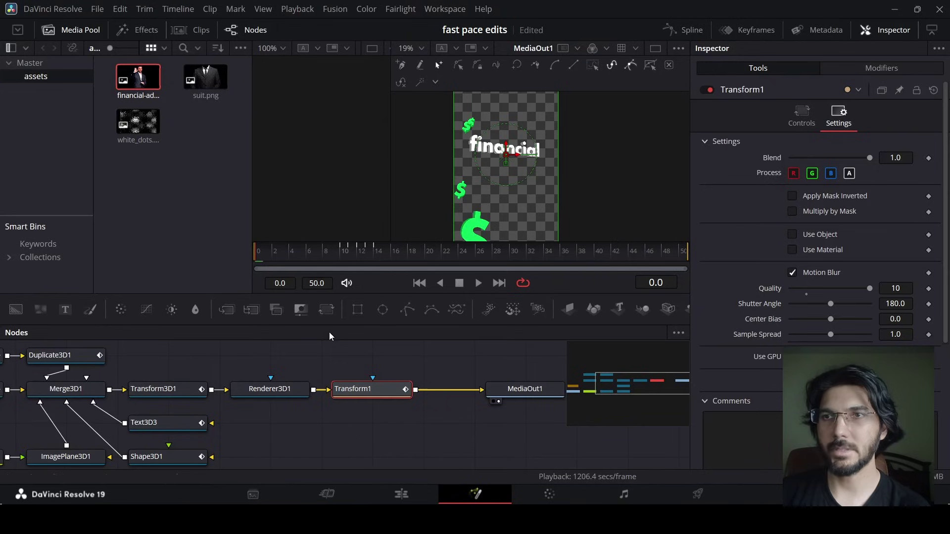
left_click(226, 310)
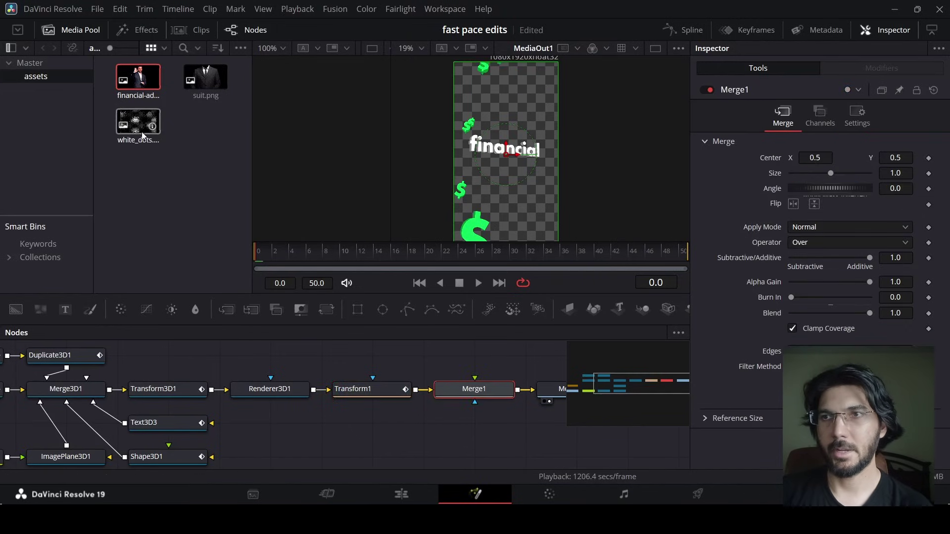
left_click_drag(138, 122, 491, 361)
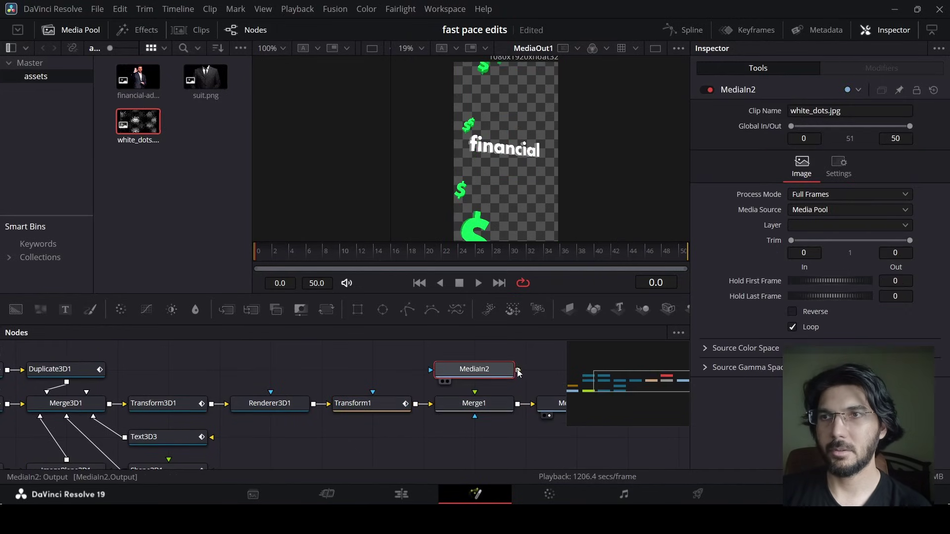
left_click_drag(518, 373, 503, 407)
left_click(503, 407)
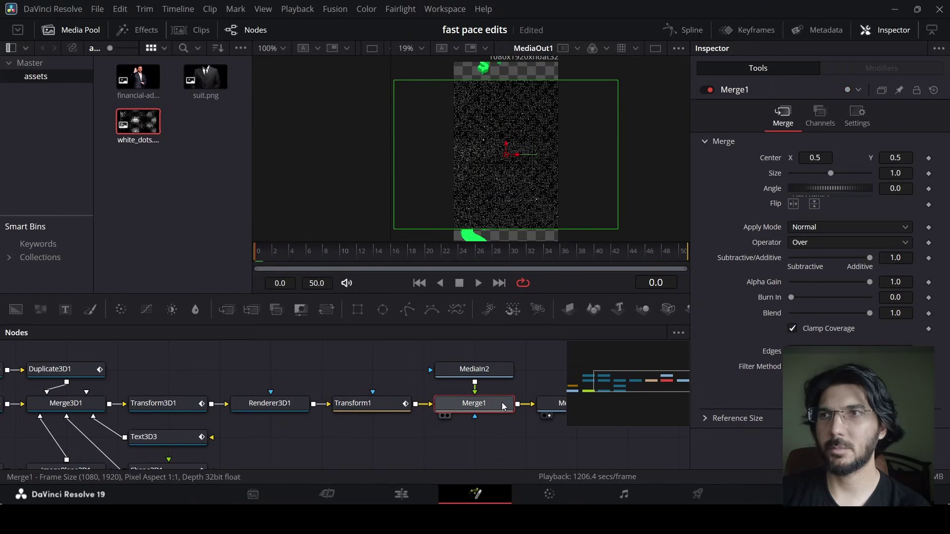
Step: Rotate the dots in the new Merge node by 90 degrees and set its operator to In
left_click(906, 191)
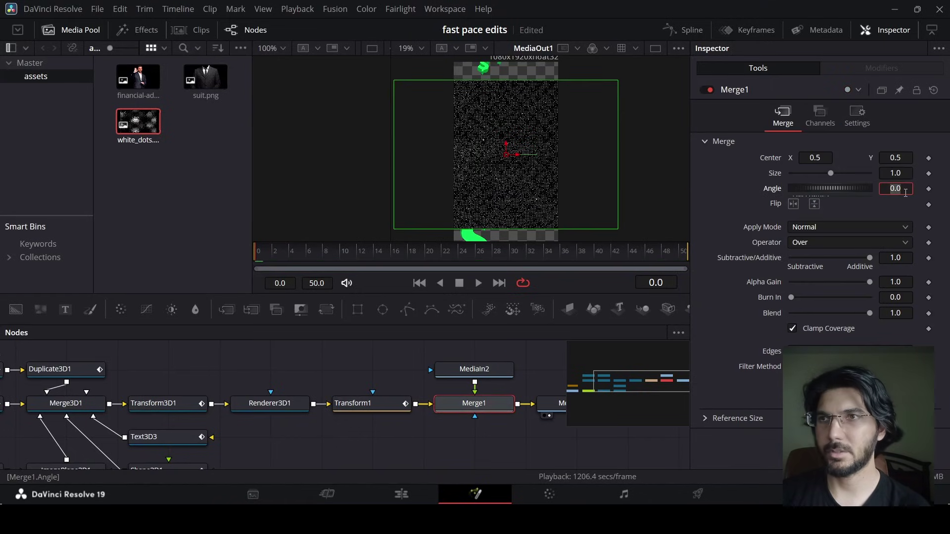
type("90")
key("Tab")
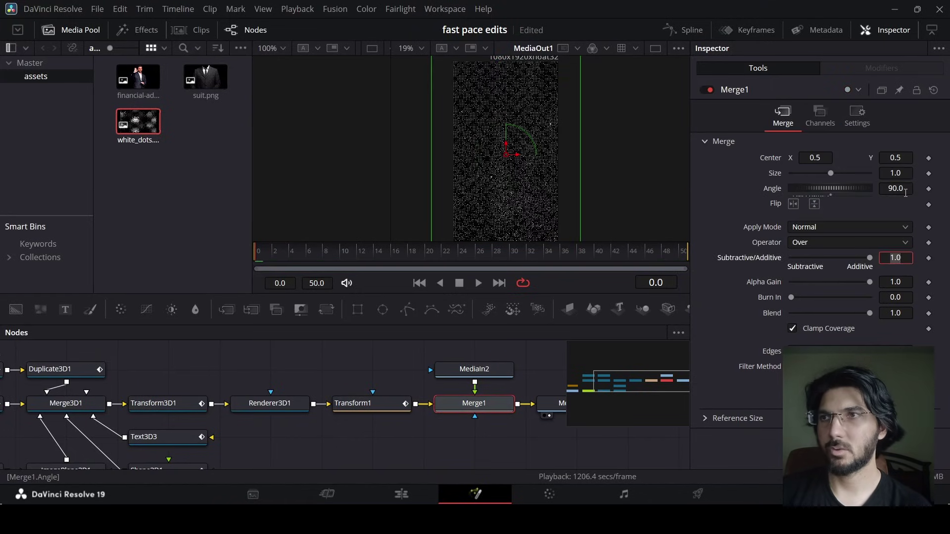
left_click(877, 242)
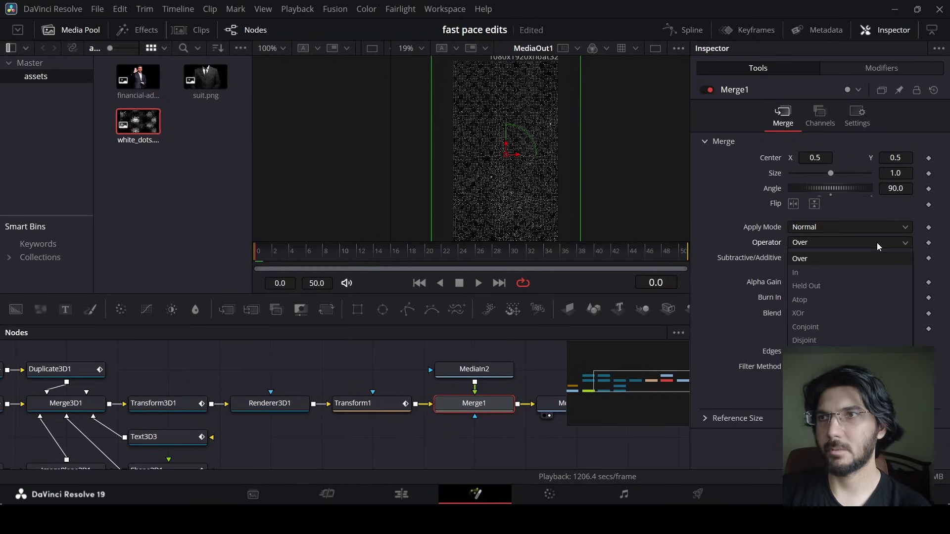
left_click(833, 272)
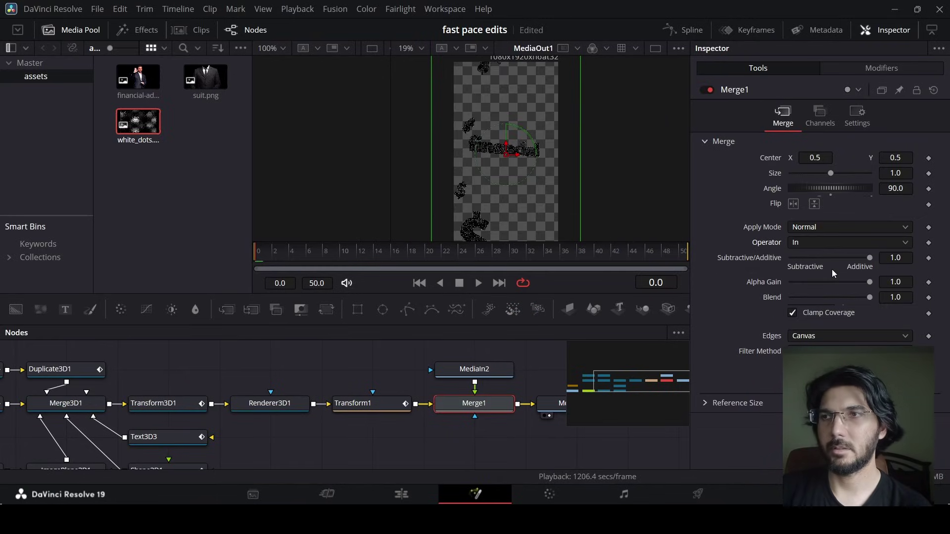
Step: Try blend values of 0.7 and 0.5 on the dots Merge node while inspecting the texture up close
left_click(909, 296)
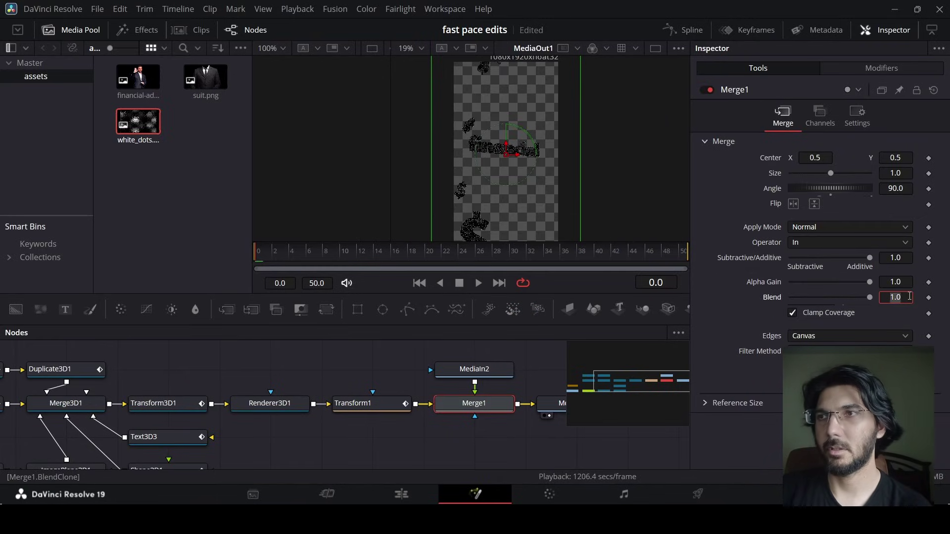
type("0.7")
key("Tab")
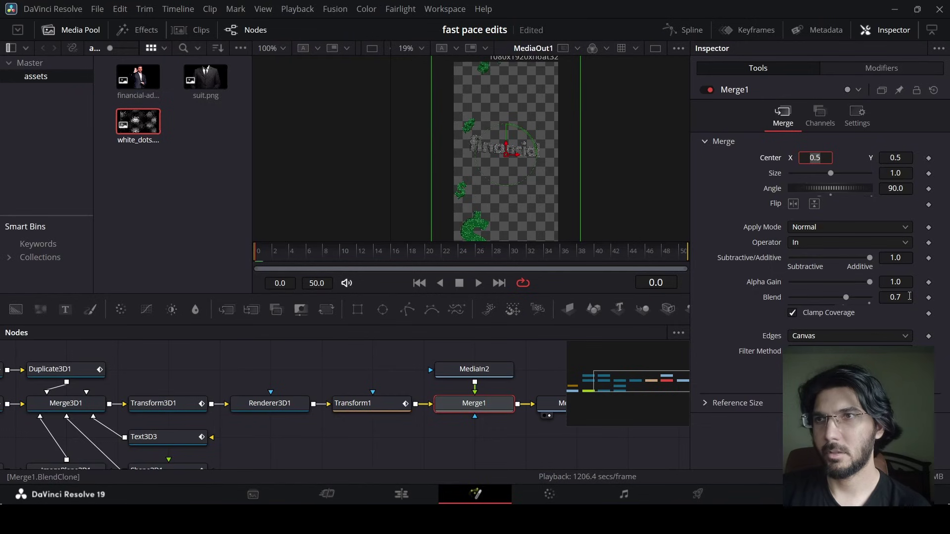
scroll(545, 158, "up", 2)
scroll(548, 159, "down", 1)
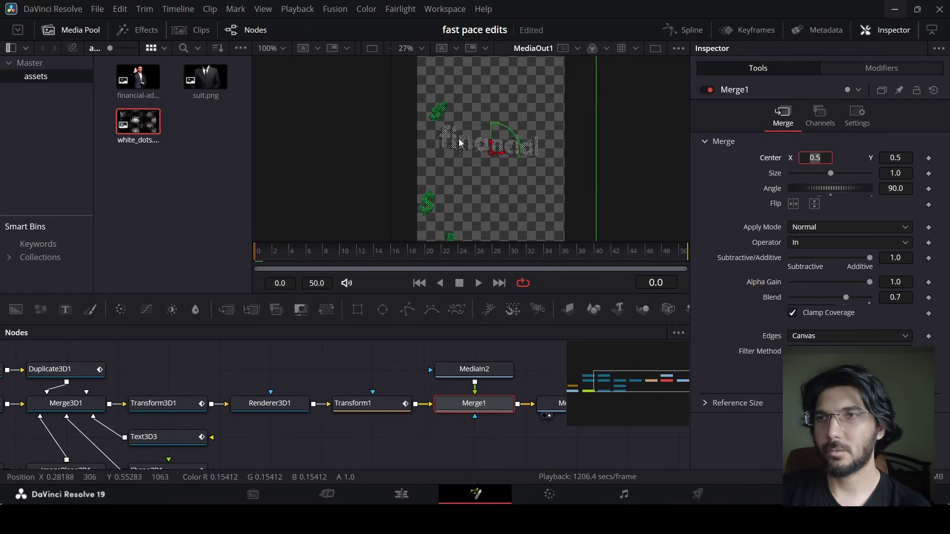
scroll(459, 142, "up", 3)
left_click(907, 298)
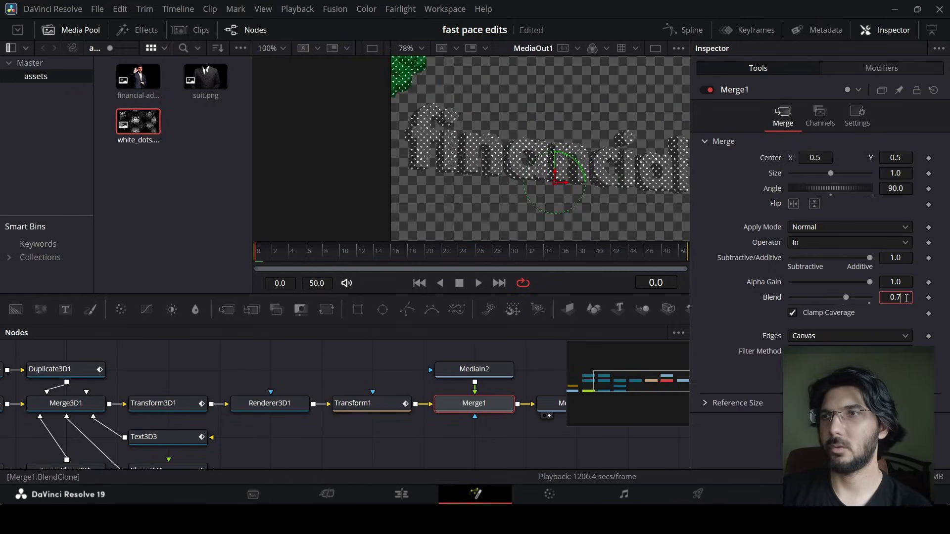
type("0.5")
key("Tab")
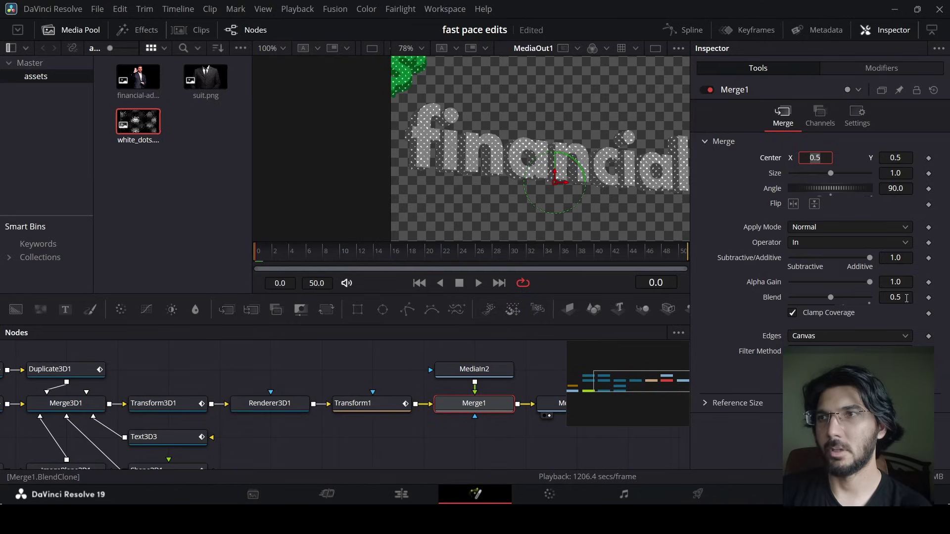
Step: Set the dots Merge node's blend to 0.6 and fit the frame in the viewer
left_click(907, 298)
type("0.6")
key("Tab")
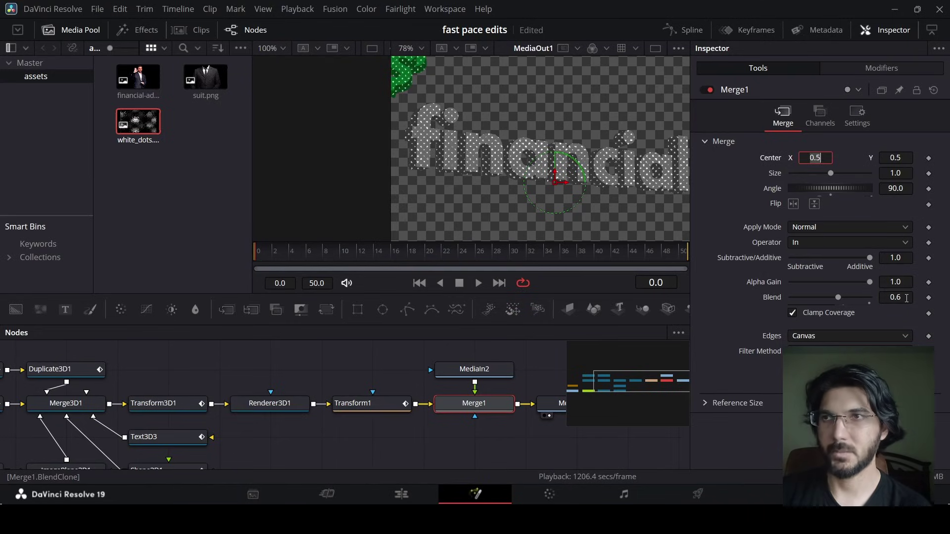
key("ctrl+f")
Step: Keyframe the dots Merge node's blend at 0.6 on frames 21 and 23
mouse_move(421, 262)
left_mouse_down()
mouse_move(444, 258)
mouse_move(434, 259)
left_mouse_up()
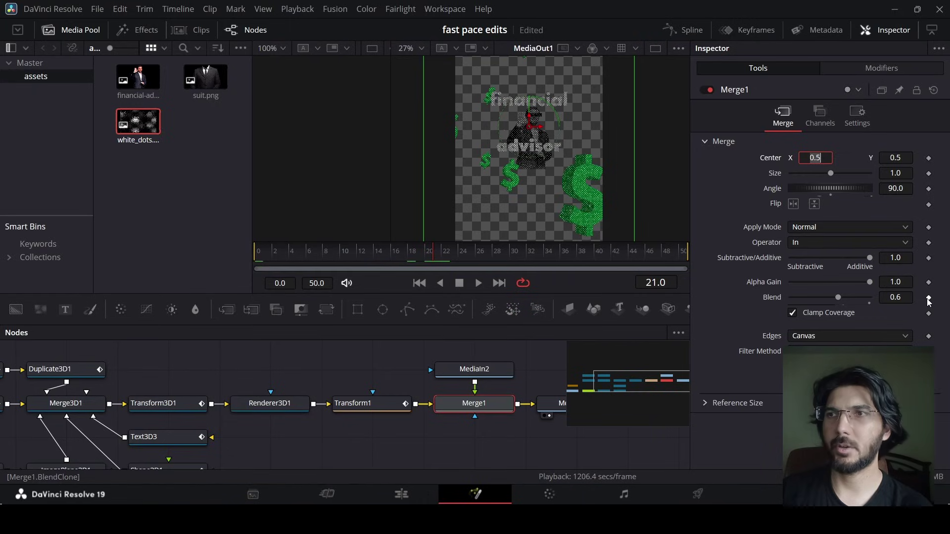
left_click(928, 298)
left_click(444, 257)
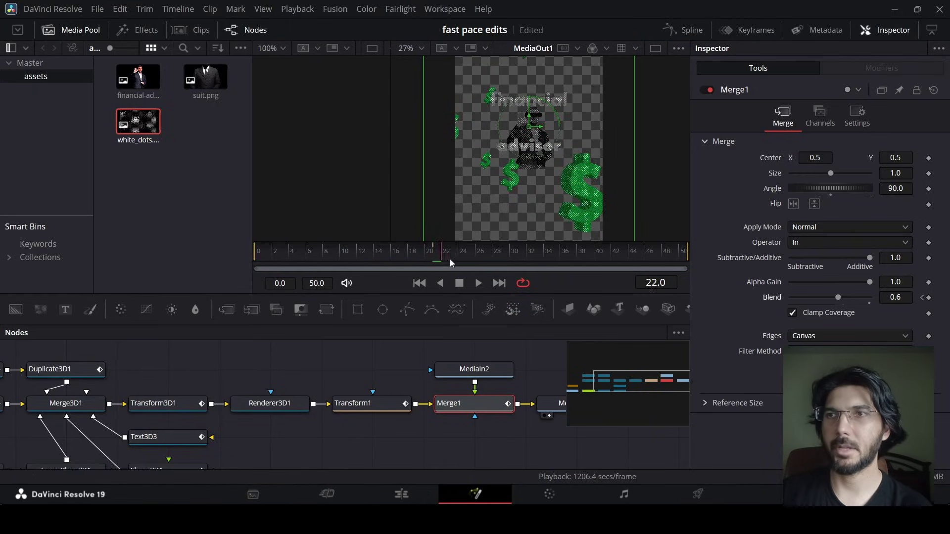
left_click_drag(450, 259, 458, 260)
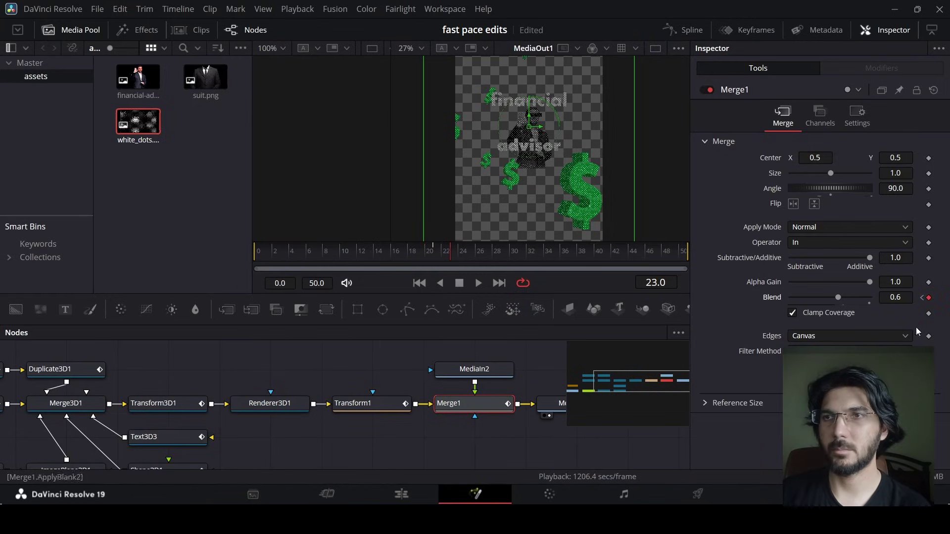
Step: Keyframe the dots Merge node's blend at 0.0 on frames 20 and 24
left_click_drag(428, 260, 427, 259)
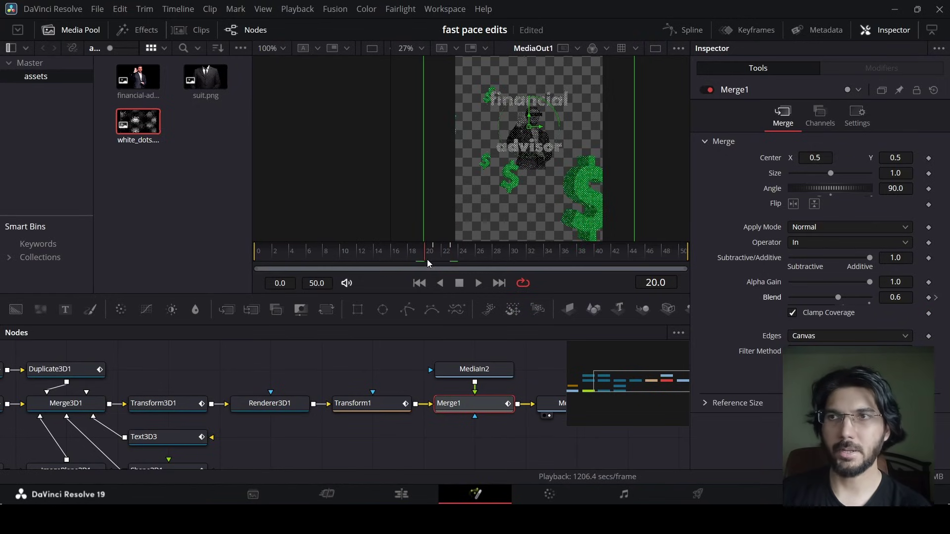
left_click_drag(839, 299, 779, 301)
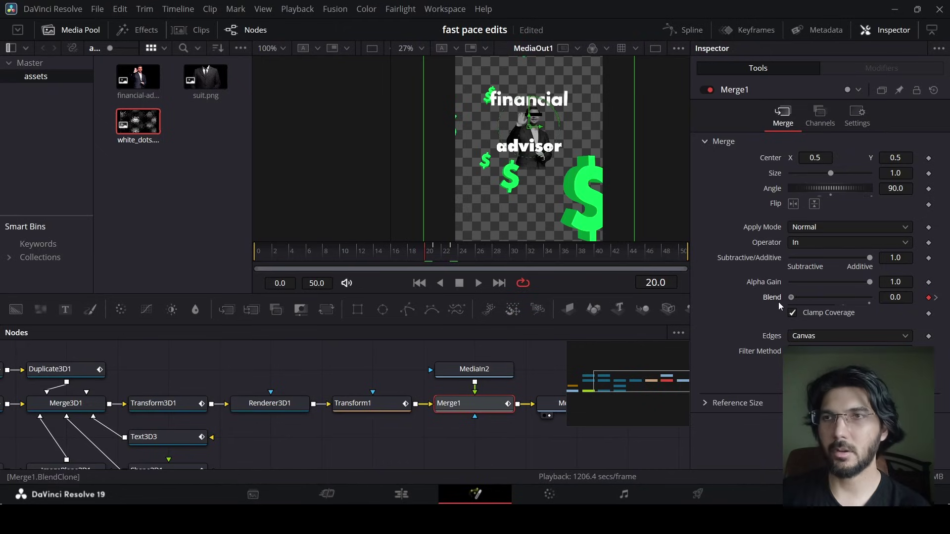
left_click(464, 255)
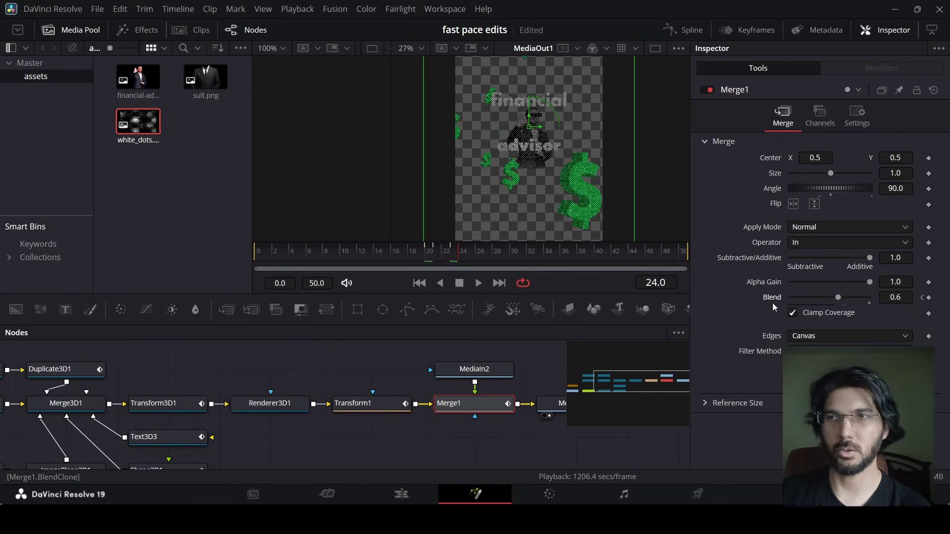
left_click_drag(839, 299, 771, 303)
Step: Play back the dot-texture flash from frame 19, stop, and return to frame 0
left_click(478, 282)
left_click(422, 253)
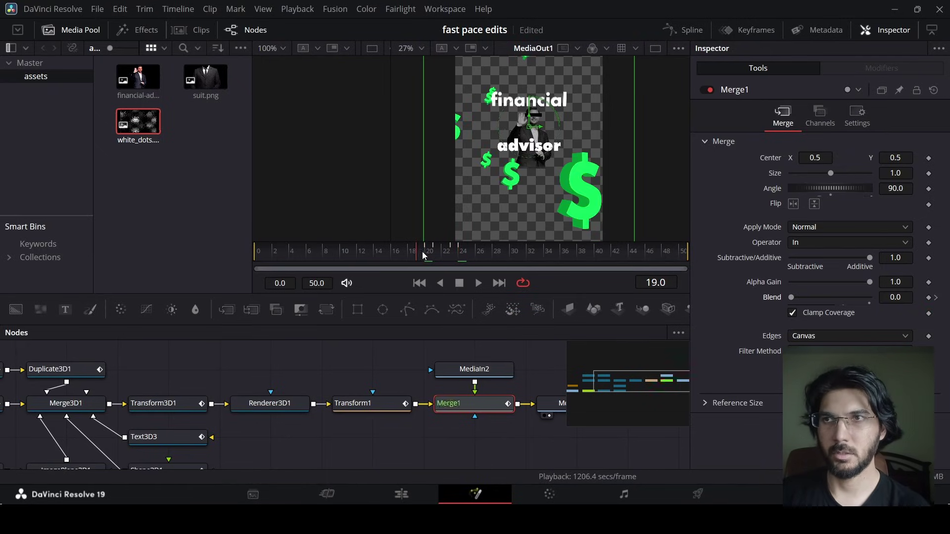
left_click(407, 368)
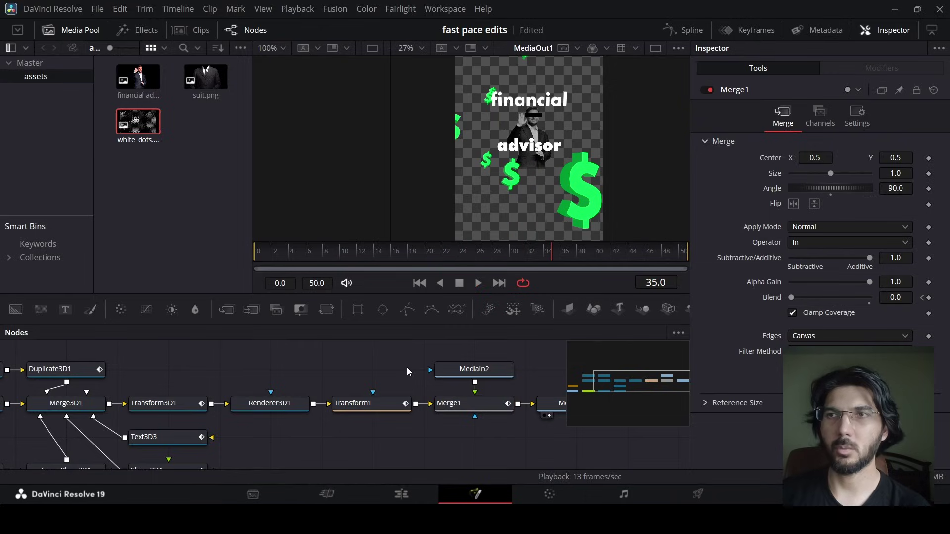
left_click(400, 254)
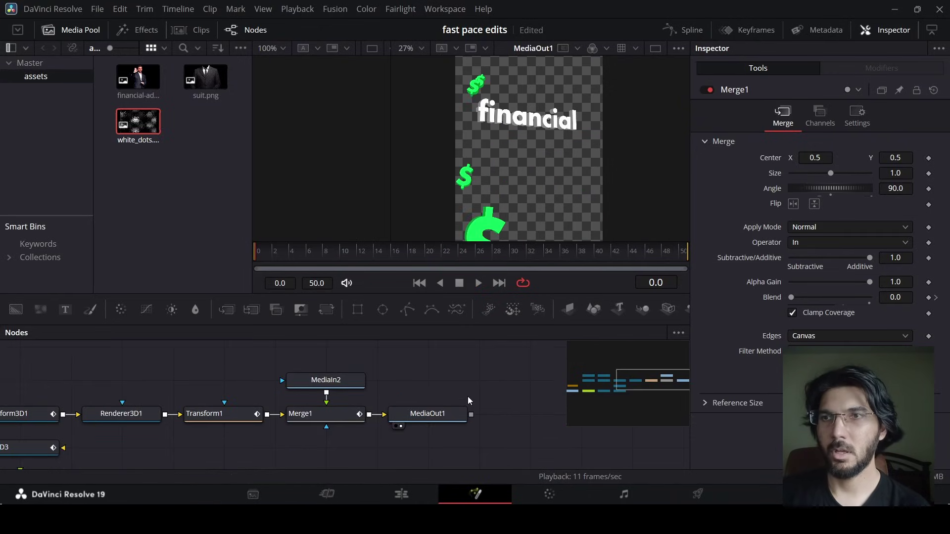
Step: Make room before MediaOut1, add a Background node masked by an Ellipse, and merge it over the dots Merge output
left_click(544, 424)
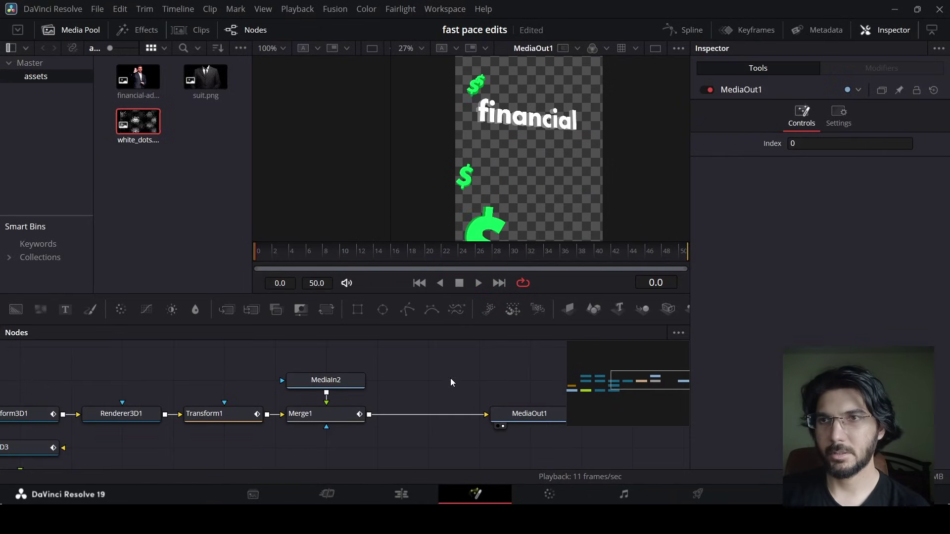
left_click_drag(14, 310, 413, 380)
left_click_drag(383, 310, 424, 358)
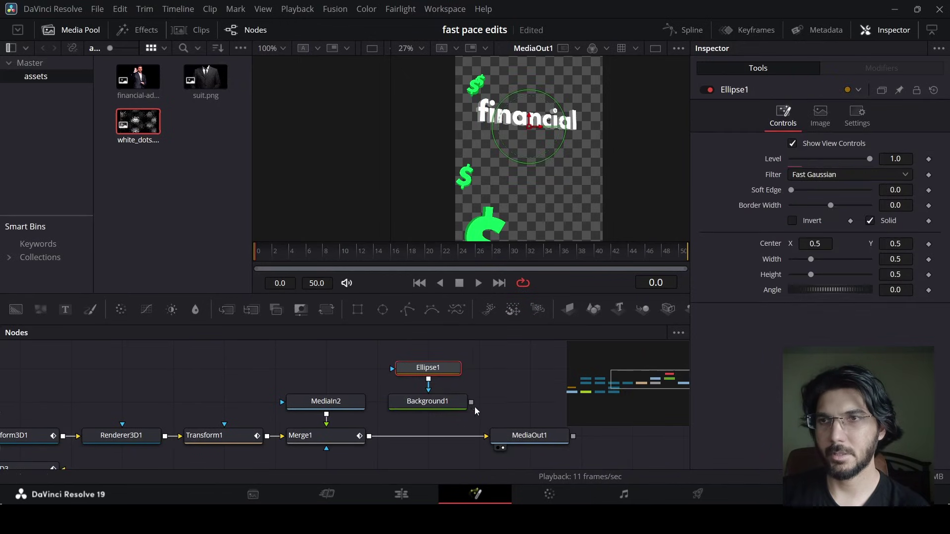
left_click_drag(472, 403, 365, 435)
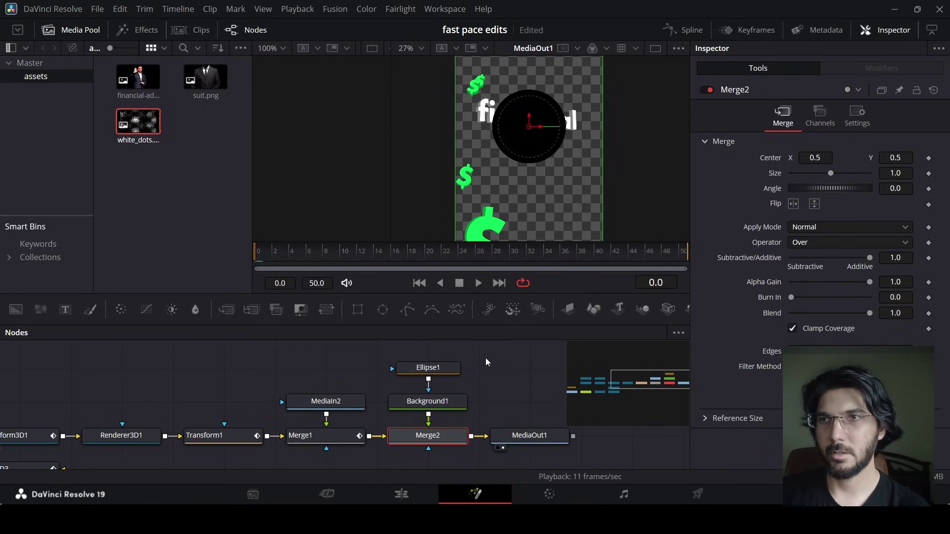
Step: On frame 20, link the Ellipse mask's width to its Height with an expression
left_click(449, 370)
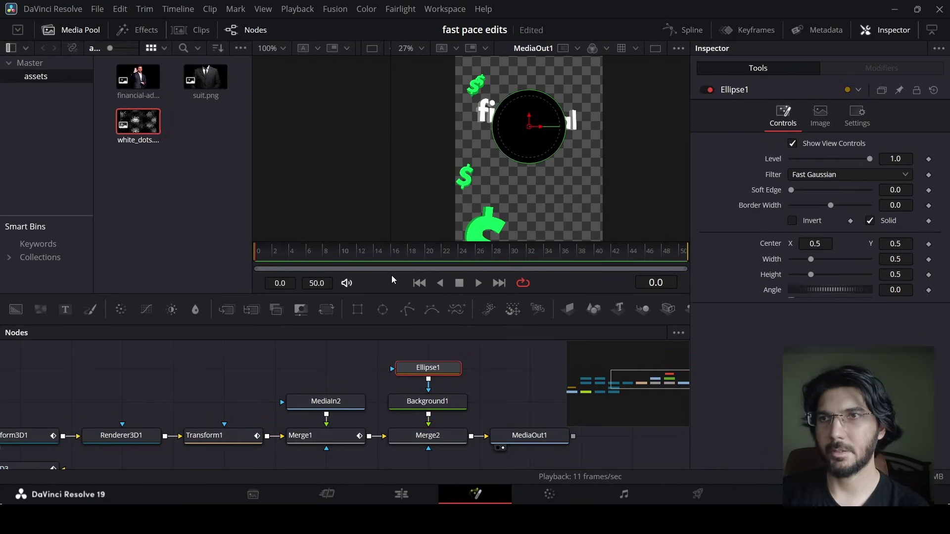
left_click_drag(369, 258, 428, 266)
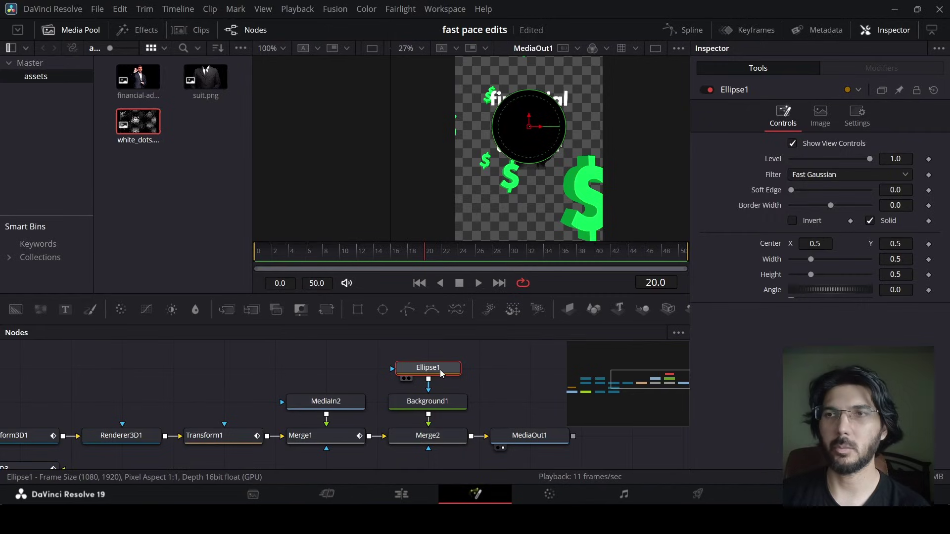
right_click(772, 259)
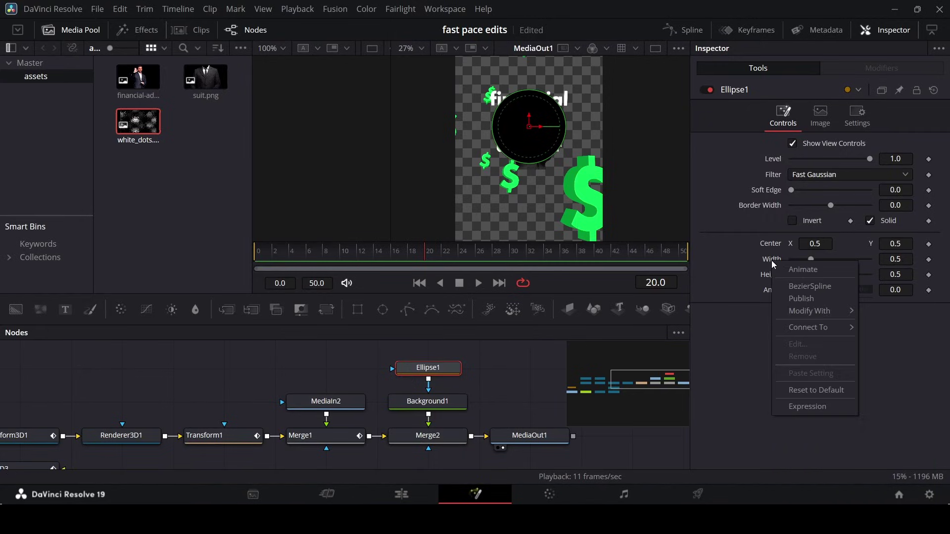
left_click(802, 408)
left_click_drag(794, 275, 771, 291)
Step: Set the Ellipse mask's height to 0 and keyframe it on frame 20
left_click(911, 288)
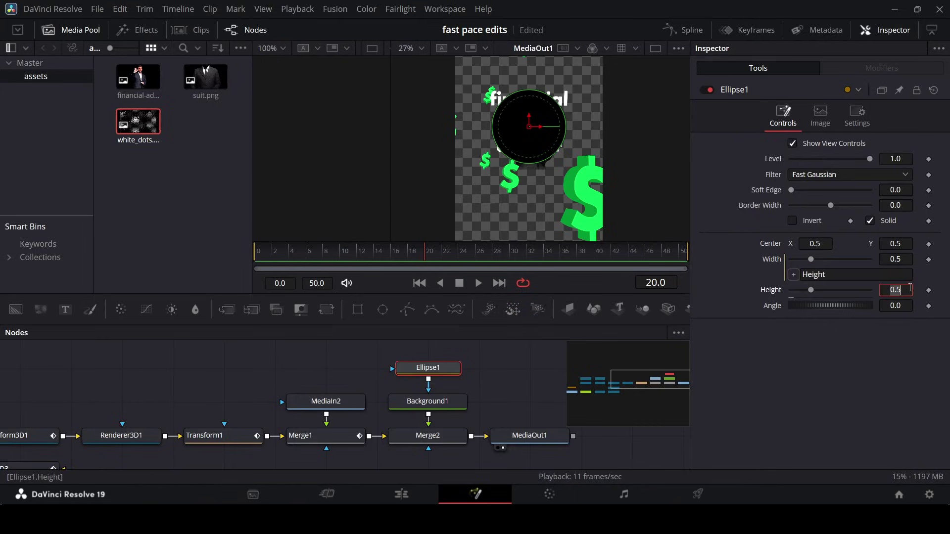
type("0")
key("Tab")
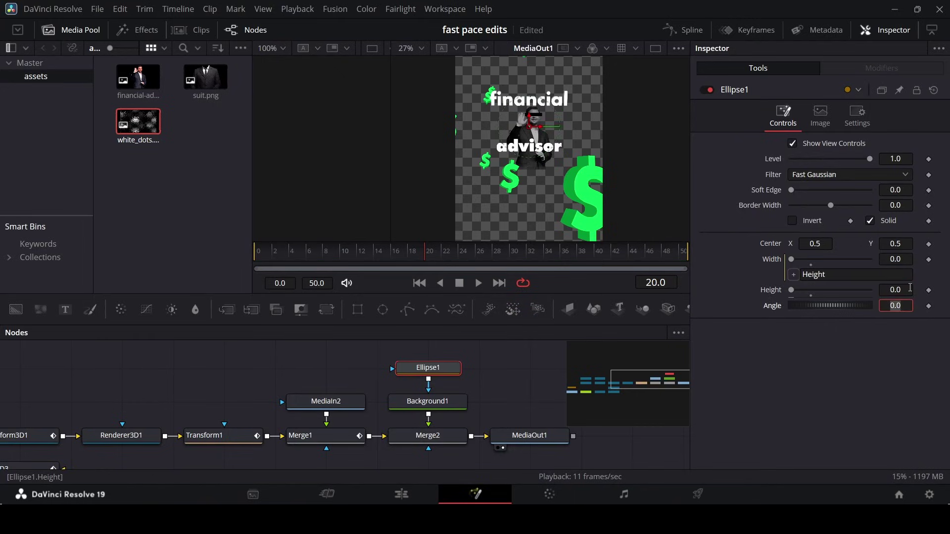
left_click(935, 293)
left_click(930, 292)
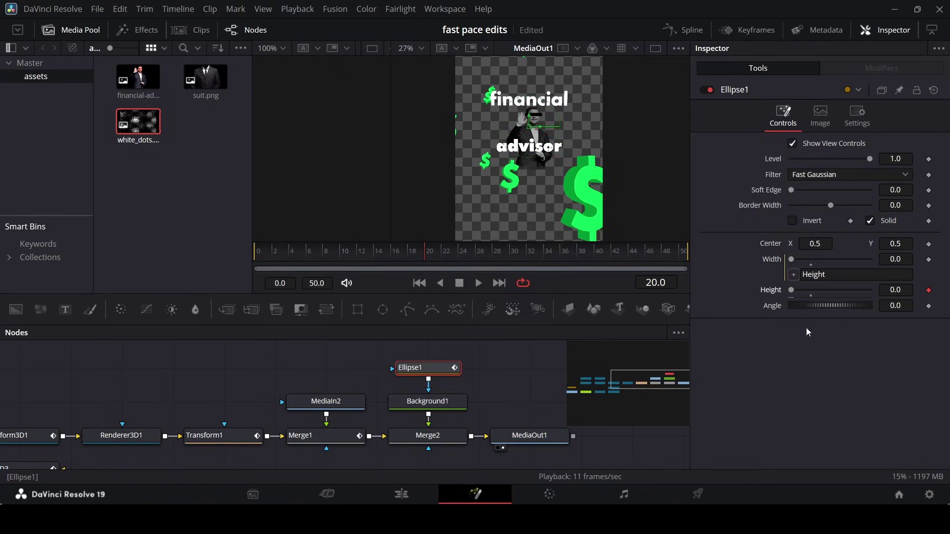
Step: Keyframe the Ellipse mask's height at 0.2 on frame 21
key("Right")
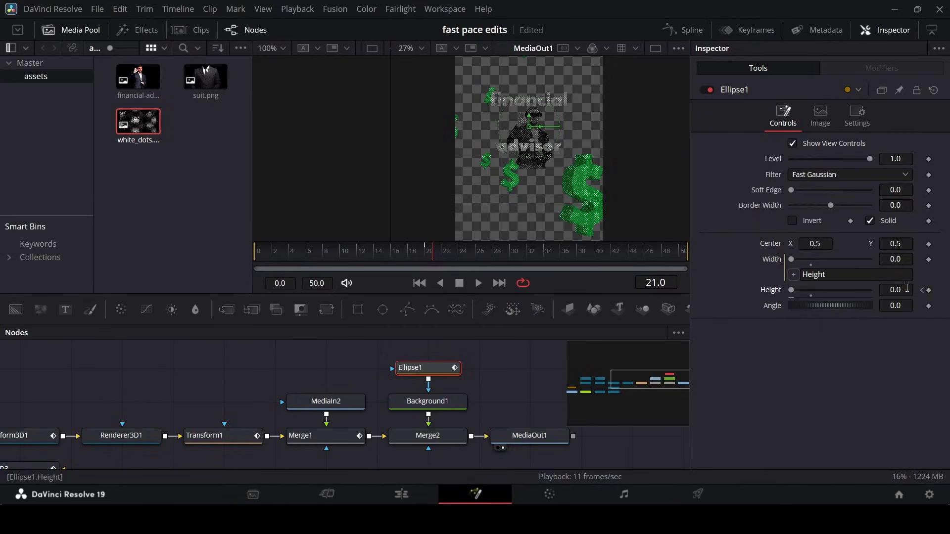
left_click(907, 290)
type("2")
key("Tab")
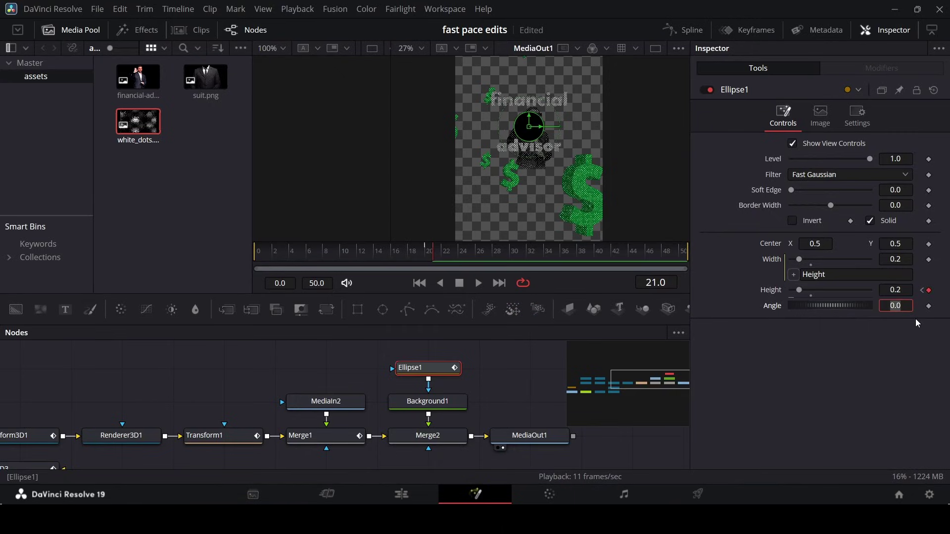
Step: Keyframe the Ellipse mask's height at 2.0 on frame 32
left_click_drag(470, 259, 535, 262)
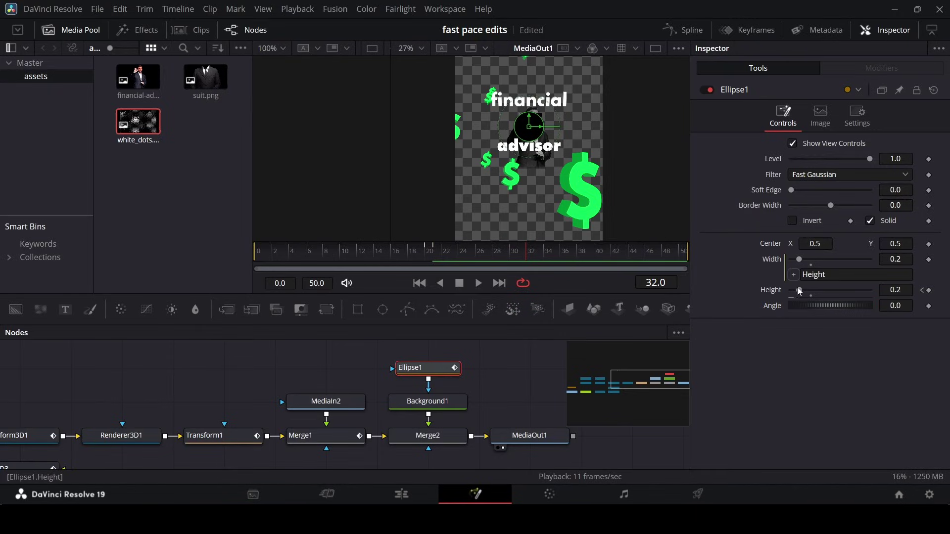
left_click_drag(799, 291, 886, 293)
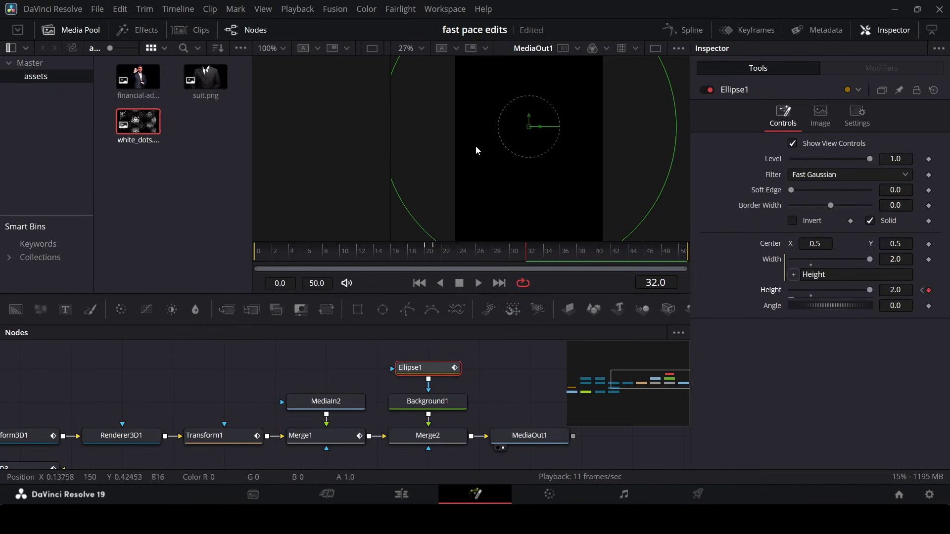
scroll(521, 149, "down", 3)
scroll(543, 142, "up", 2)
scroll(518, 139, "up", 2)
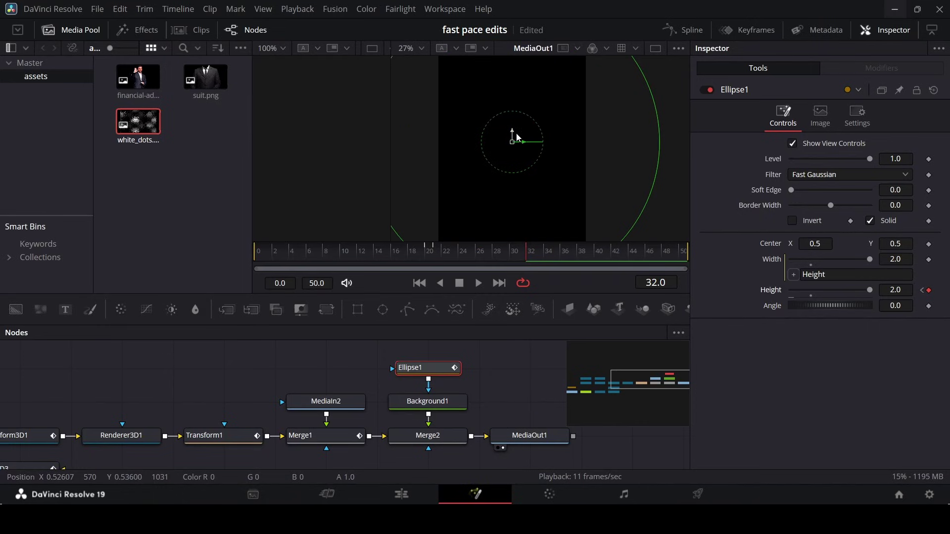
Step: Set the Ellipse mask's soft edge to 0.05 and border width to 0.2, and play back the circle animation
left_click(440, 253)
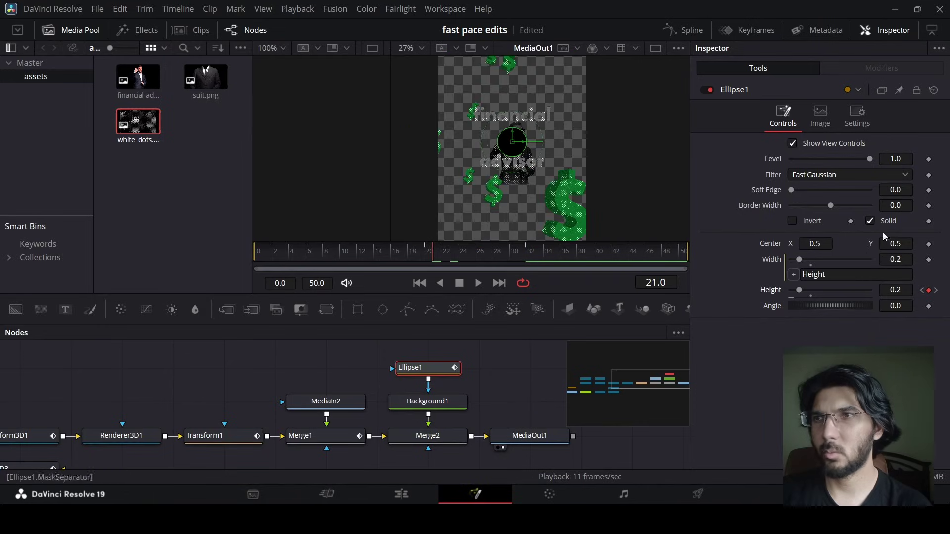
left_click(910, 190)
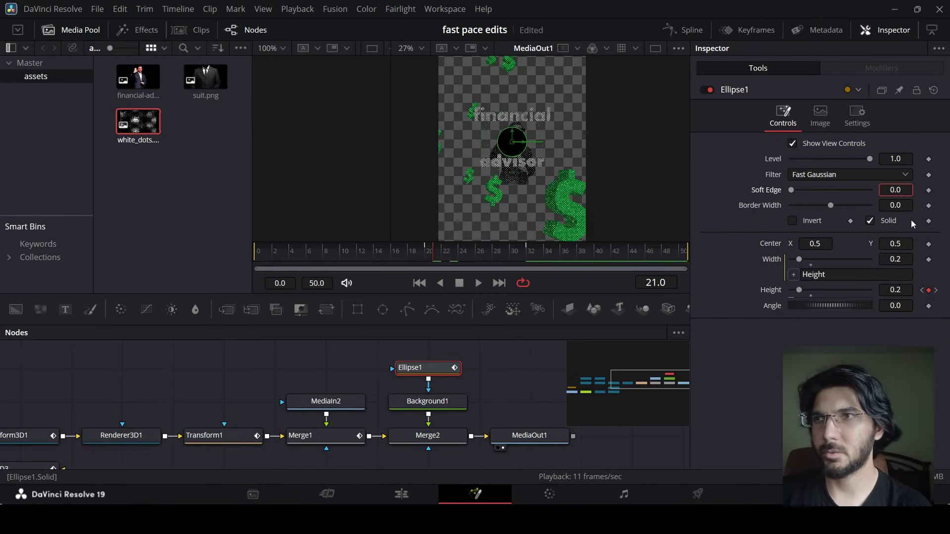
type("5")
key("Return")
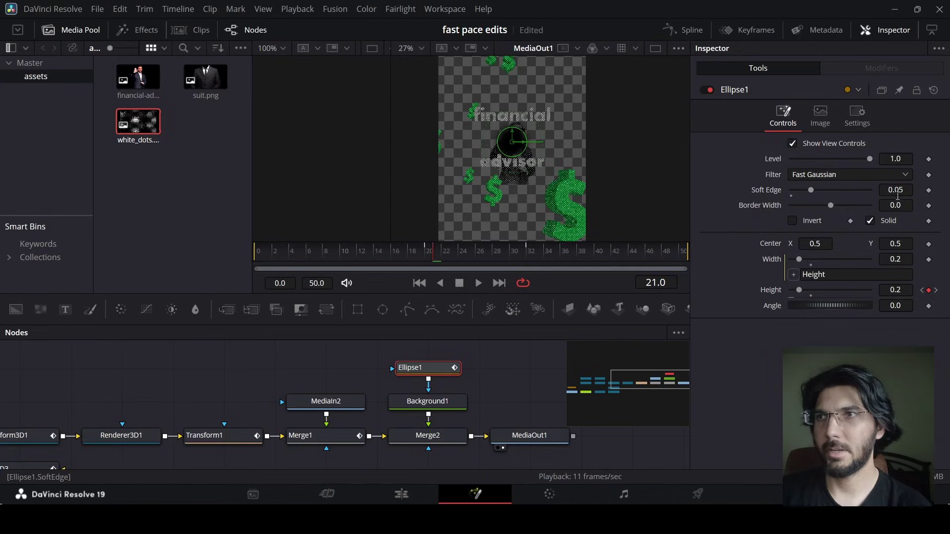
left_click_drag(830, 206, 889, 208)
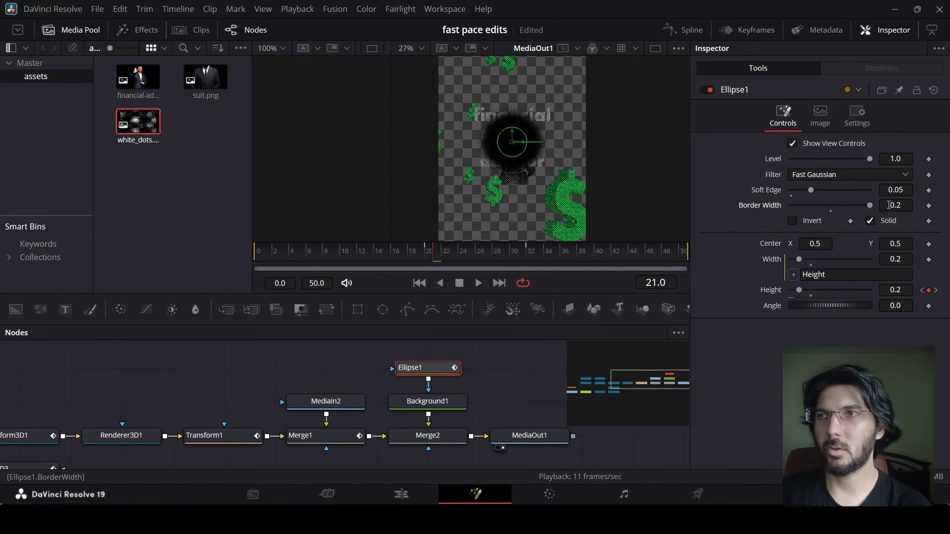
left_click(401, 252)
left_click(493, 404)
key("space")
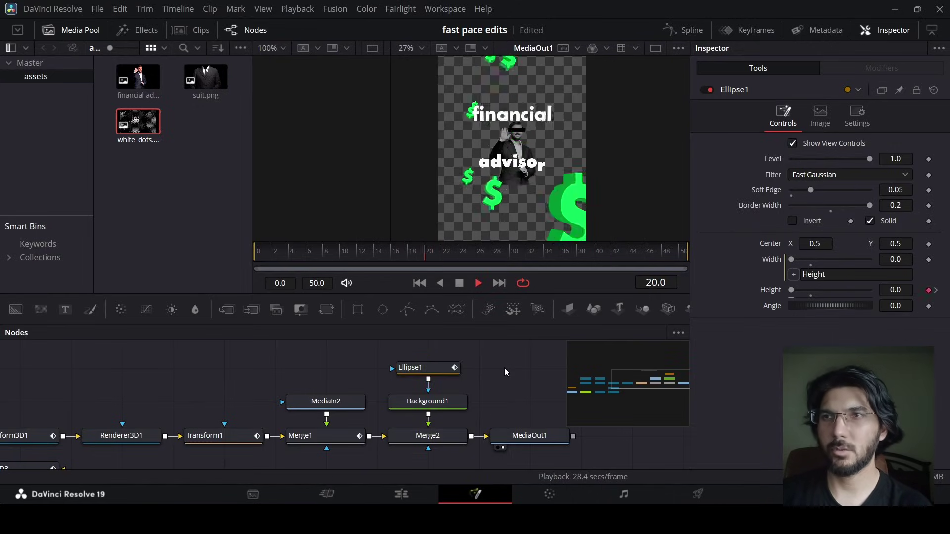
Step: Keyframe the circle Background's color as black on frame 22 and white on frame 23, and preview the change
left_click_drag(405, 246, 447, 259)
left_click(462, 403)
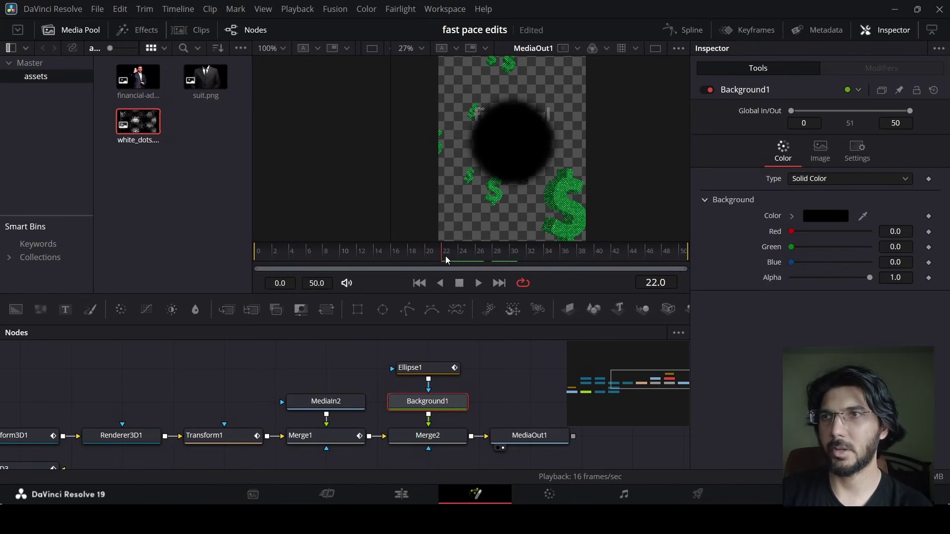
left_click(929, 216)
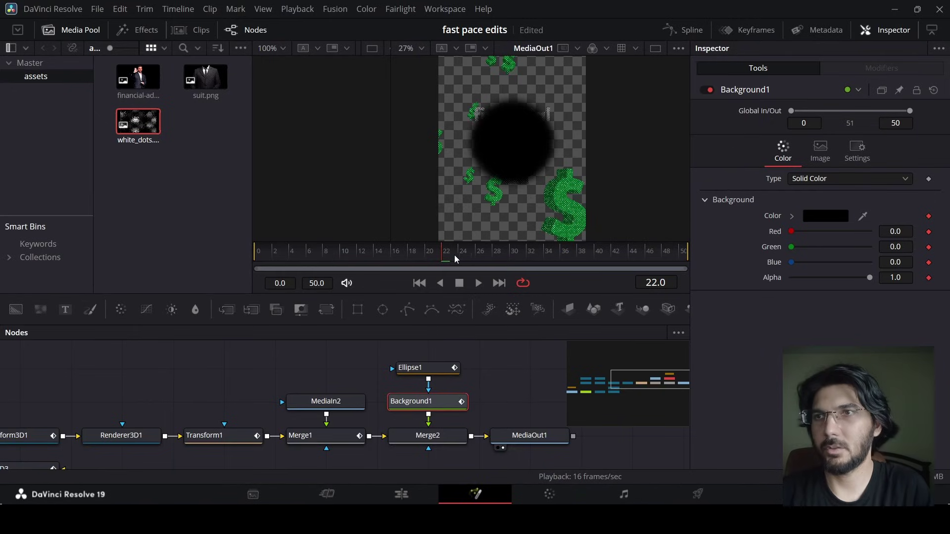
left_click_drag(448, 262, 456, 261)
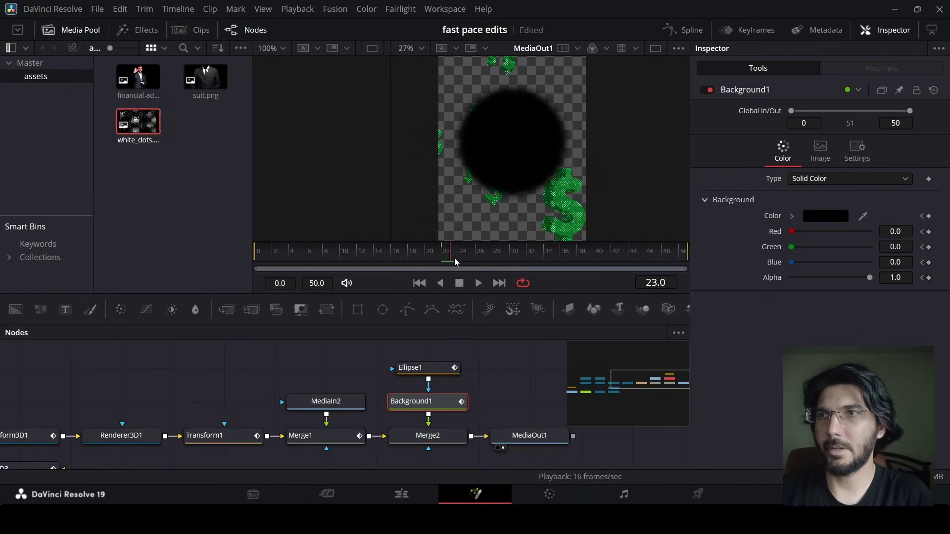
left_click(791, 217)
left_click_drag(810, 245, 782, 226)
left_click(792, 217)
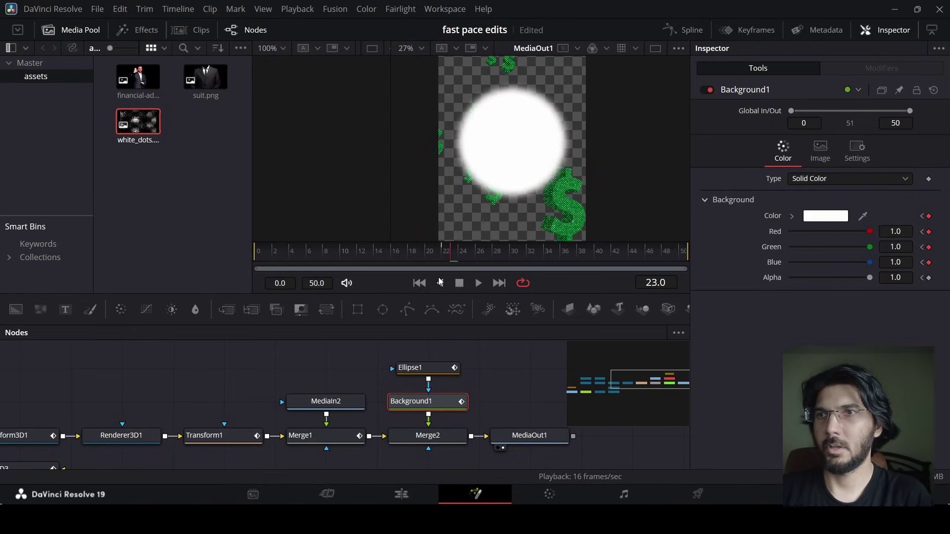
left_click(399, 258)
key("space")
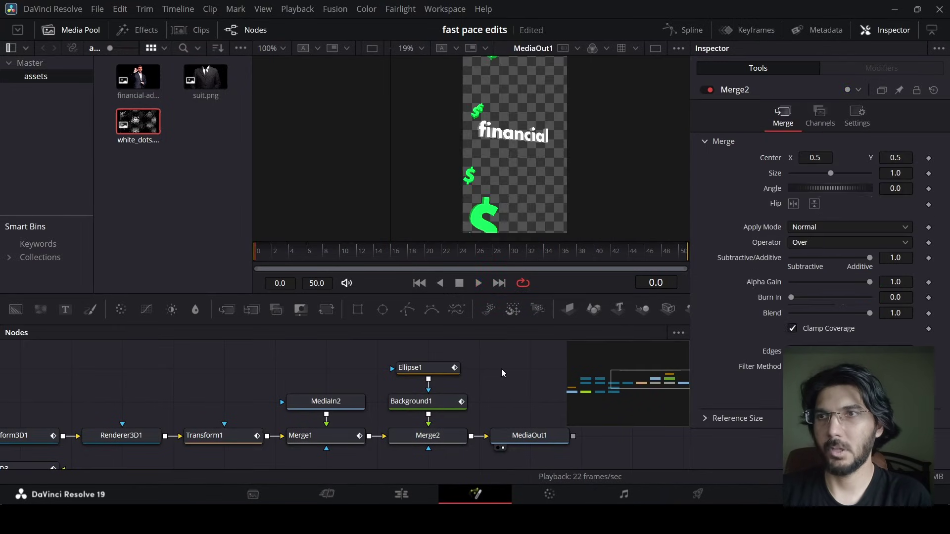
Step: Make room before MediaOut1 and insert a MultiMerge node between Merge2 and MediaOut1
left_click_drag(626, 393, 693, 383)
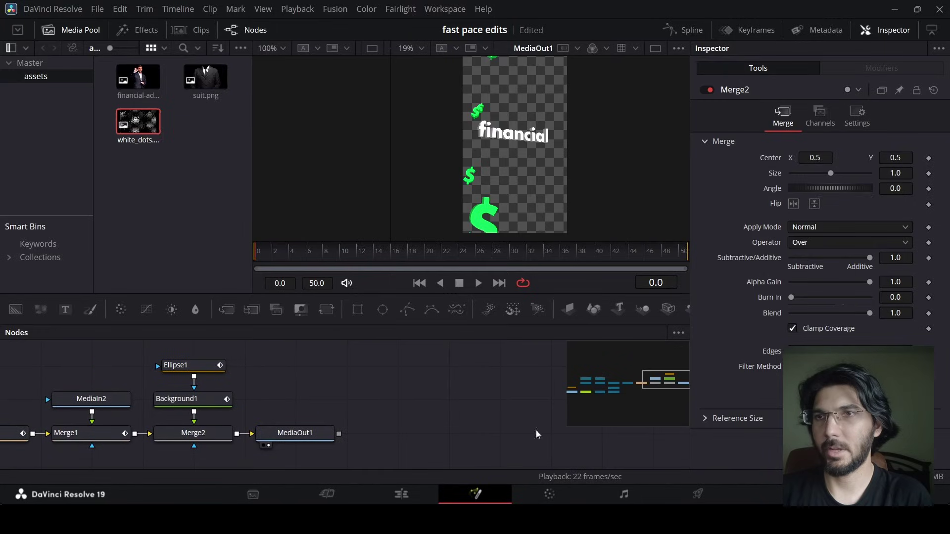
left_click_drag(286, 444, 542, 443)
left_click(195, 440)
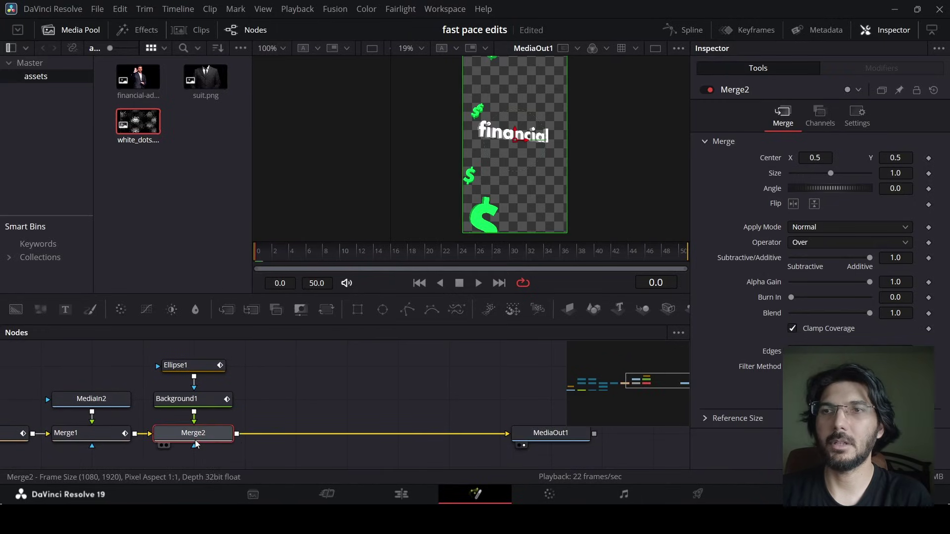
left_click(256, 313)
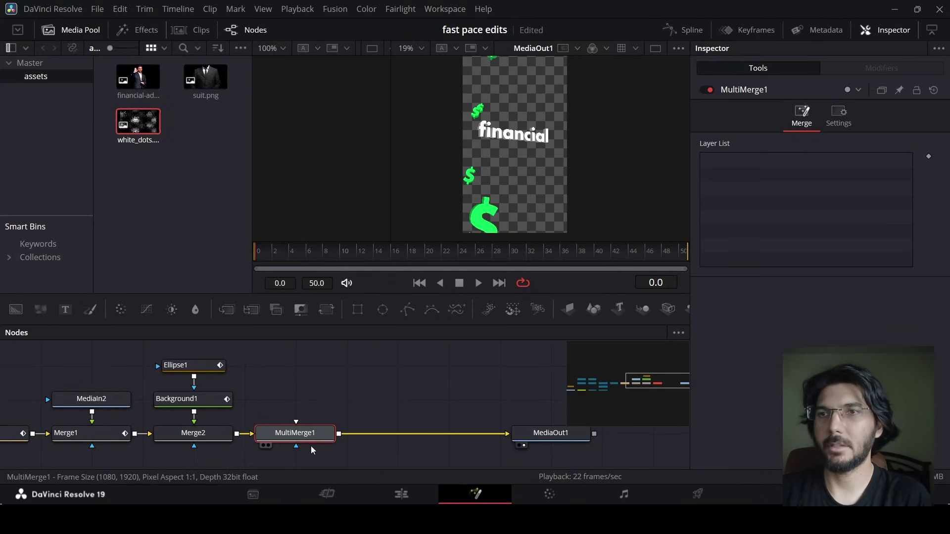
left_click_drag(311, 446, 385, 442)
left_click(393, 399)
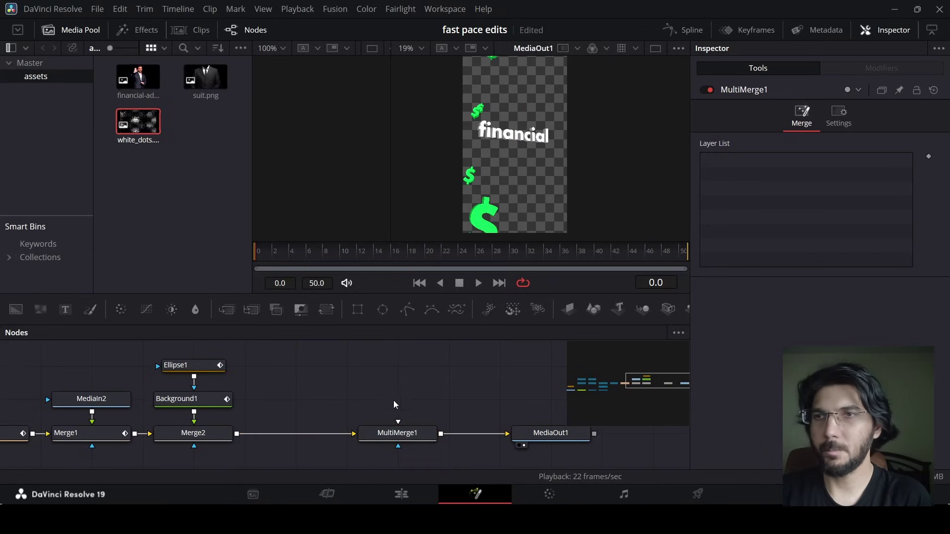
Step: Add a Text node feeding the MultiMerge and, with the playhead on frame 26, enter the text "are"
left_click_drag(61, 311, 390, 438)
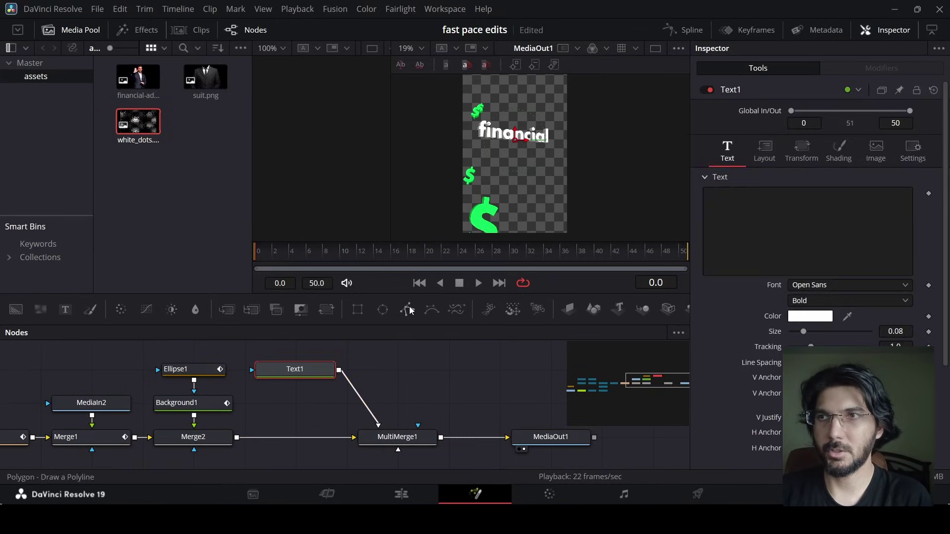
left_click_drag(417, 252, 498, 261)
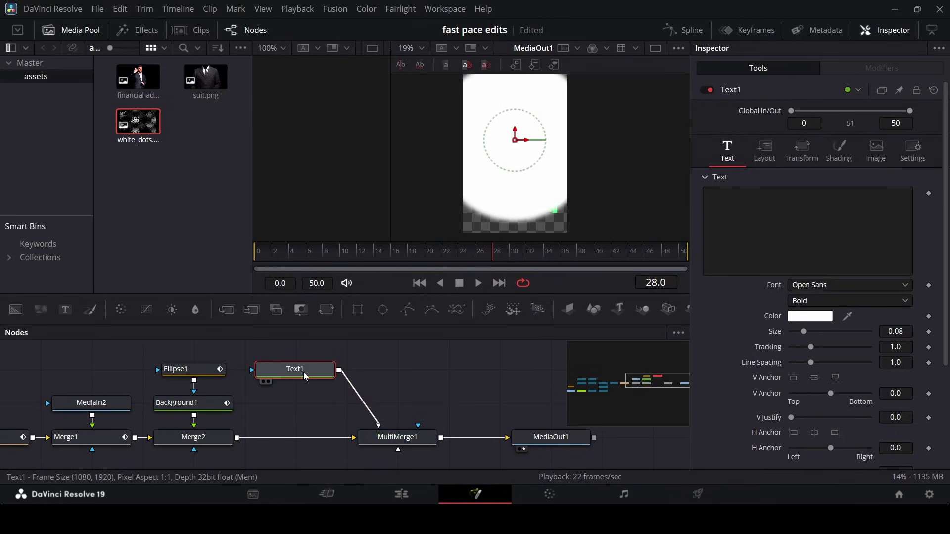
left_click_drag(492, 257, 477, 266)
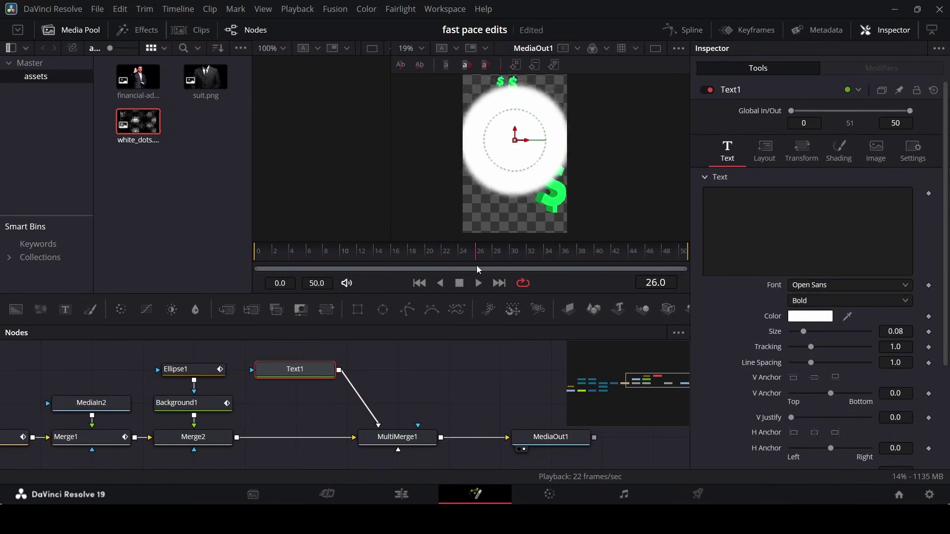
left_click(743, 249)
type("a")
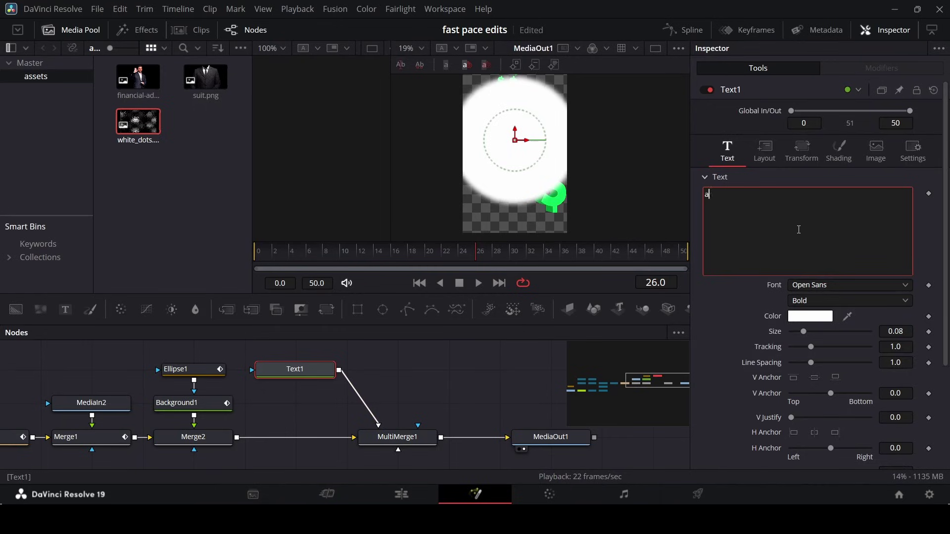
type("re")
Step: Set the "are" text's color to #1d1d1d
left_click(810, 317)
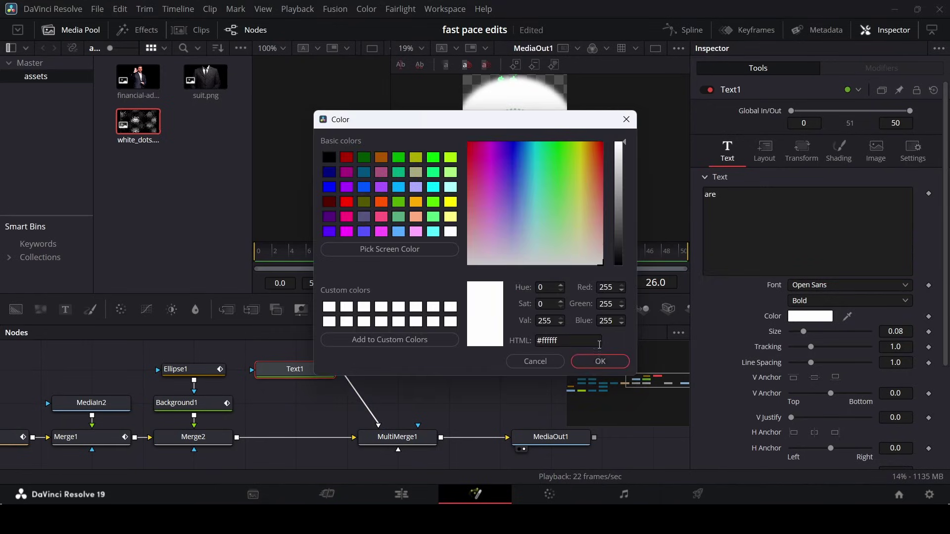
left_click_drag(581, 341, 502, 343)
type("#1d1d1d")
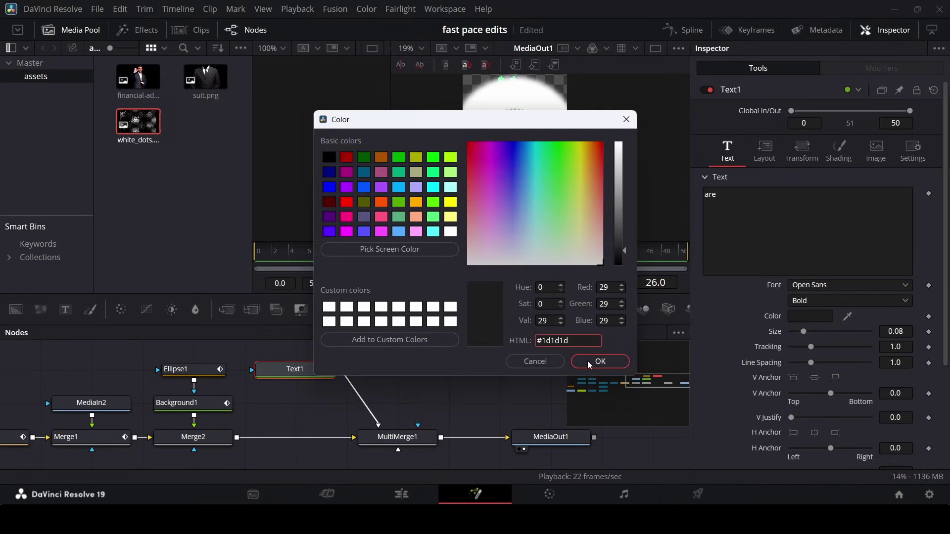
left_click(589, 361)
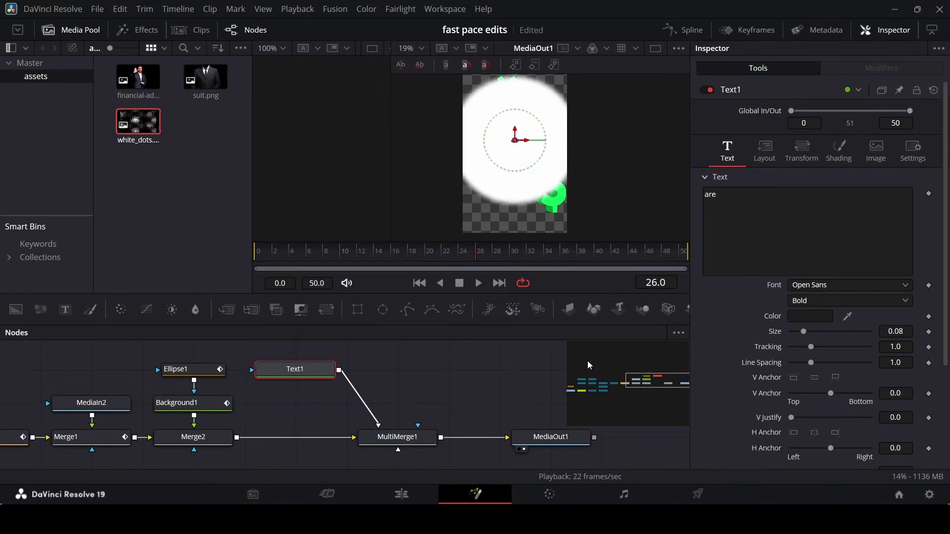
Step: Set the "are" text's font to Futura-Bold and its size to 0.15
left_click(855, 290)
type("futura")
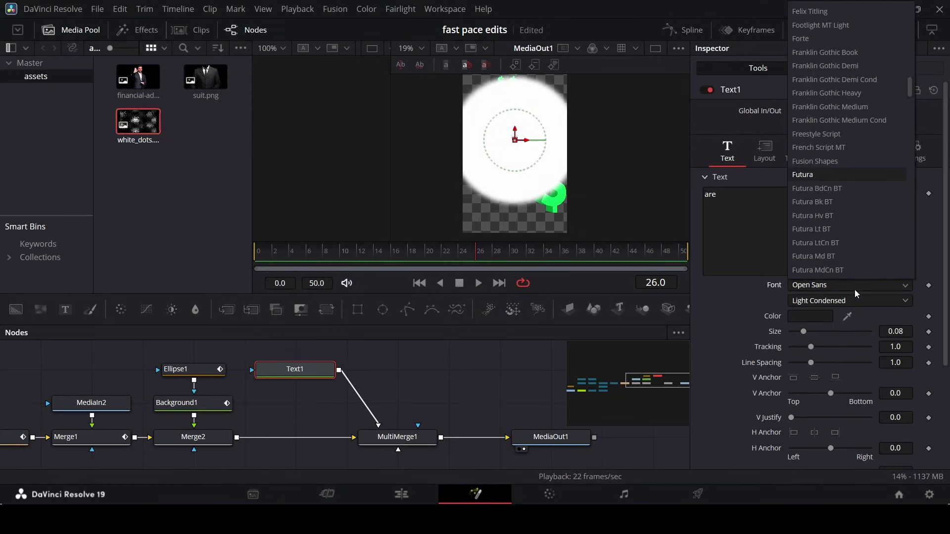
key("Down")
key("Down")
key("Down")
key("Down")
key("Down")
key("Down")
key("Down")
key("Down")
key("Down")
key("Return")
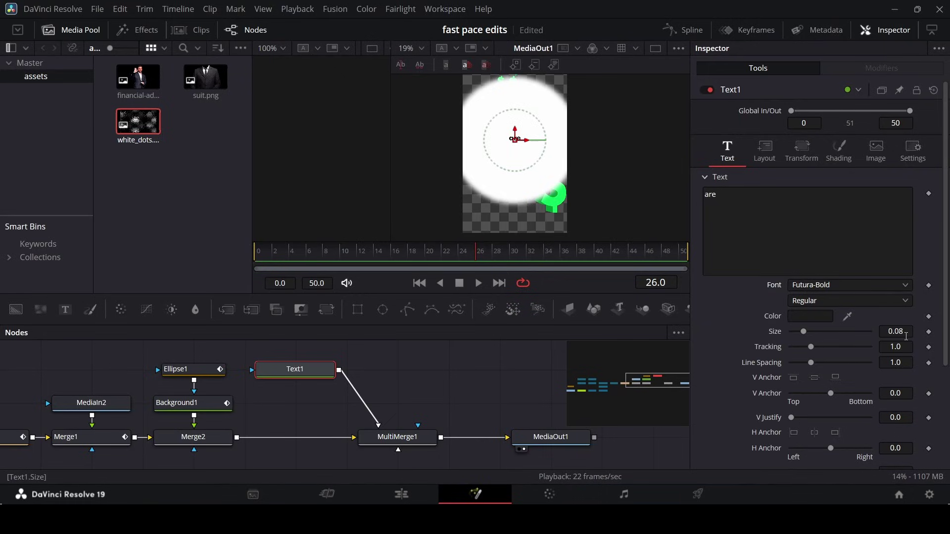
key("BackSpace")
type("15")
key("Tab")
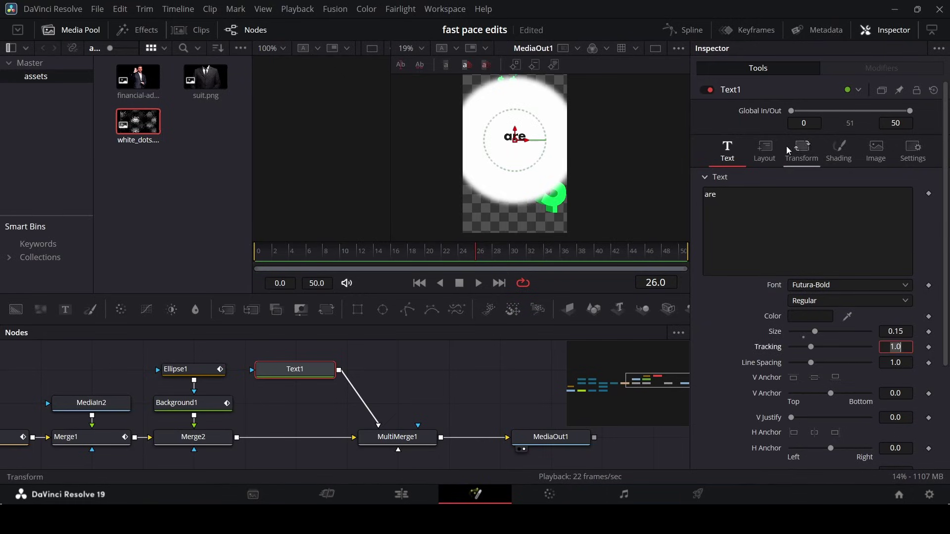
Step: Position the "are" text's layout center at X 0.25 and Y 0.7
left_click(766, 150)
left_click(828, 211)
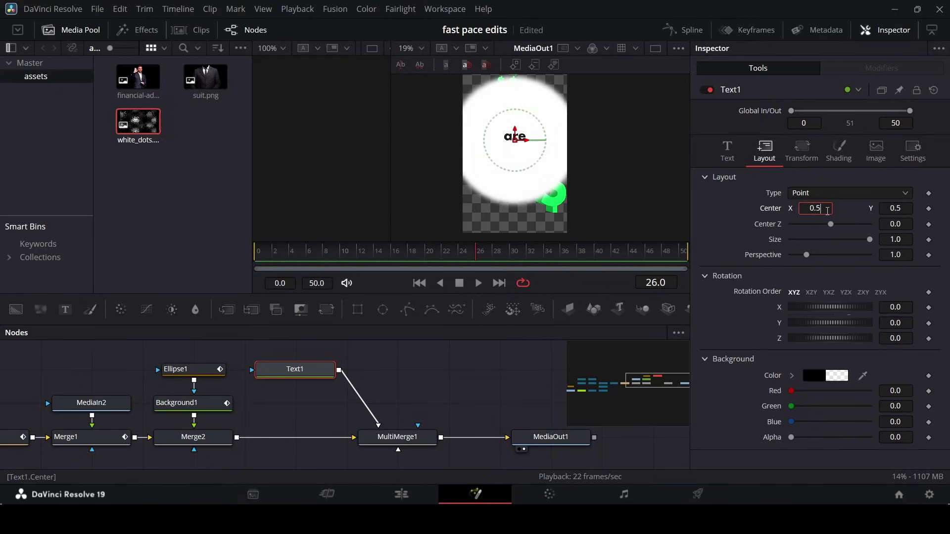
type("25")
key("Tab")
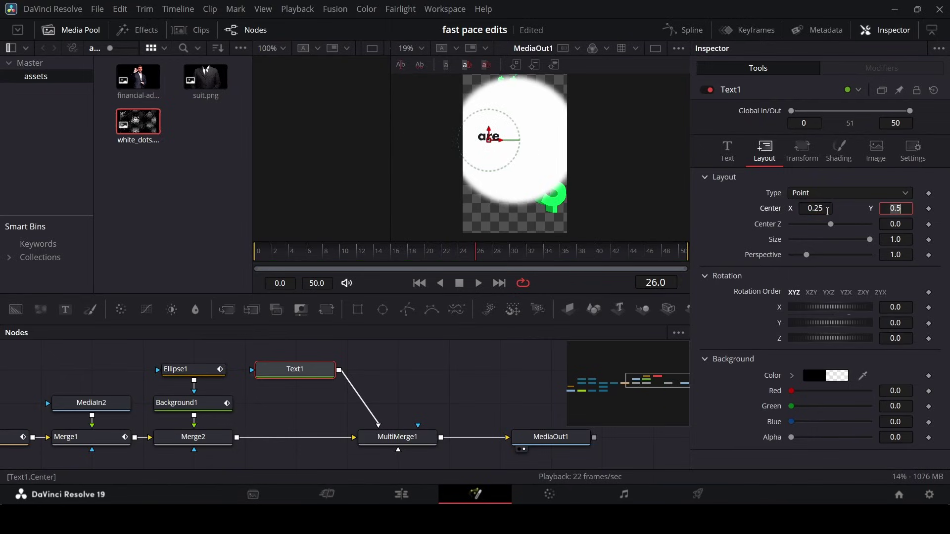
key("BackSpace")
type("7")
key("Tab")
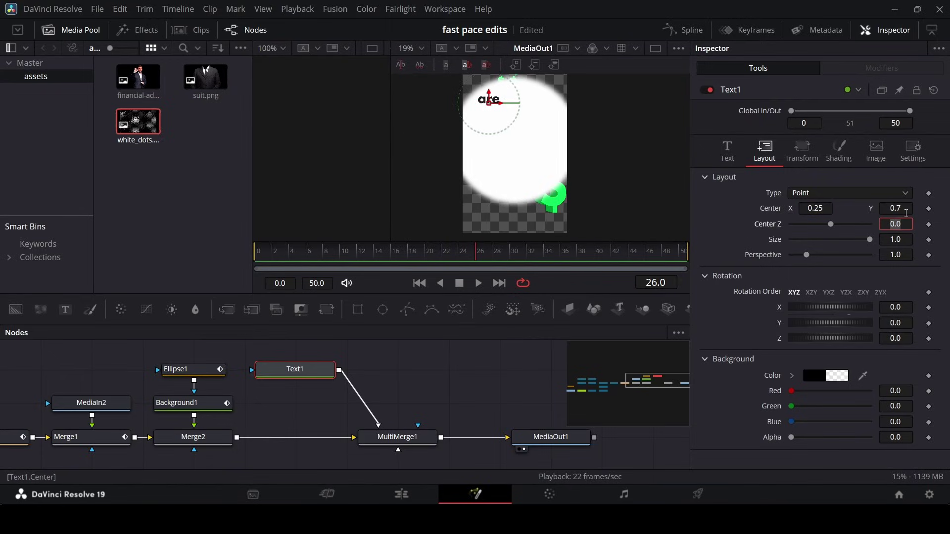
Step: Keyframe the "are" text's shading opacity at 0.0 on frame 26 and 1.0 on frame 28
left_click(841, 164)
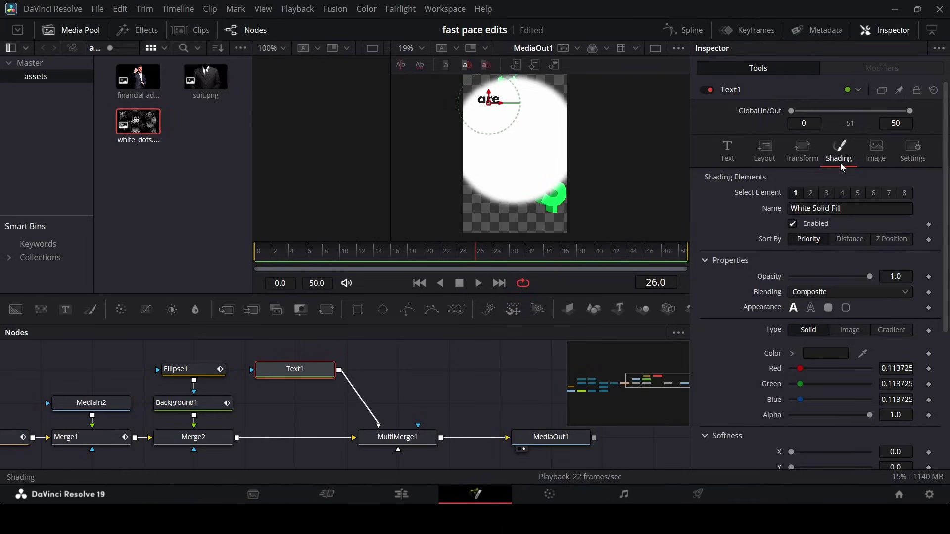
left_click(929, 277)
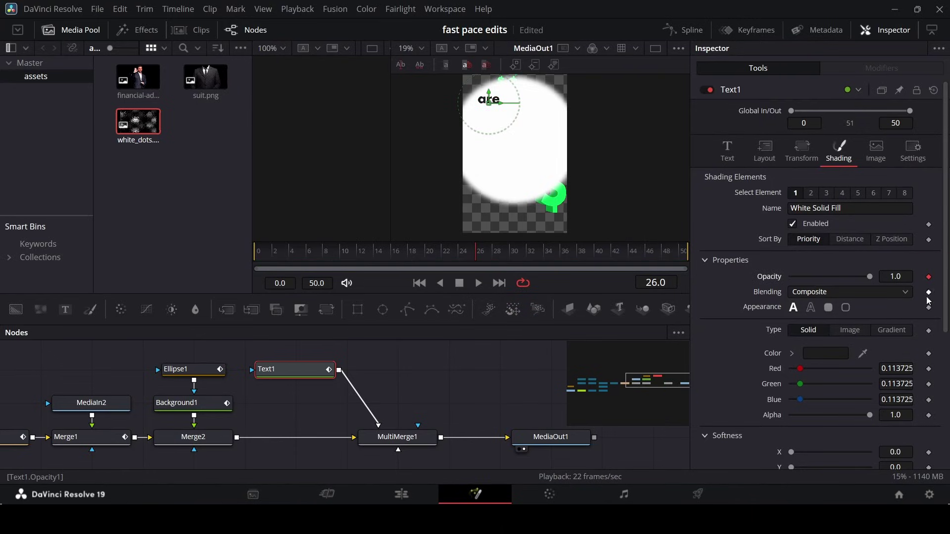
left_click(490, 260)
left_click(499, 263)
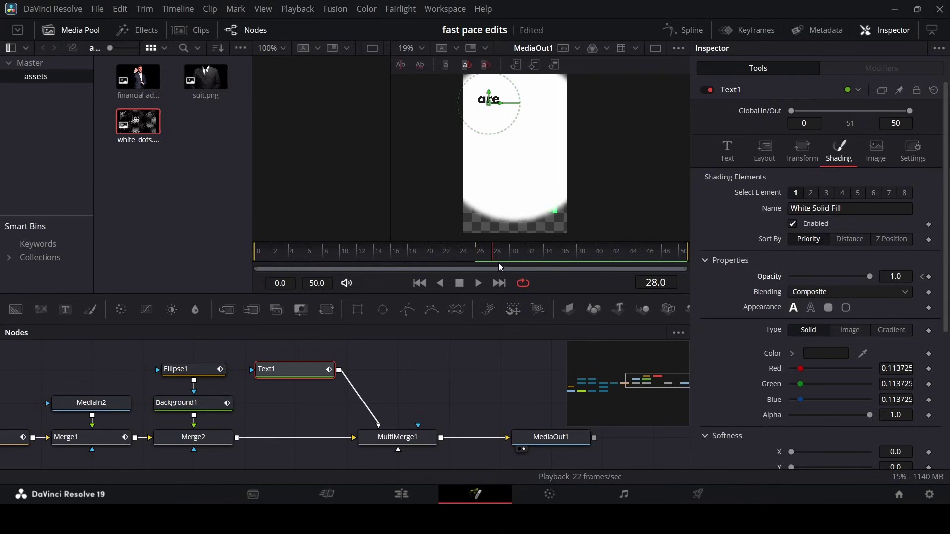
left_click(922, 277)
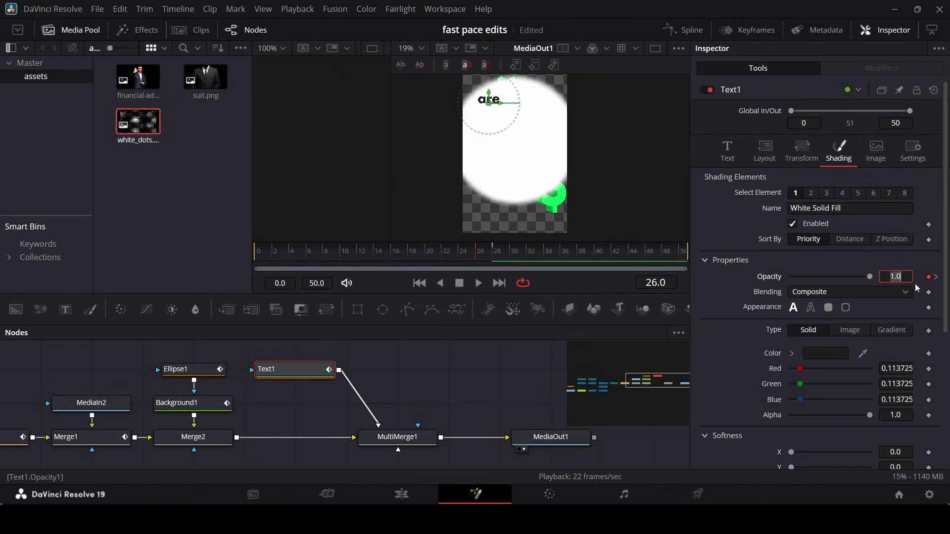
left_click_drag(871, 276, 791, 276)
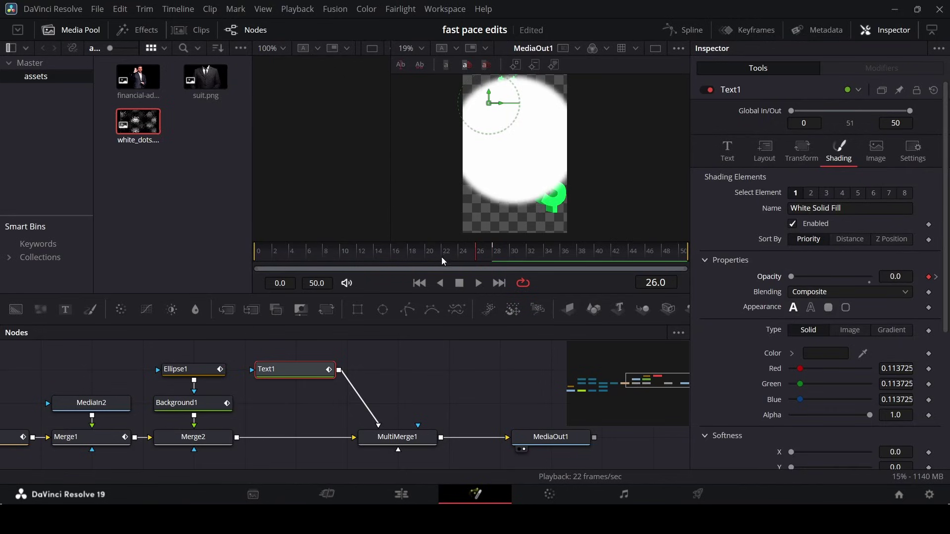
Step: Preview the "are" text's fade-in from frame 26 to frame 28
left_click(468, 257)
left_click_drag(473, 260, 500, 260)
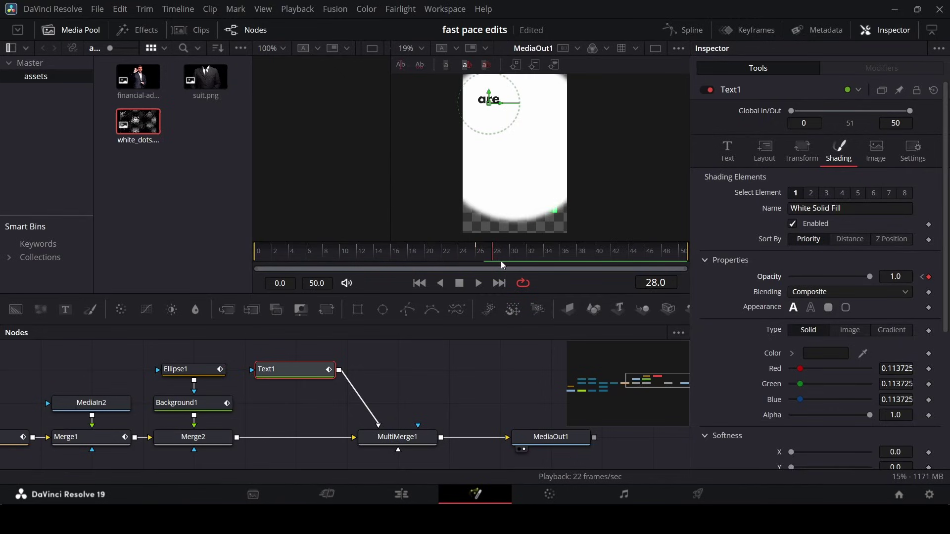
left_click(488, 382)
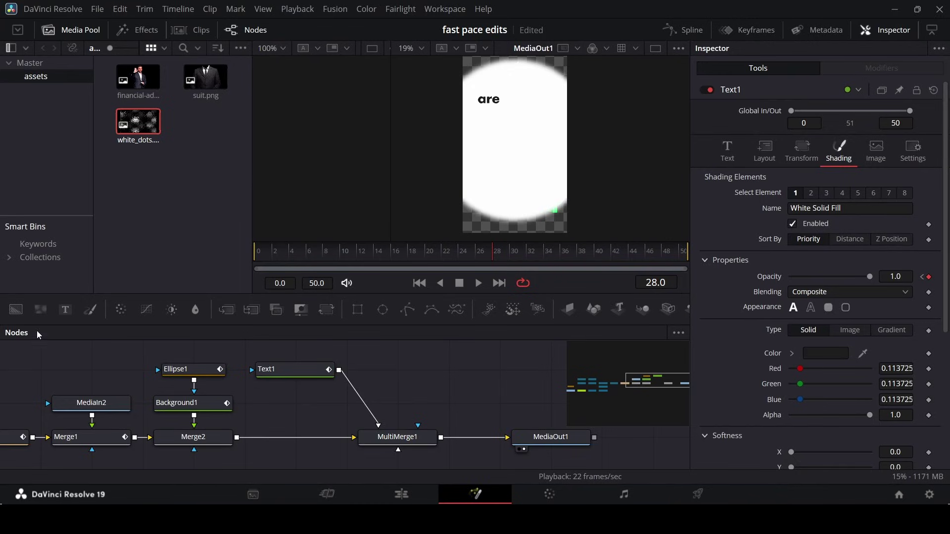
Step: Add a second text node below Text1, paste Text1's settings onto it, and connect it to MultiMerge1
left_click_drag(65, 310, 296, 403)
left_click(437, 385)
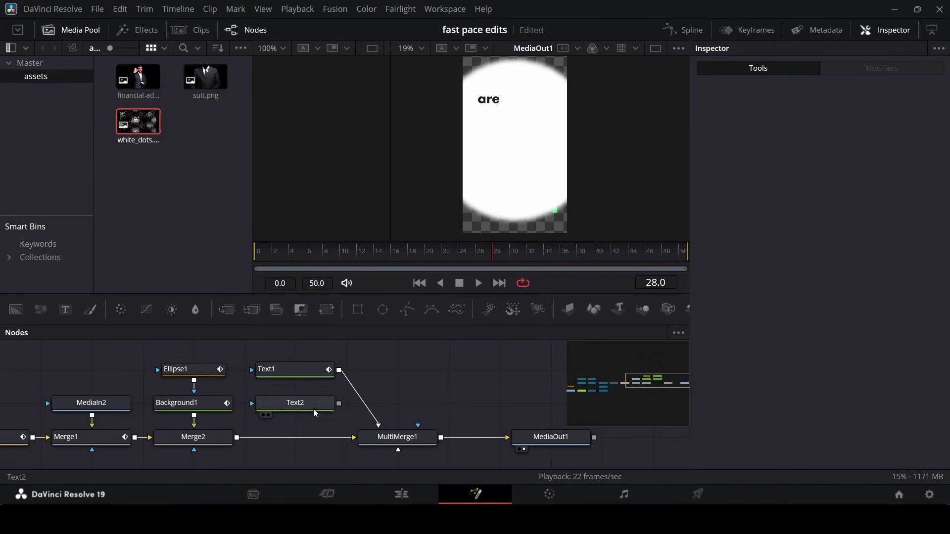
right_click(316, 414)
left_click(379, 111)
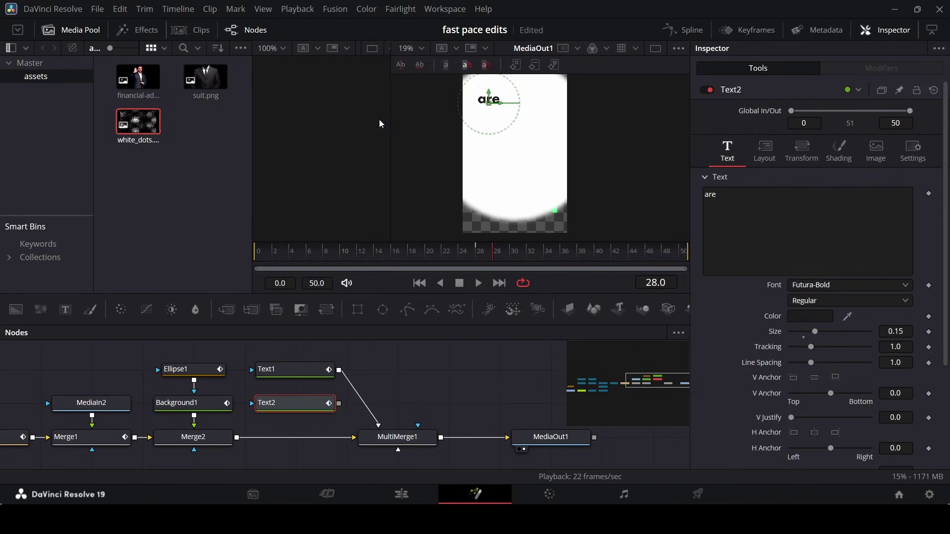
left_click_drag(339, 403, 379, 438)
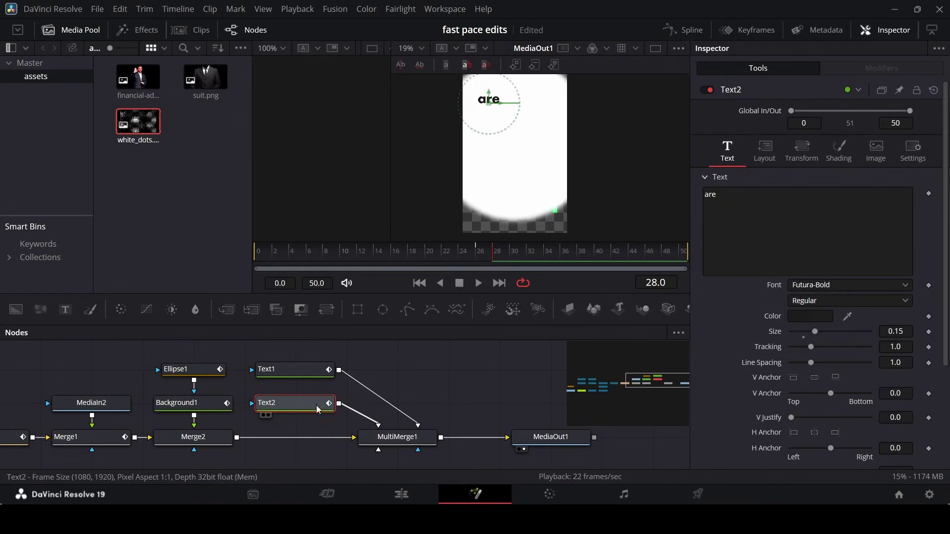
Step: Replace the Text2 node's wording with "SCAMMERS"
triple_click(763, 195)
key("BackSpace")
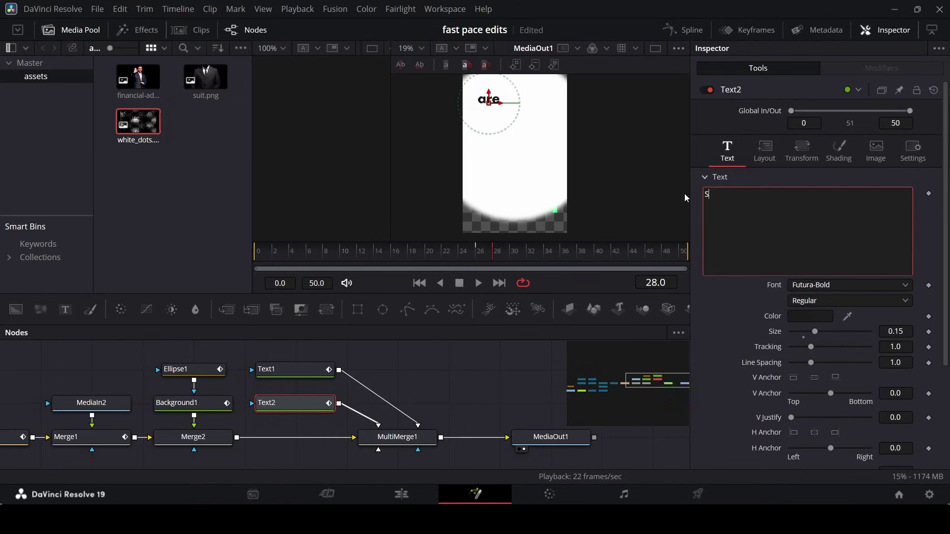
type("SCAMMERS")
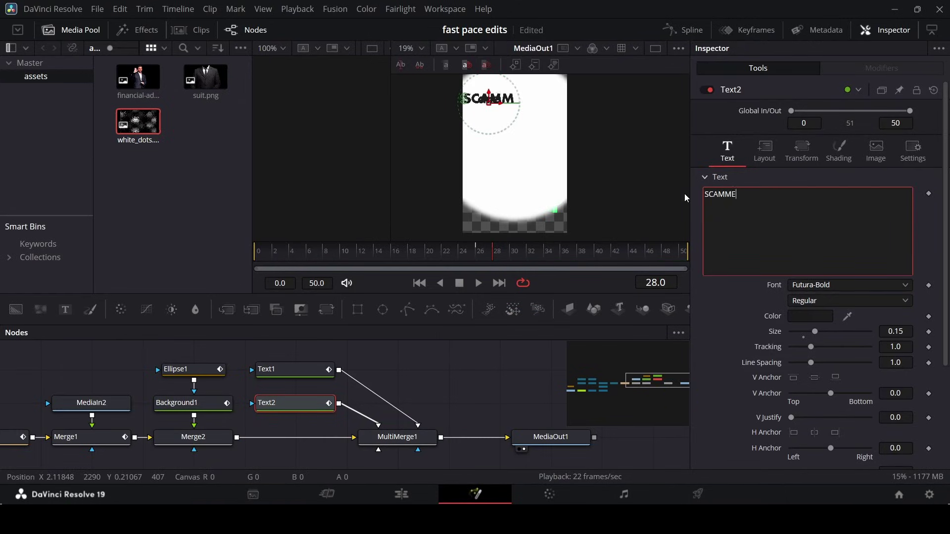
Step: Position the "SCAMMERS" text directly beneath "are", with its layout center at X 0.5 and Y about 0.633
left_click(782, 150)
left_click_drag(498, 110, 519, 114)
left_click_drag(522, 115, 525, 115)
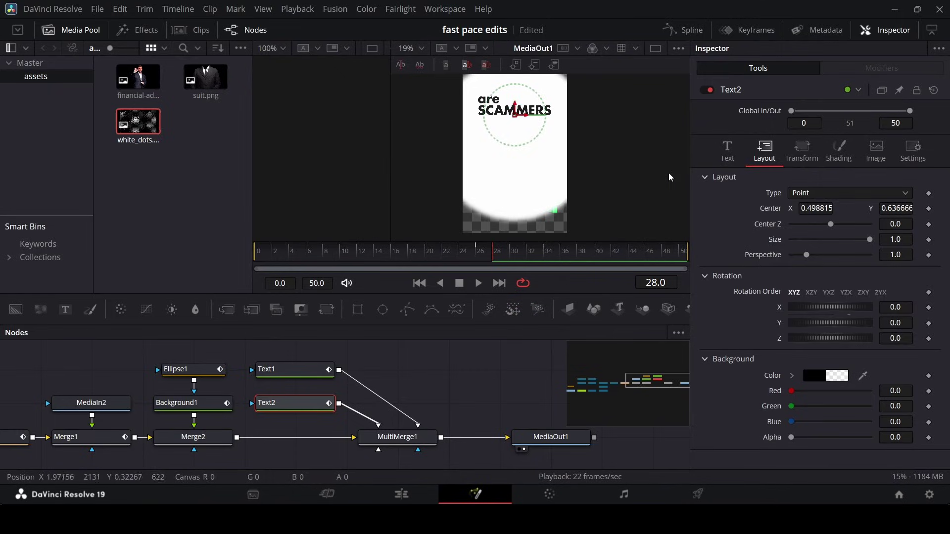
scroll(822, 208, "up", 2)
left_click(830, 208)
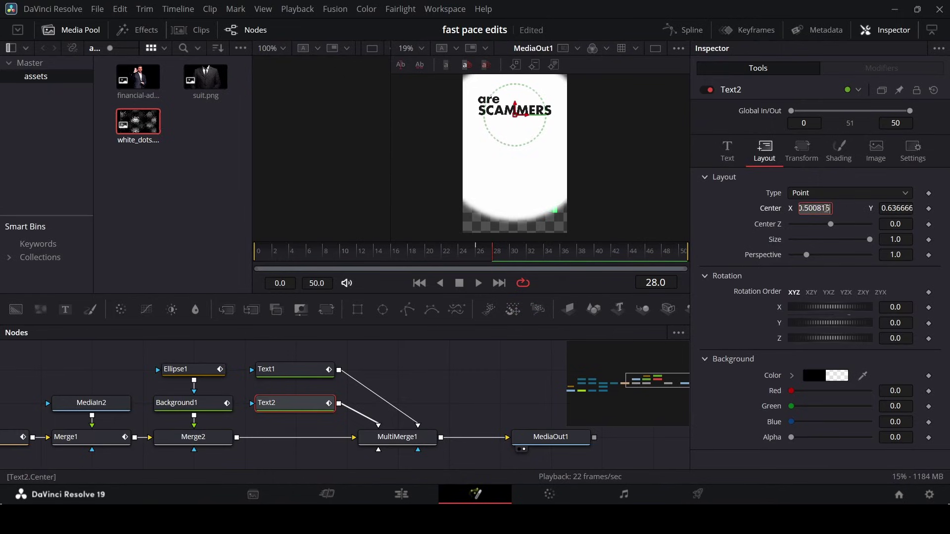
type("0.5")
key("Tab")
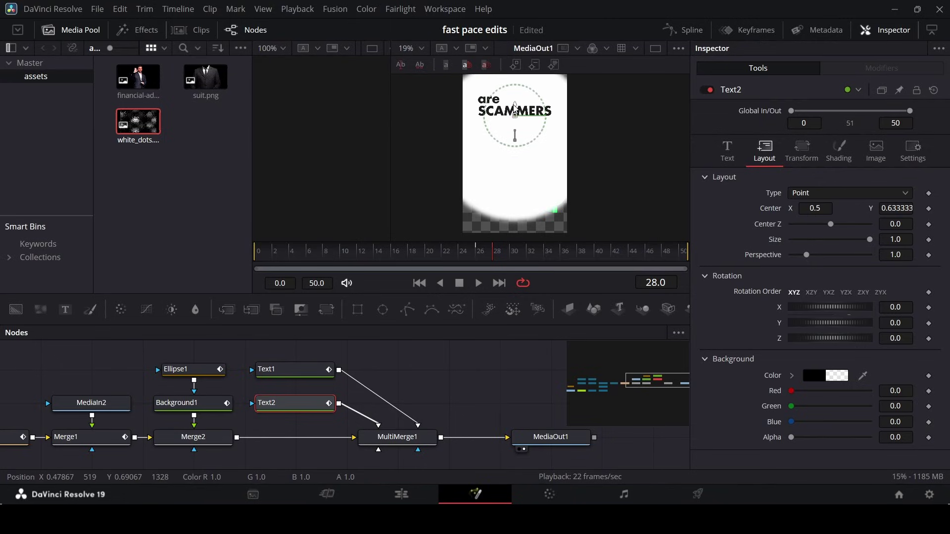
scroll(510, 108, "up", 3)
scroll(427, 113, "down", 2)
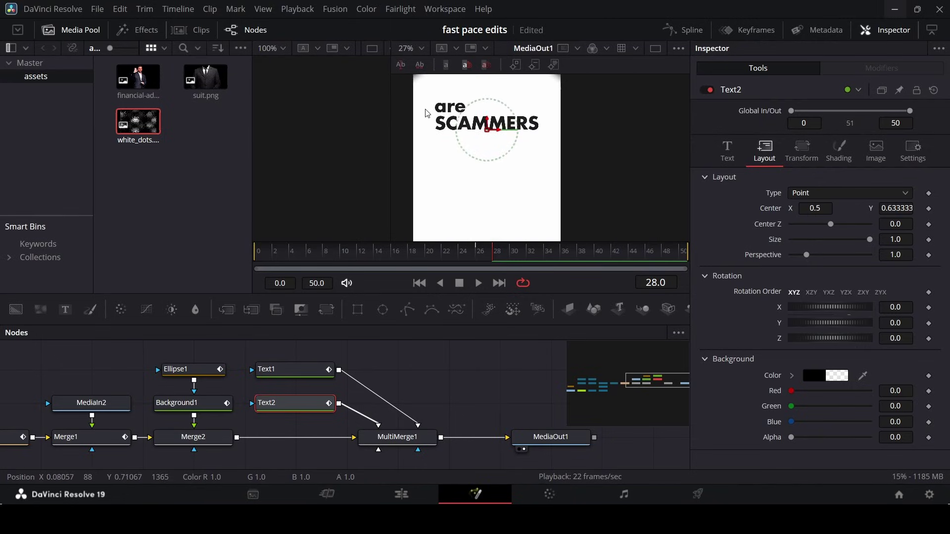
scroll(547, 142, "down", 1)
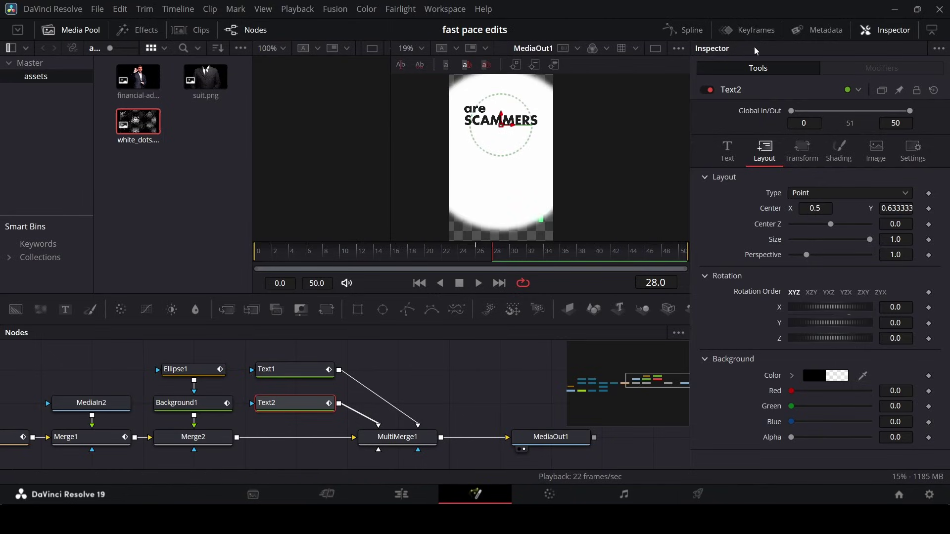
Step: Shift the "SCAMMERS" text's opacity keyframes two frames later, to frames 28 and 30, and preview the staggered fade
left_click(748, 31)
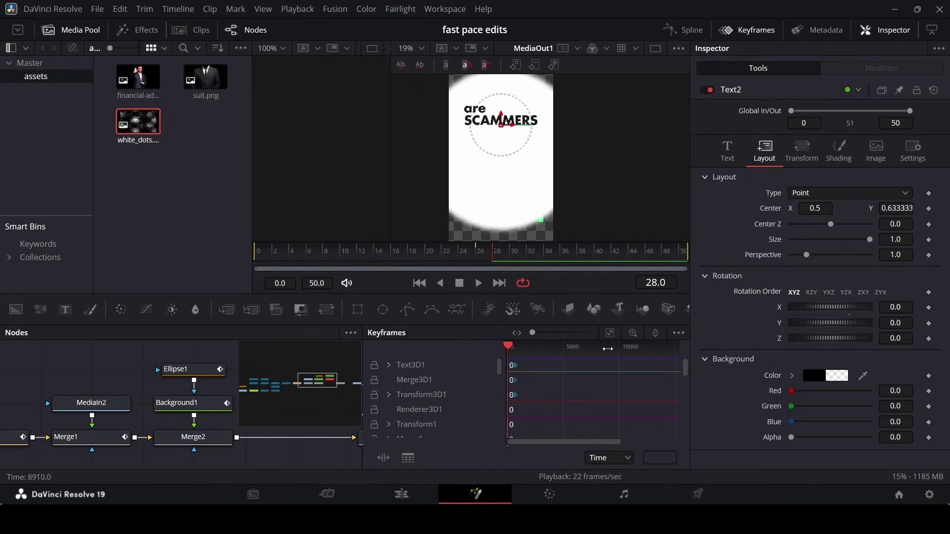
left_click(618, 337)
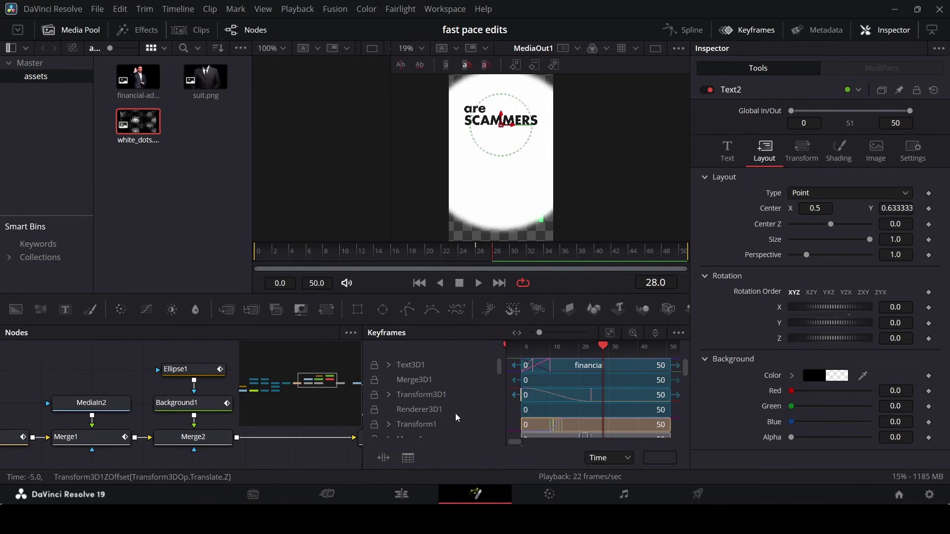
scroll(456, 394, "down", 5)
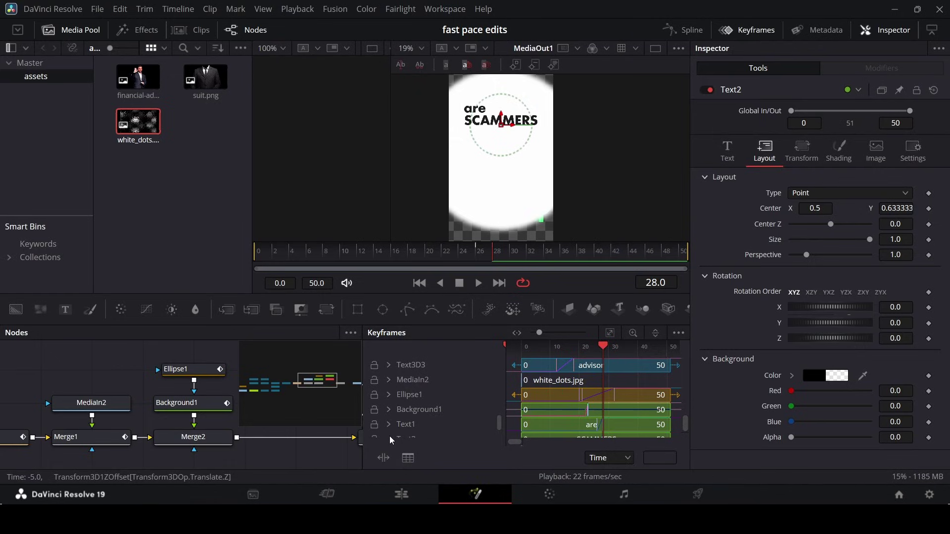
scroll(416, 439, "down", 1)
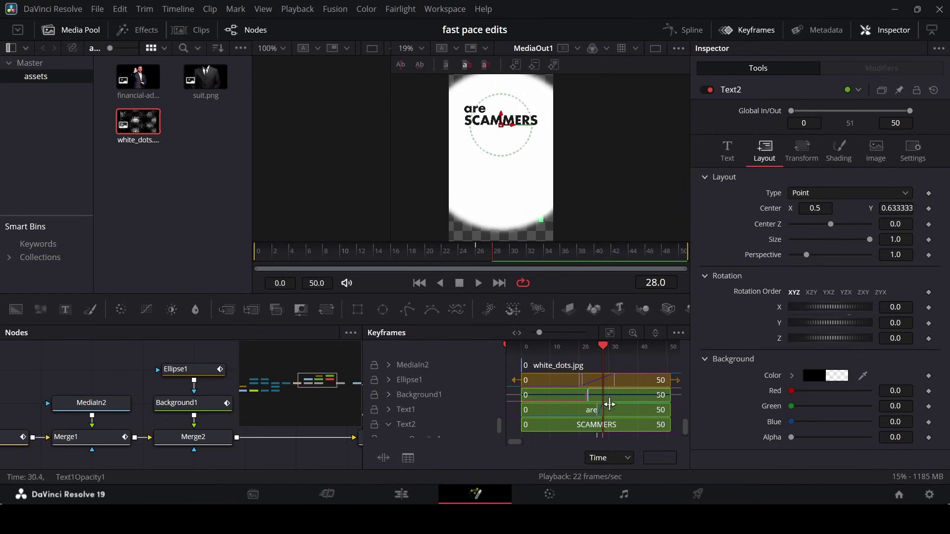
scroll(513, 445, "down", 3)
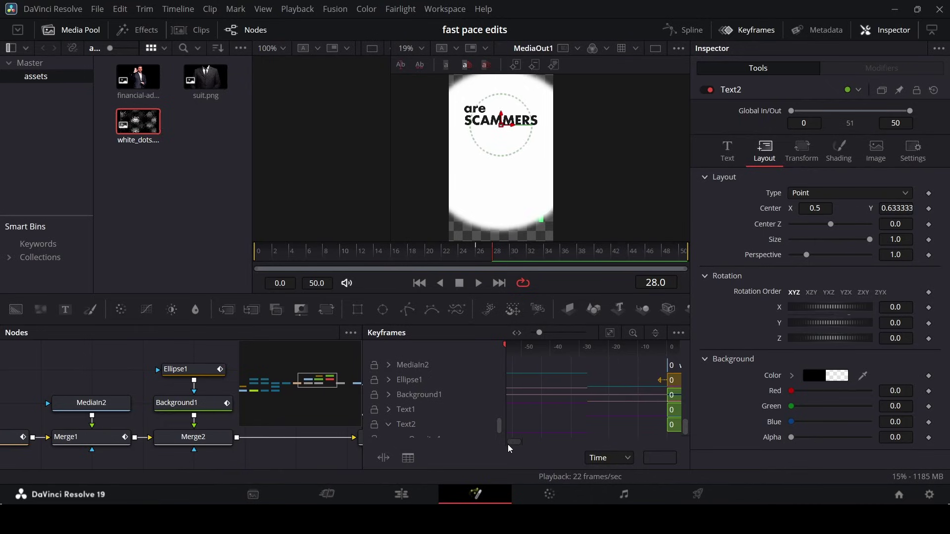
left_click(612, 334)
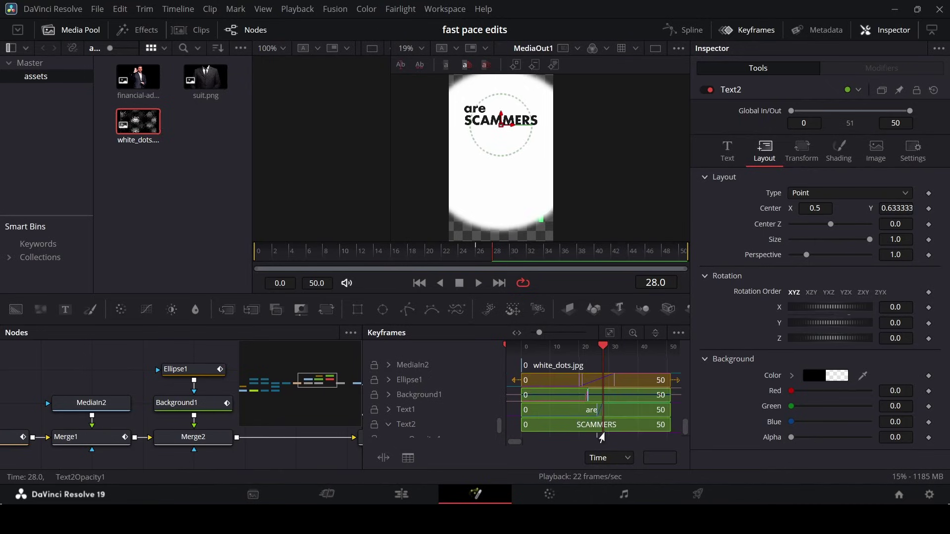
scroll(601, 438, "down", 2)
scroll(596, 440, "up", 2)
left_click_drag(599, 443, 605, 440)
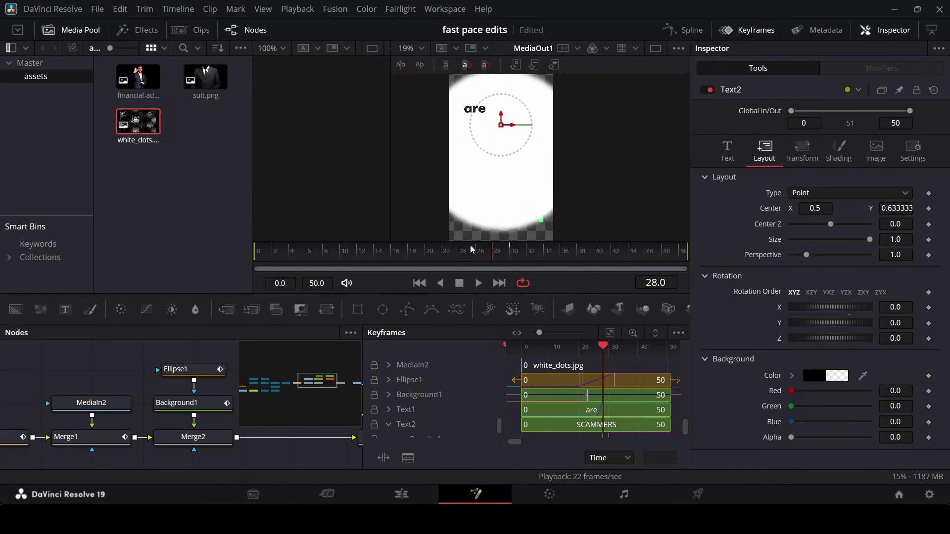
left_click_drag(474, 259, 525, 260)
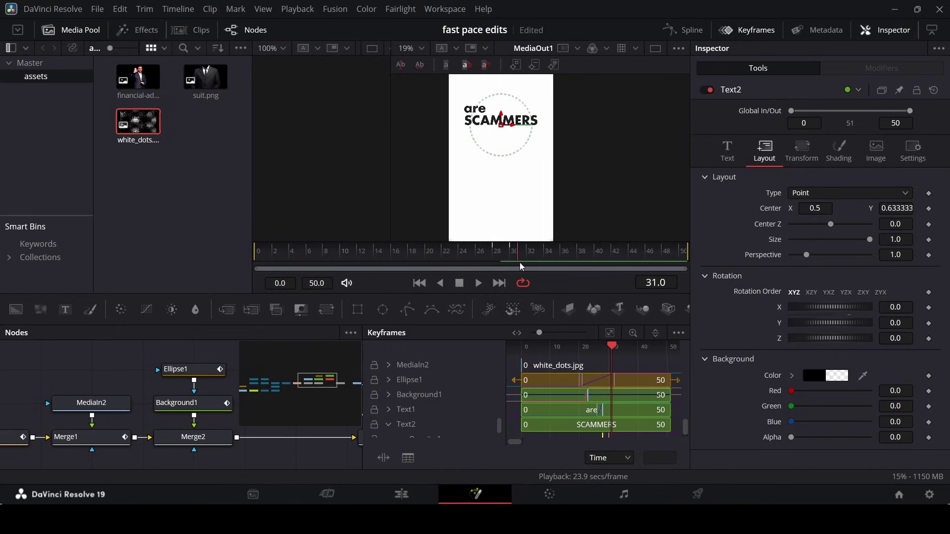
left_click(747, 29)
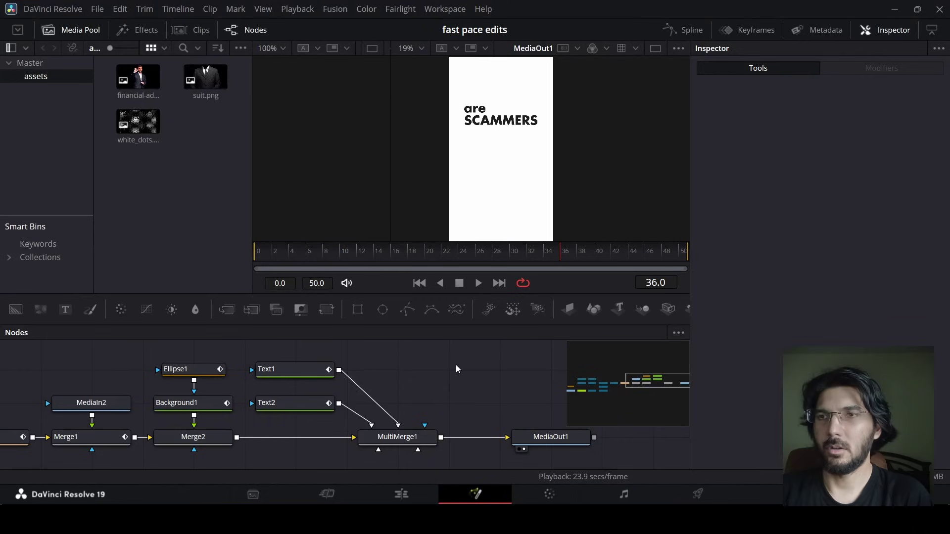
Step: Add suit.png as a new input of MultiMerge1 and rename its layer "suits"
left_click_drag(205, 78, 417, 443)
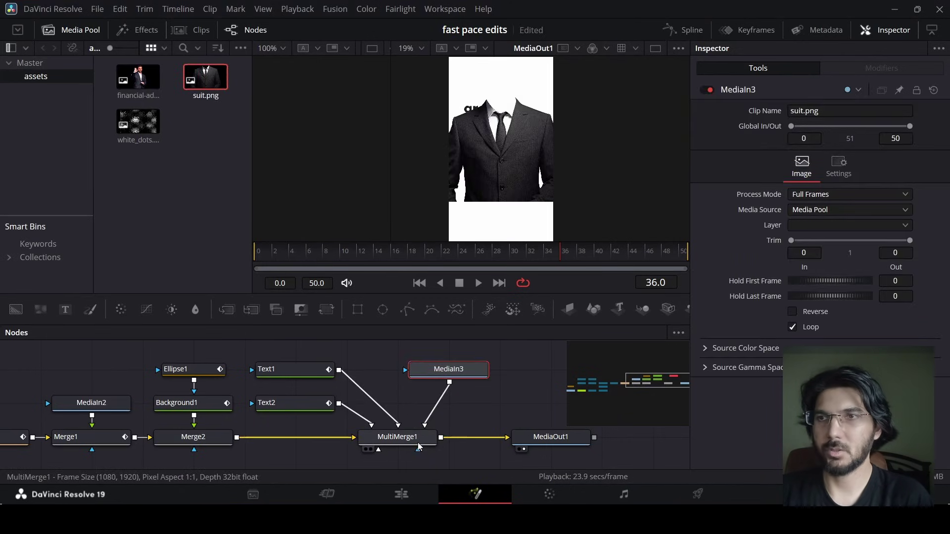
left_click(417, 443)
double_click(746, 160)
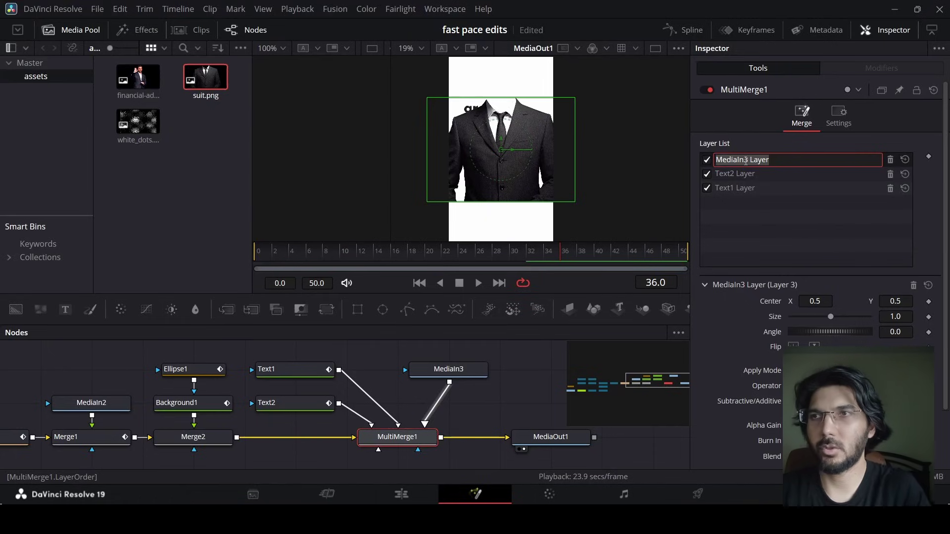
type("suits")
key("Return")
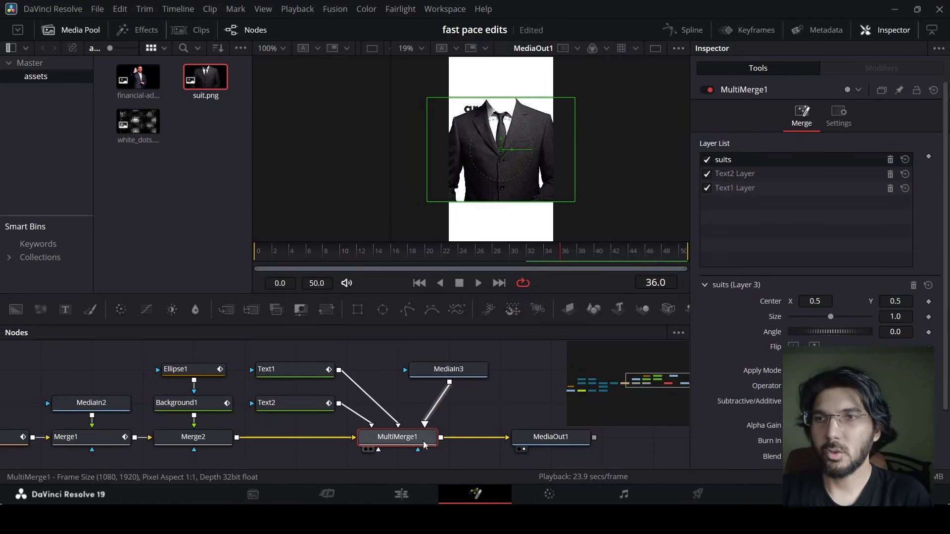
Step: Set the "suits" layer's size to 0.5 and move it down below the text to center Y about 0.473
left_click(909, 317)
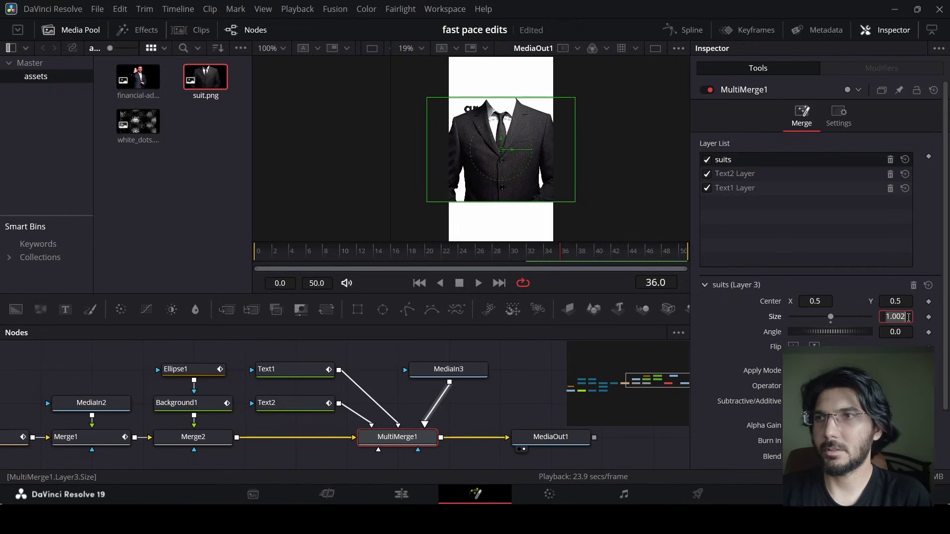
type("0.5")
key("Tab")
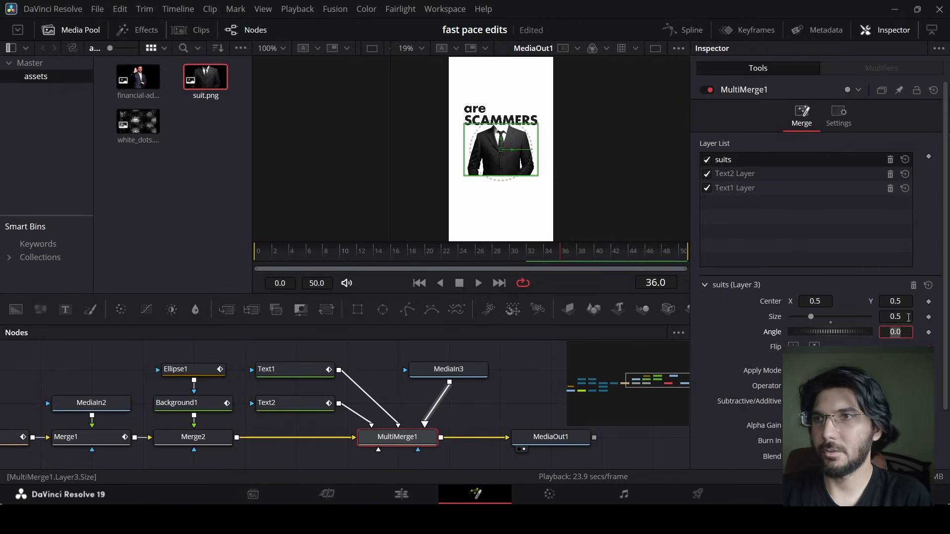
left_click_drag(504, 143, 505, 148)
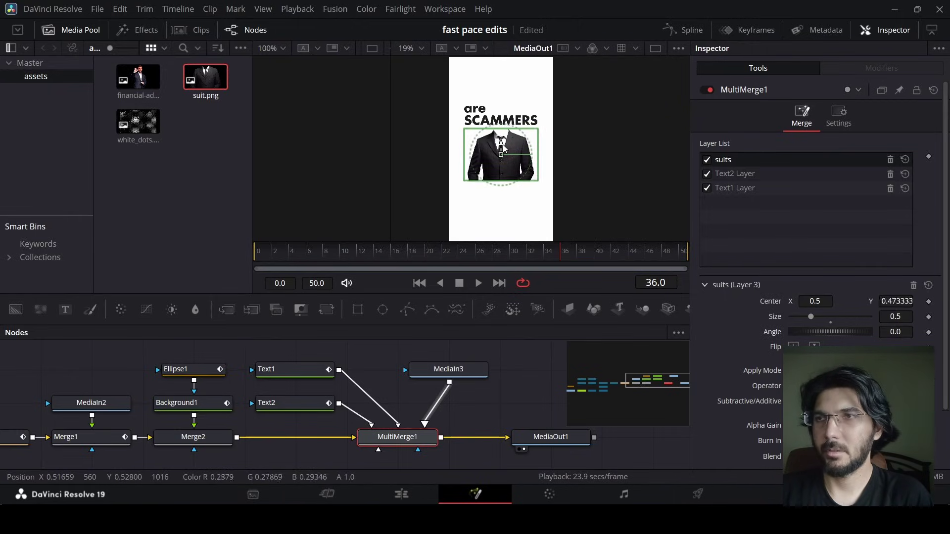
left_click(500, 376)
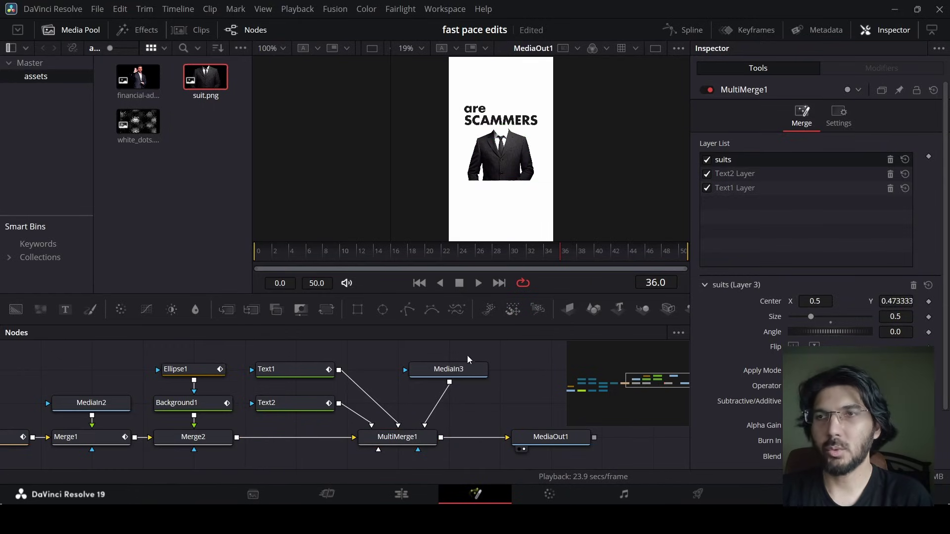
Step: Add suit.png to MultiMerge1 a second time and rename the new layer "suits bg"
left_click_drag(258, 150, 365, 439)
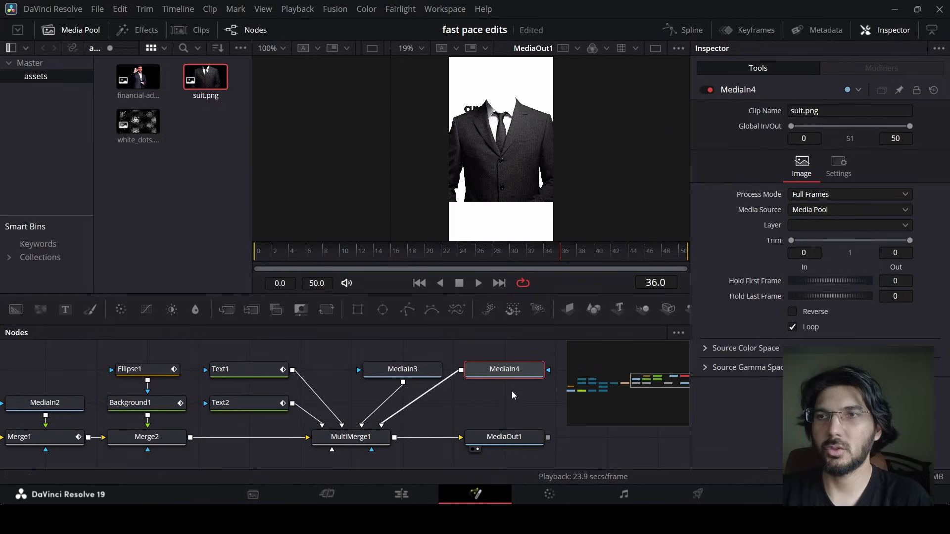
left_click(380, 442)
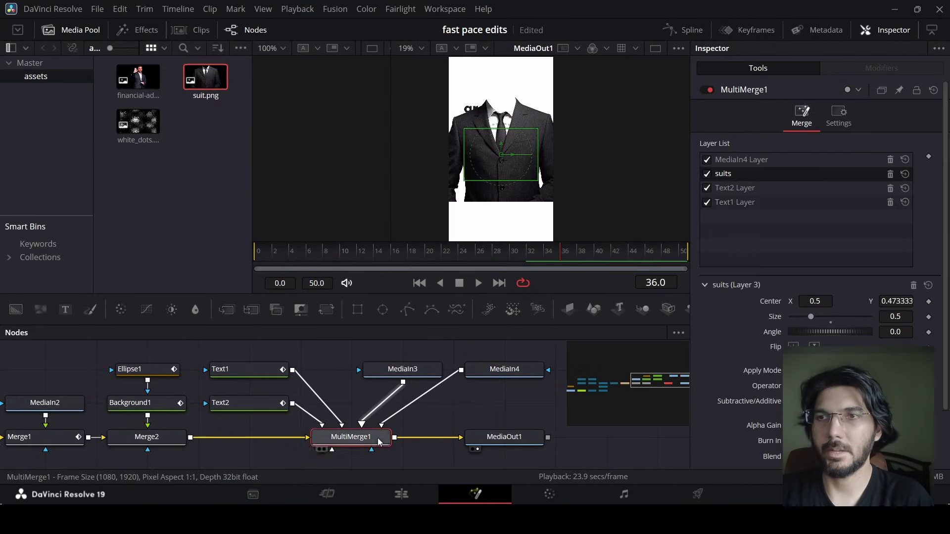
double_click(768, 162)
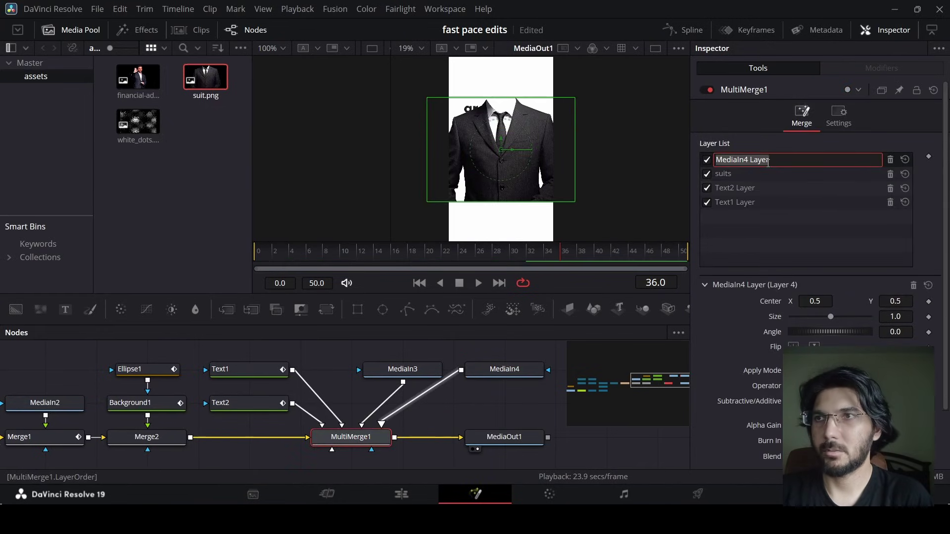
type("suits bg")
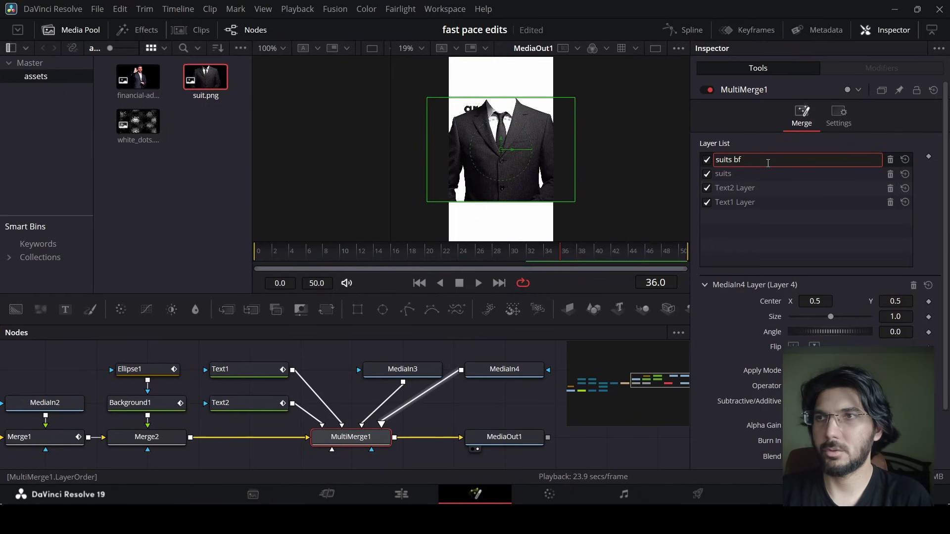
key("Return")
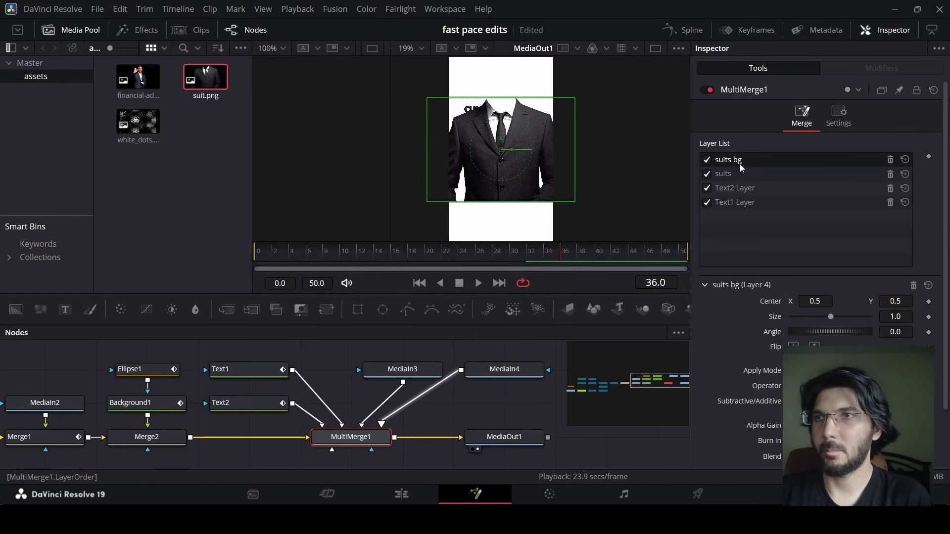
Step: Move the "suits bg" layer beneath the "suits" layer and set its size to 0.5
left_click_drag(740, 164, 742, 182)
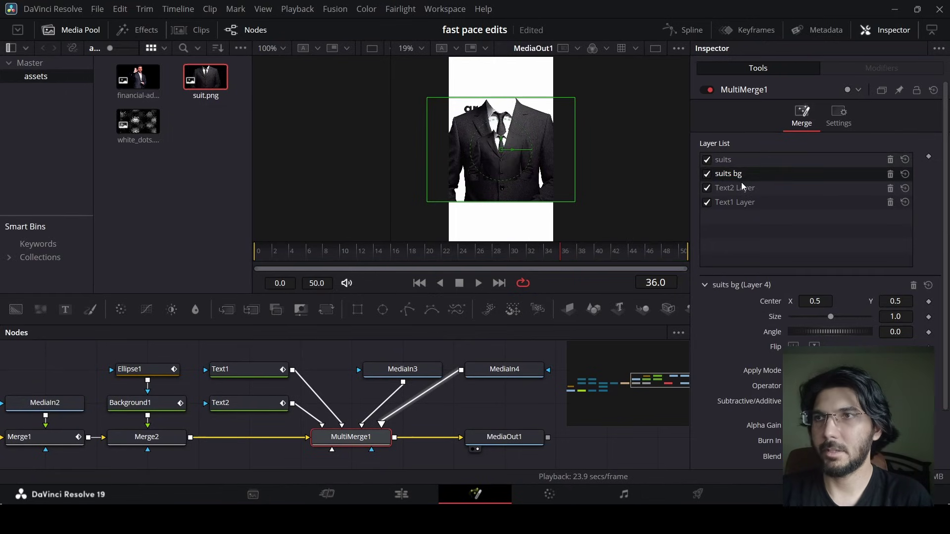
left_click(909, 317)
key("Tab")
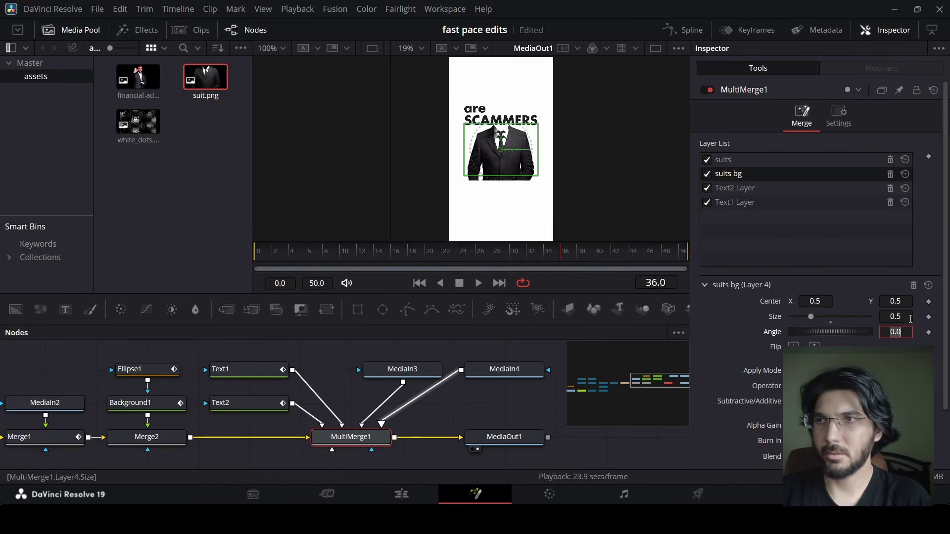
Step: Match the "suits bg" layer's position to the "suits" layer by setting its center Y to 0.473333
left_click(736, 160)
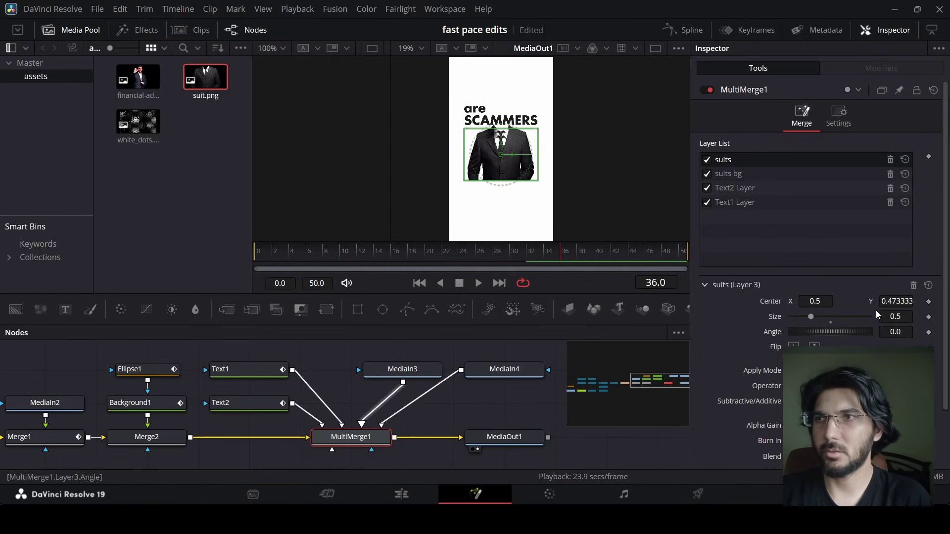
left_click(777, 174)
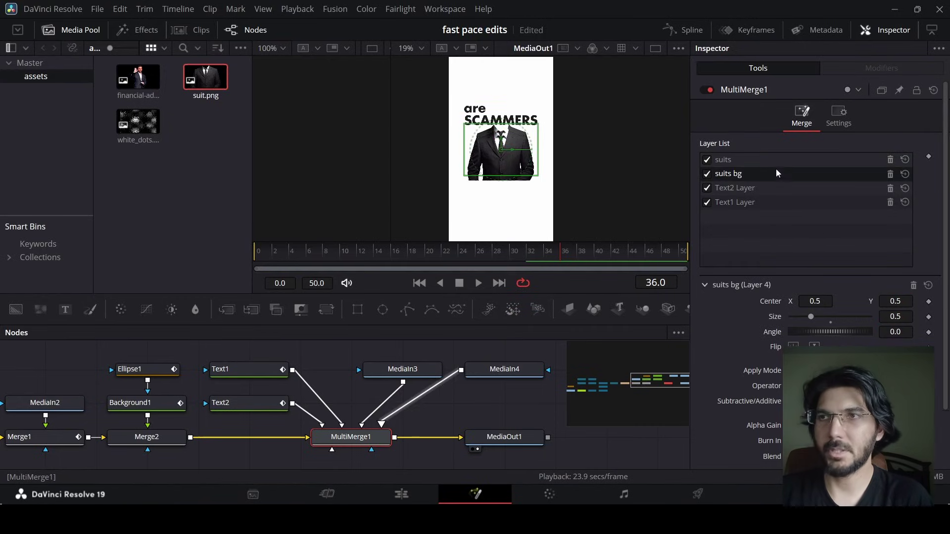
left_click_drag(891, 300, 874, 301)
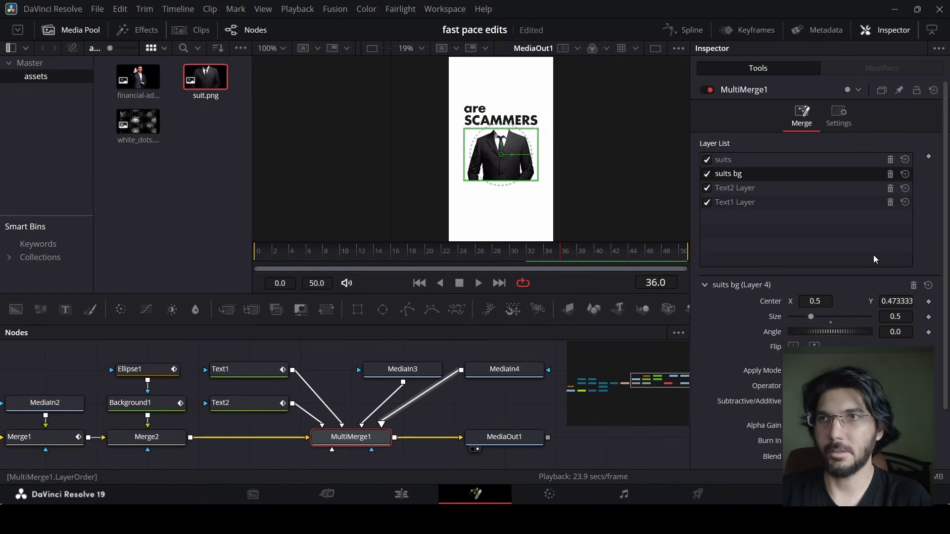
left_click(480, 418)
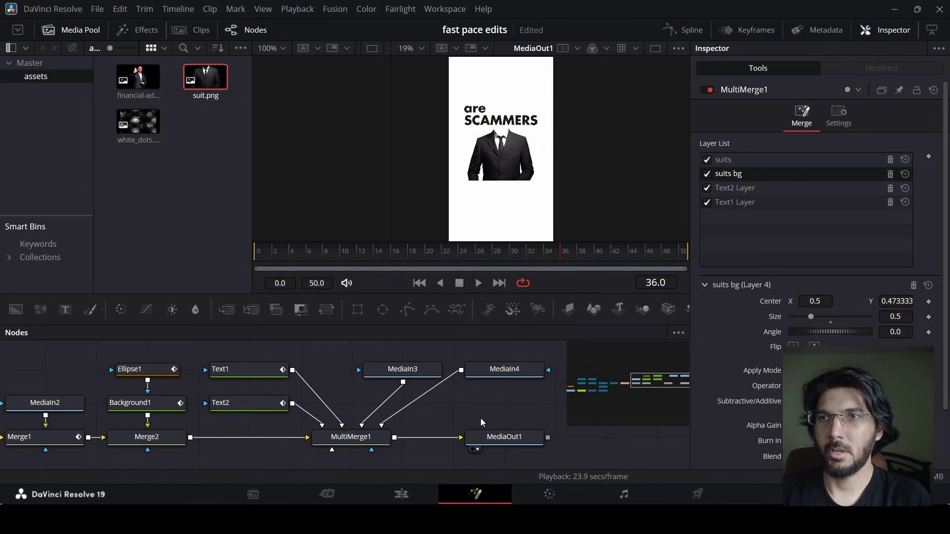
Step: Rearrange the two suit image nodes so MediaIn4 sits above MultiMerge1 and MediaIn3 sits to its right
left_click(497, 372)
left_click_drag(425, 375, 522, 409)
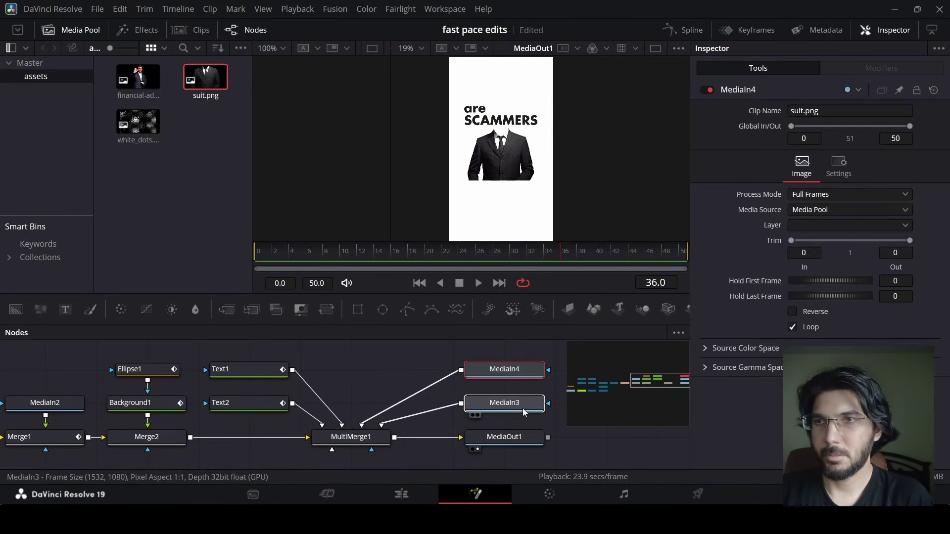
left_click_drag(525, 369, 423, 368)
left_click_drag(503, 402, 503, 369)
left_click_drag(400, 370, 390, 351)
Step: Add a Blur node after MediaIn4 and set its blur size to 50
scroll(426, 364, "up", 1)
key("shift+space")
type("trans")
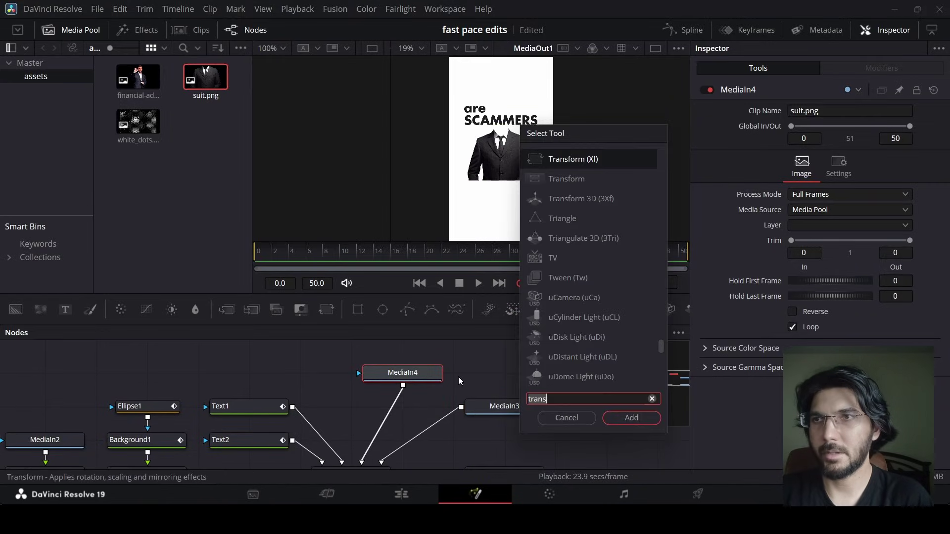
key("BackSpace")
key("BackSpace")
key("BackSpace")
key("BackSpace")
key("BackSpace")
type("blur")
key("Return")
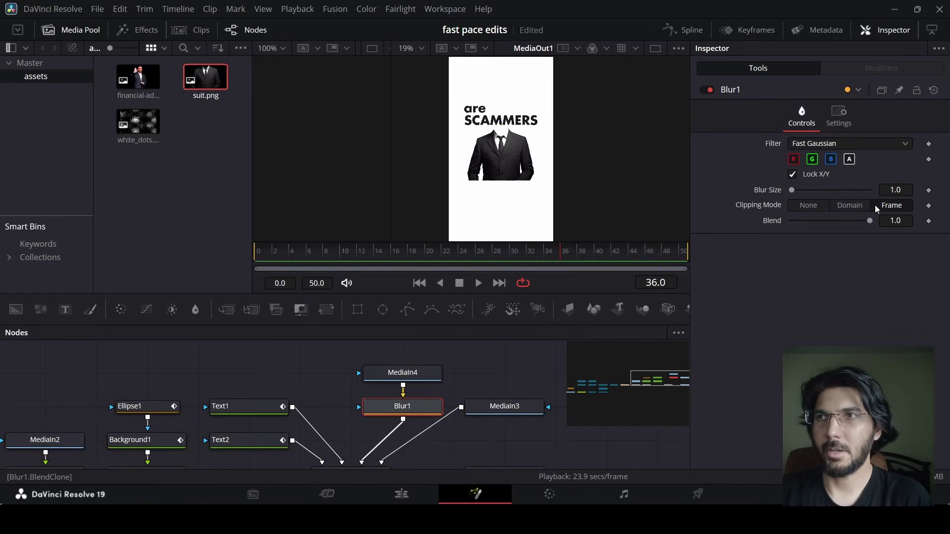
type("50")
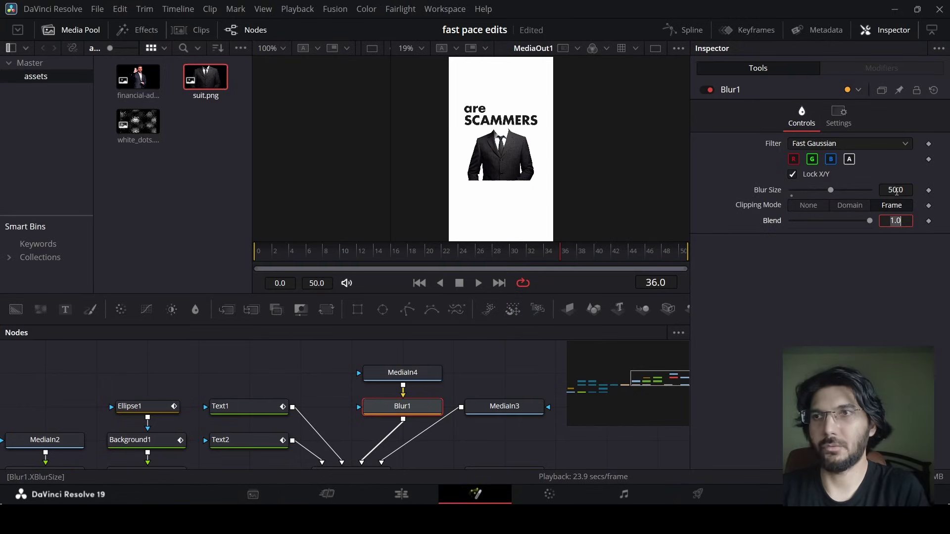
key("Tab")
Step: Make room below MediaIn4 and insert a Background node between MediaIn4 and Blur1, masked by the suit image
scroll(490, 409, "down", 1)
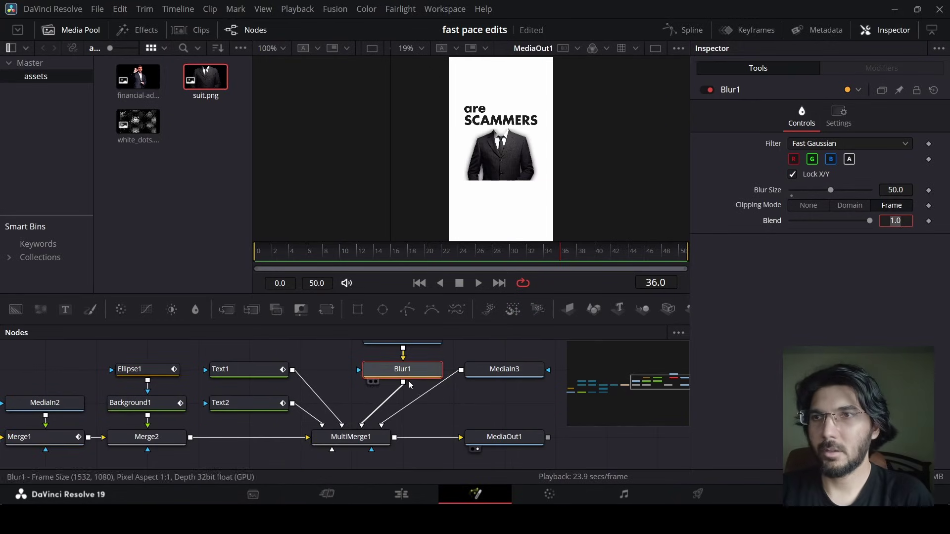
left_click_drag(406, 372, 406, 406)
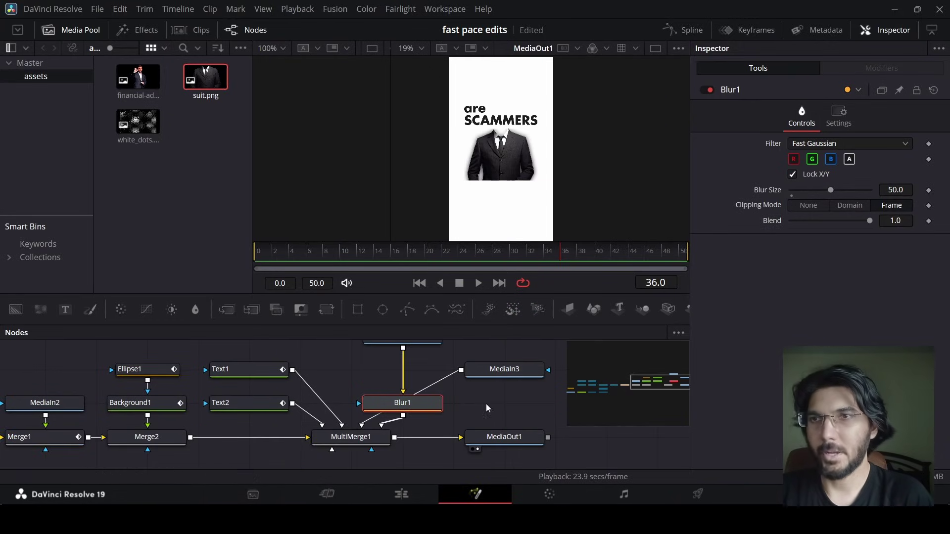
left_click_drag(15, 310, 392, 396)
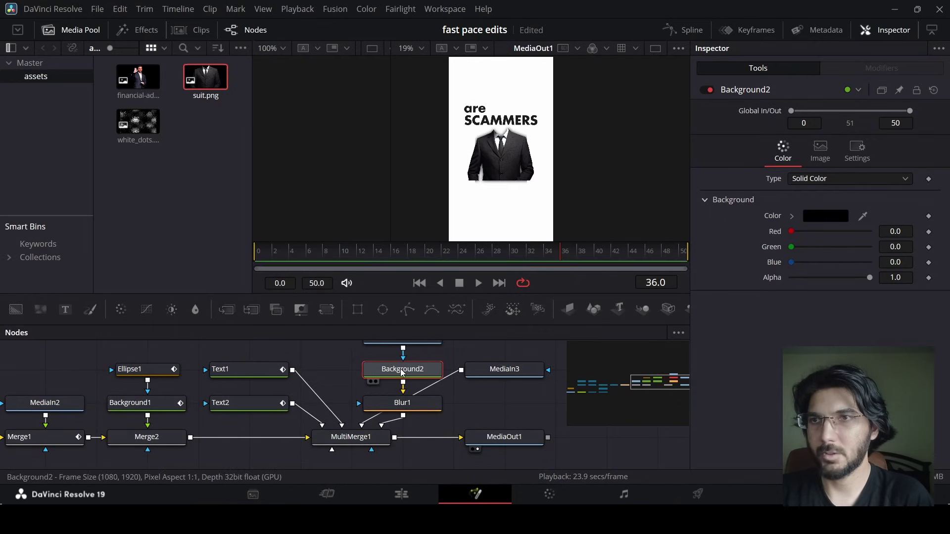
Step: Set the Background2 color to #82ff47 and check the green glow around the suit at frame 41
left_click(807, 217)
triple_click(551, 341)
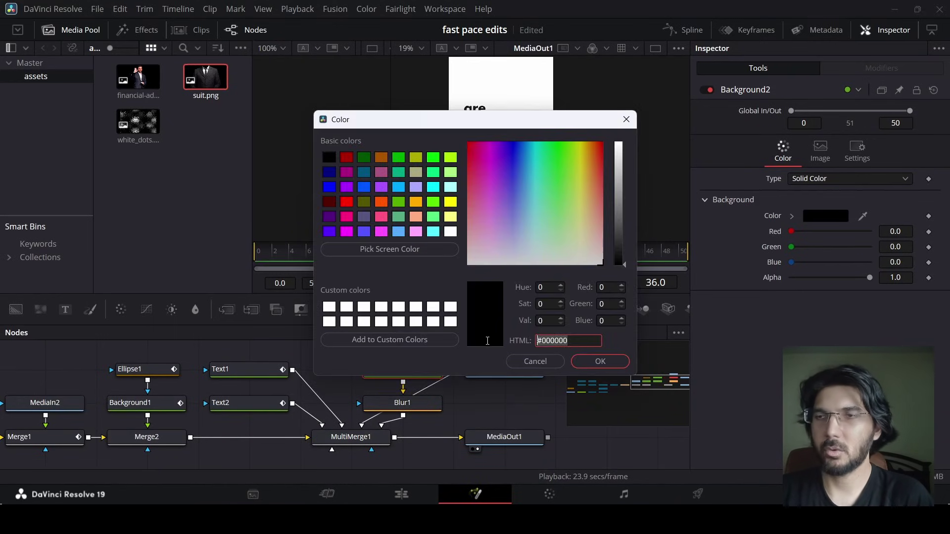
type("#82ff47")
left_click(602, 361)
left_click_drag(595, 253, 606, 254)
scroll(507, 154, "up", 3)
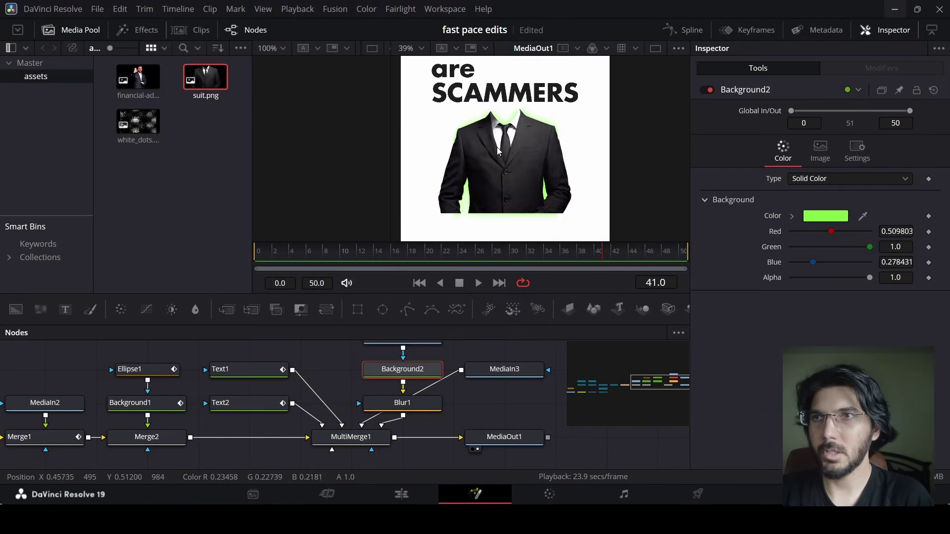
scroll(507, 154, "down", 1)
Step: Set the "suits bg" layer's size in MultiMerge1 to 0.55
left_click(374, 438)
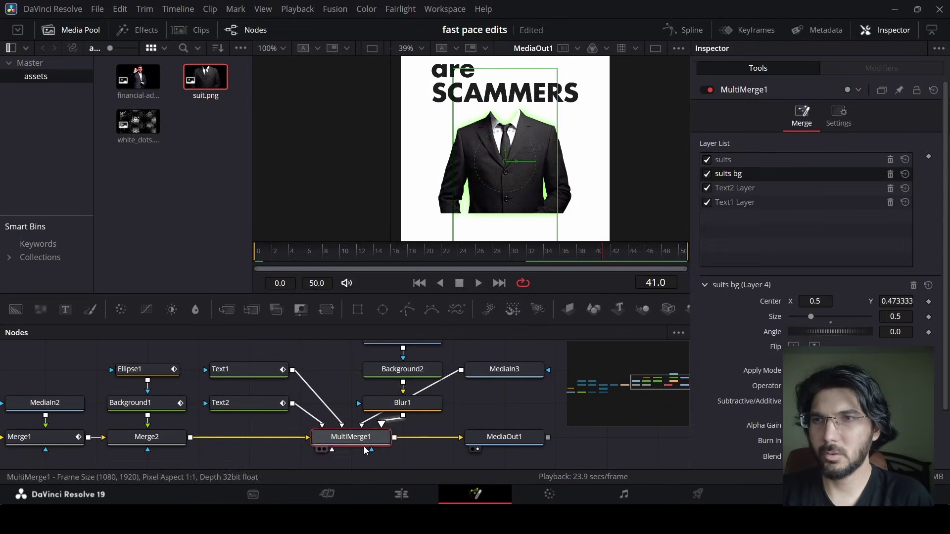
scroll(896, 317, "up", 1)
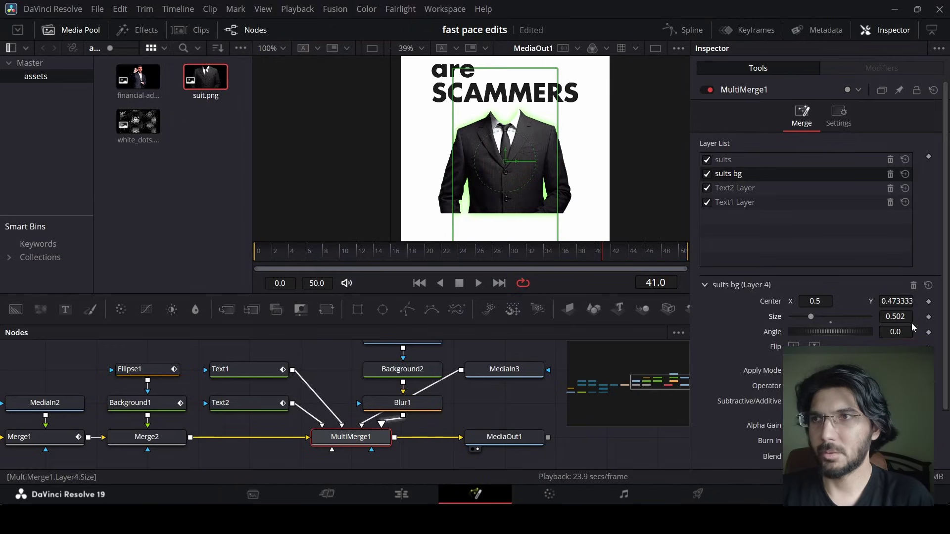
scroll(911, 319, "up", 10)
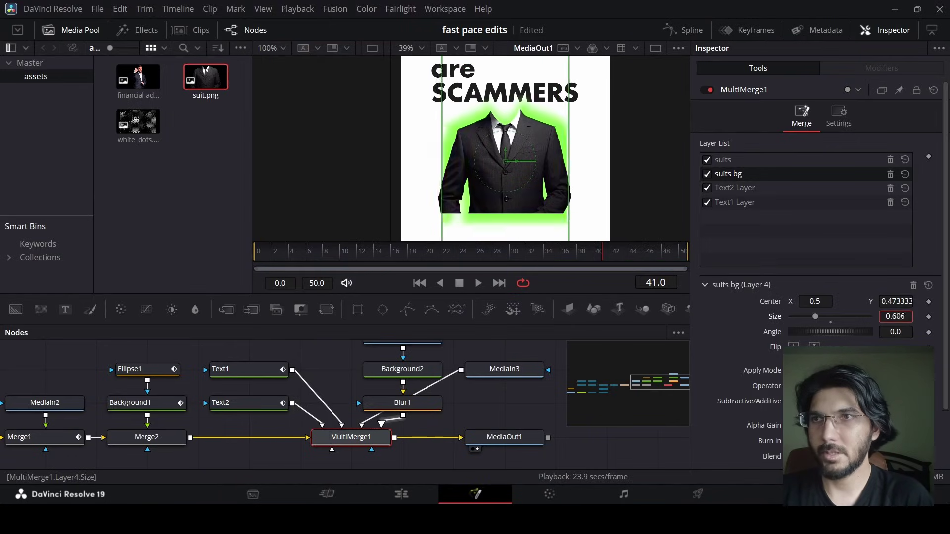
scroll(896, 317, "down", 9)
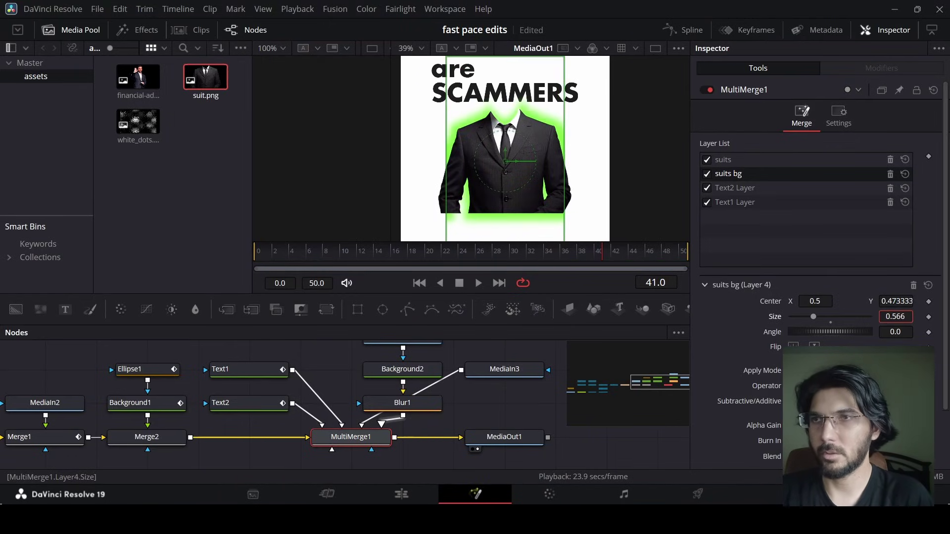
scroll(896, 317, "down", 3)
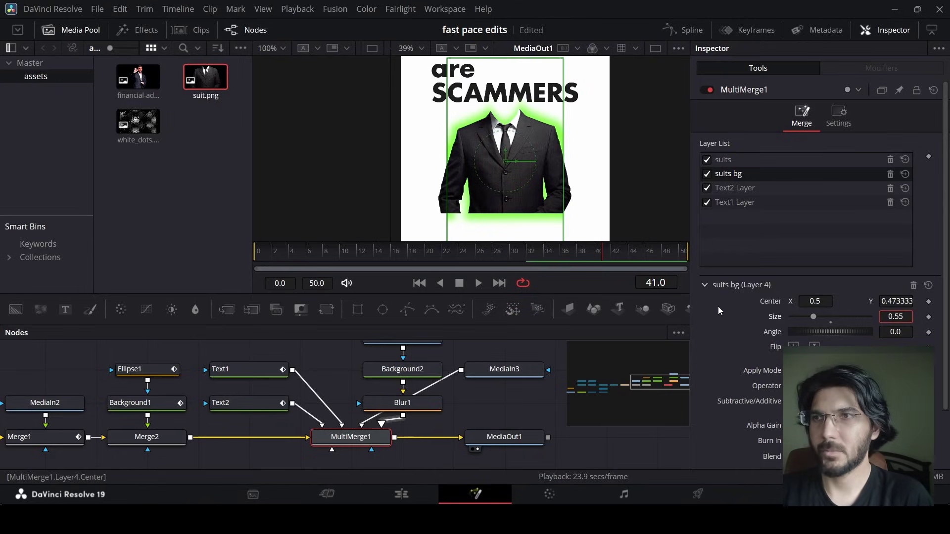
key("BackSpace")
key("Return")
Step: Set Blur1's clipping mode to None and Background2's Fit Mask to Inside
left_click(399, 402)
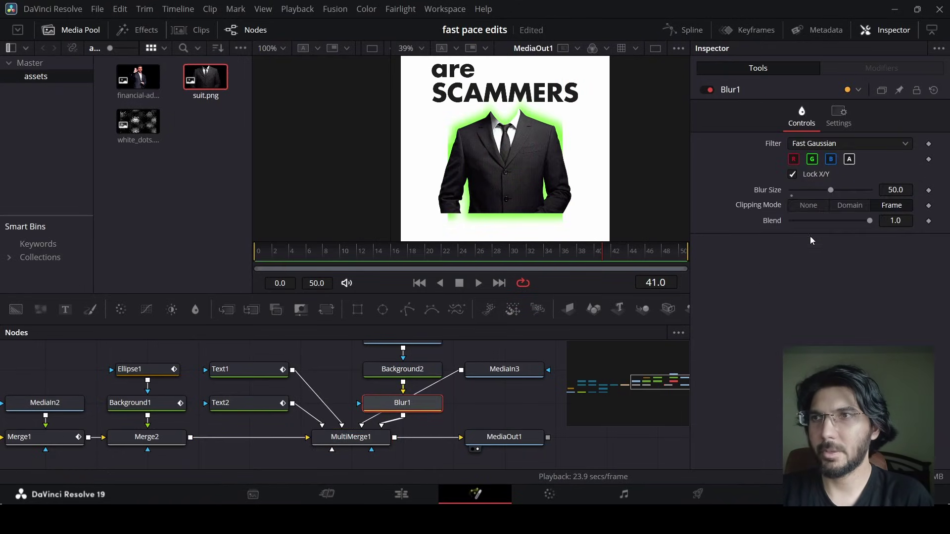
left_click(815, 209)
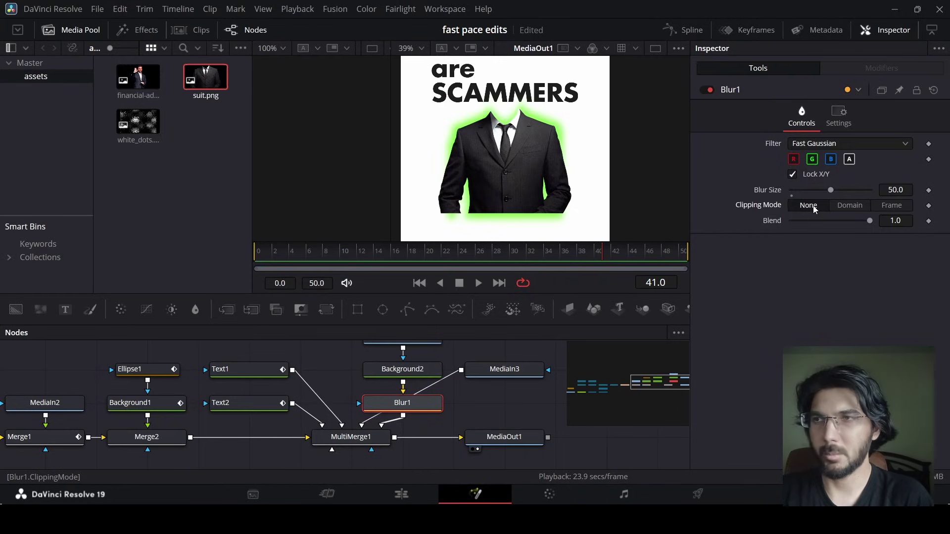
left_click(402, 369)
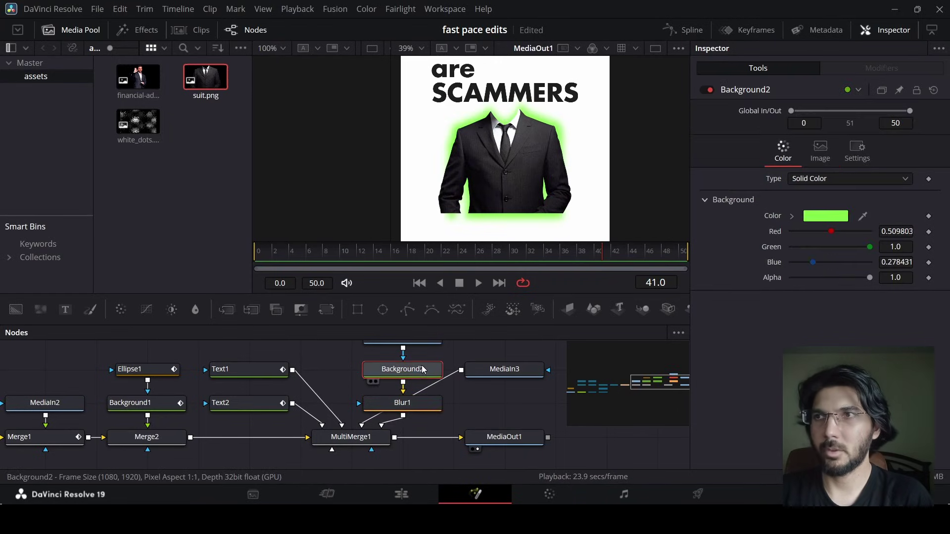
left_click(849, 158)
left_click(811, 224)
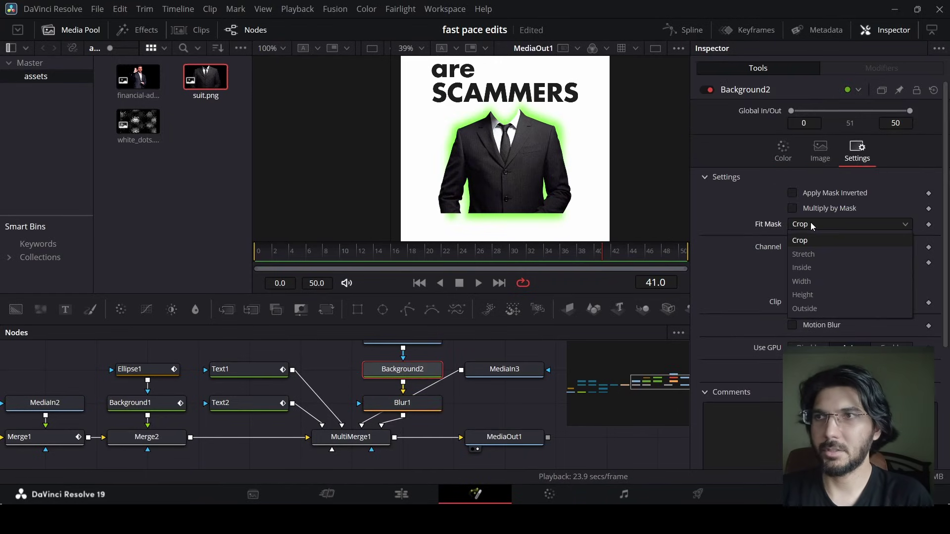
left_click(801, 267)
left_click(811, 247)
left_click(812, 269)
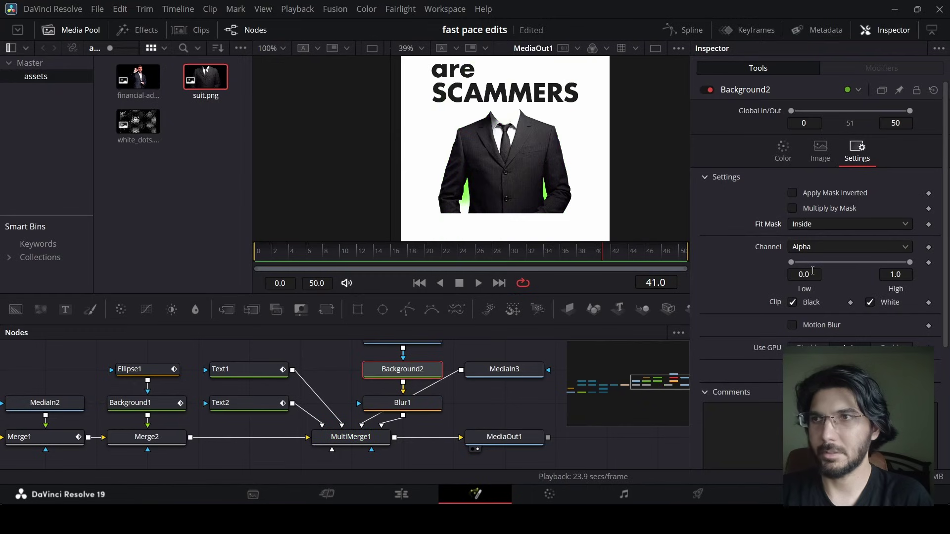
Step: Enlarge the "suits bg" layer in MultiMerge1 to size 0.8 so the glow surrounds the suit
left_click(381, 405)
left_click(361, 440)
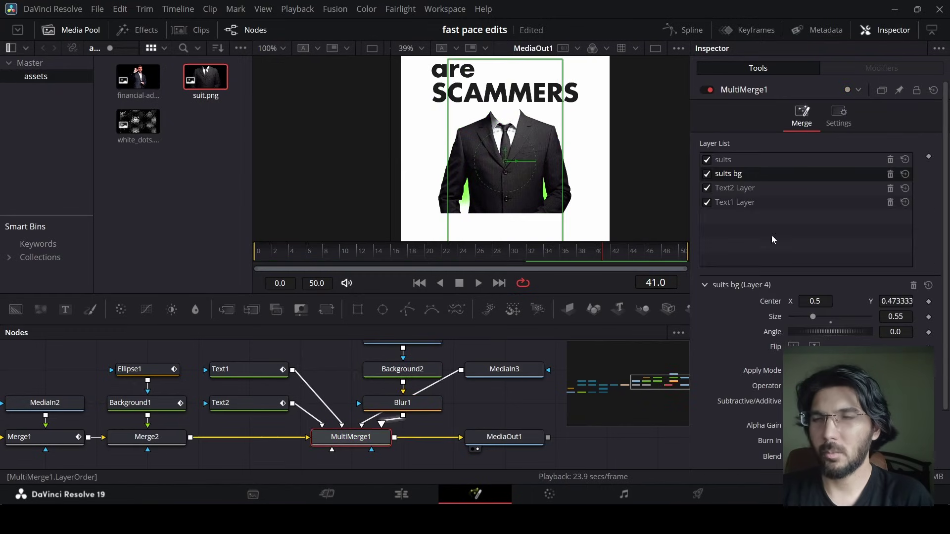
left_click_drag(813, 317, 823, 316)
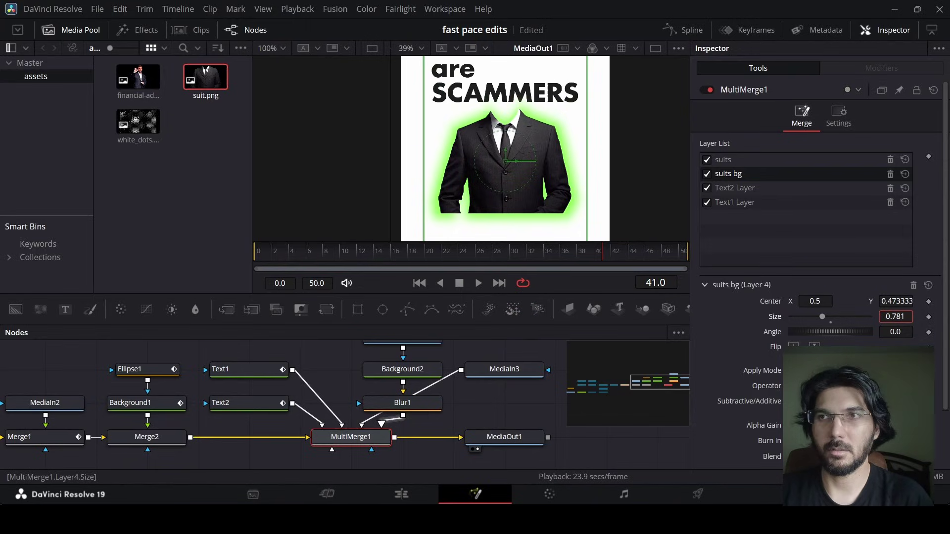
left_click(896, 317)
type("0.8")
key("Tab")
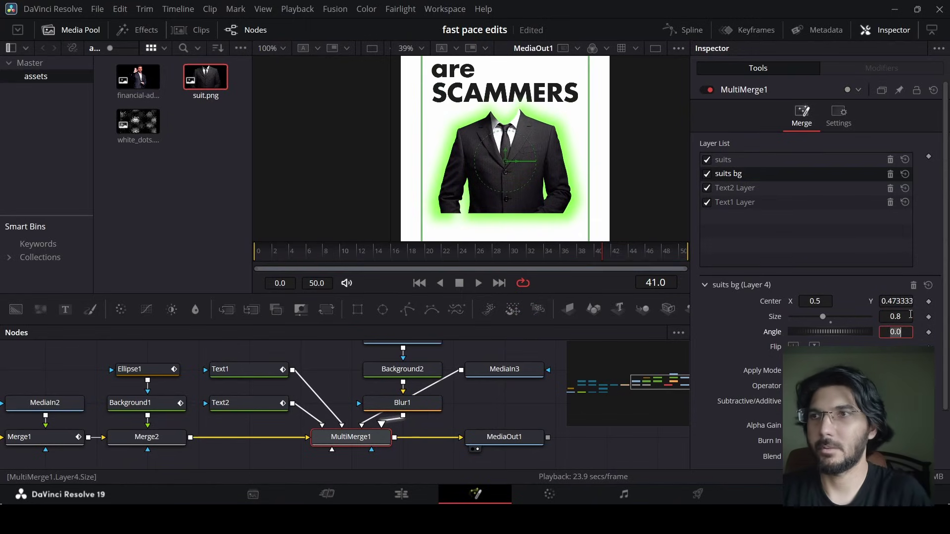
left_click(521, 414)
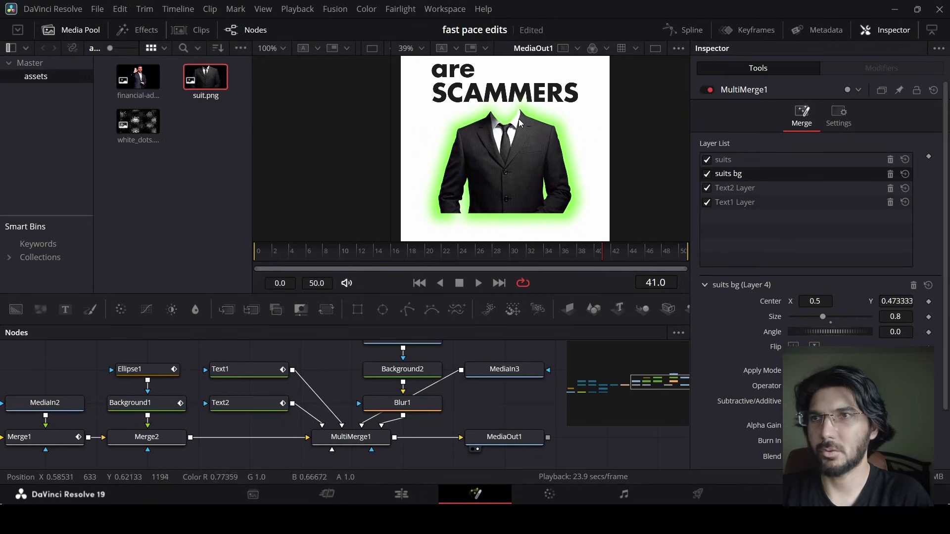
Step: Move MediaIn3 down beside Blur1 and attach a Rectangle mask to it, with the playhead at frame 36
scroll(518, 119, "down", 2)
scroll(520, 122, "down", 1)
left_click_drag(503, 369, 503, 401)
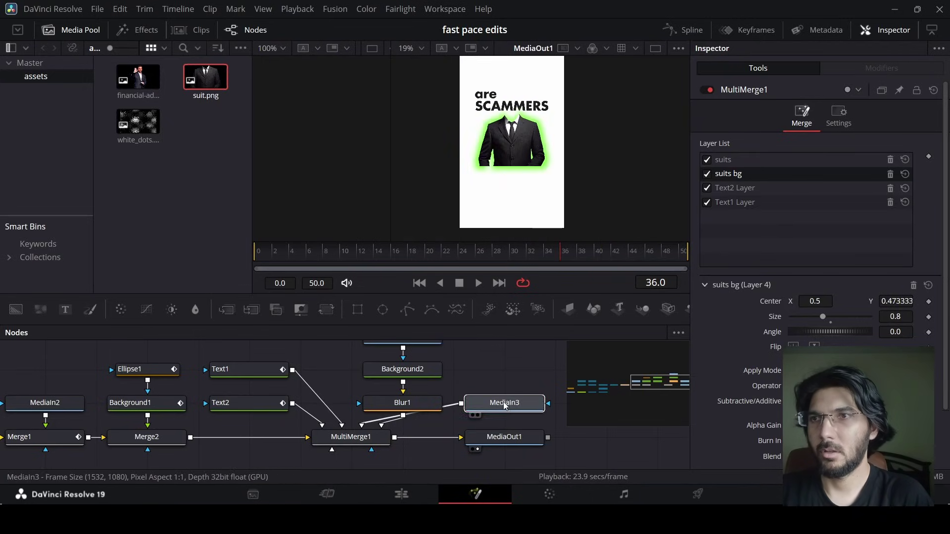
left_click(357, 310)
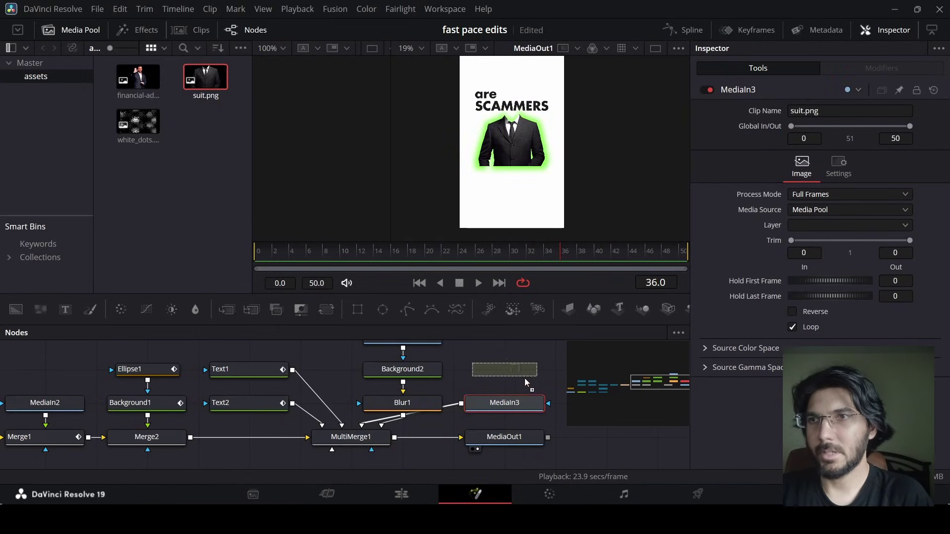
left_click_drag(527, 403, 525, 402)
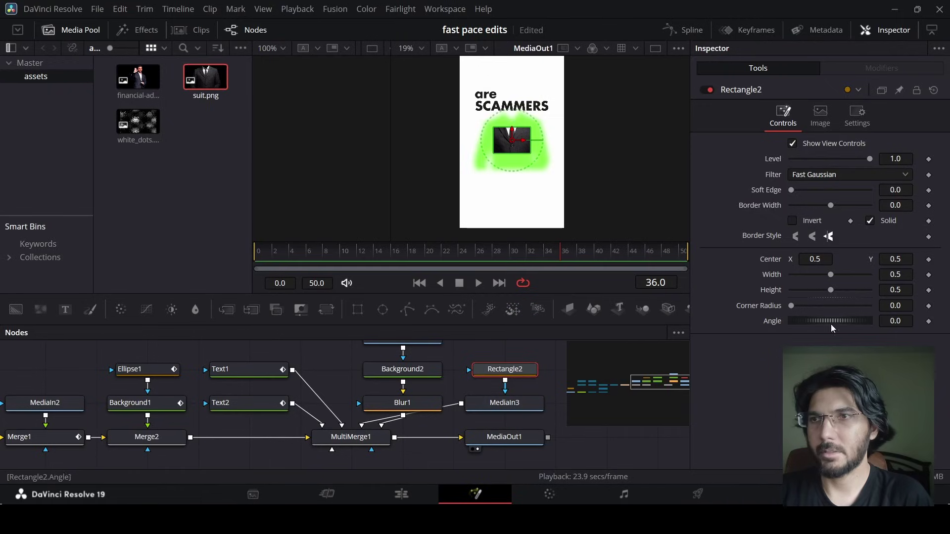
Step: Set the Rectangle2 mask's width and height to 1.0 and its angle to -20
left_click_drag(839, 276, 916, 296)
left_click(896, 321)
type("-")
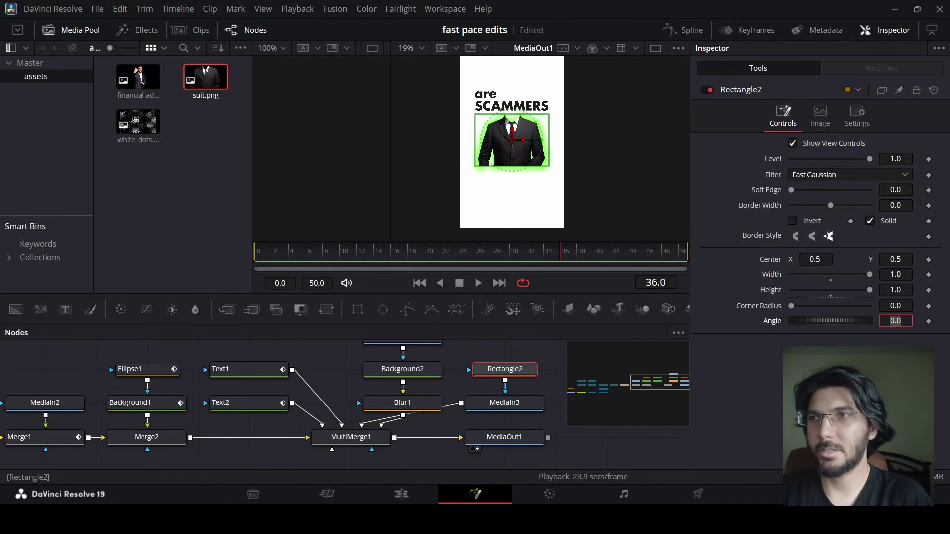
type("20")
key("Tab")
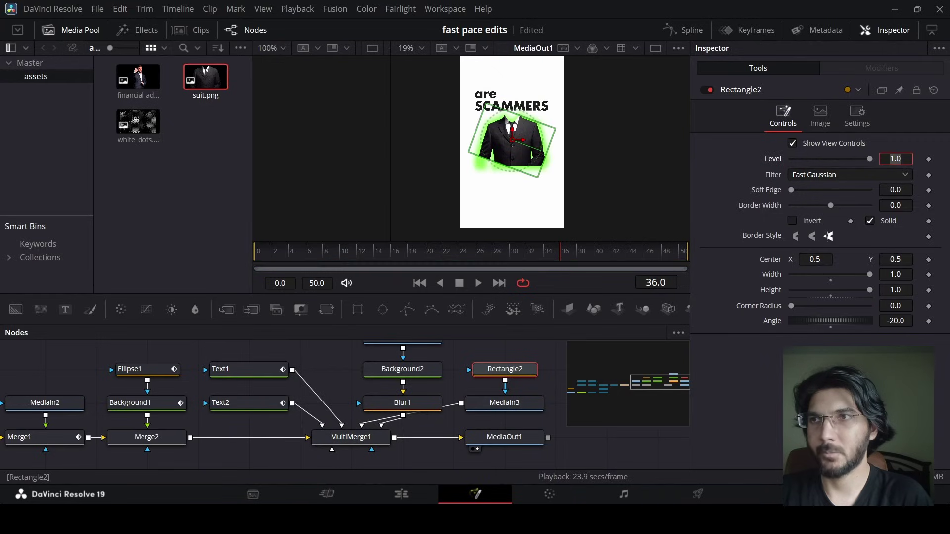
Step: Enlarge the Rectangle2 mask to a width and height of 1.5 so it covers the whole suit
left_click(906, 274)
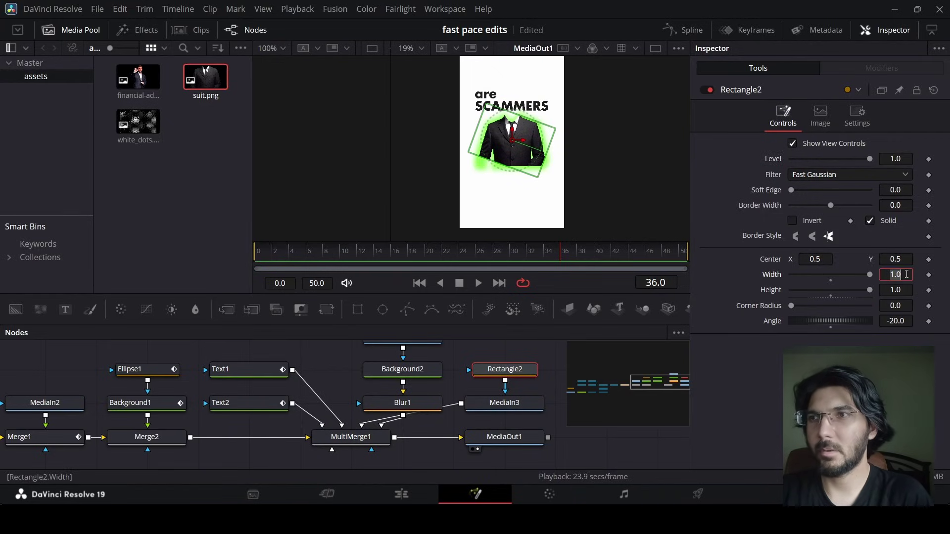
type("1.5")
key("Tab")
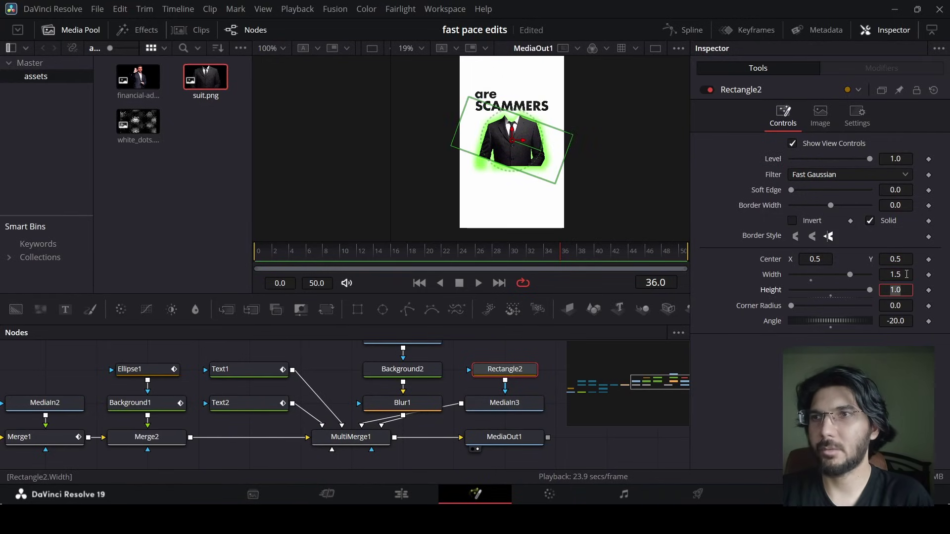
type("1.5")
key("Tab")
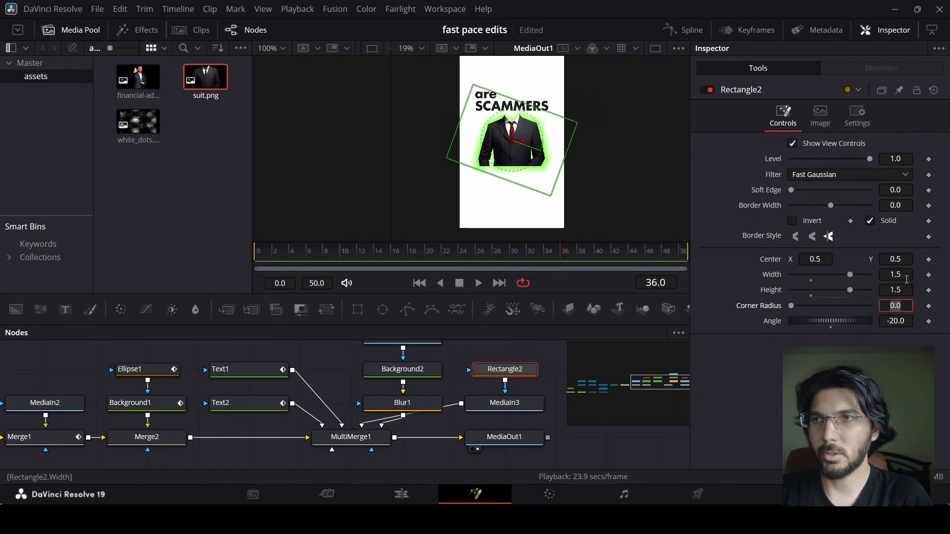
Step: Set the Rectangle2 mask's soft edge to 0.05
left_click(911, 190)
type("0.05")
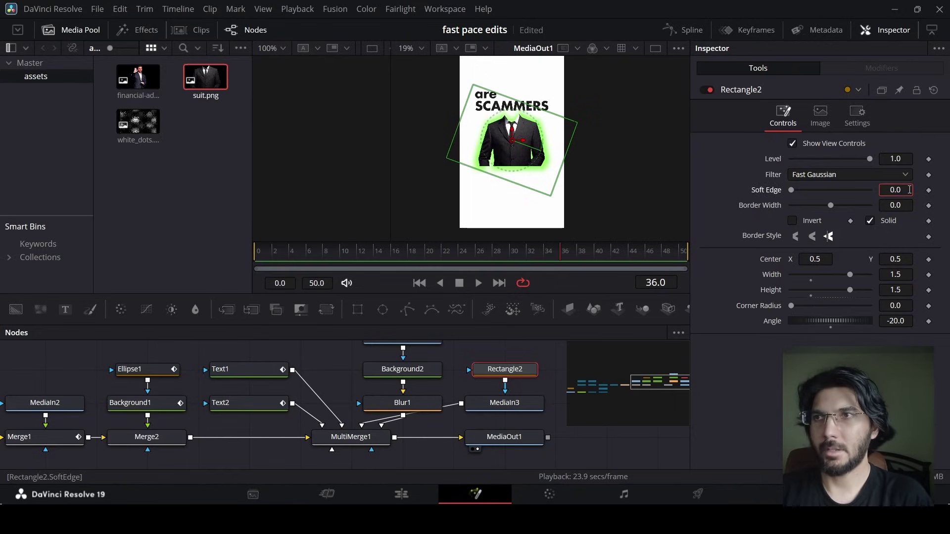
key("Return")
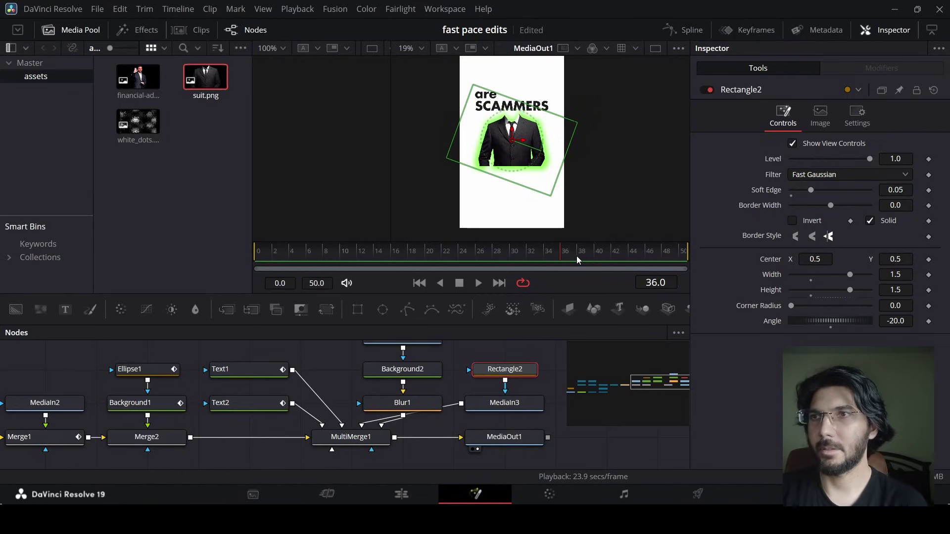
Step: Keyframe the Rectangle2 mask's center from below and left of the suit at frame 36 to X 0.5, Y 0.5 at frame 42
left_click_drag(577, 257, 614, 268)
left_click(929, 260)
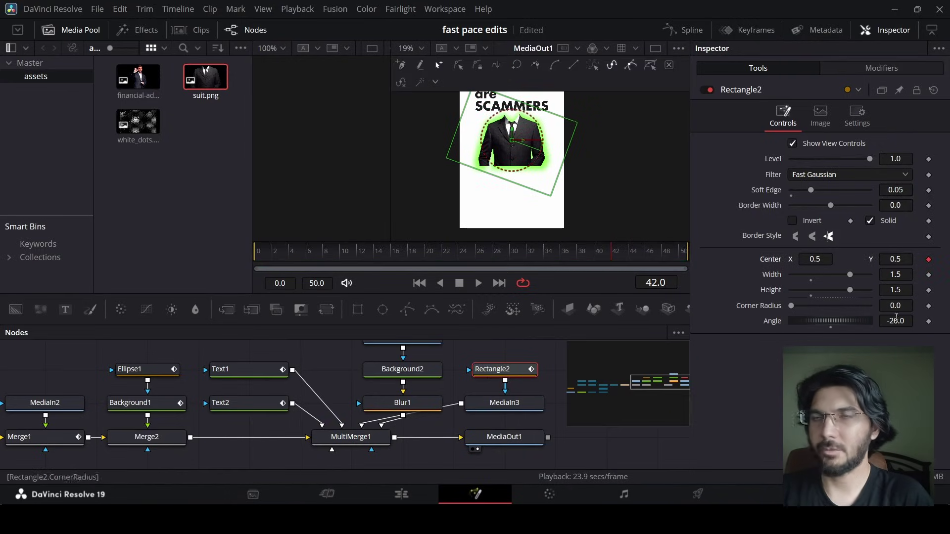
left_click_drag(563, 261, 555, 265)
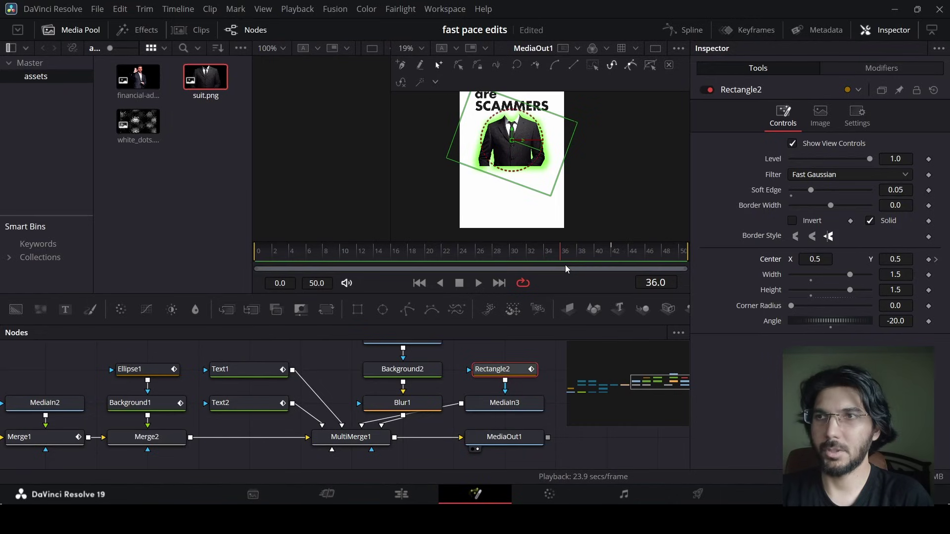
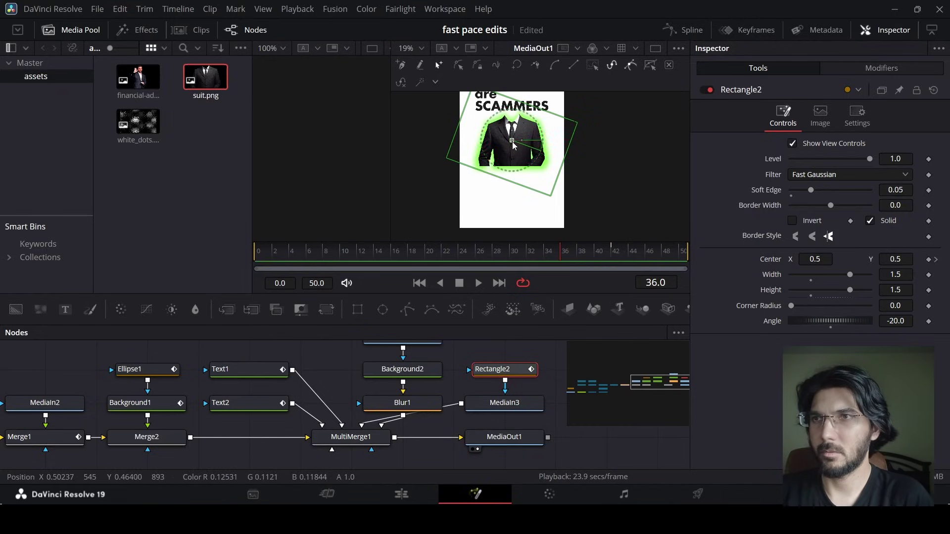
left_click_drag(515, 145, 475, 215)
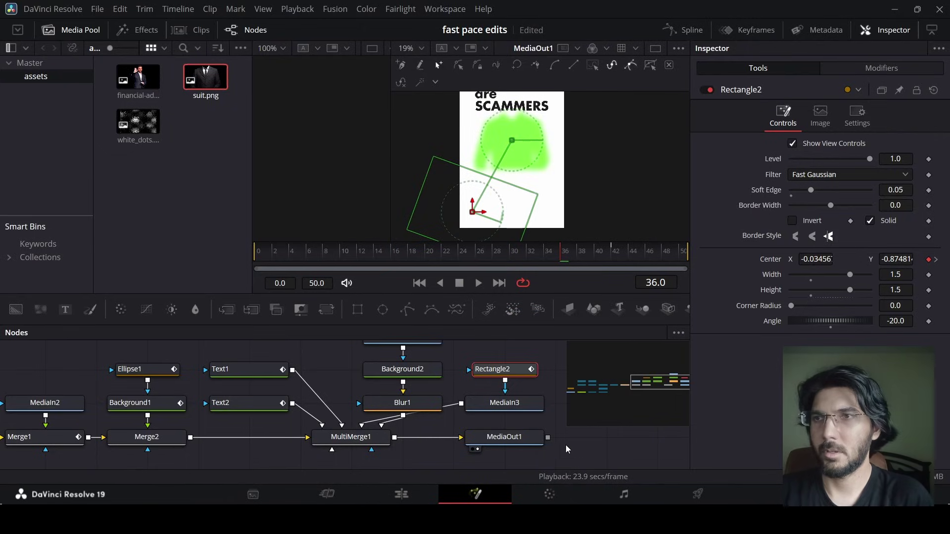
right_click(572, 444)
key("Escape")
key("bracketright")
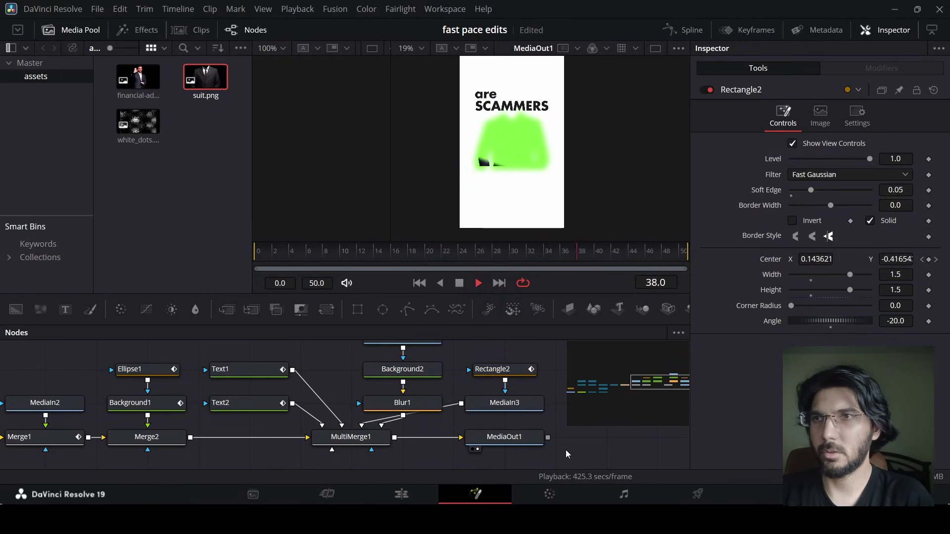
left_click_drag(516, 251, 458, 257)
key("space")
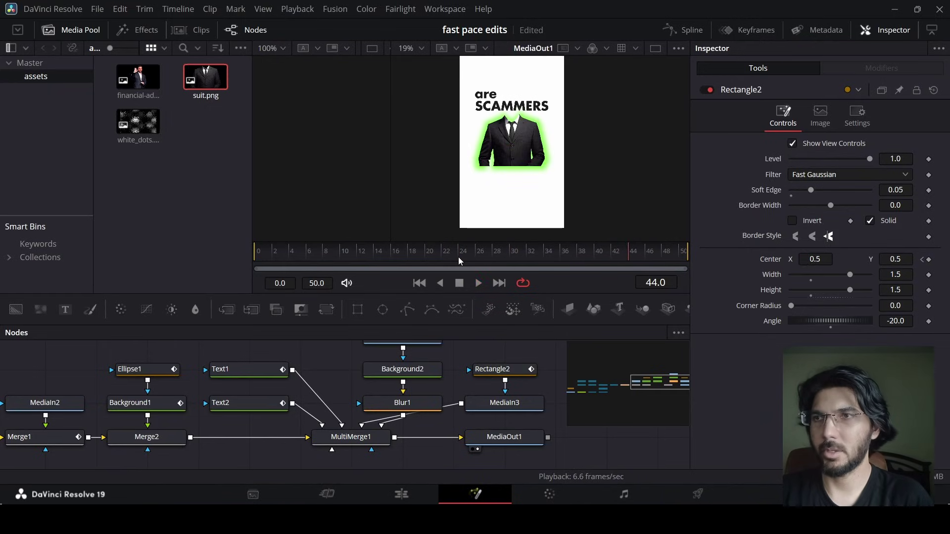
Step: Keyframe the Blend of MultiMerge1's "suits bg" layer so the glow fades in from frame 42 to 1.0 at frame 44
left_click(367, 439)
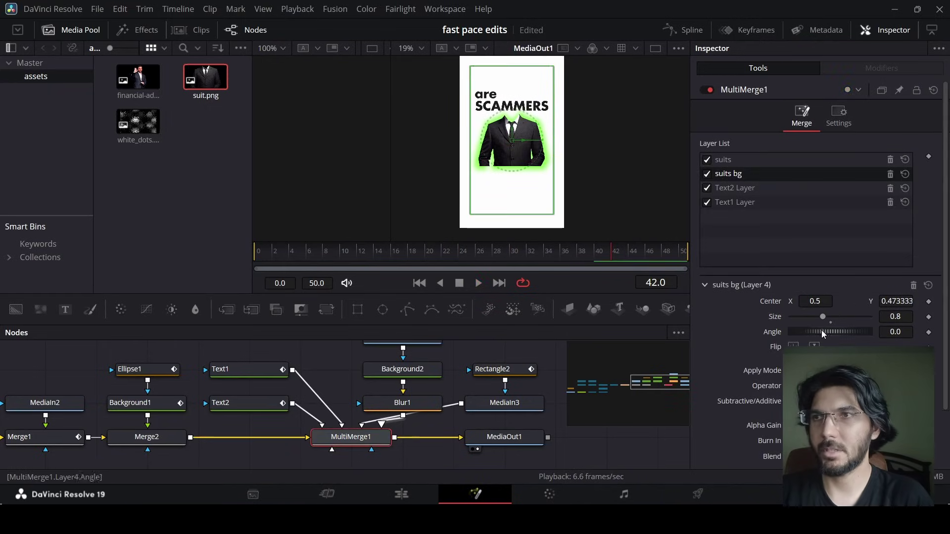
scroll(842, 363, "down", 2)
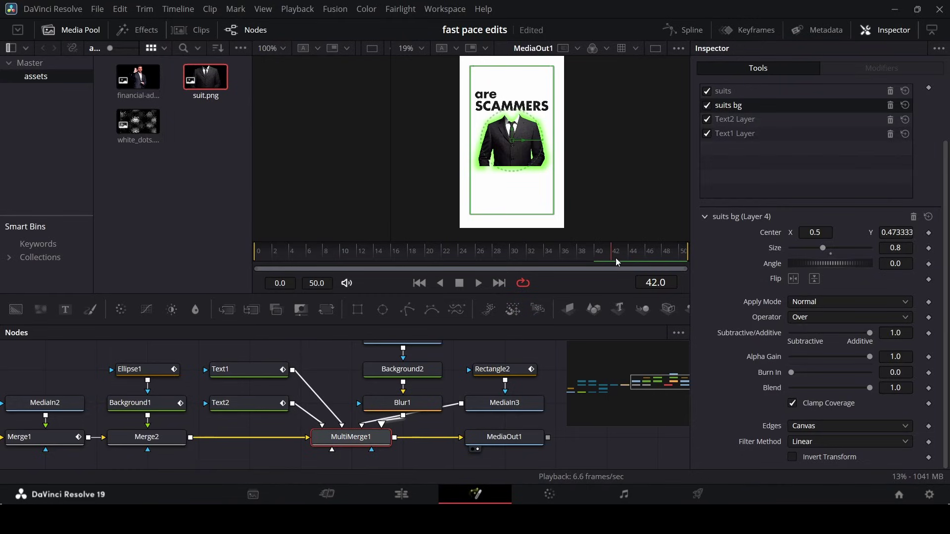
left_click_drag(616, 258, 630, 260)
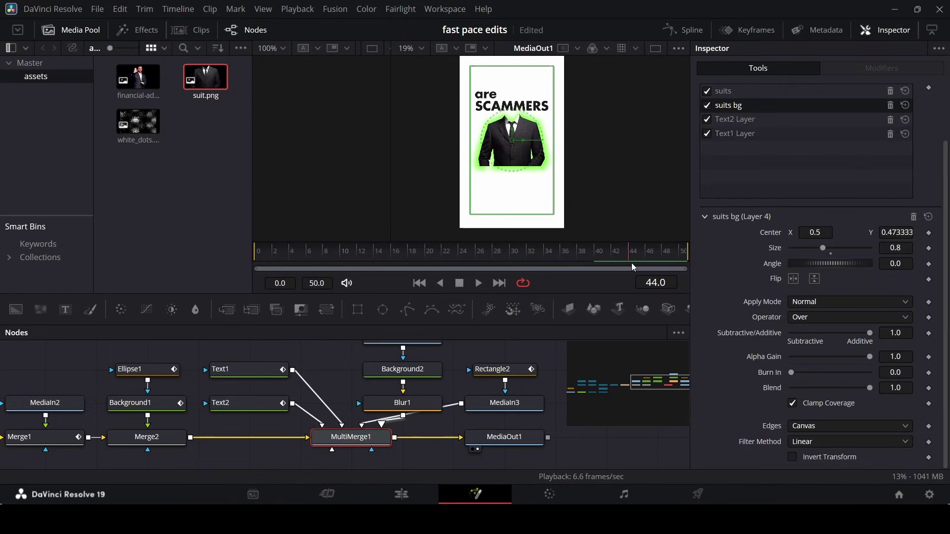
left_click(929, 388)
key("Left")
key("Left")
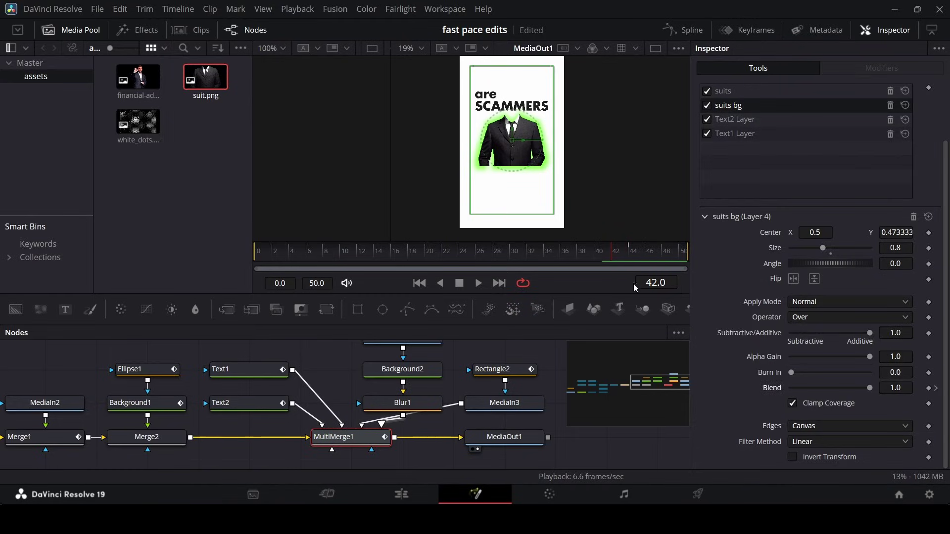
left_click(565, 255)
left_click(560, 374)
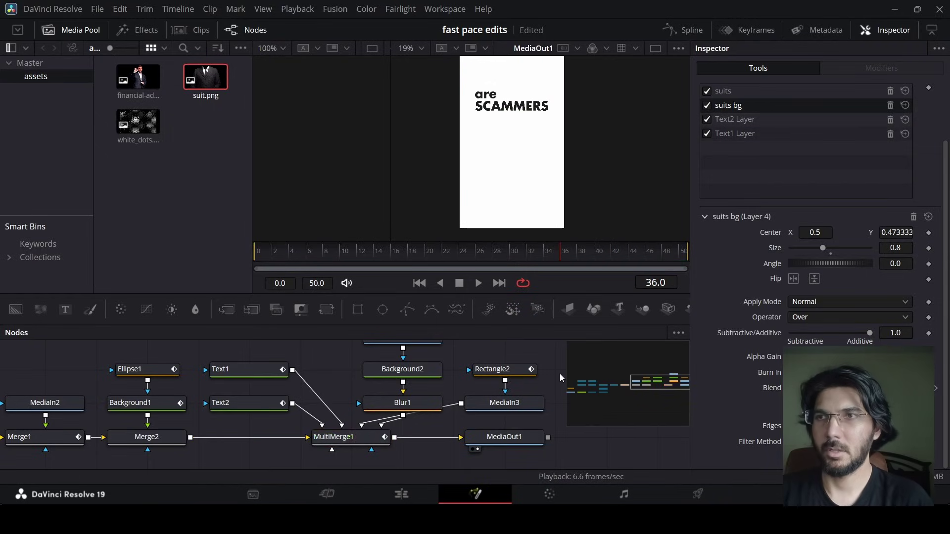
key("space")
key("space")
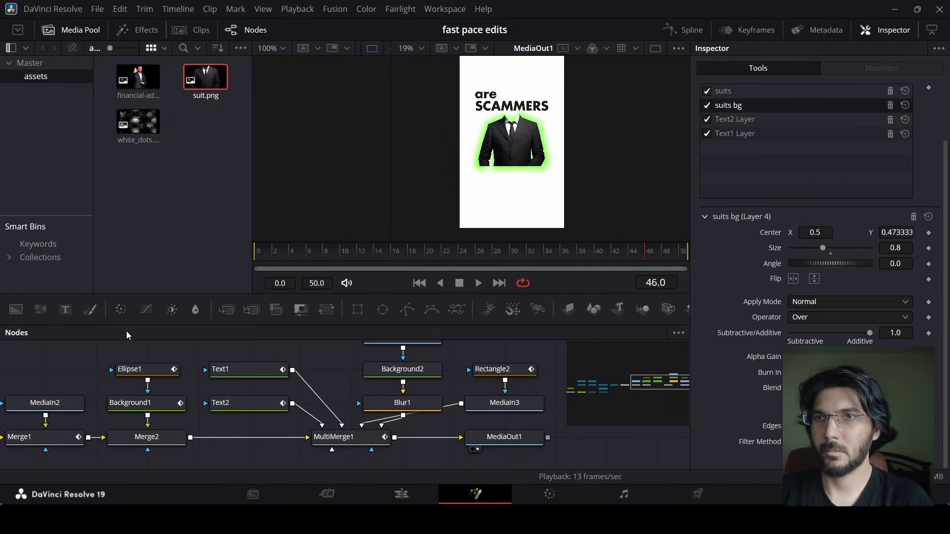
Step: Add a text node below MultiMerge1 and connect it to MultiMerge1 as a new layer
left_click_drag(65, 310, 270, 467)
left_click_drag(594, 456, 533, 443)
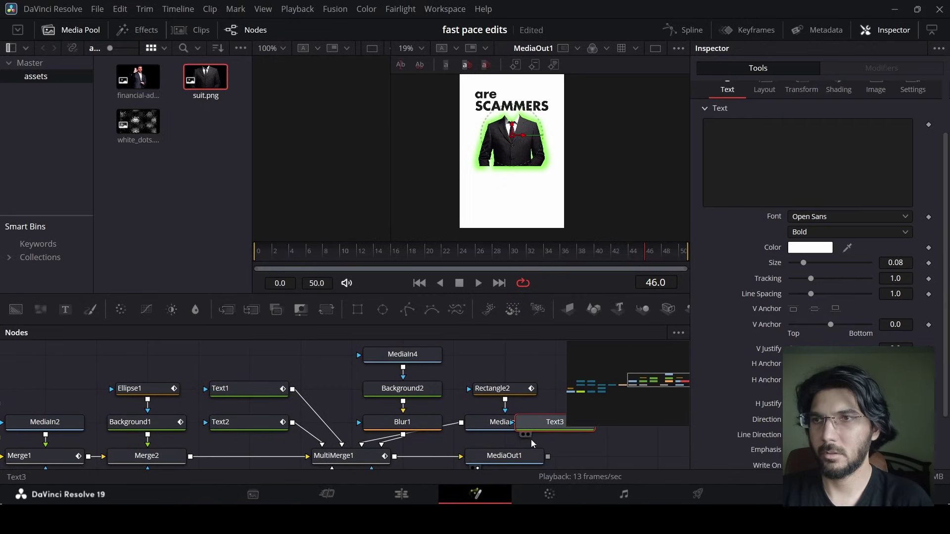
scroll(549, 430, "down", 2)
left_click_drag(581, 394, 334, 435)
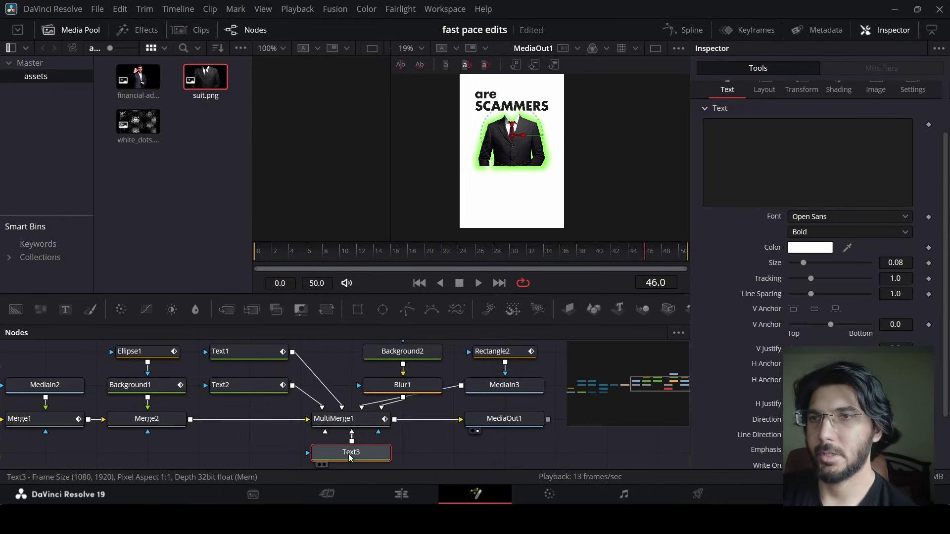
Step: Enter "[in suits]" in Text3, give it the black of the "are SCAMMERS" title, and place it below the suit
left_click(752, 178)
type("[in suits]")
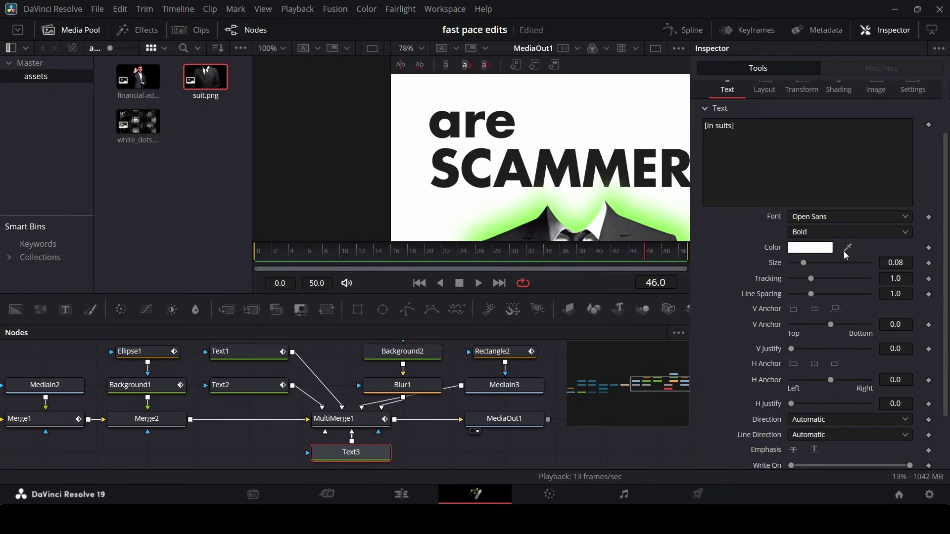
left_click_drag(847, 248, 577, 115)
Step: Set the "[in suits]" text to the Futura-Bold font, Regular style, with a size of 0.1
left_click(860, 217)
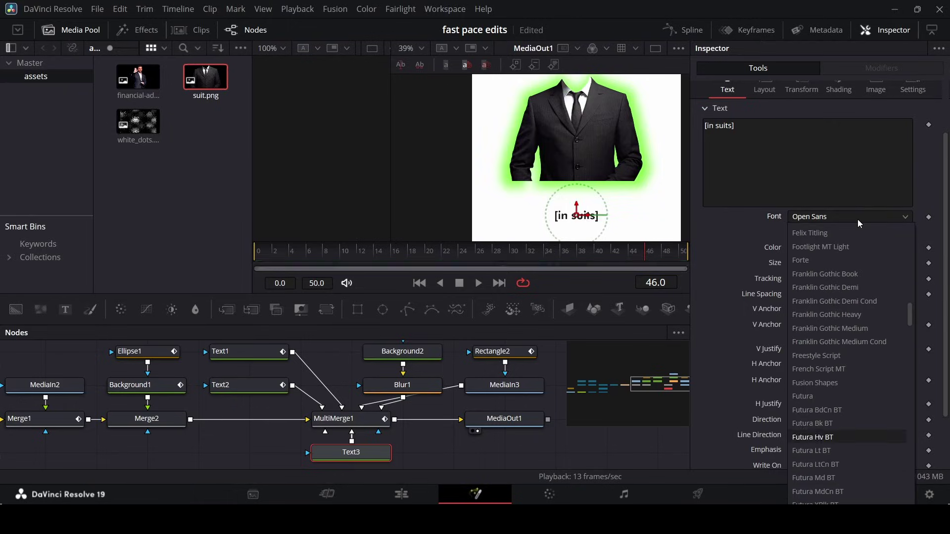
left_click(814, 503)
scroll(577, 163, "down", 2)
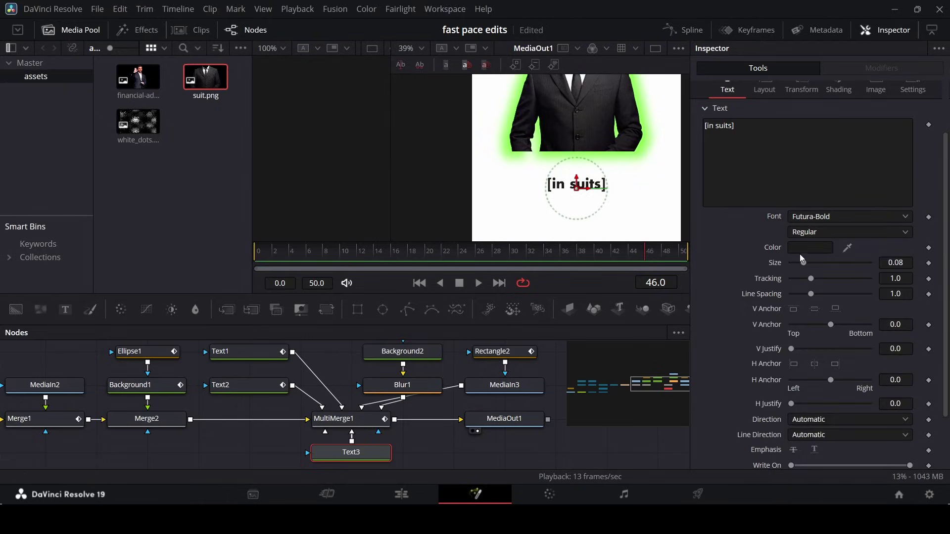
key("Return")
Step: Keyframe Text3's Write On end from 0.0 at frame 36 to 1.0 at frame 42
left_click_drag(644, 254, 615, 270)
scroll(930, 407, "down", 2)
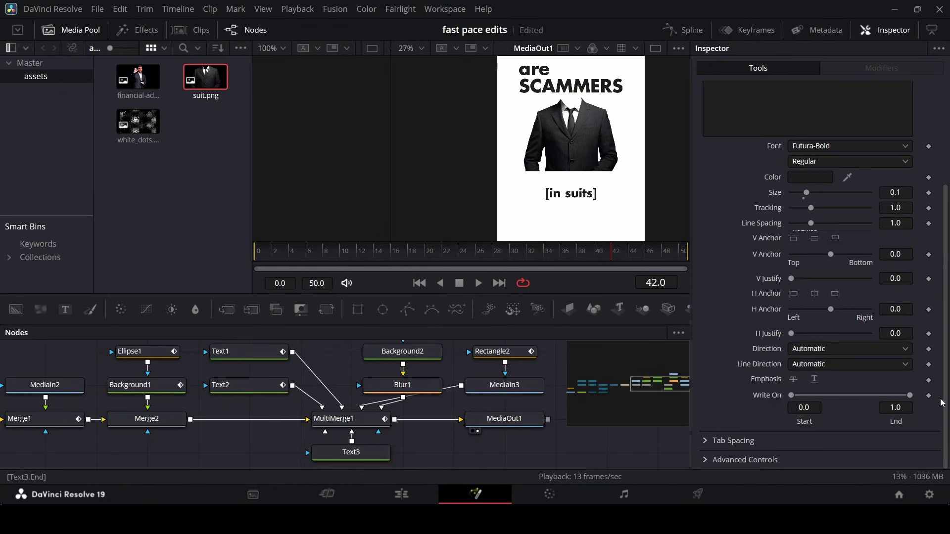
left_click_drag(624, 273, 563, 270)
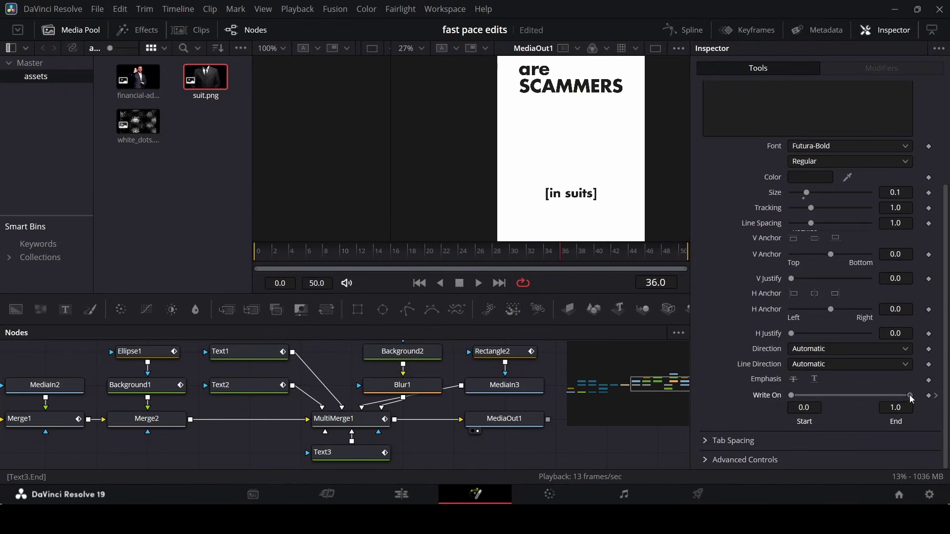
left_click_drag(909, 395, 692, 424)
Step: Play the composition from about frame 24 to check the circle transition, suit reveal and "[in suits]" text animation
key("space")
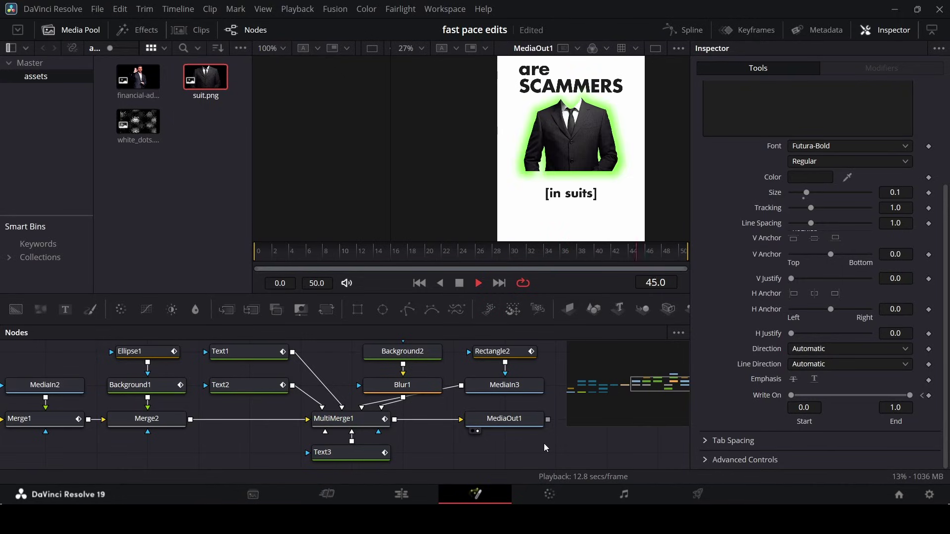
scroll(572, 205, "down", 2)
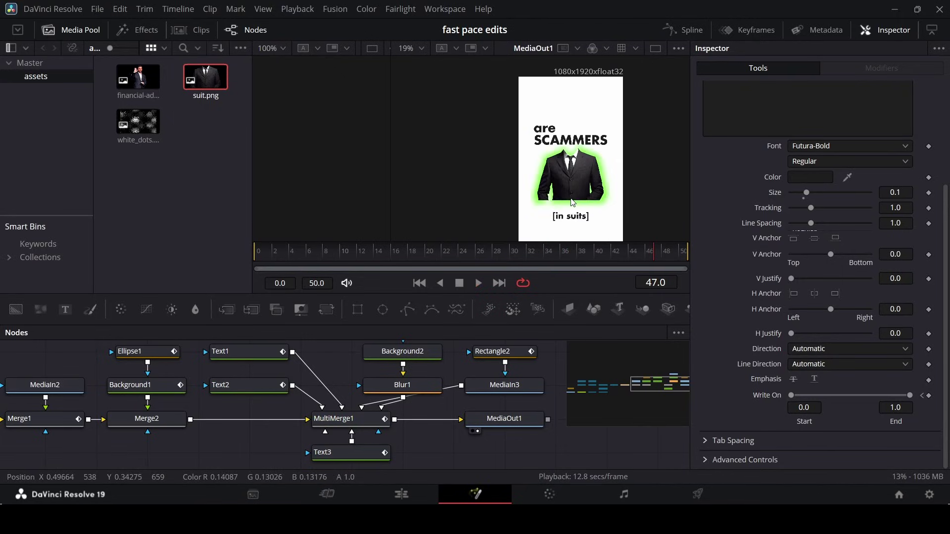
left_click(533, 256)
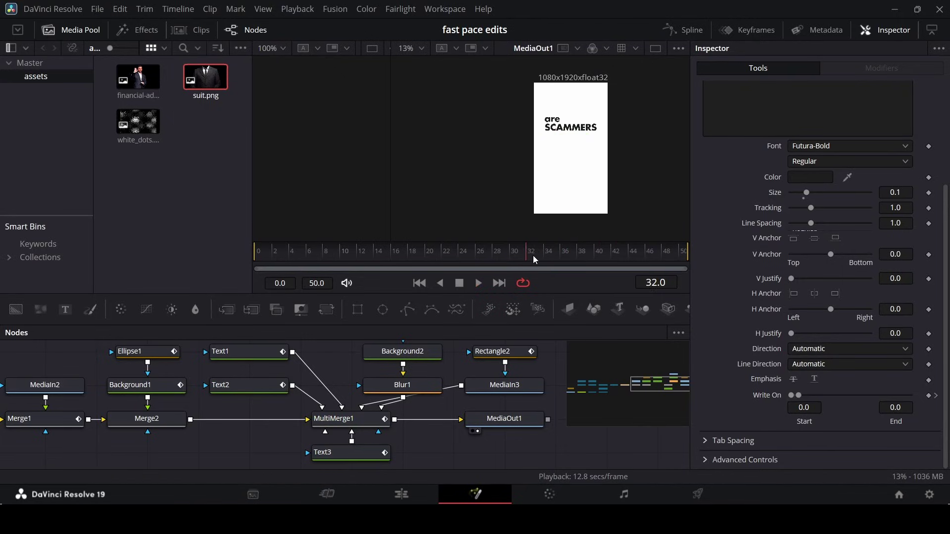
left_click(461, 256)
key("space")
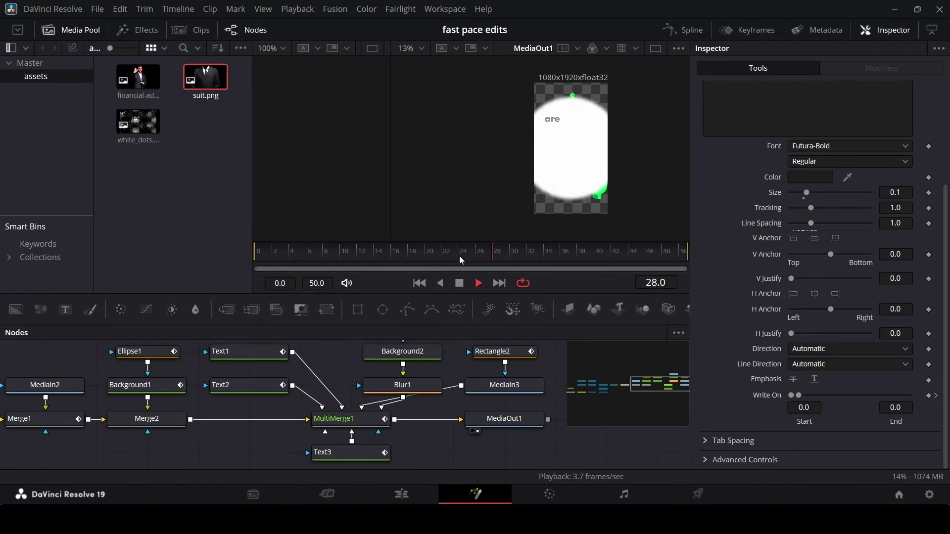
key("space")
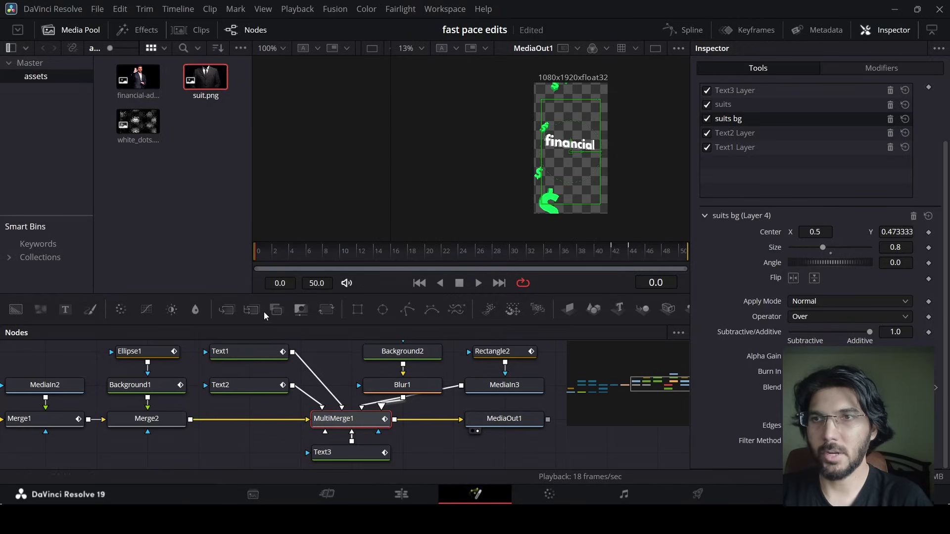
Step: Insert a Transform node between MultiMerge1 and MediaOut1 and move both nodes farther from the merge
left_click(325, 310)
left_click_drag(465, 444, 638, 406)
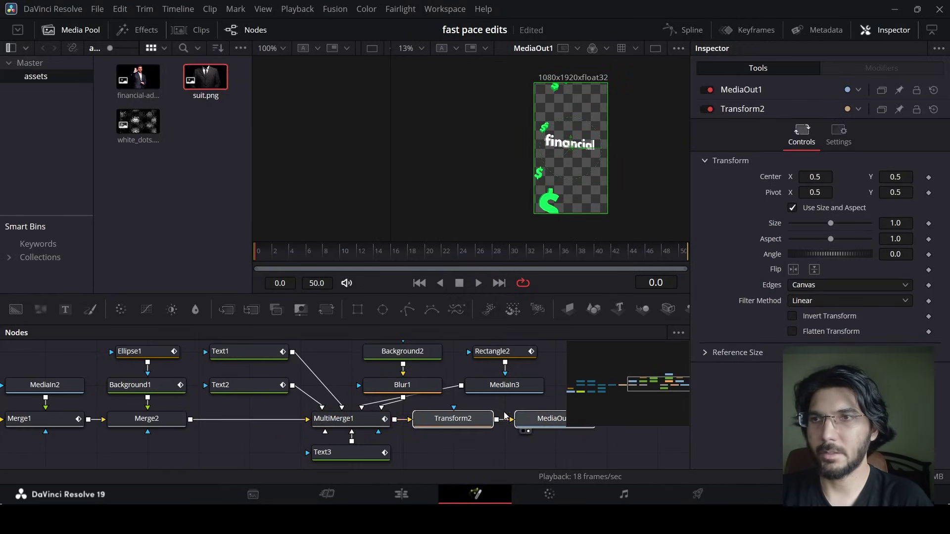
left_click_drag(453, 420, 606, 420)
left_click_drag(653, 388, 682, 382)
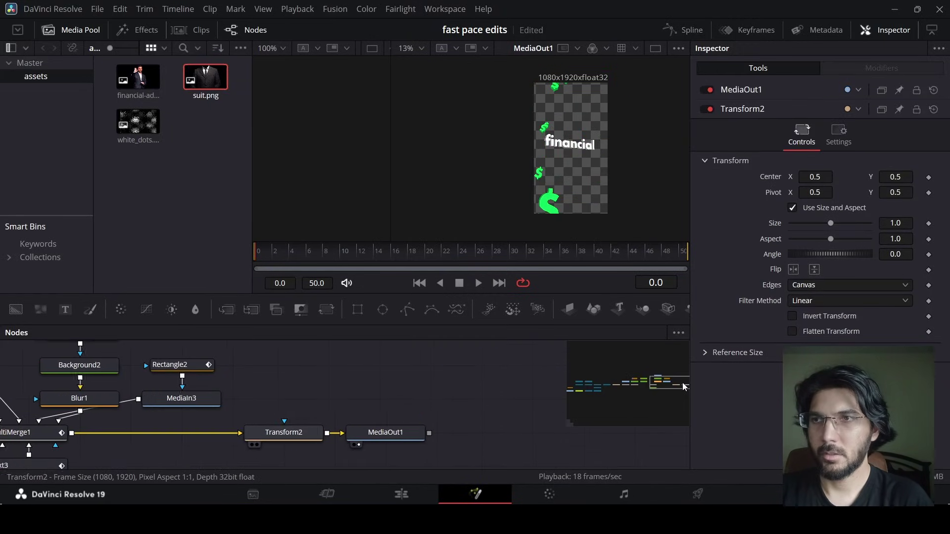
Step: Keyframe Transform2's size from 1.0 at frame 26 to 1.1 at frame 50 for a slow zoom
left_click(295, 429)
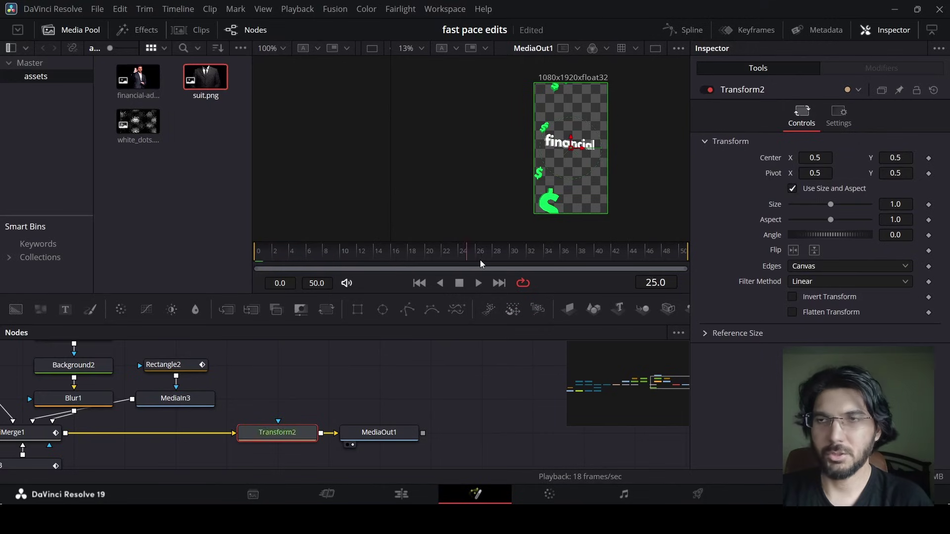
left_click_drag(480, 259, 482, 262)
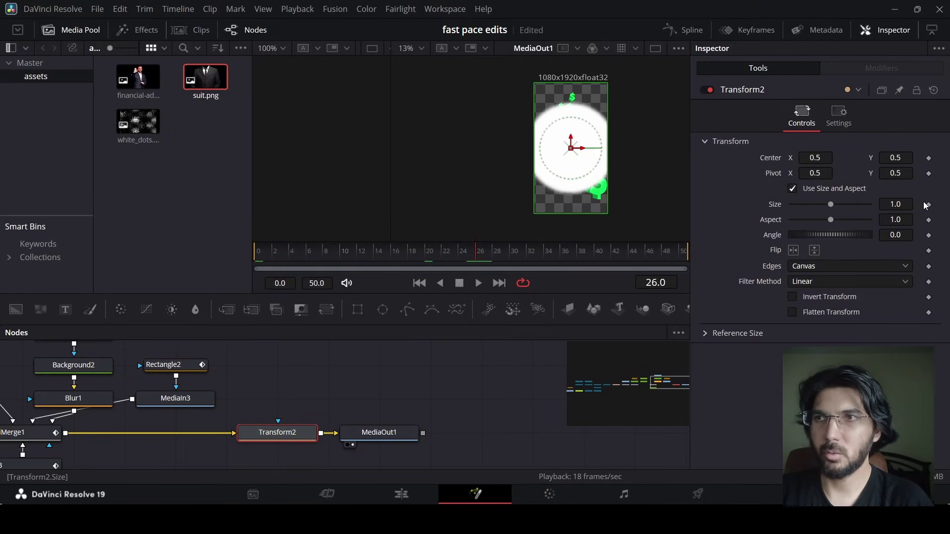
left_click_drag(659, 257, 683, 257)
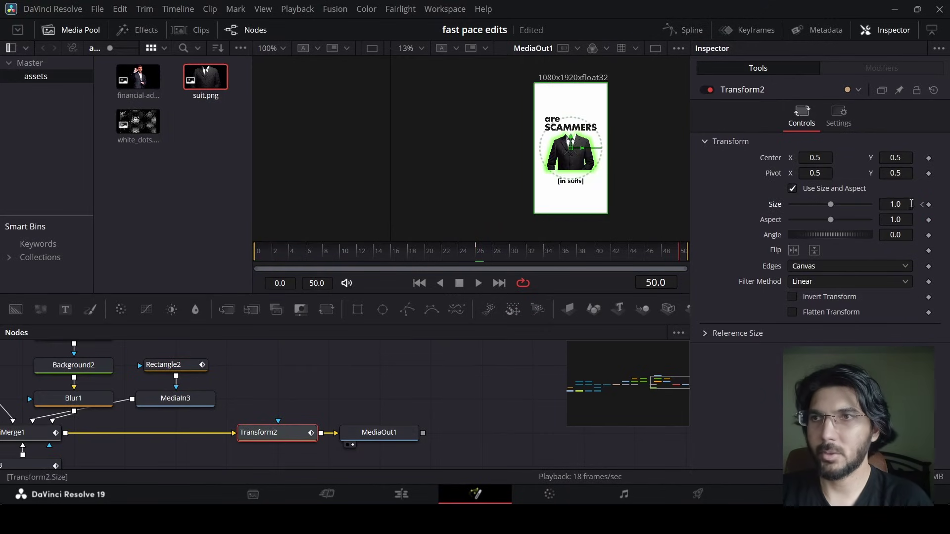
type("1.1")
key("Tab")
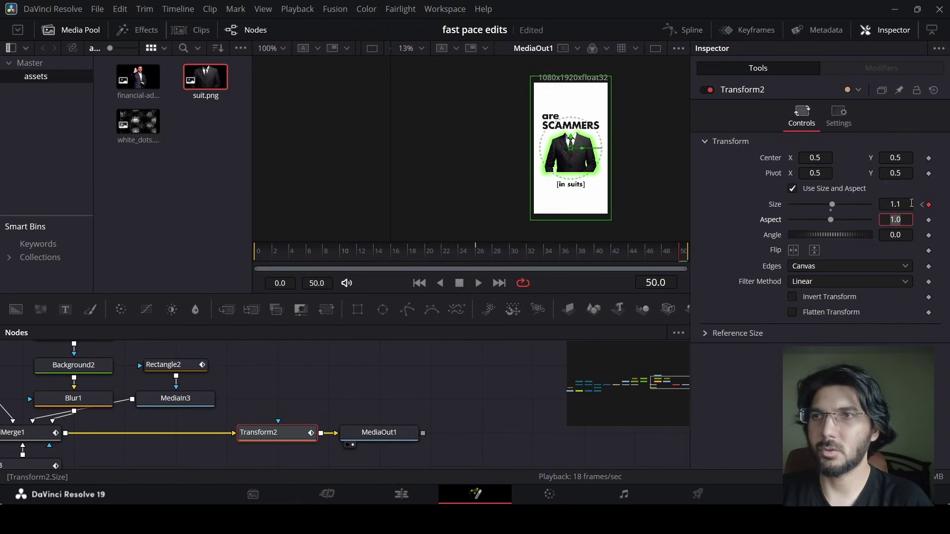
key("space")
left_click(498, 414)
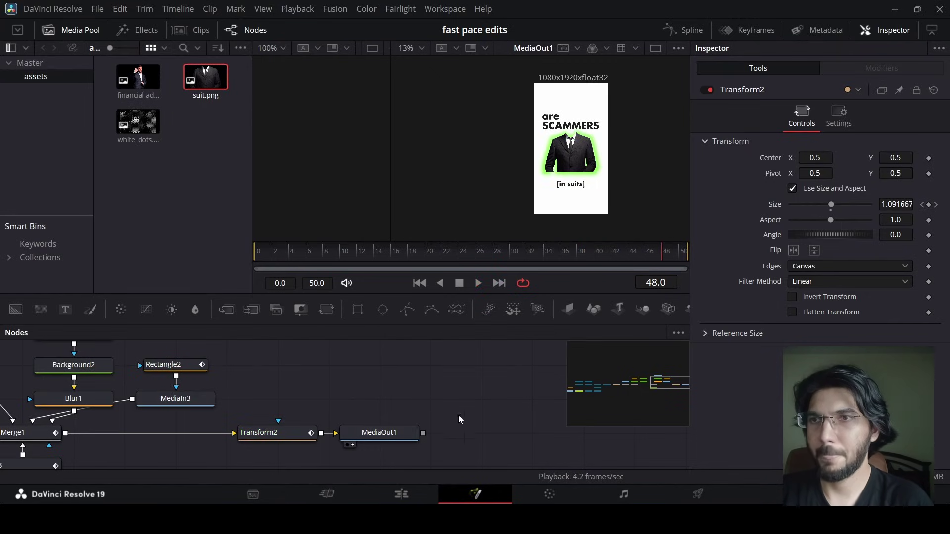
Step: Return to the Edit page and play through the second Fusion composition on the timeline up to 00:00:04:12
left_click(409, 500)
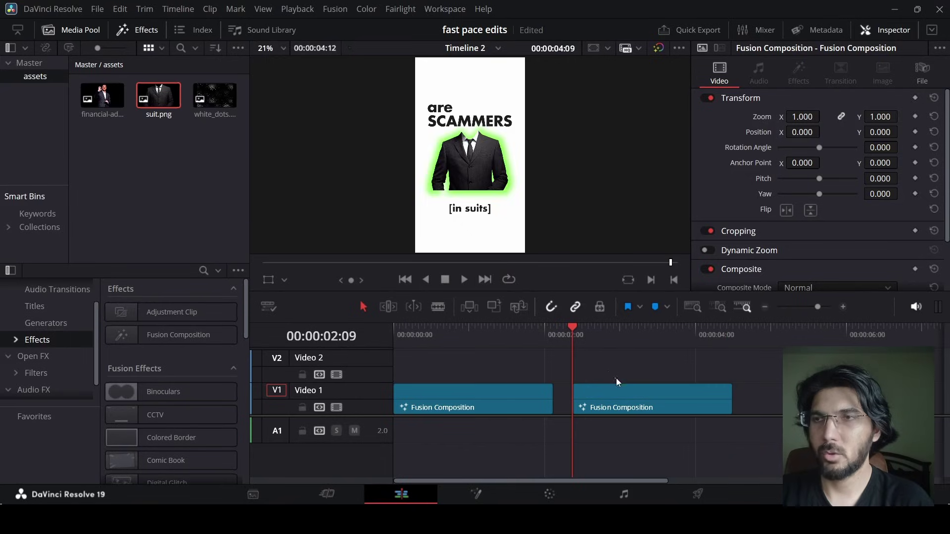
key("space")
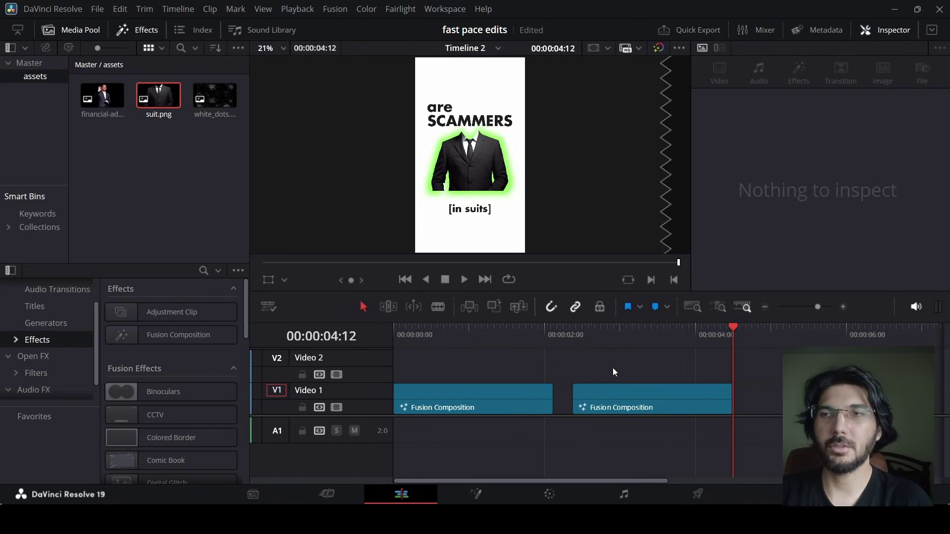
left_click(573, 332)
left_click_drag(592, 334, 734, 349)
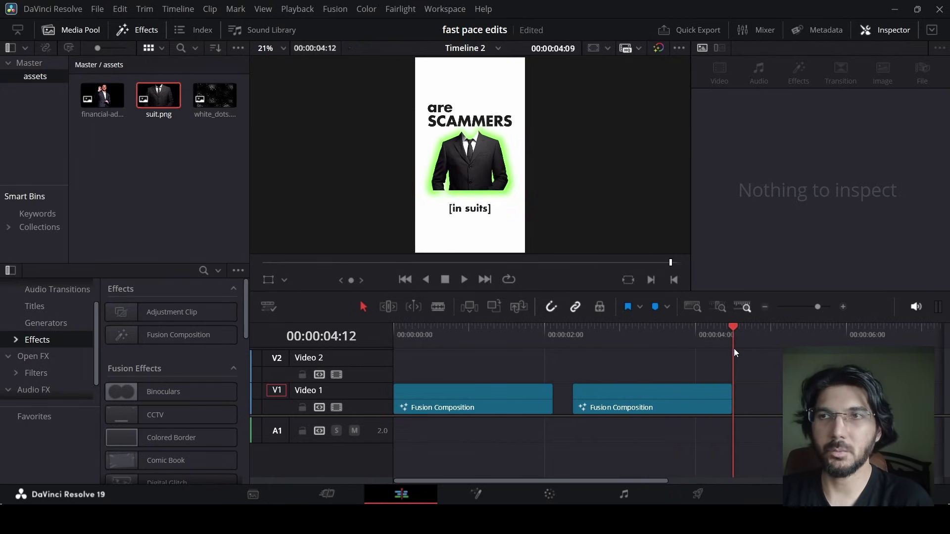